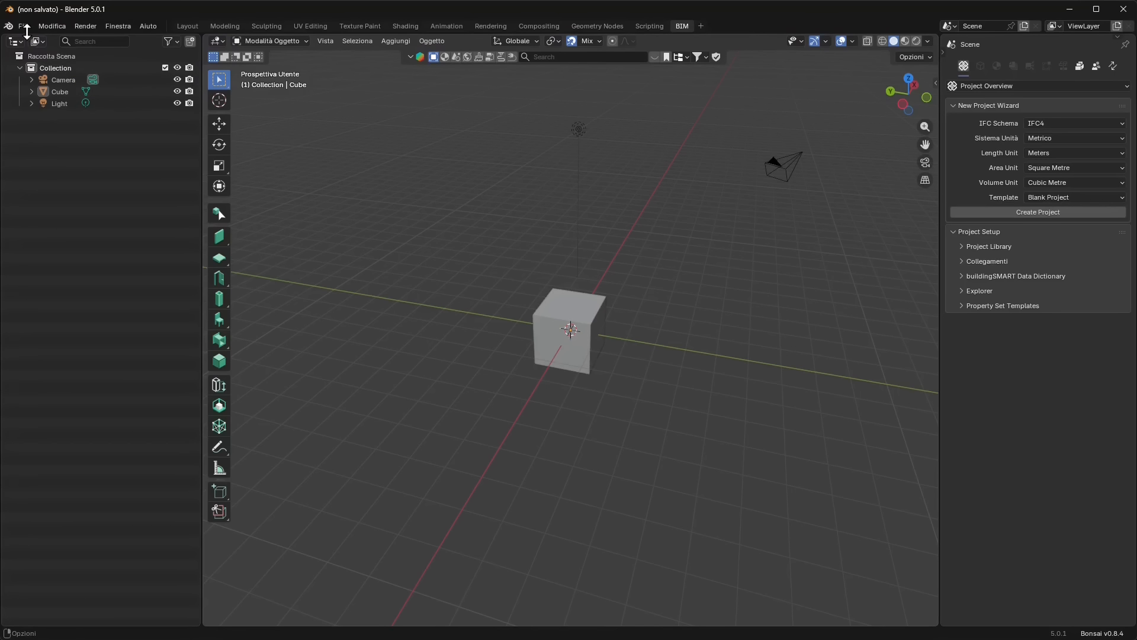
# Start a new IFC project with the New Project Wizard
pyautogui.click(25, 28)
pyautogui.moveTo(67, 45)
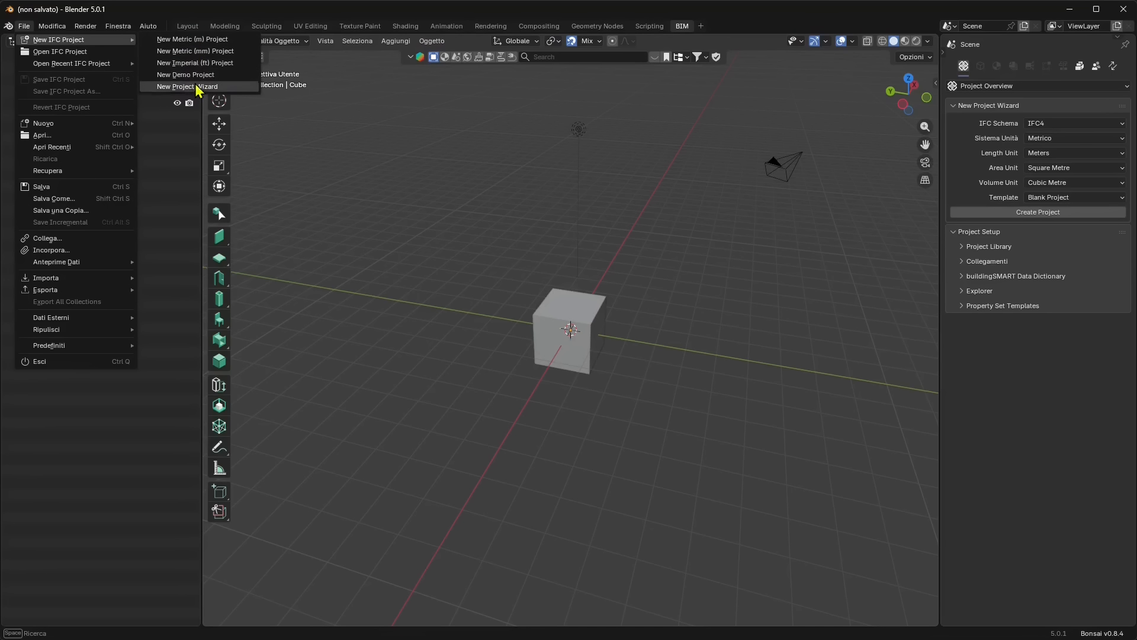
pyautogui.click(199, 30)
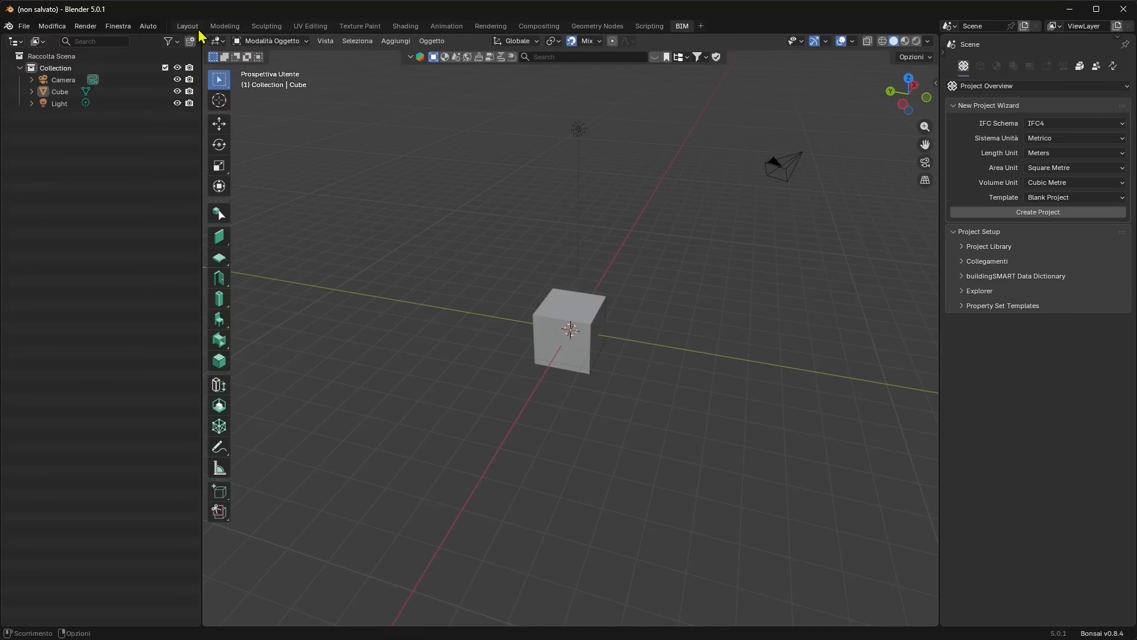
pyautogui.click(24, 26)
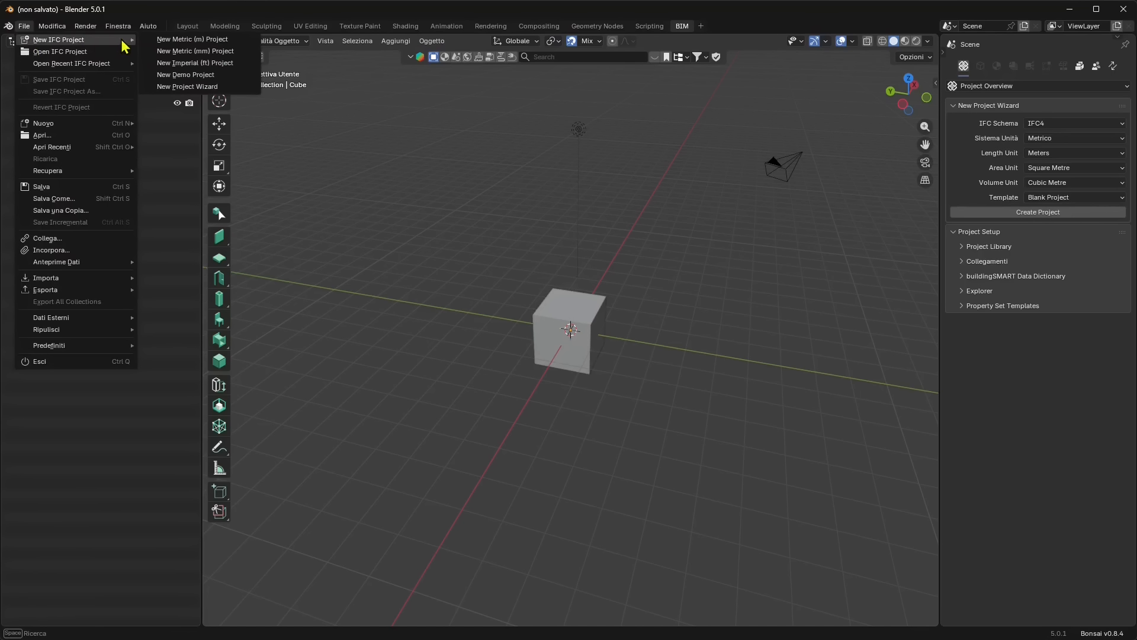
pyautogui.click(187, 87)
# Try the IFC2X3 and IFC4X3 schemas for the new project, and return the IFC schema to IFC4
pyautogui.click(1041, 124)
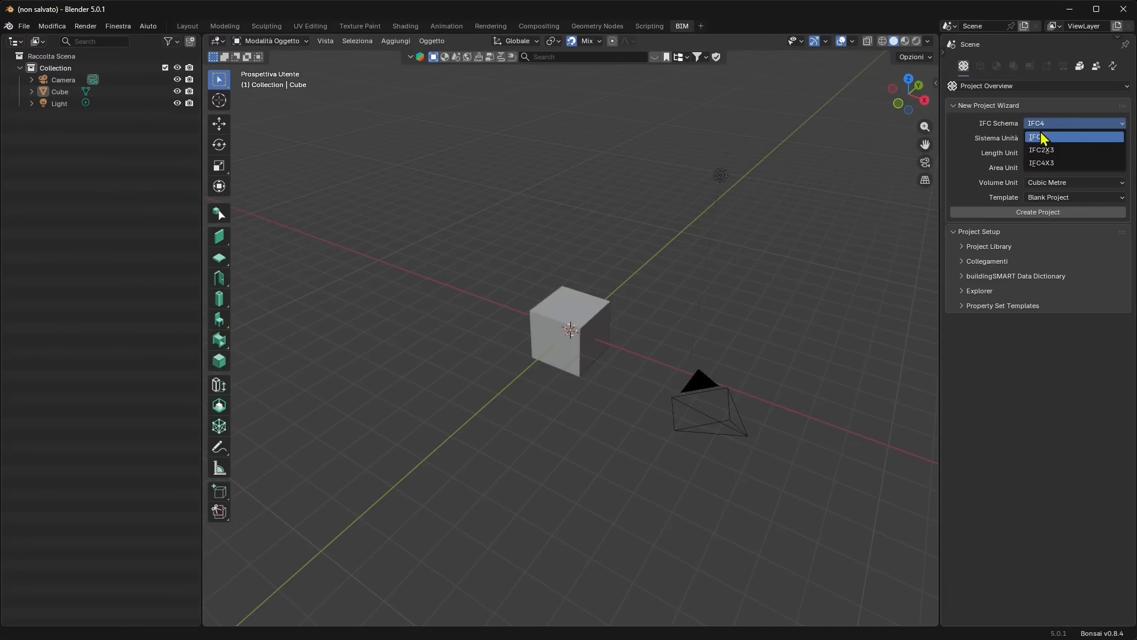
pyautogui.click(1041, 150)
pyautogui.click(1041, 124)
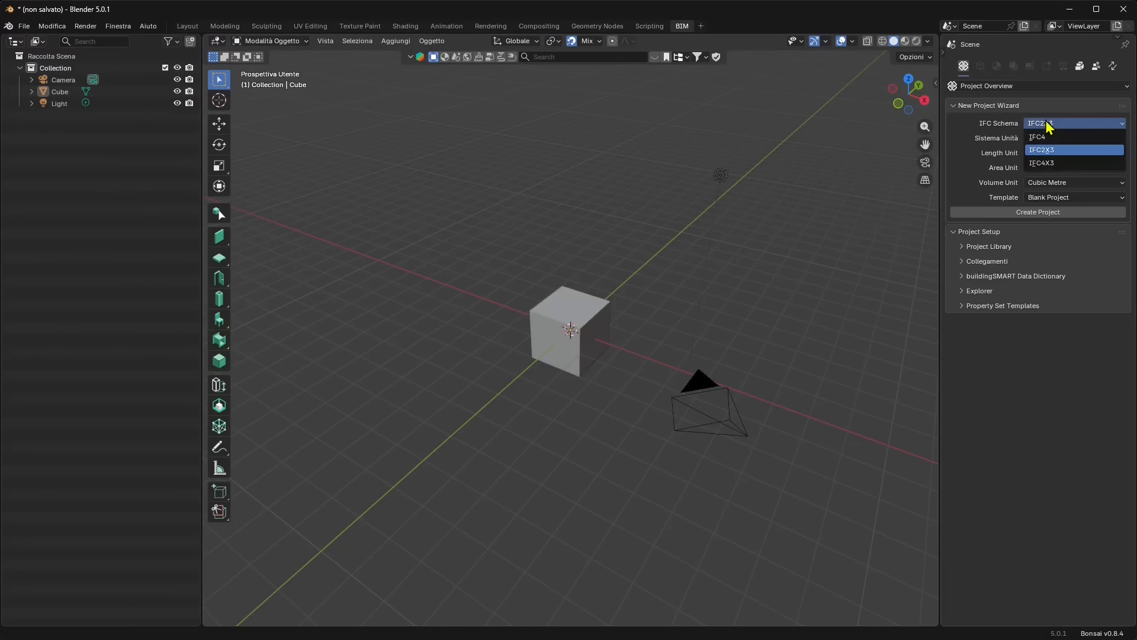
pyautogui.click(1042, 162)
pyautogui.click(1041, 129)
pyautogui.click(1036, 147)
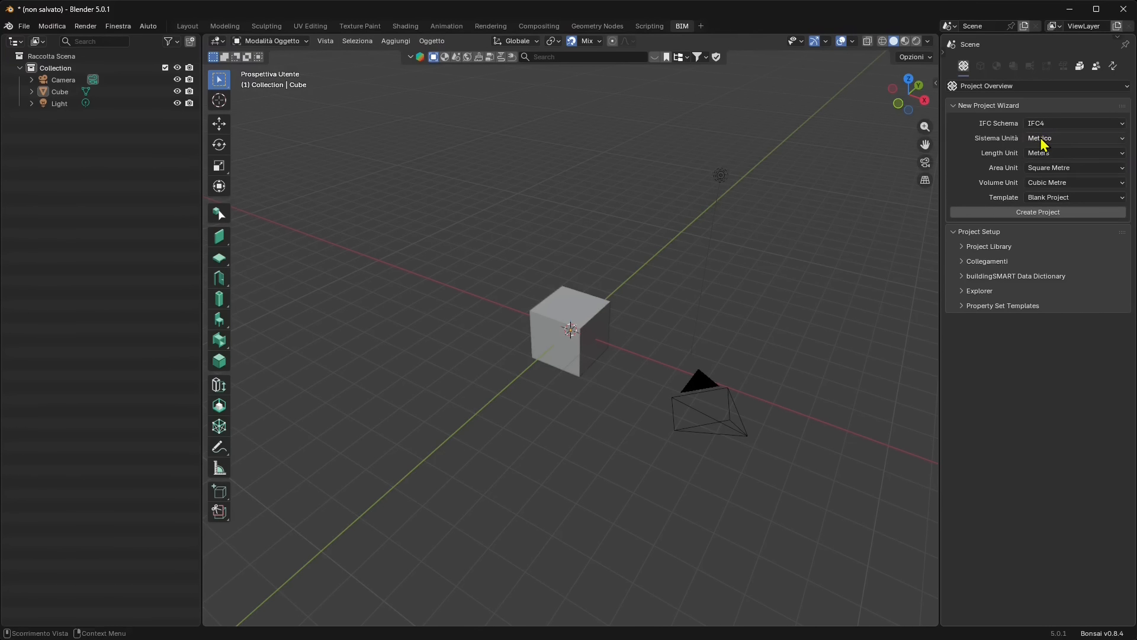
# Create the project with metric units, meters as length unit and the IFC4 Demo Template
pyautogui.click(1042, 139)
pyautogui.click(1041, 140)
pyautogui.click(1034, 154)
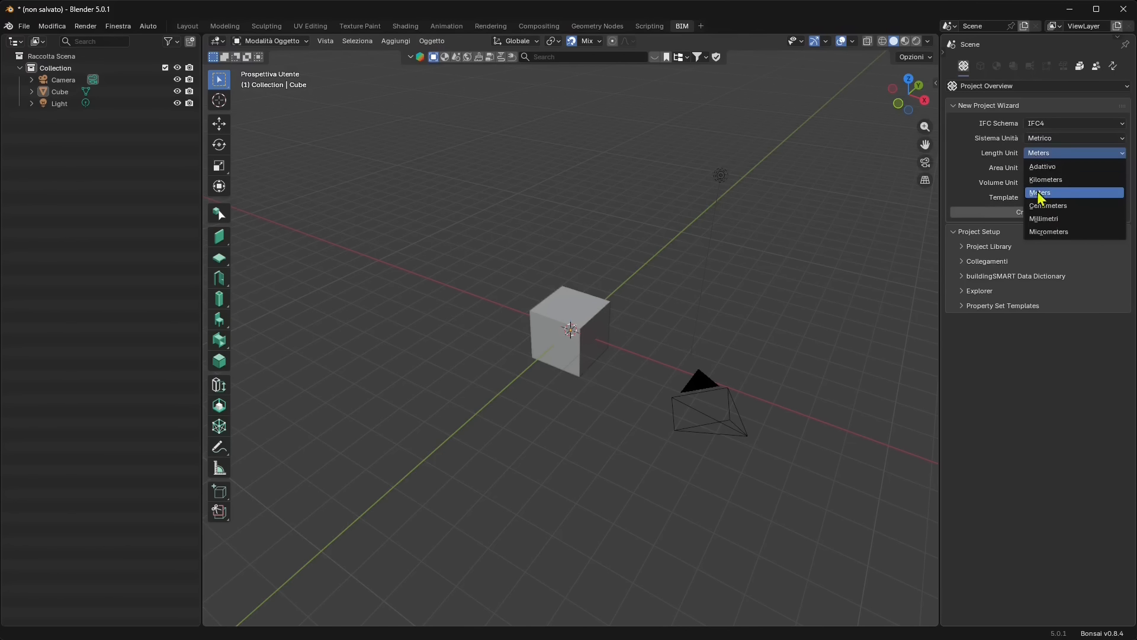
pyautogui.click(1009, 156)
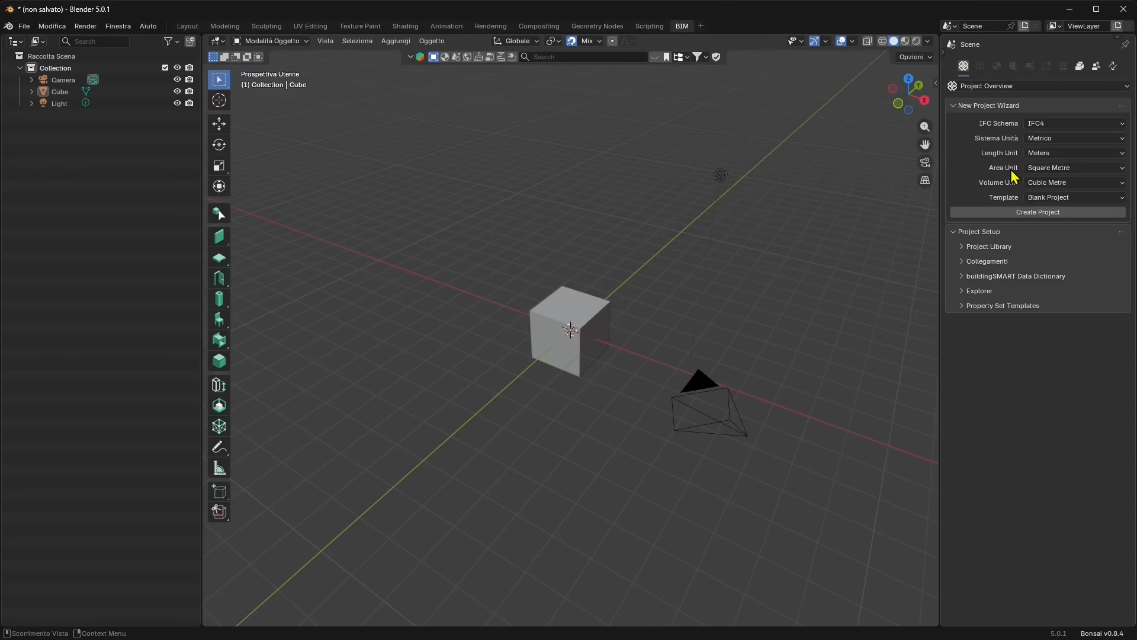
pyautogui.click(1039, 199)
pyautogui.click(1042, 224)
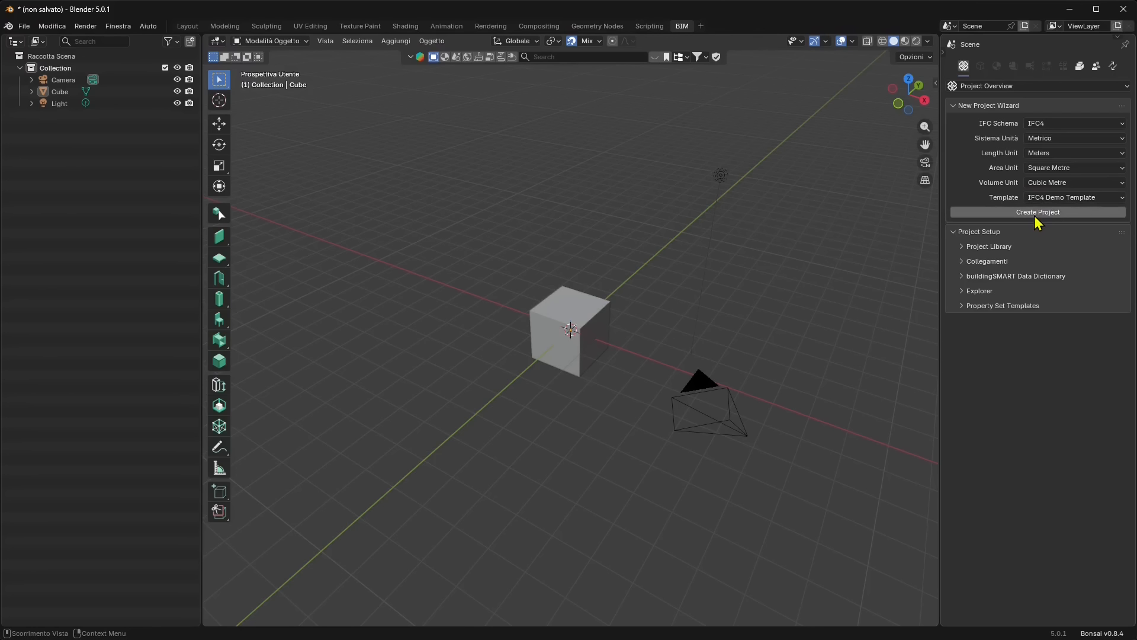
pyautogui.click(1038, 212)
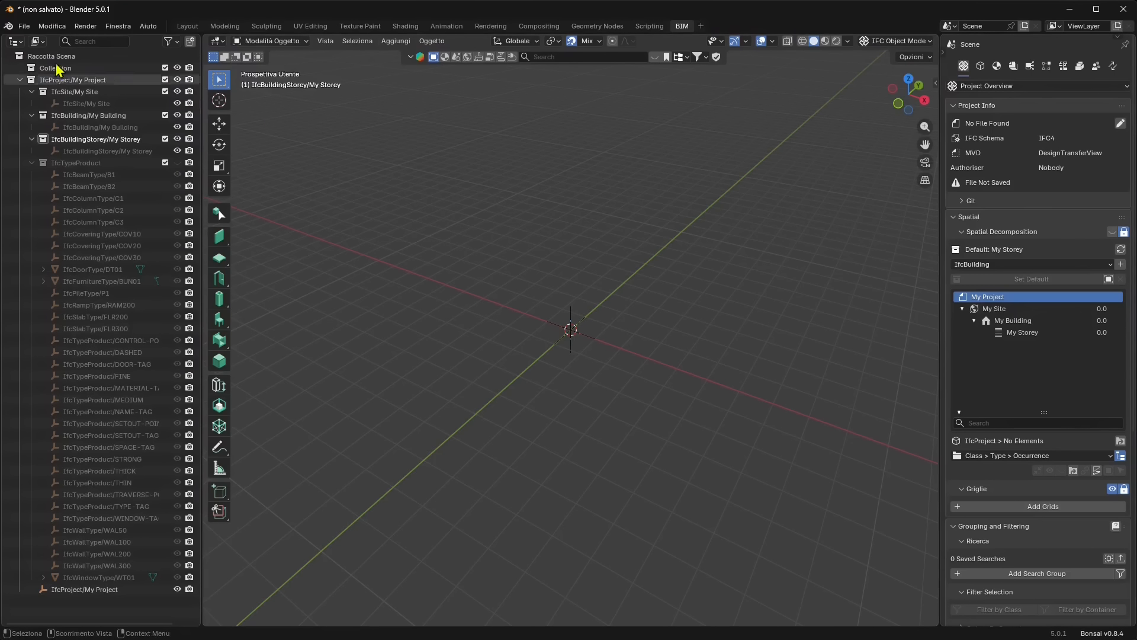
# Make the IfcTypeProduct collection visible in the viewport and inspect its door, window and bunny models up close
pyautogui.click(16, 41)
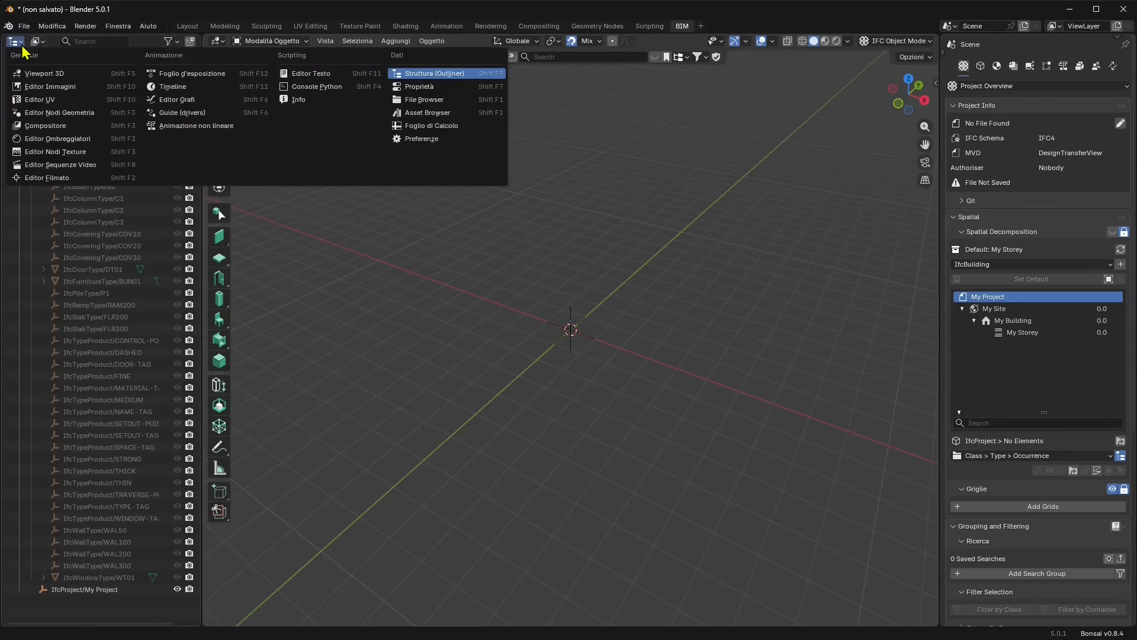
pyautogui.click(17, 43)
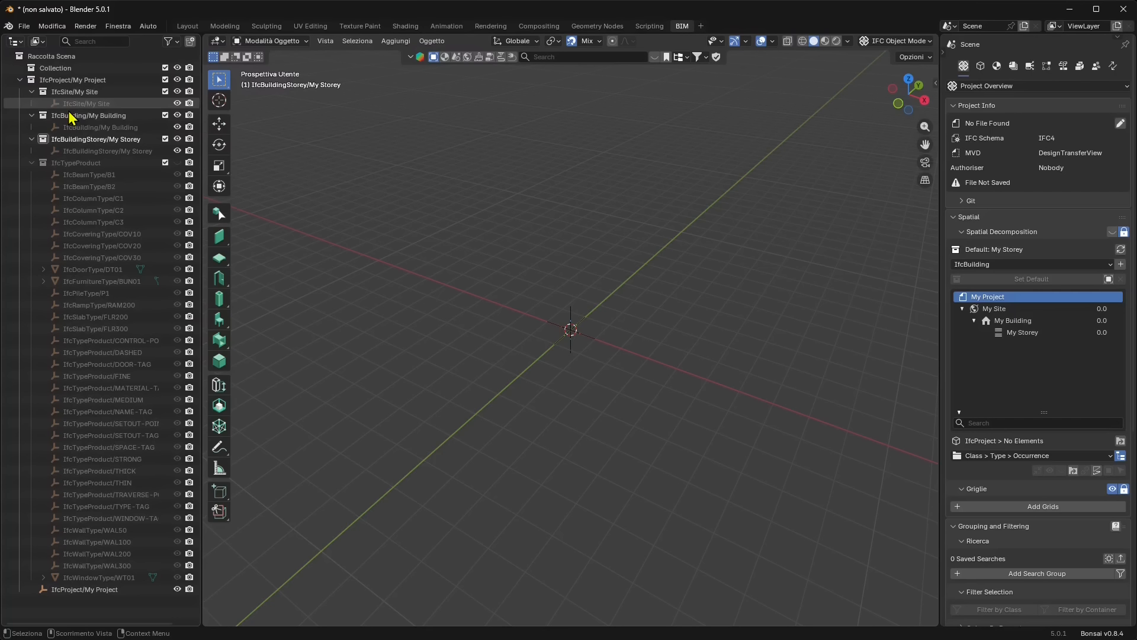
pyautogui.click(90, 178)
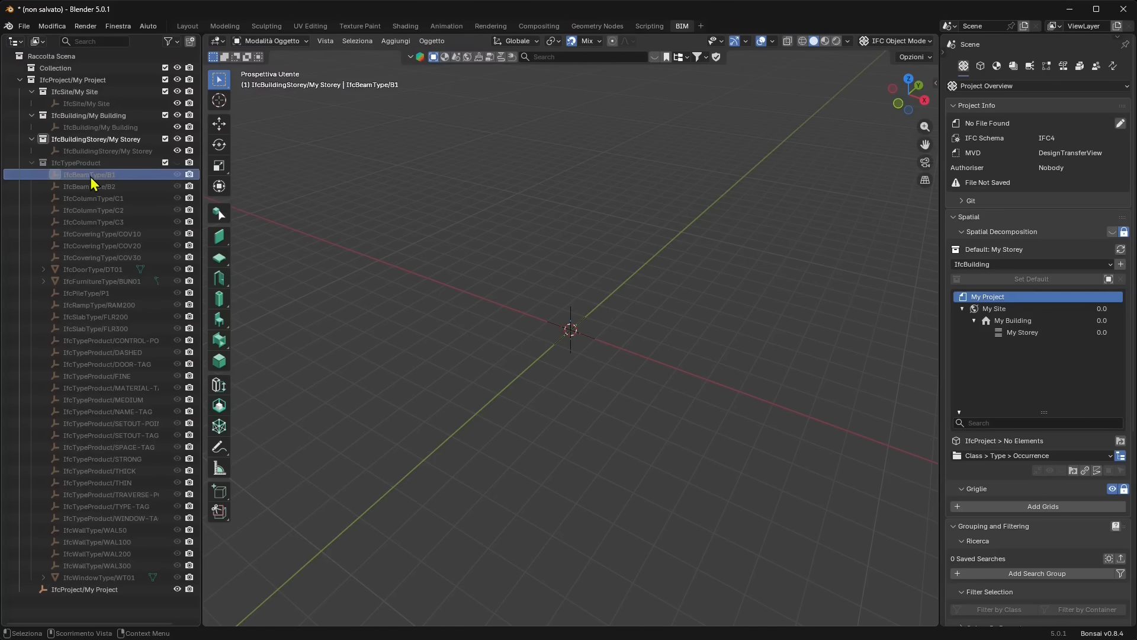
pyautogui.click(177, 163)
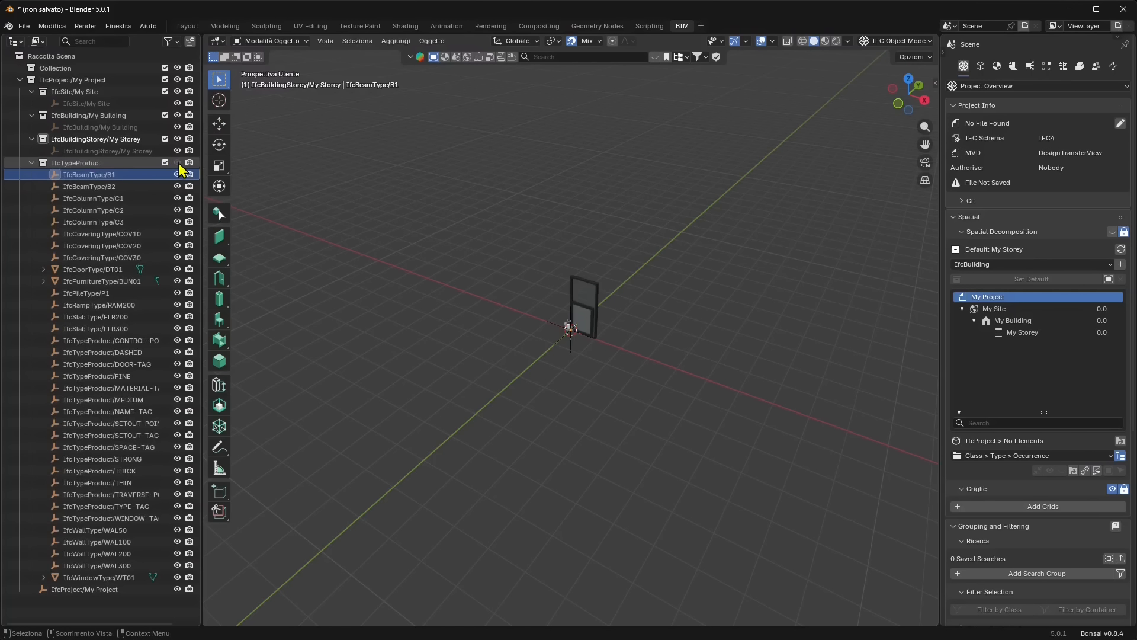
pyautogui.scroll(8, 589, 279)
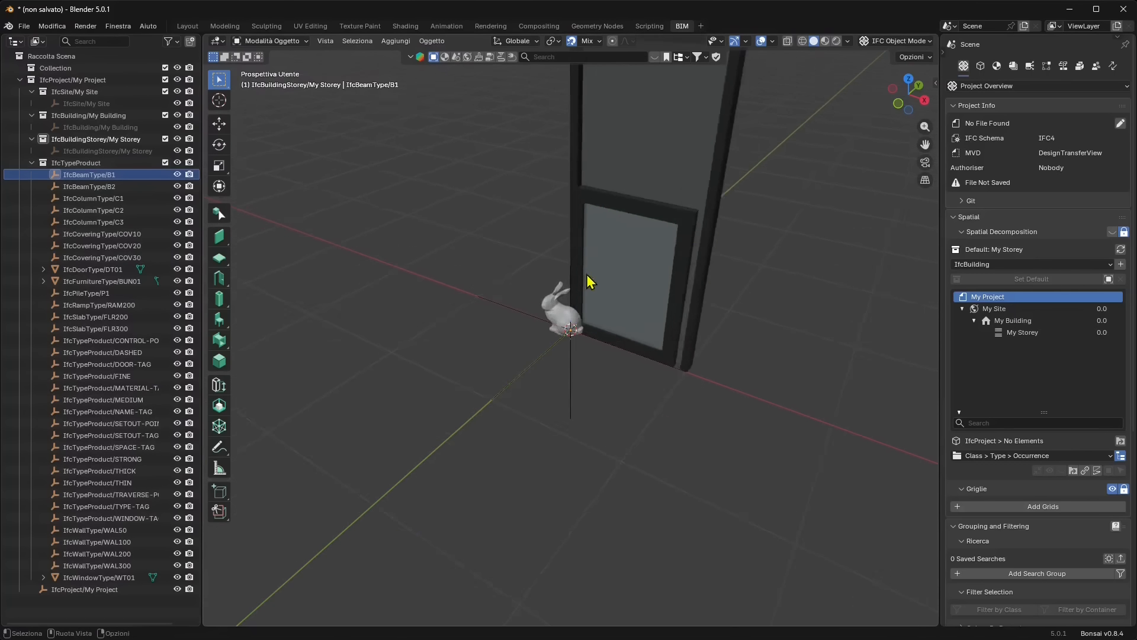
pyautogui.moveTo(581, 329); pyautogui.dragTo(611, 372, button='middle')
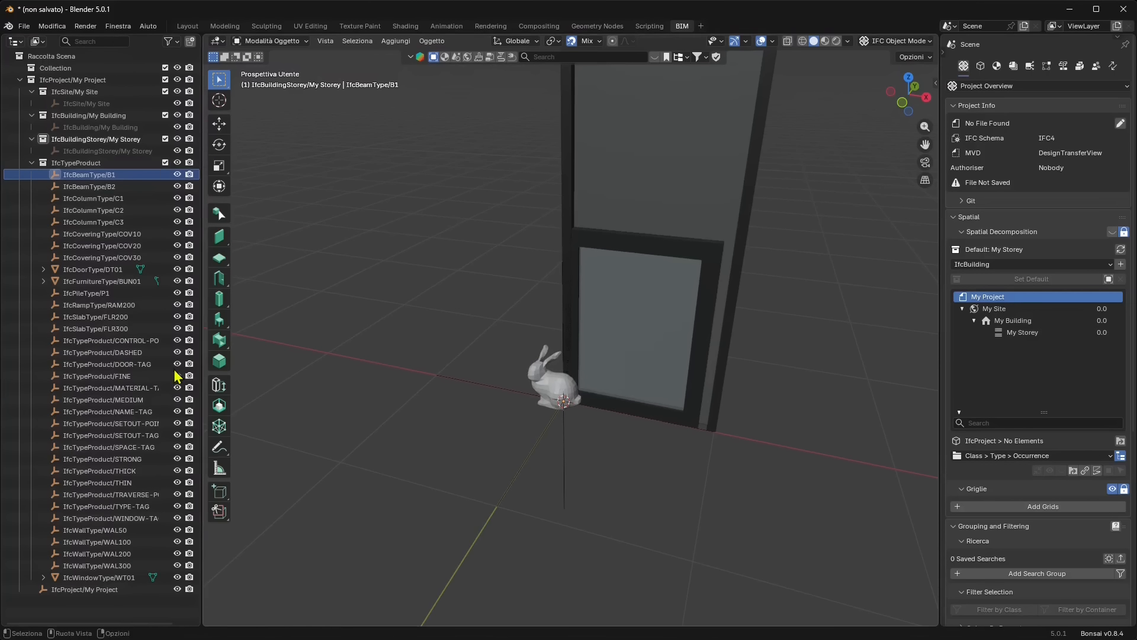
# Try out hiding IfcBeamType/B1 and excluding the IfcTypeProduct collection, restoring both to their visible state
pyautogui.click(179, 177)
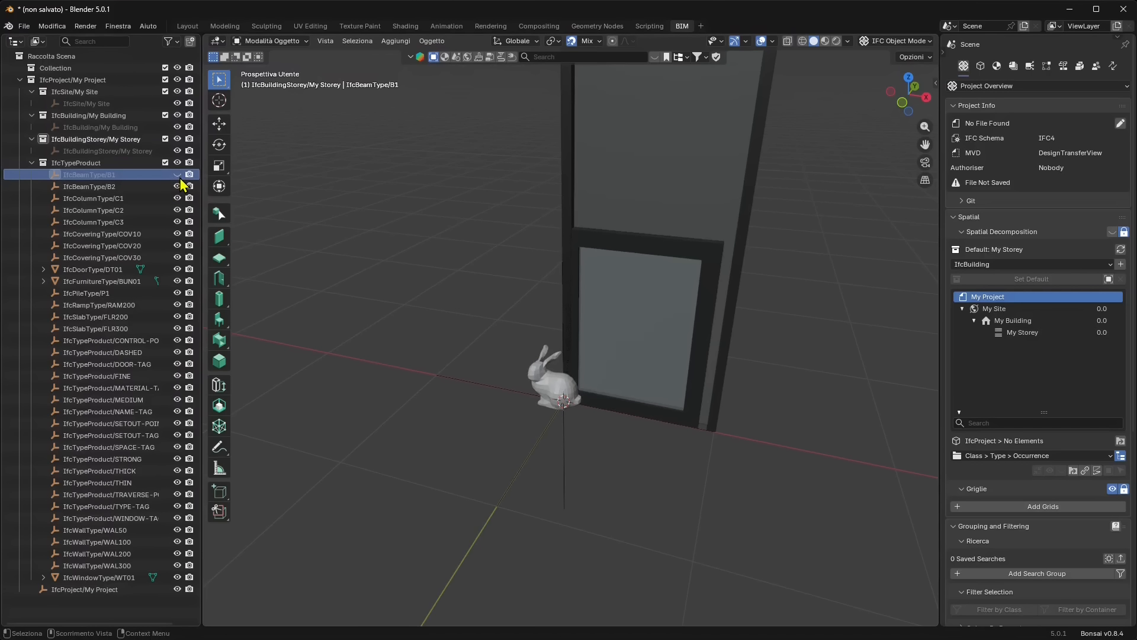
pyautogui.click(165, 163)
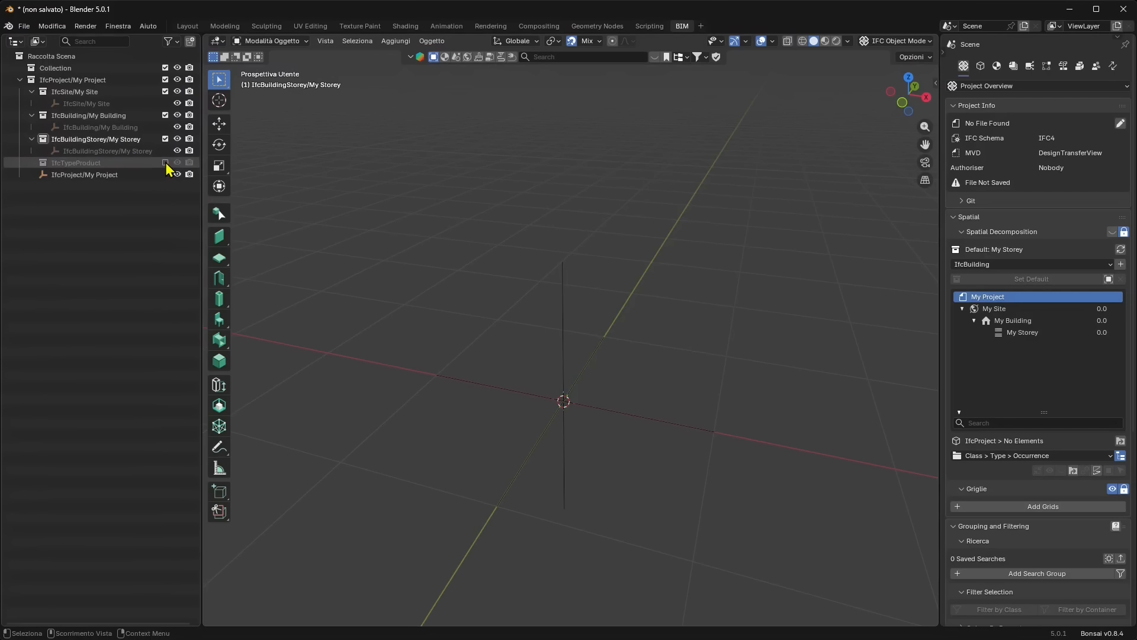
pyautogui.click(165, 163)
pyautogui.click(177, 175)
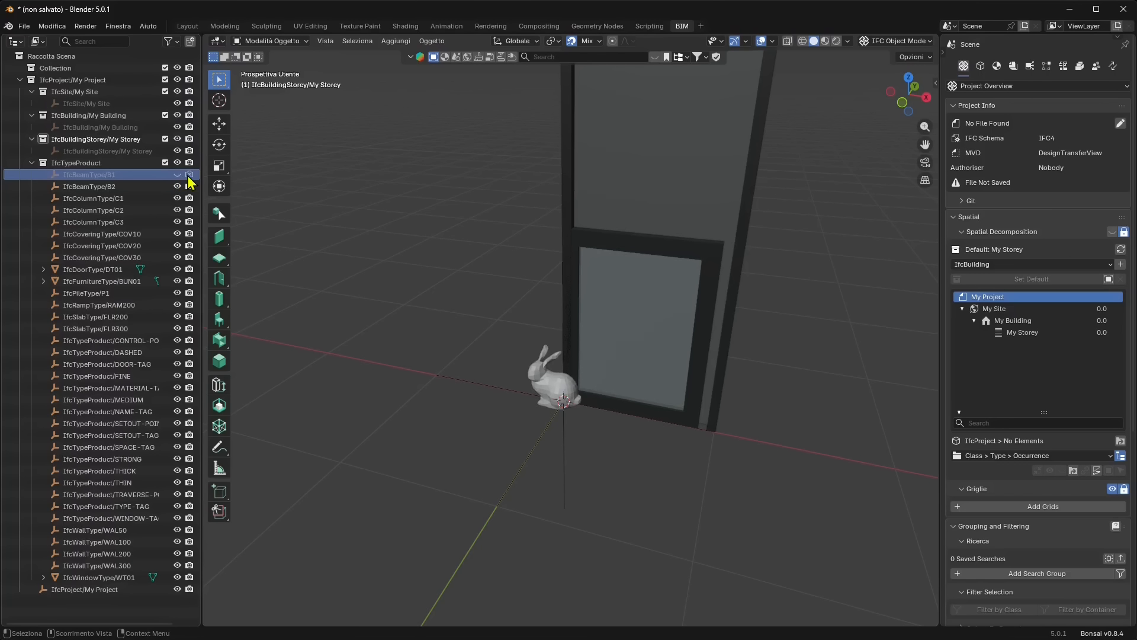
pyautogui.click(178, 187)
pyautogui.click(178, 187)
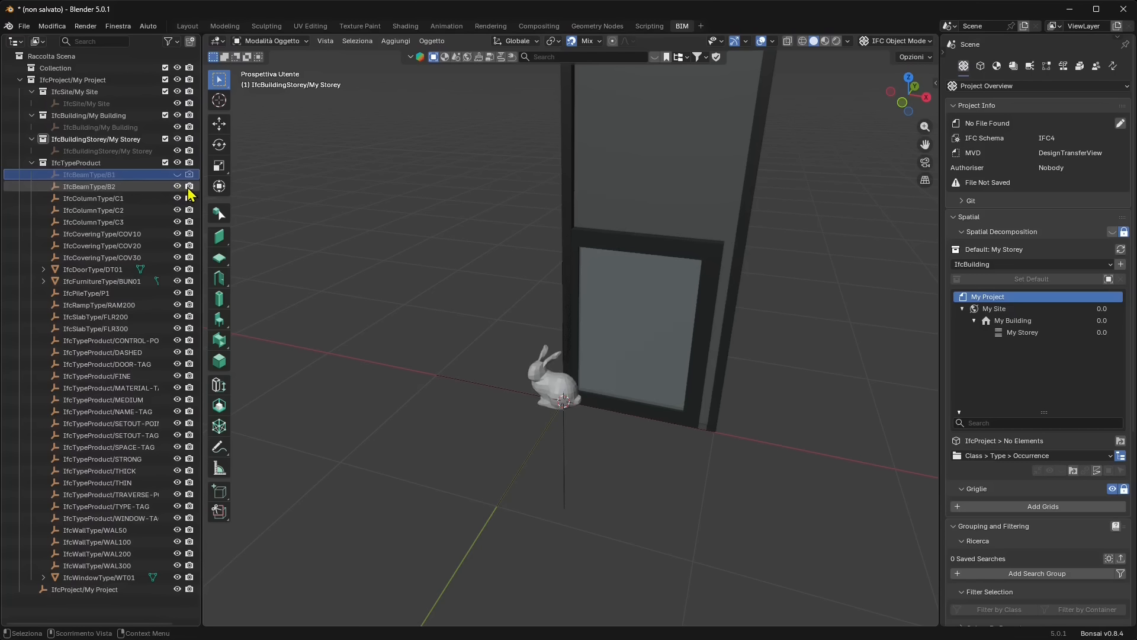
pyautogui.click(178, 174)
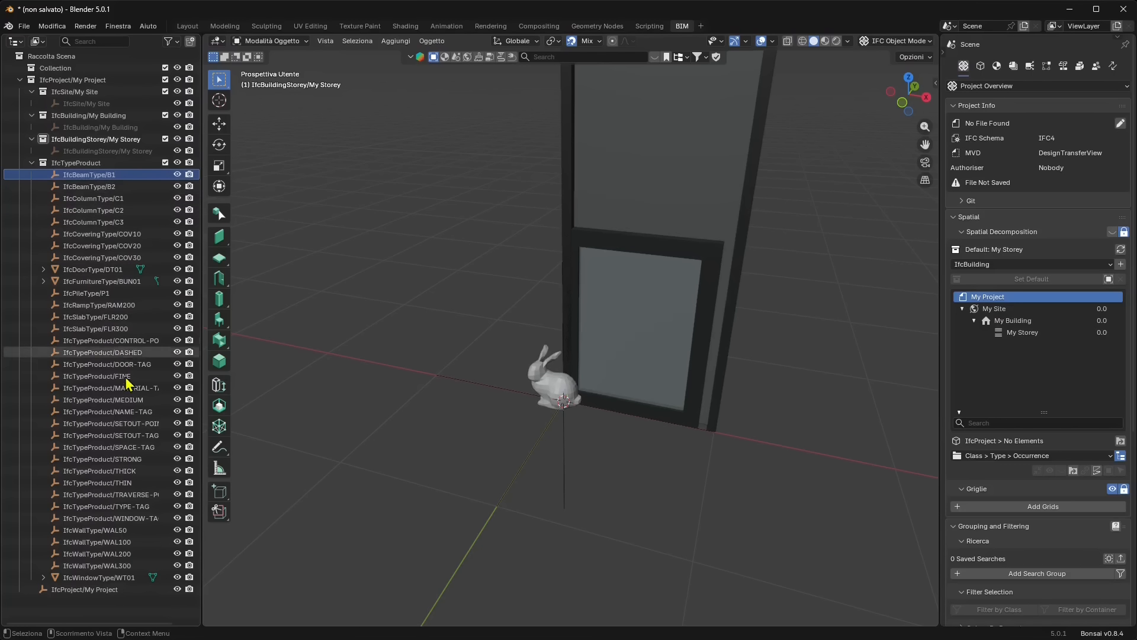
pyautogui.scroll(-2, 416, 460)
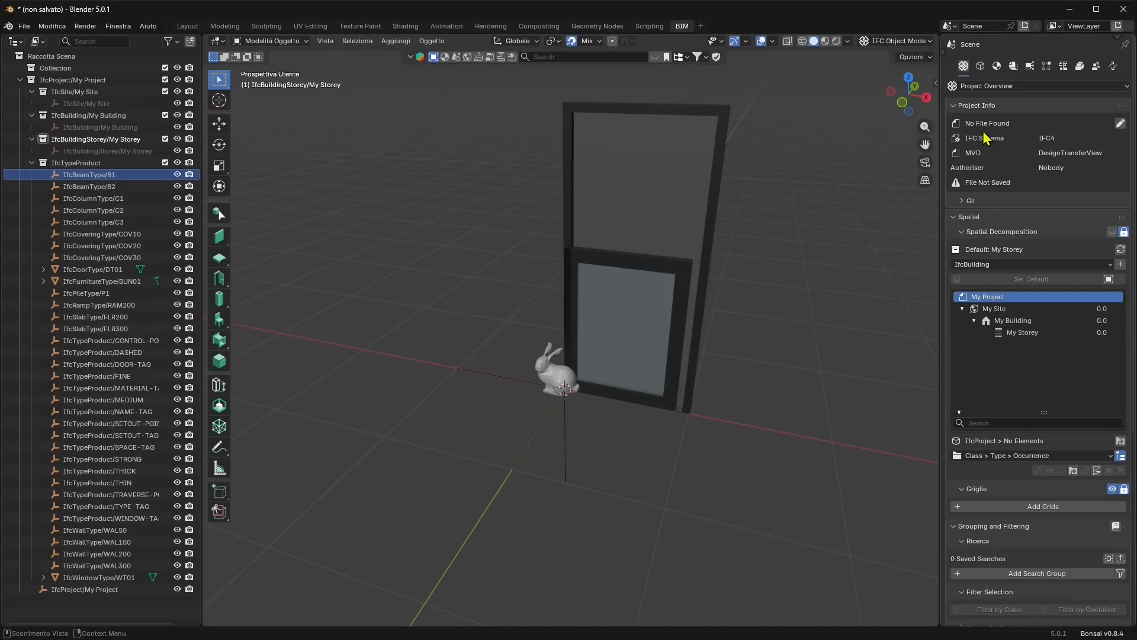
# Select My Site in the spatial decomposition, and collapse the Project Overview sections from Project Info to Geometria
pyautogui.click(1002, 308)
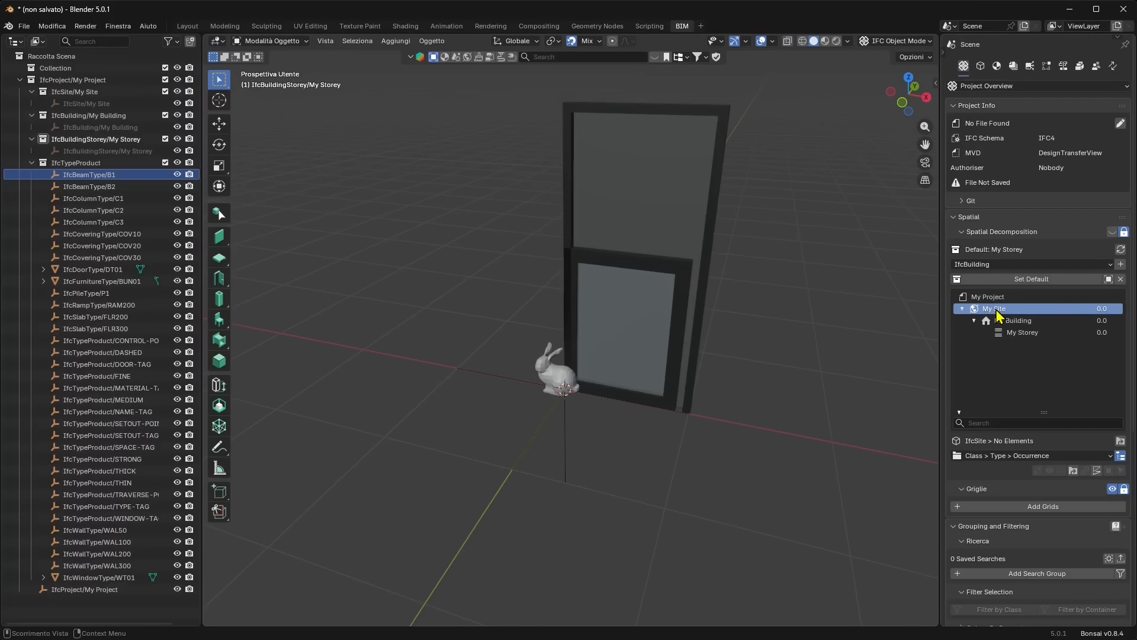
pyautogui.click(955, 107)
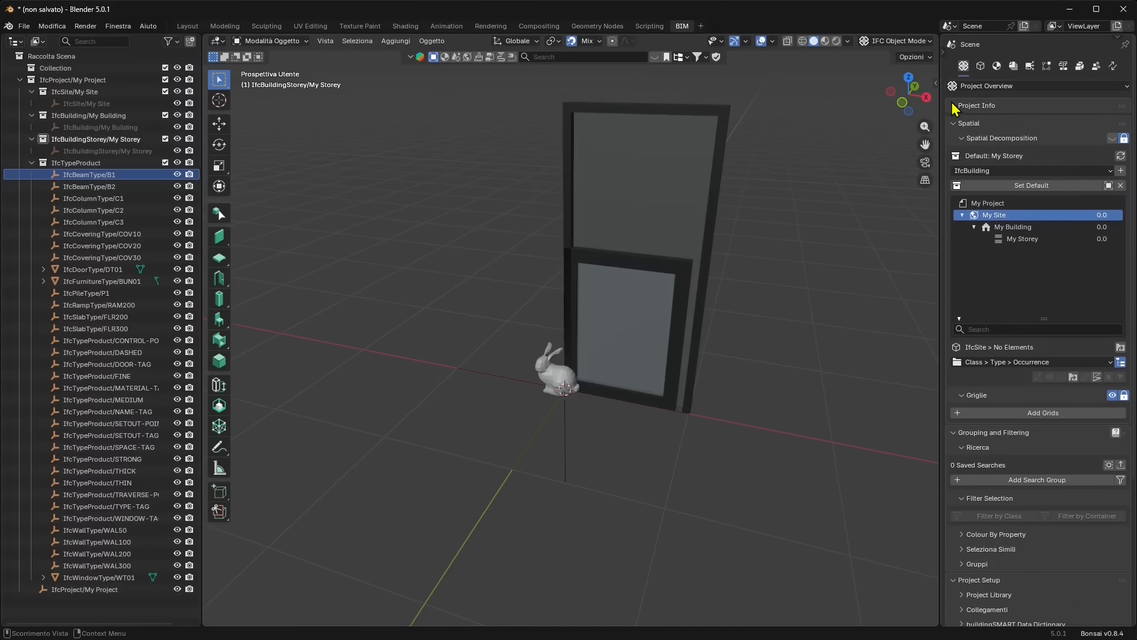
pyautogui.click(955, 121)
pyautogui.click(953, 138)
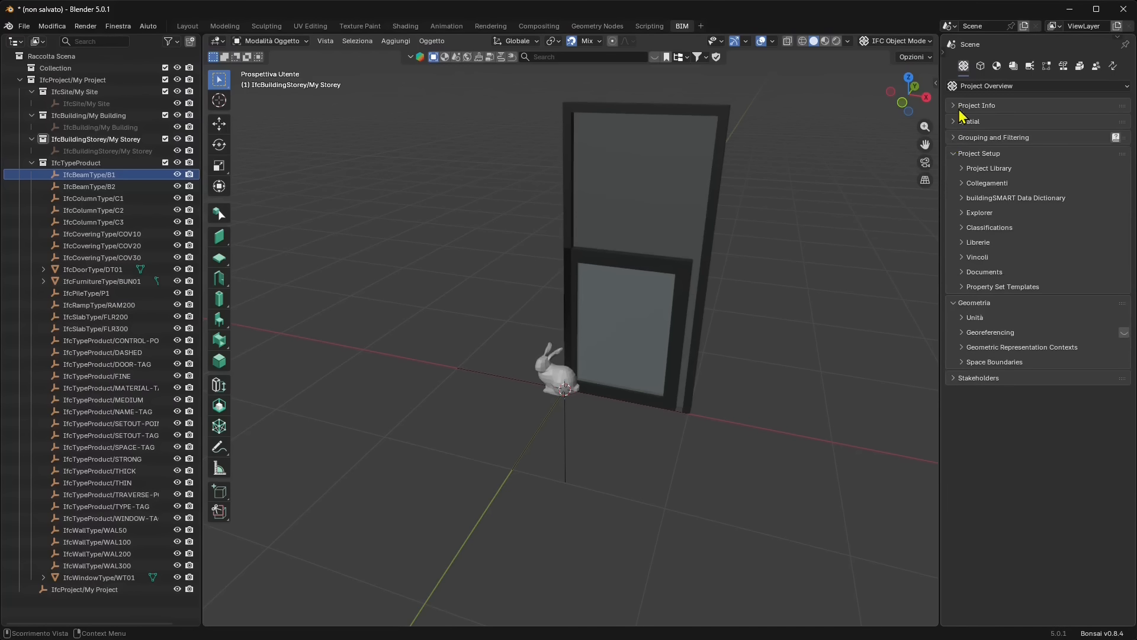
pyautogui.click(954, 154)
pyautogui.click(954, 170)
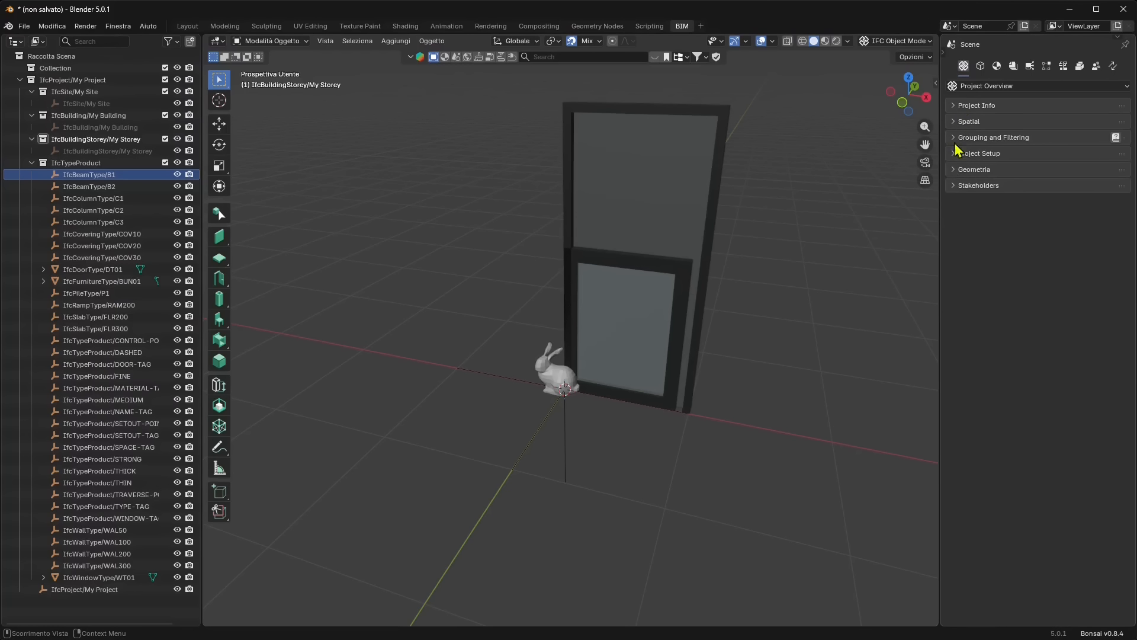
# Stay on Project Overview and expand Project Info, its Git subsection and the Spatial section
pyautogui.click(974, 87)
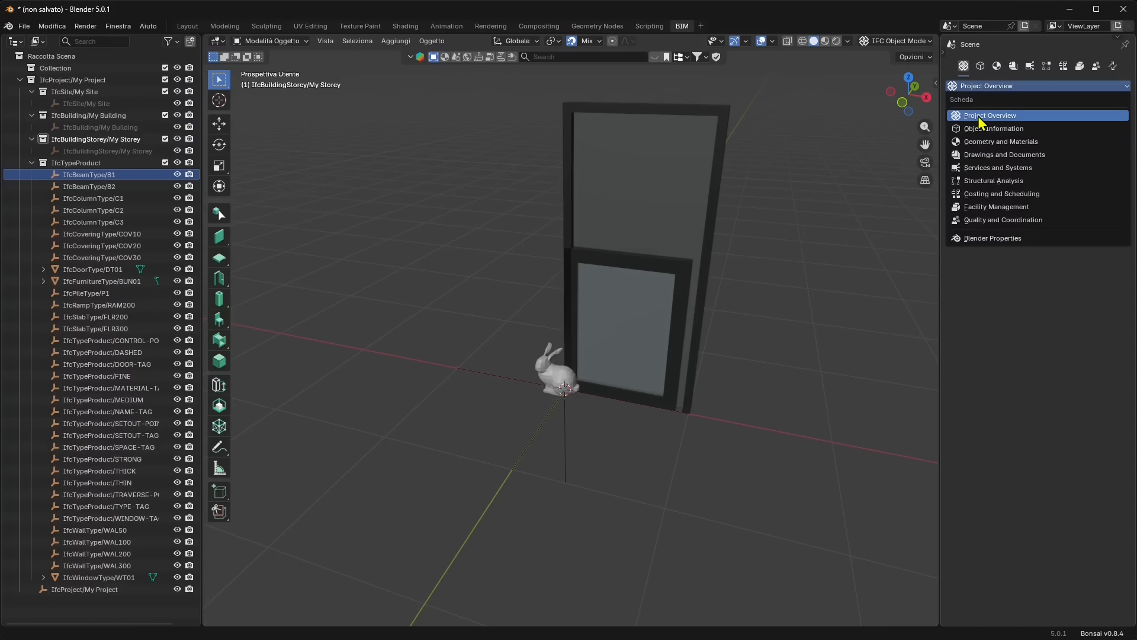
pyautogui.click(987, 117)
pyautogui.click(957, 107)
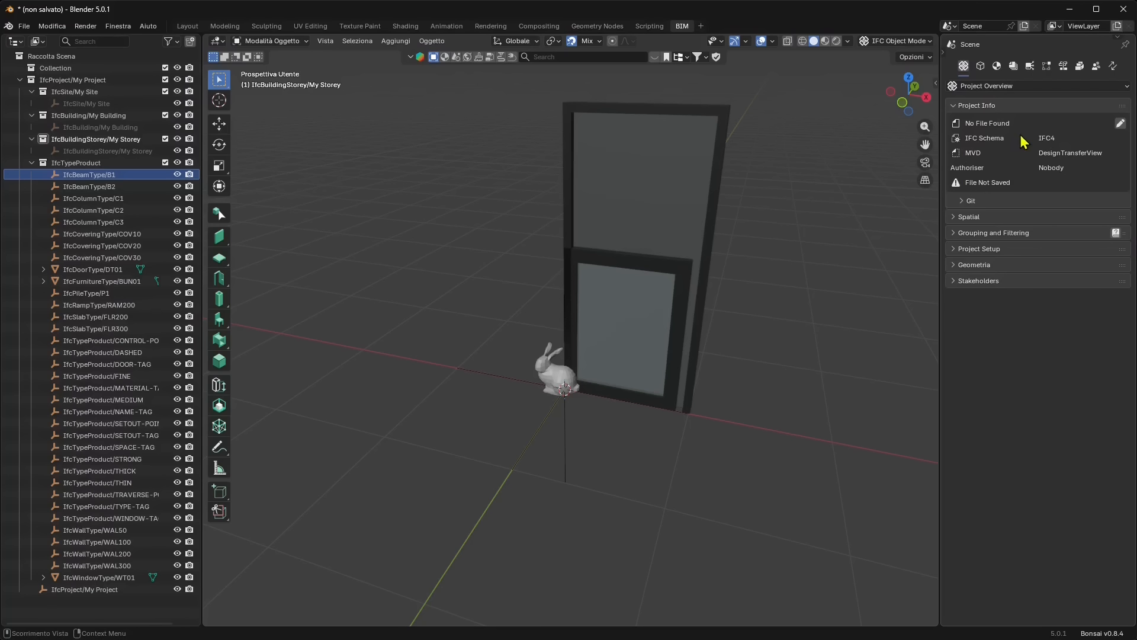
pyautogui.click(971, 201)
pyautogui.click(970, 254)
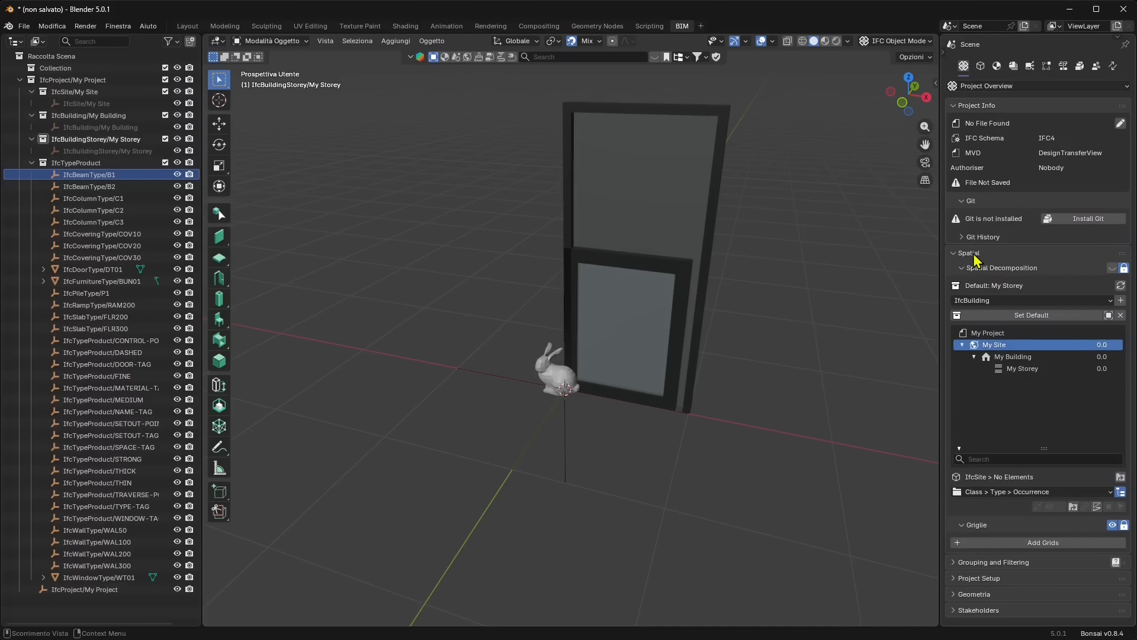
# Review the subelement classes for My Site, keeping IfcBuilding, and select My Building and its My Storey in the spatial decomposition
pyautogui.click(1000, 301)
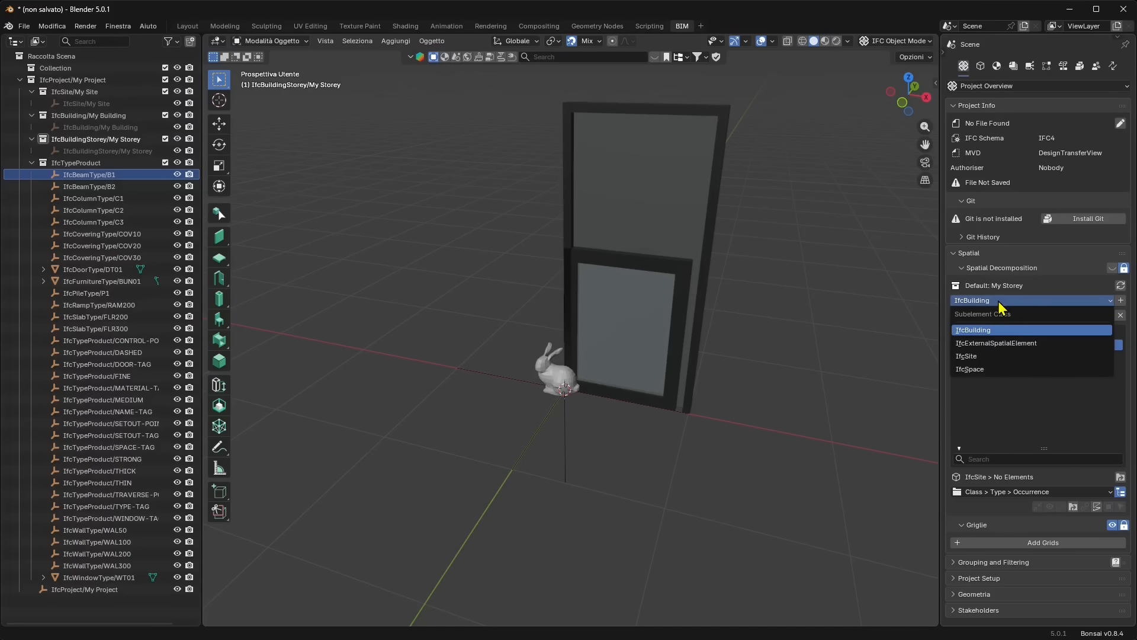
pyautogui.click(1001, 330)
pyautogui.click(1002, 357)
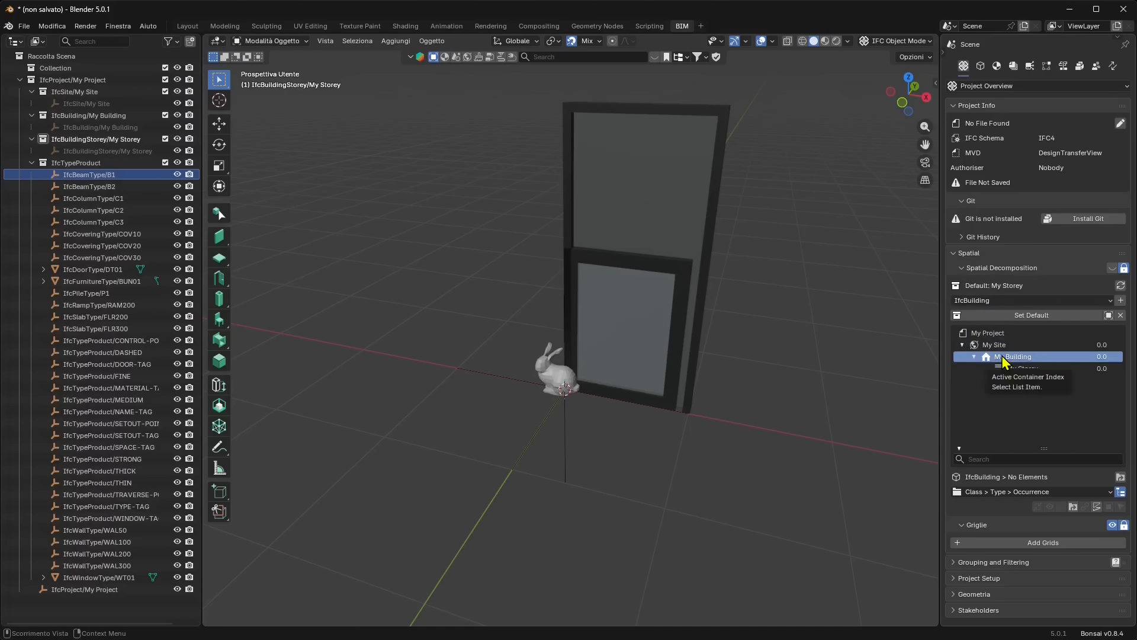
pyautogui.click(1024, 369)
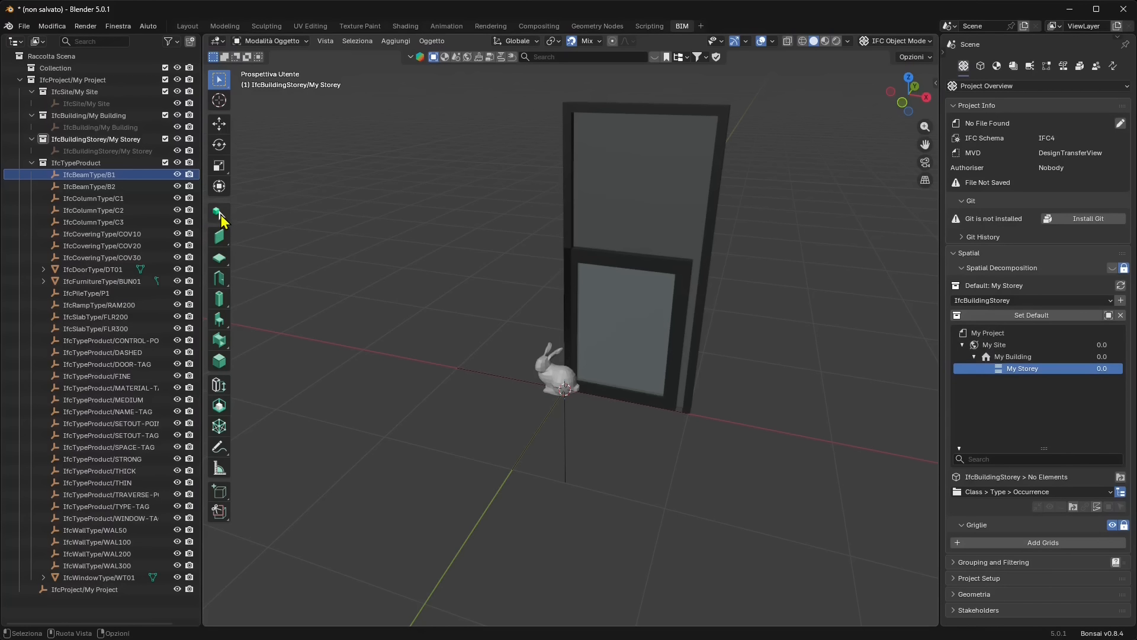
# Activate the Explore Tool, select the window type WT01 in the viewport and show its object information
pyautogui.click(219, 215)
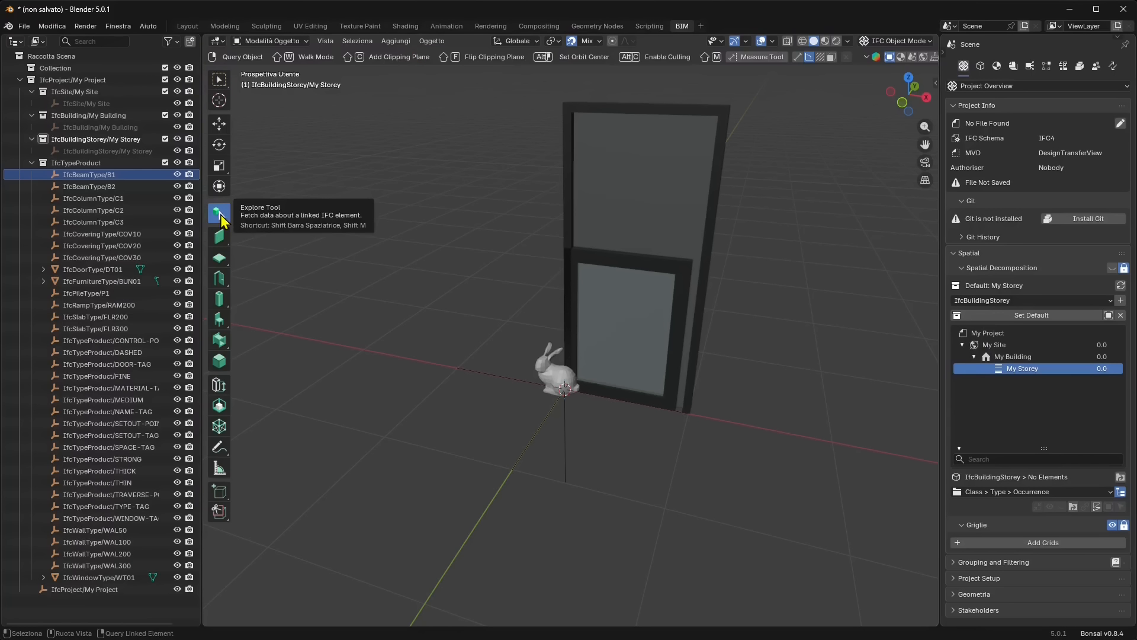
pyautogui.click(600, 261)
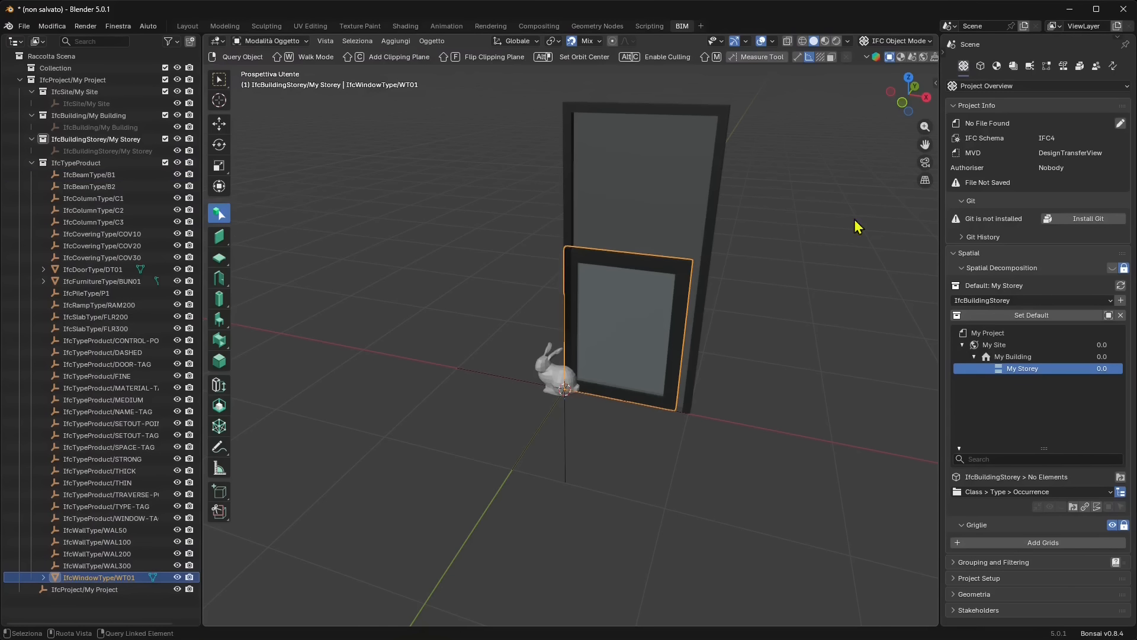
pyautogui.click(981, 66)
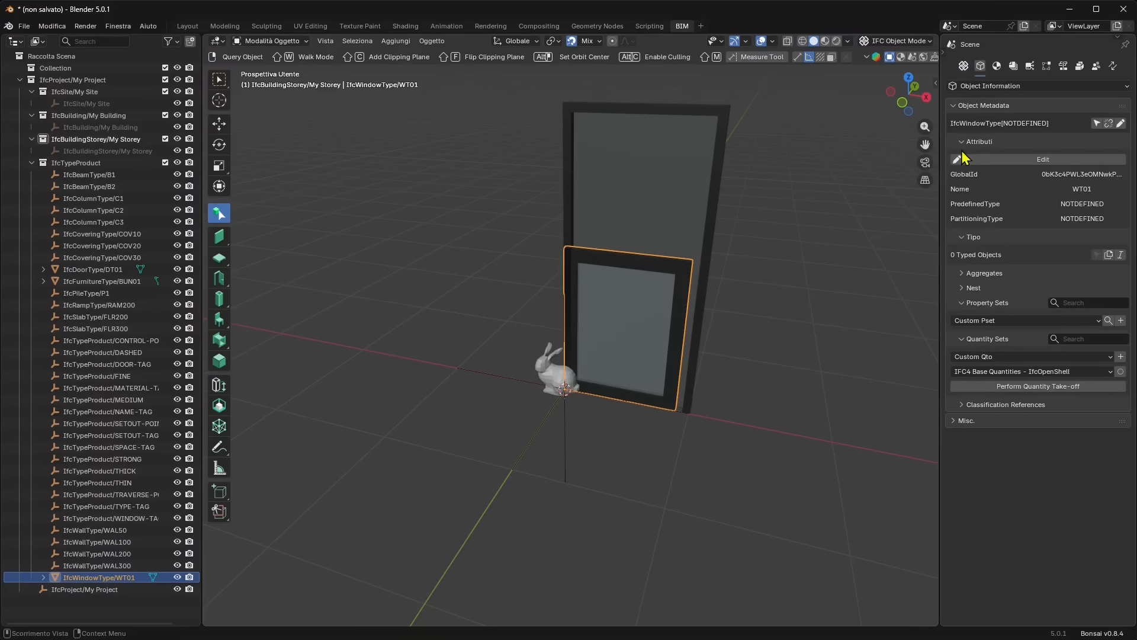
# Return to Project Overview, select the door type DT01 in the viewport instead of the window, and show its object information
pyautogui.click(963, 67)
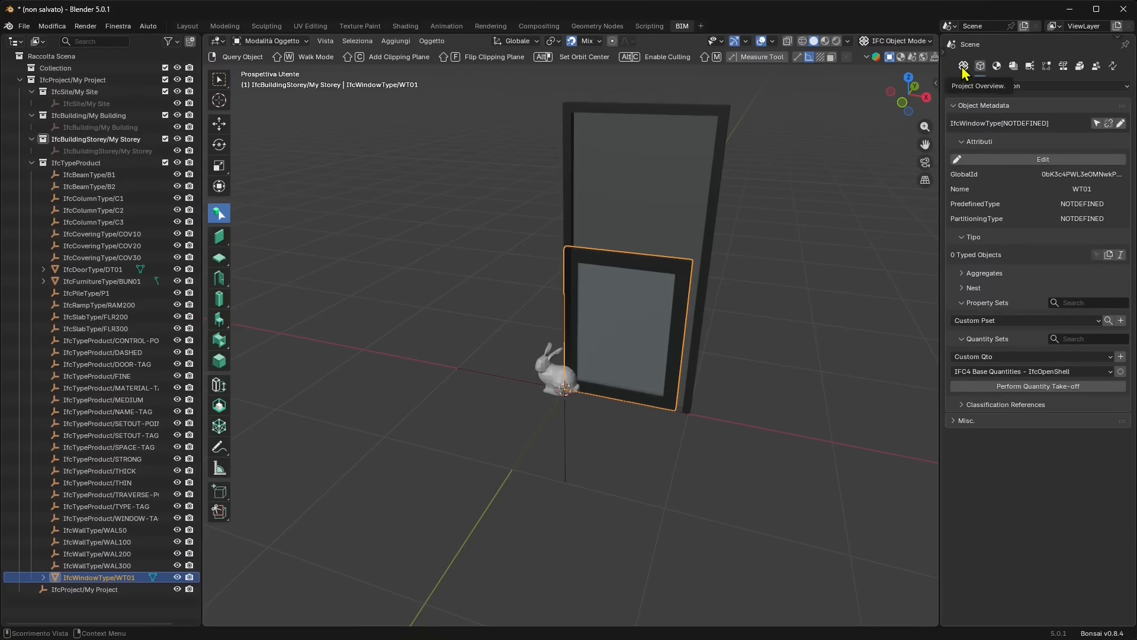
pyautogui.click(828, 212)
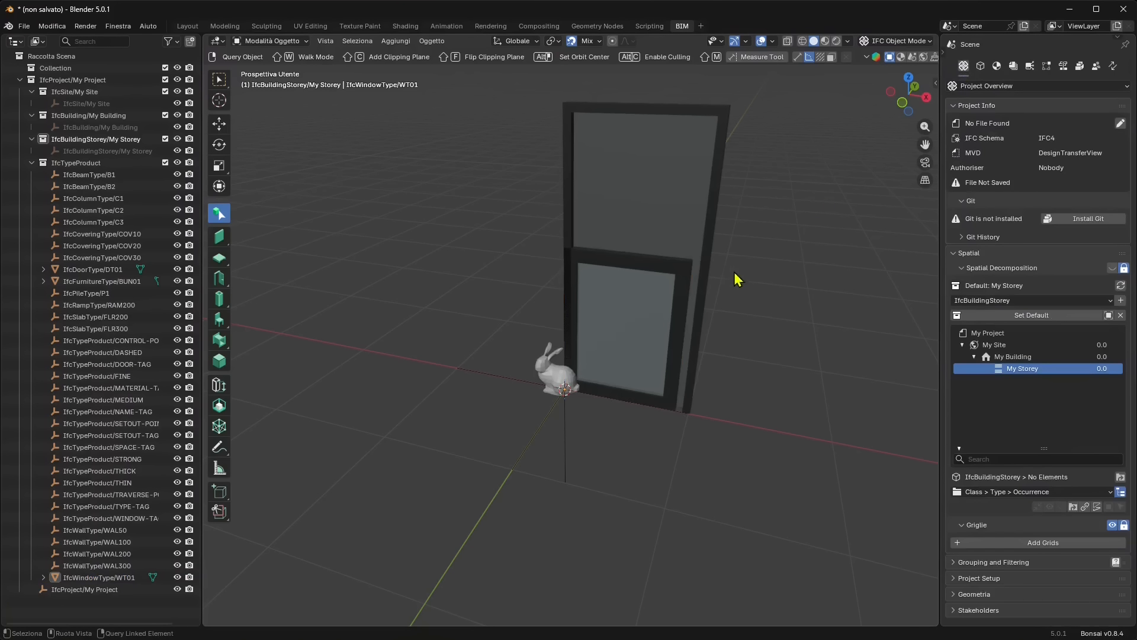
pyautogui.click(709, 274)
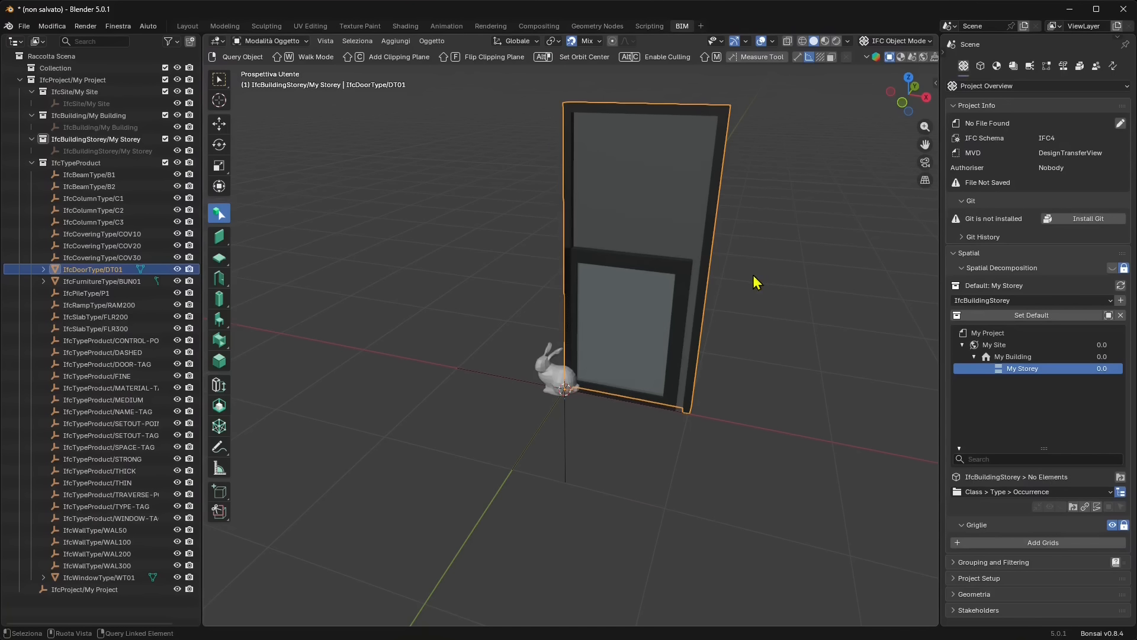
pyautogui.moveTo(754, 279); pyautogui.dragTo(738, 280, button='middle')
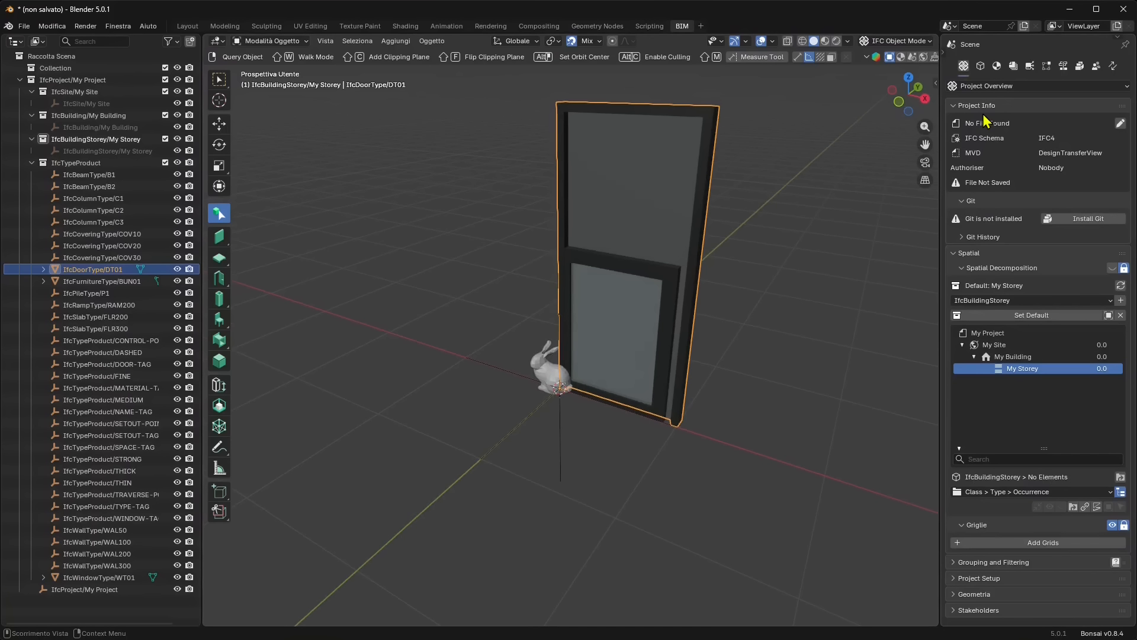
pyautogui.click(980, 66)
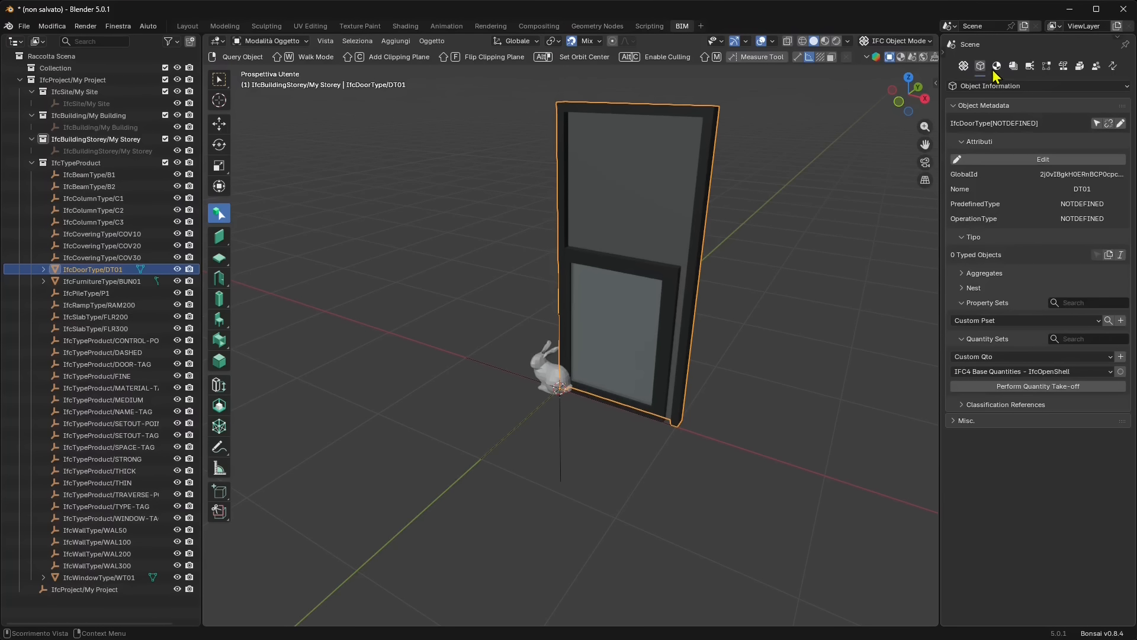
# Look through the other property sections with DT01 selected, including Costing and Scheduling, and return to Project Overview
pyautogui.click(997, 66)
pyautogui.click(1013, 65)
pyautogui.click(1062, 67)
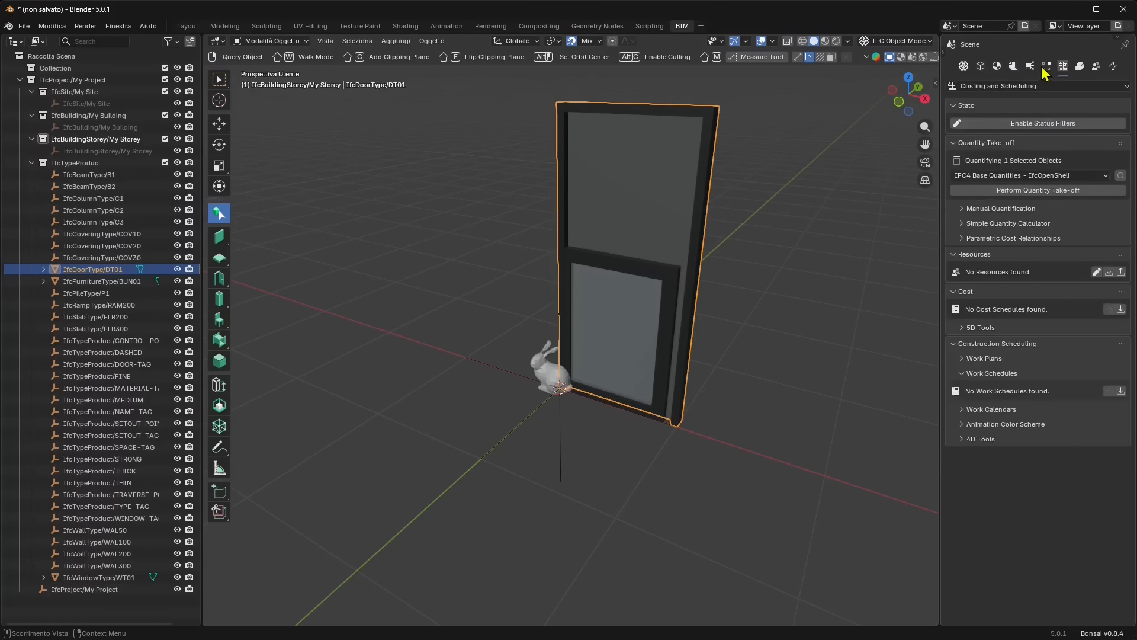
pyautogui.click(1045, 66)
pyautogui.click(964, 65)
# Examine the door type DT01 from several angles, deselecting it and selecting it again in the viewport
pyautogui.click(753, 152)
pyautogui.click(681, 182)
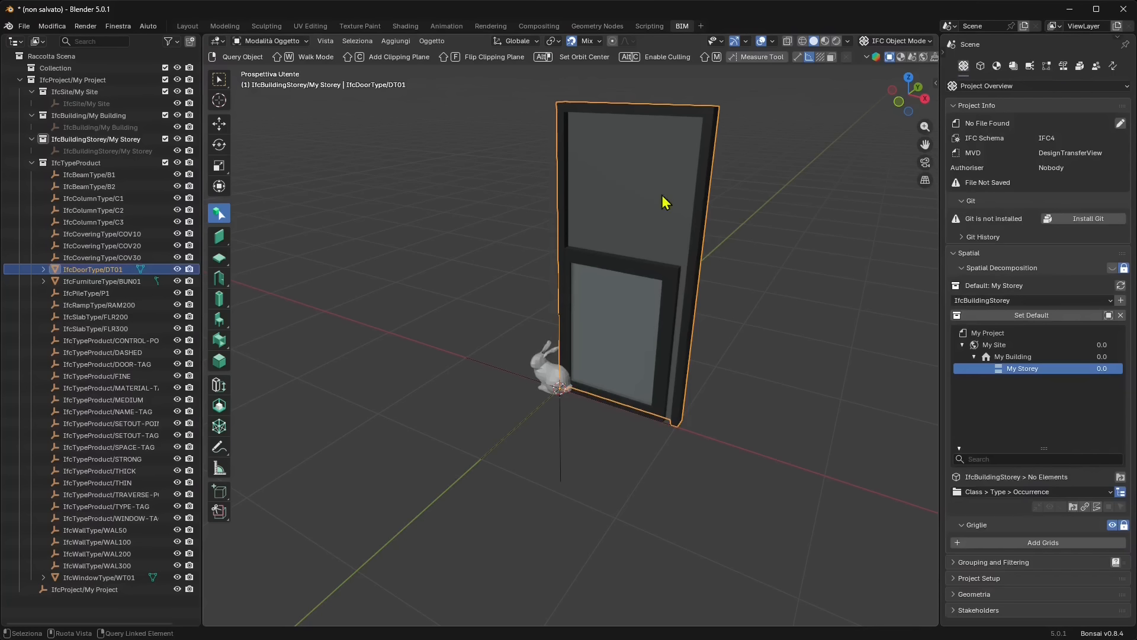
pyautogui.moveTo(680, 293); pyautogui.dragTo(610, 134, button='middle')
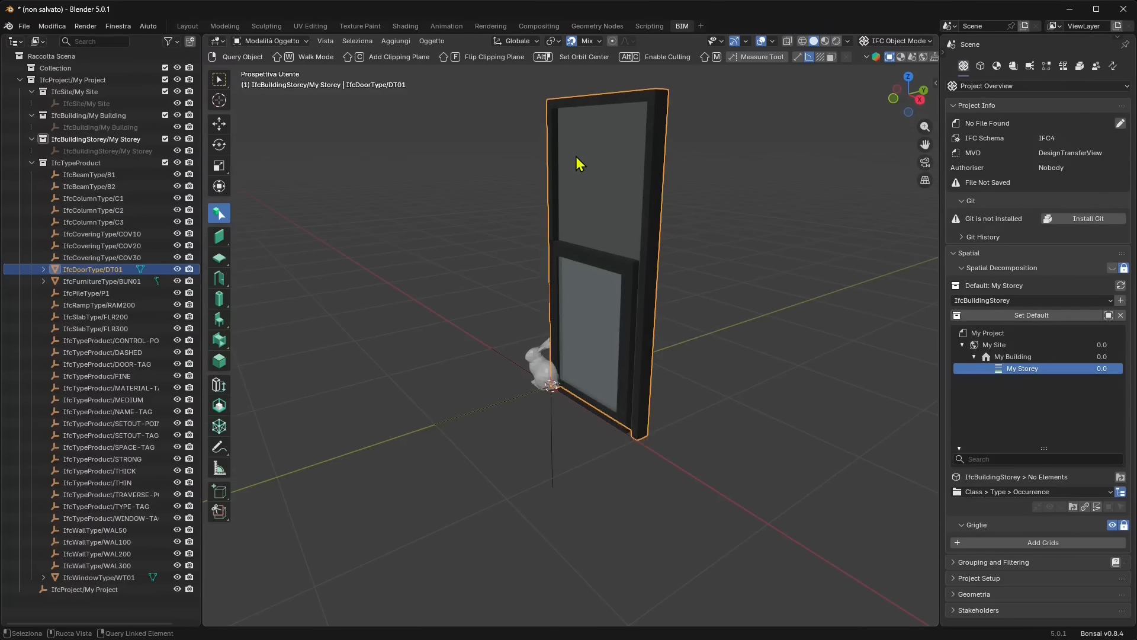
pyautogui.click(441, 228)
pyautogui.moveTo(457, 279); pyautogui.dragTo(551, 107, button='middle')
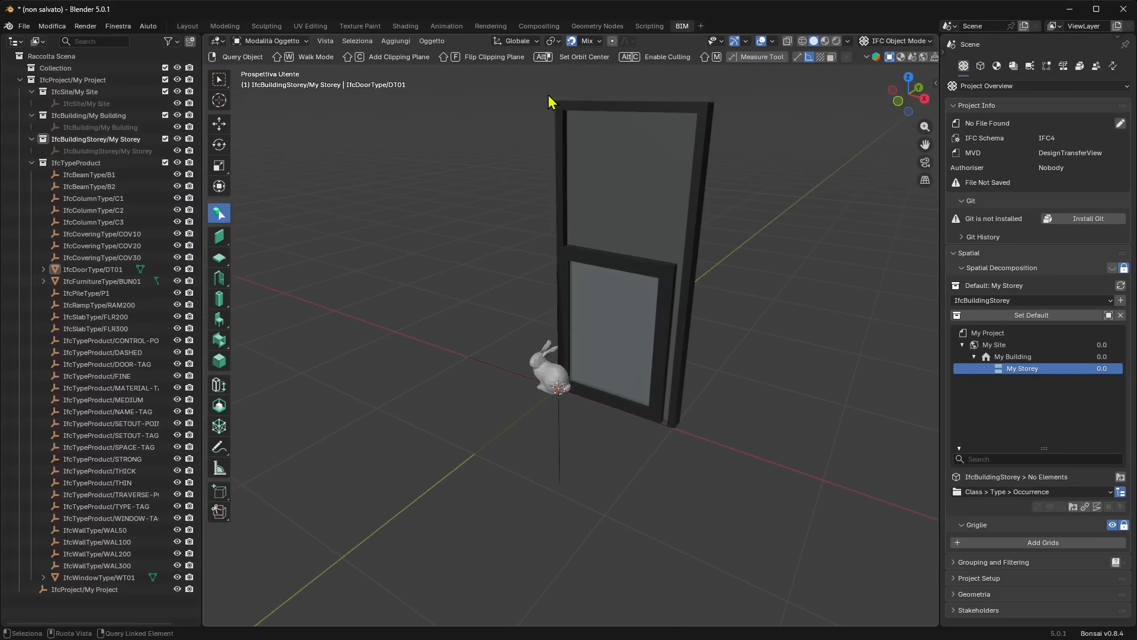
pyautogui.click(594, 112)
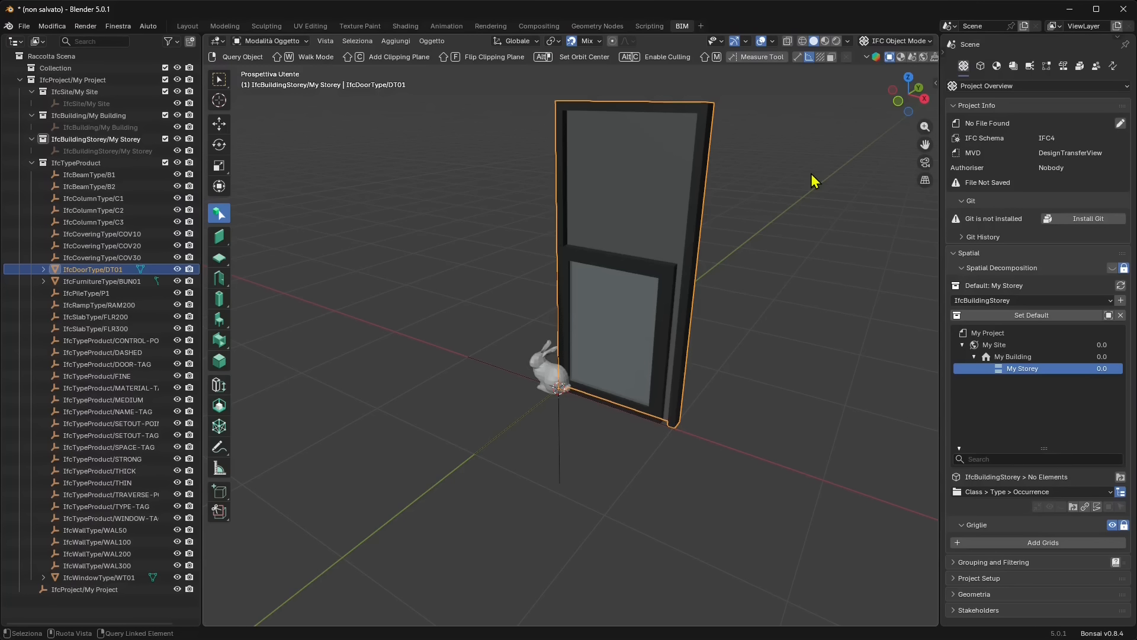
# Save the IFC project as Lezione 00.ifc in the BONSAI BIM folder
pyautogui.click(24, 27)
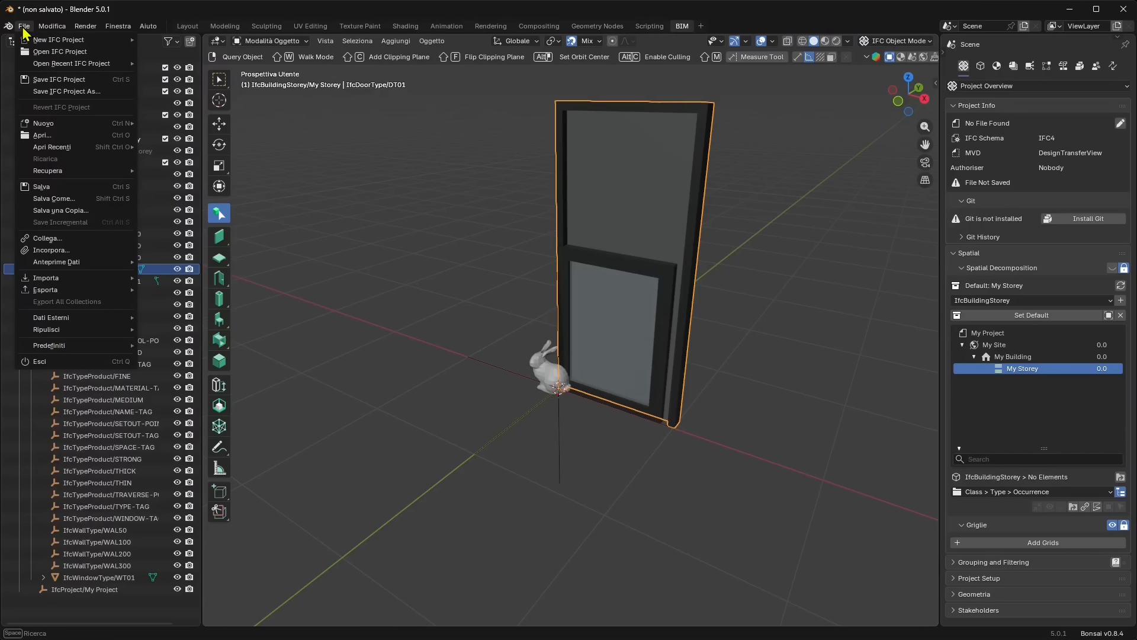
pyautogui.click(78, 83)
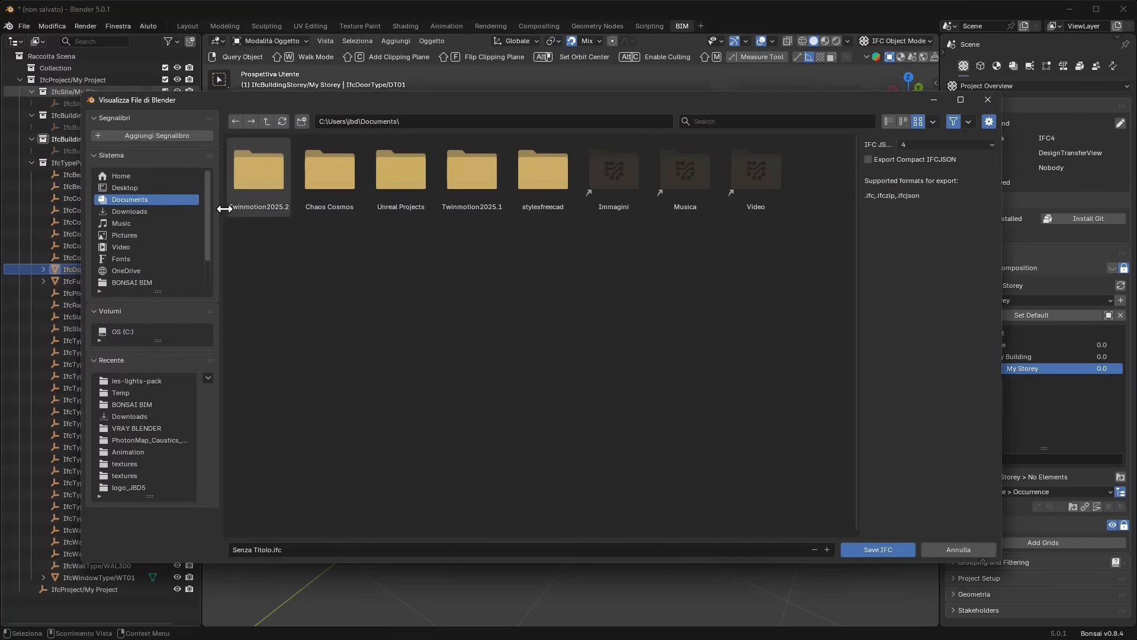
pyautogui.click(136, 405)
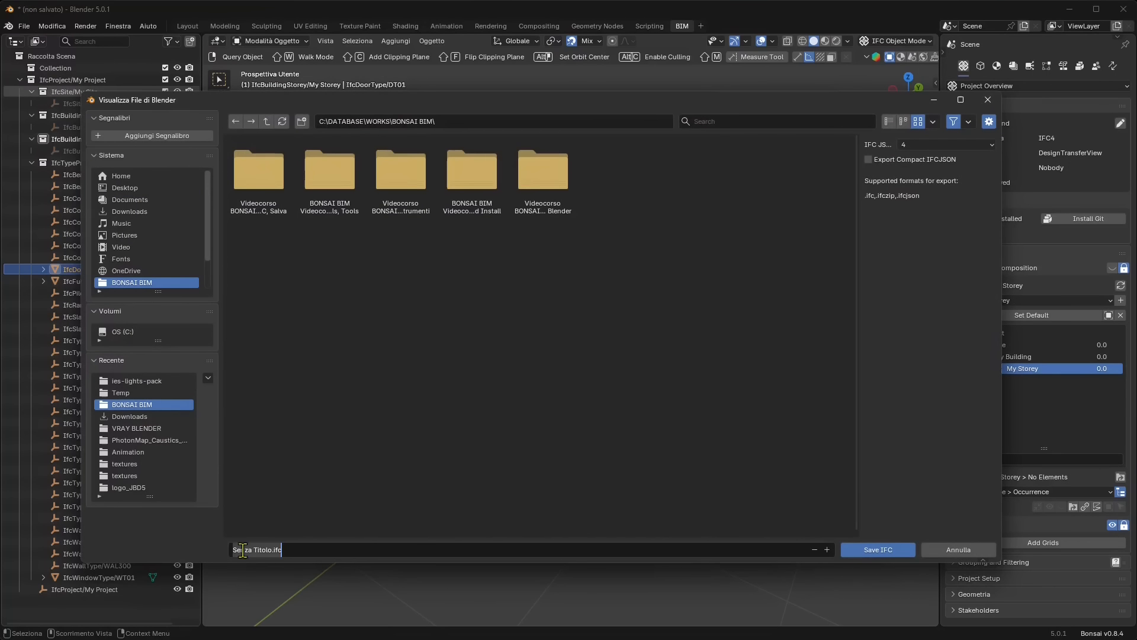
pyautogui.moveTo(271, 549); pyautogui.dragTo(216, 548)
pyautogui.write('Lezione 00')
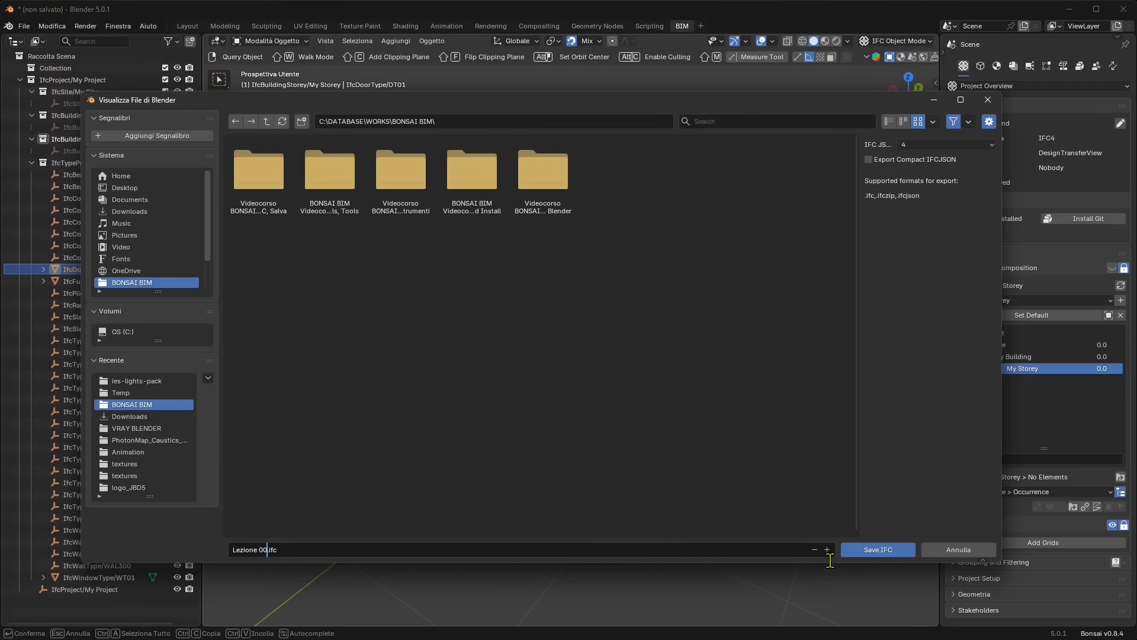
pyautogui.click(862, 551)
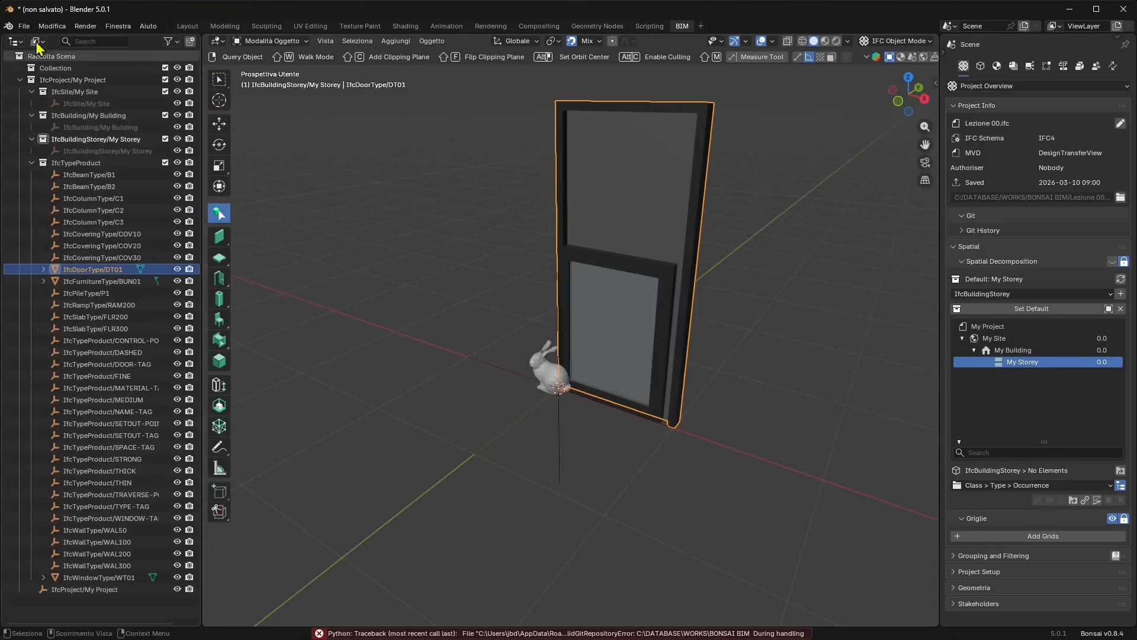
# Quit the program without saving the changes to the untitled blend file
pyautogui.click(26, 26)
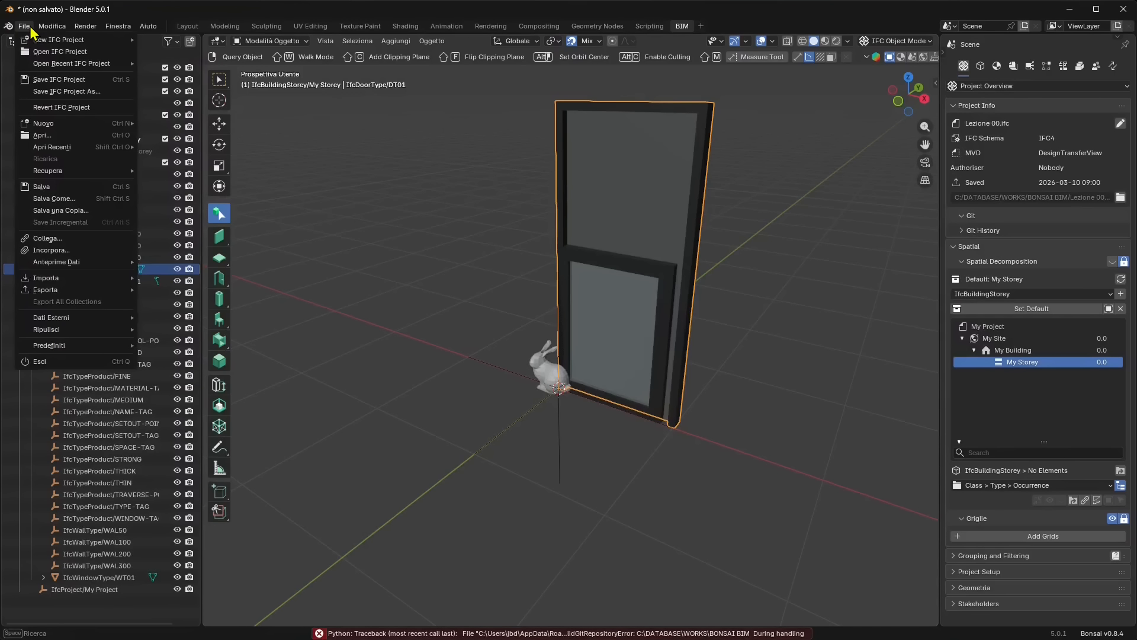
pyautogui.click(90, 361)
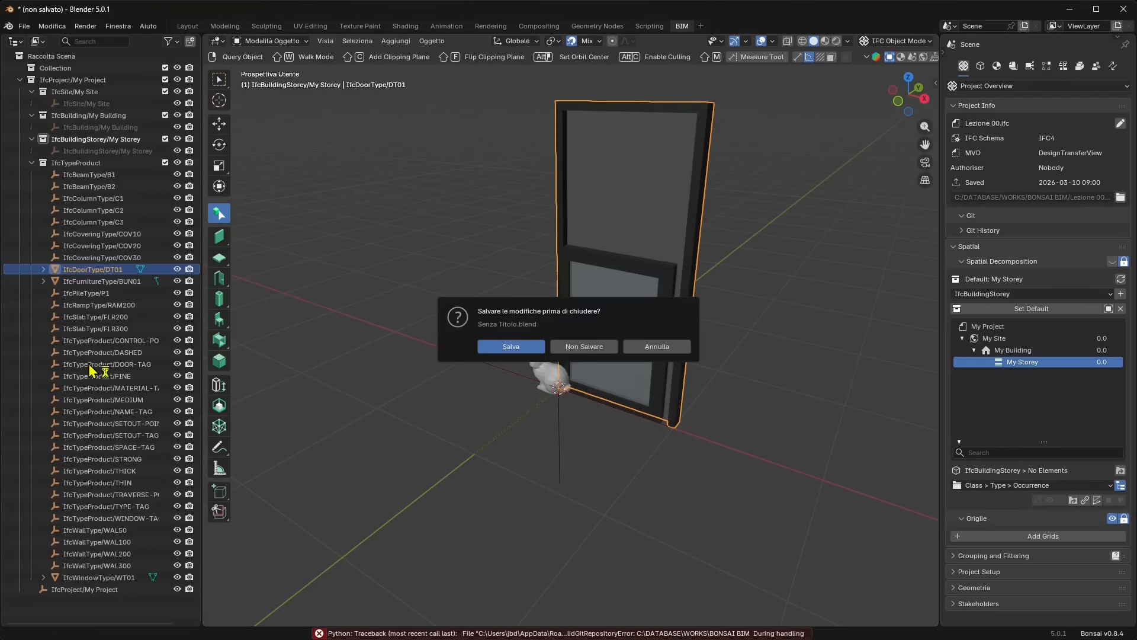
pyautogui.click(579, 349)
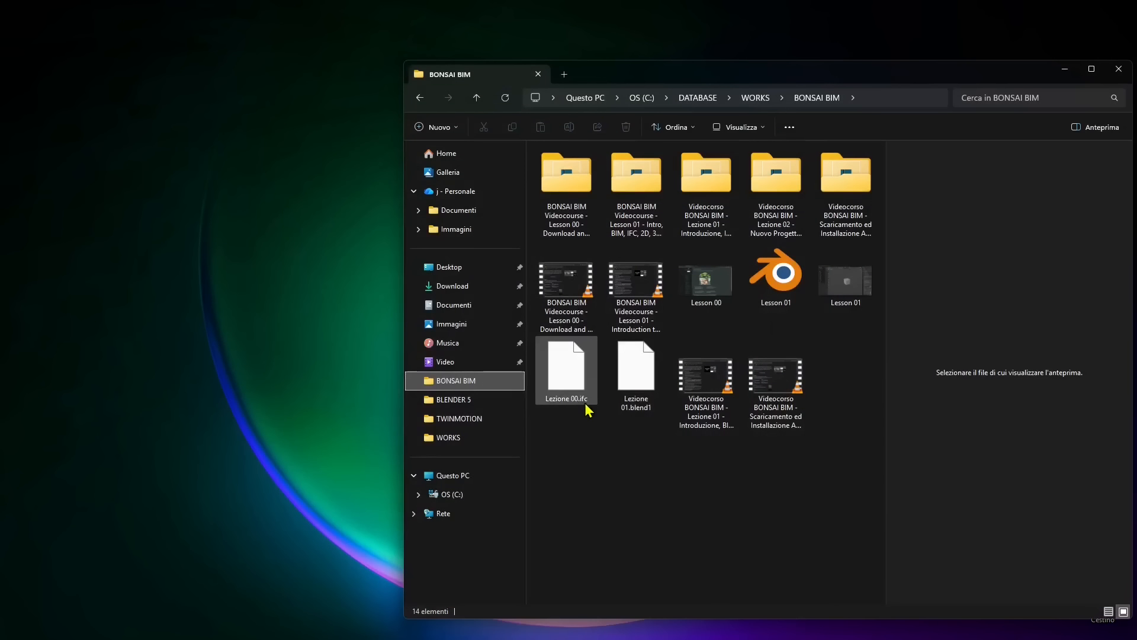
# Check the saved files in the BONSAI BIM folder in File Explorer and open the Lesson 01 Blender file
pyautogui.click(641, 395)
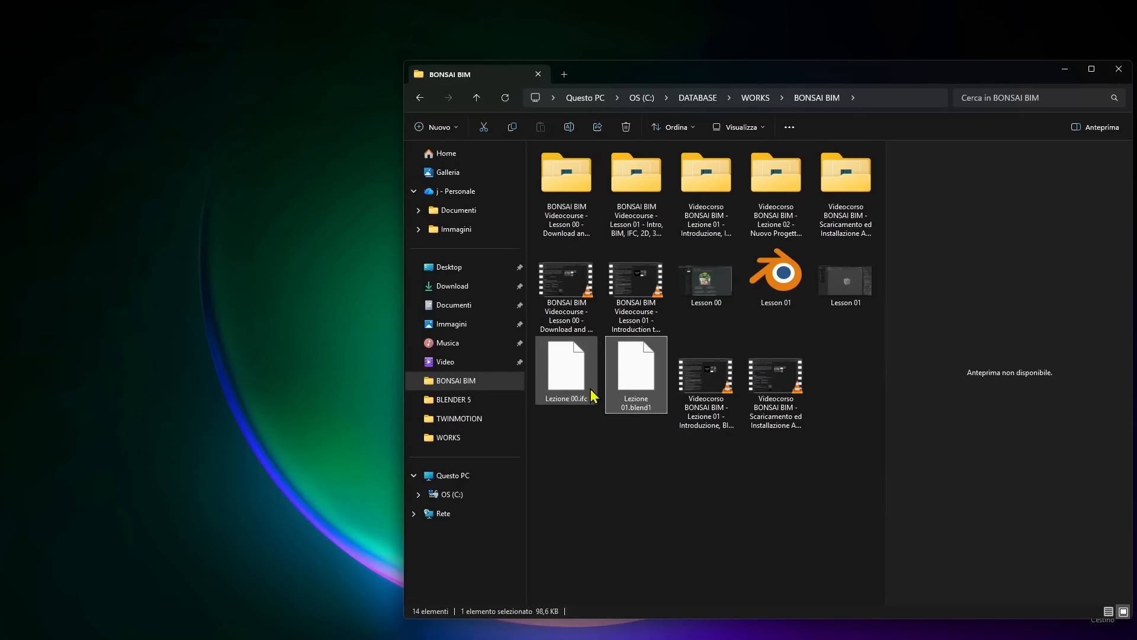
pyautogui.click(801, 297)
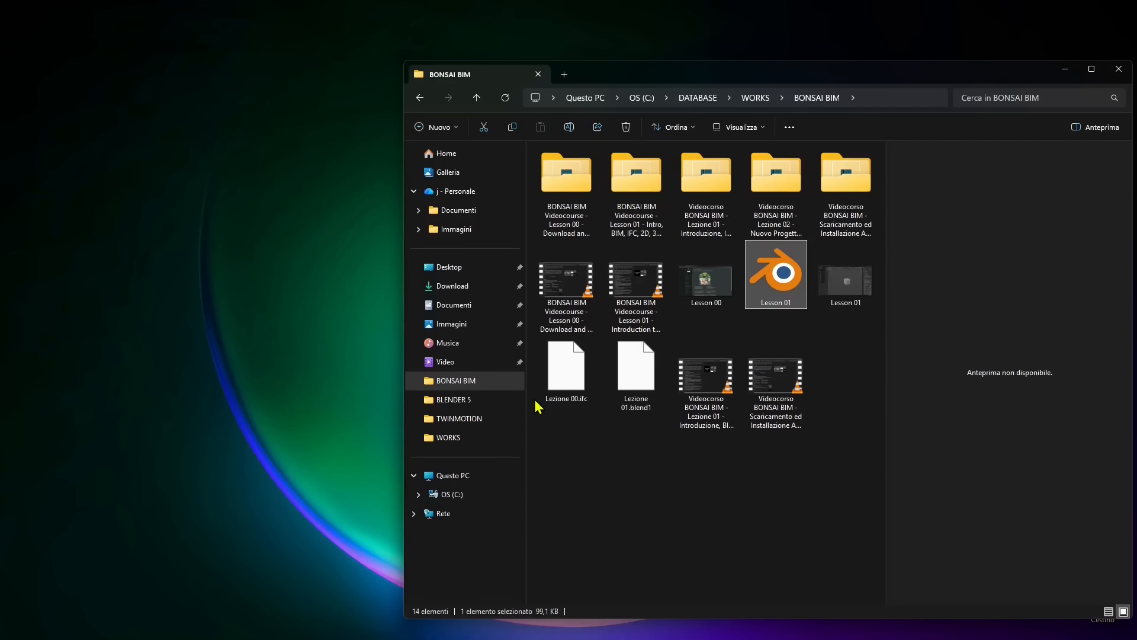
pyautogui.doubleClick(648, 402)
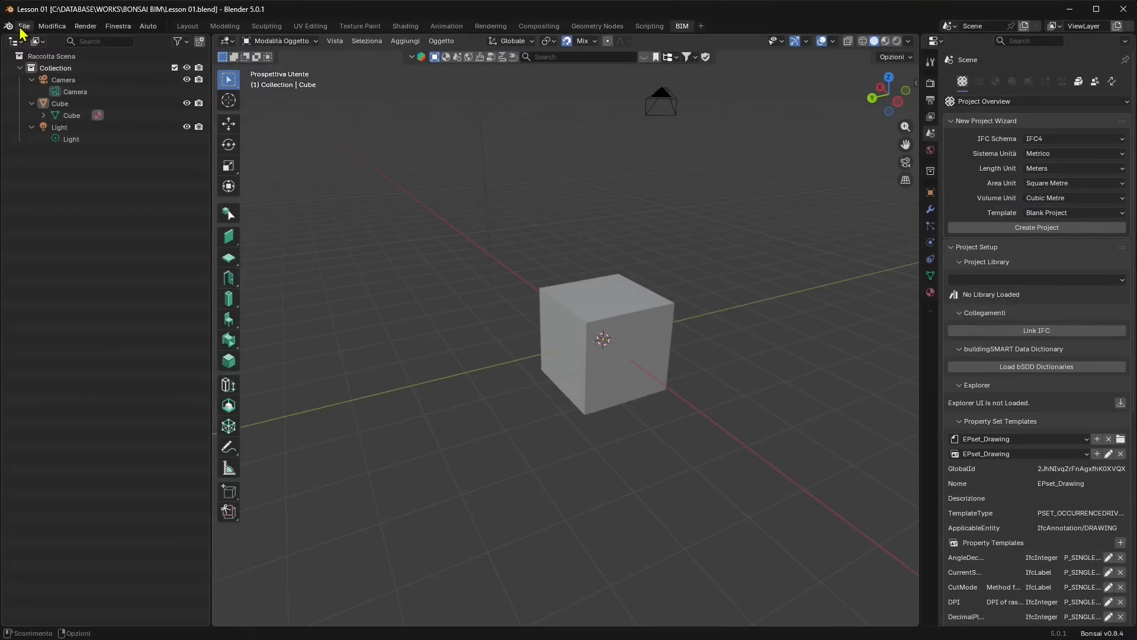
# Save a copy of the open scene as Lesson 02.blend in the BONSAI BIM folder
pyautogui.click(23, 26)
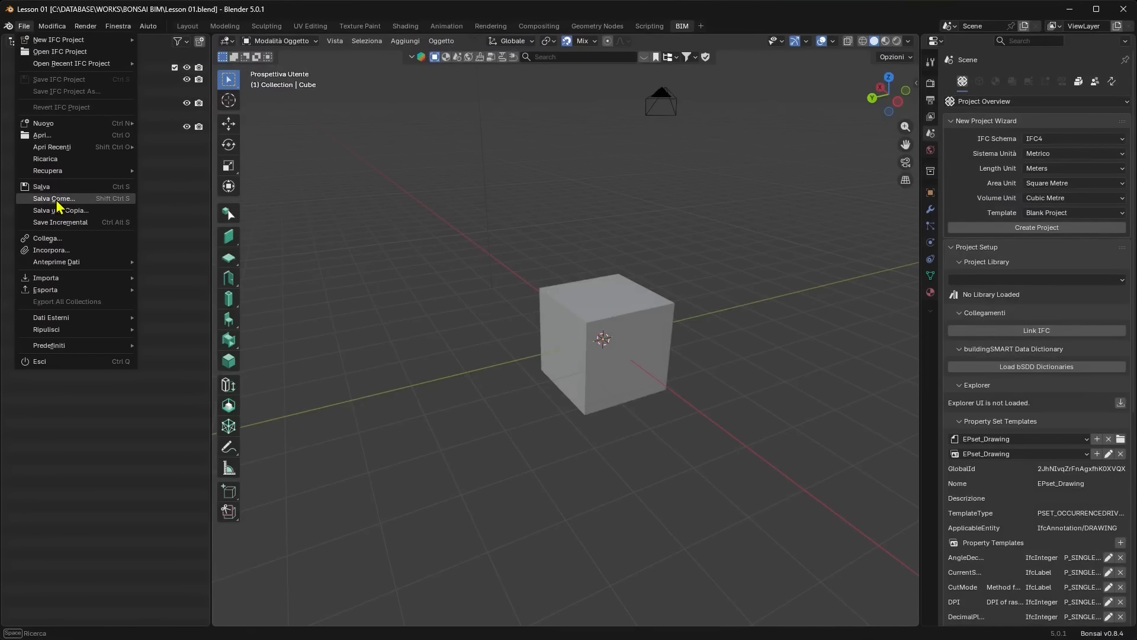
pyautogui.click(36, 199)
pyautogui.click(264, 550)
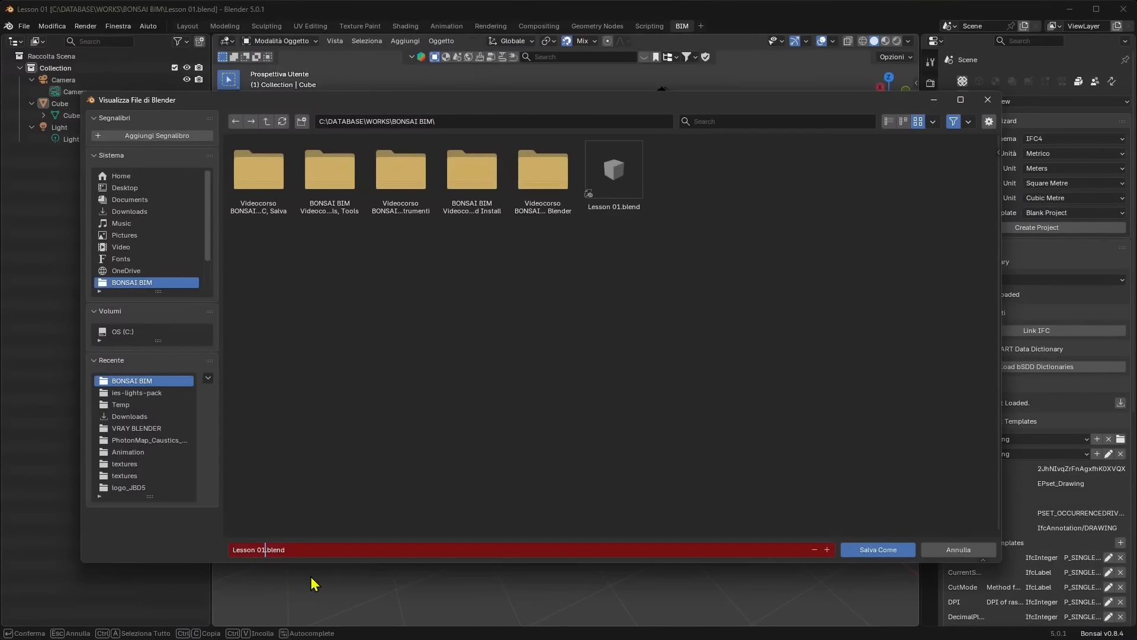
pyautogui.write('2')
pyautogui.press('Return')
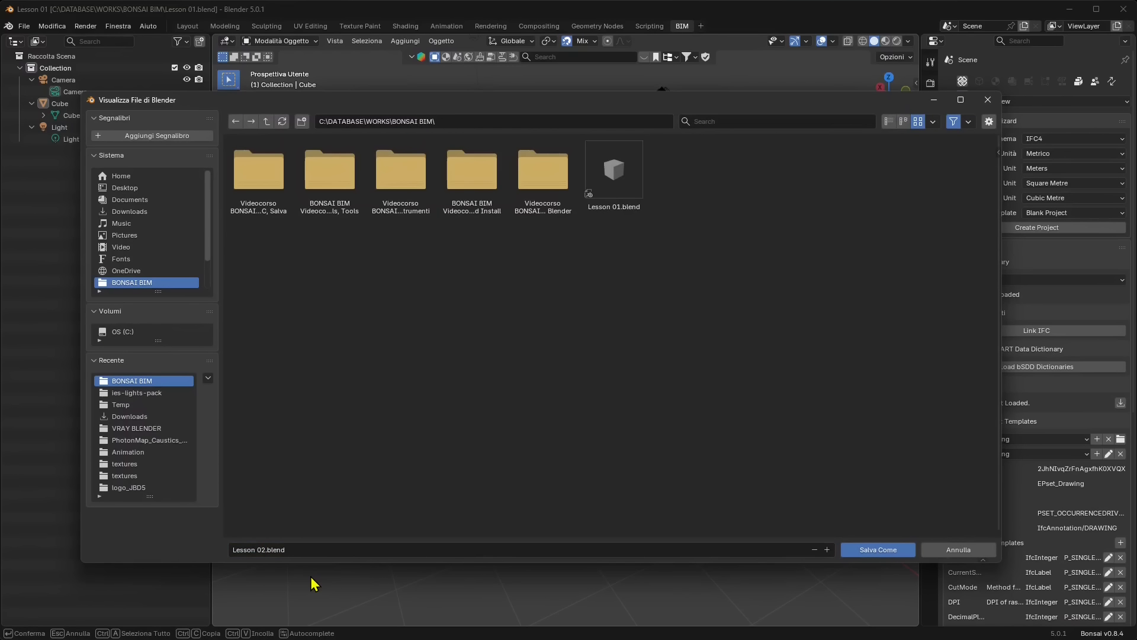
pyautogui.click(847, 549)
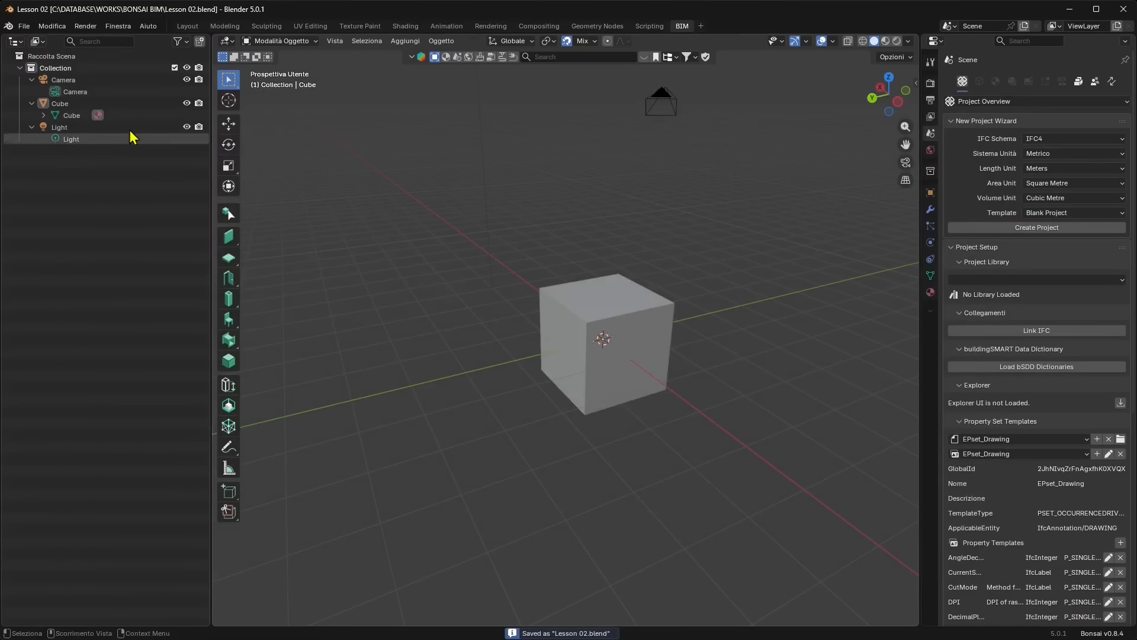
# Choose Lezione 00.ifc as the IFC project to open, with a wider options area and Advanced Mode and Import Without IFC Data enabled
pyautogui.click(24, 26)
pyautogui.moveTo(36, 44)
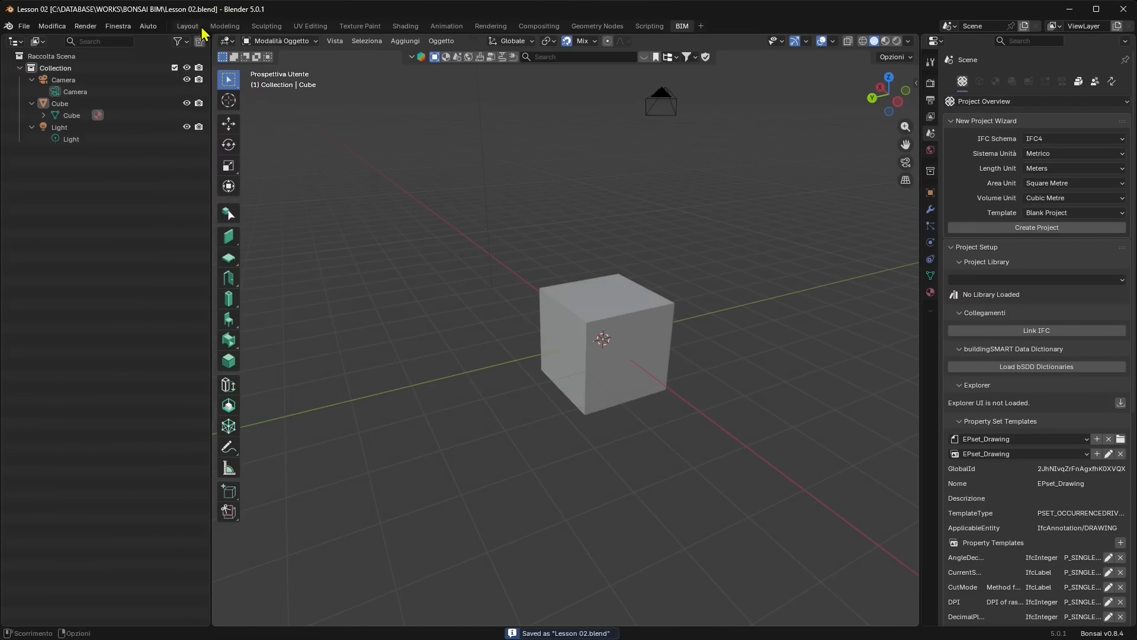
pyautogui.click(24, 26)
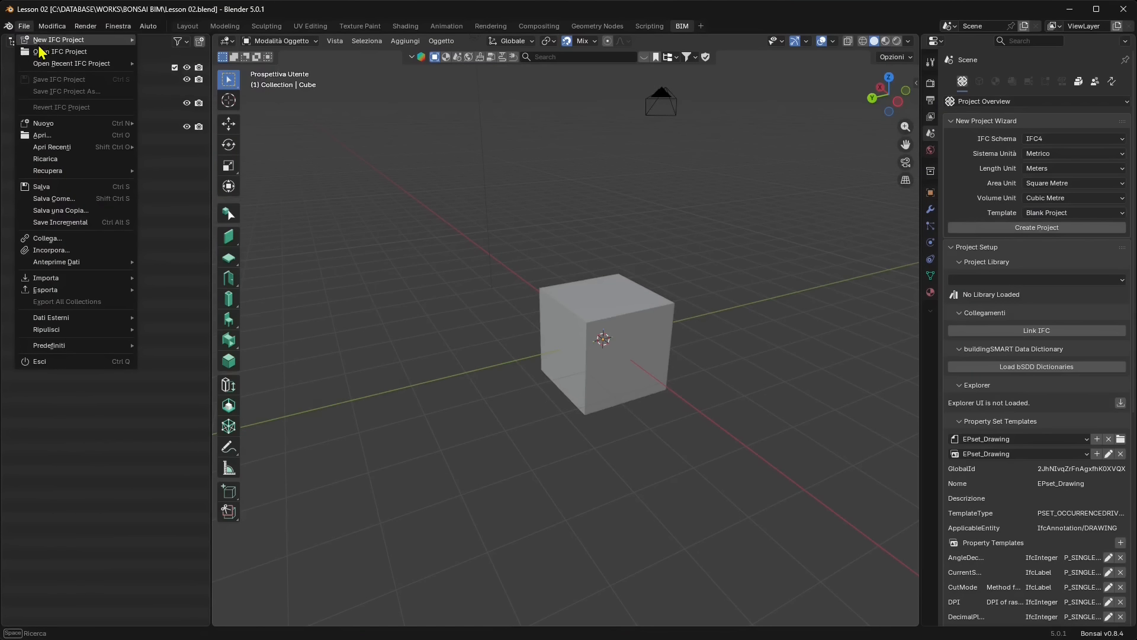
pyautogui.moveTo(40, 42)
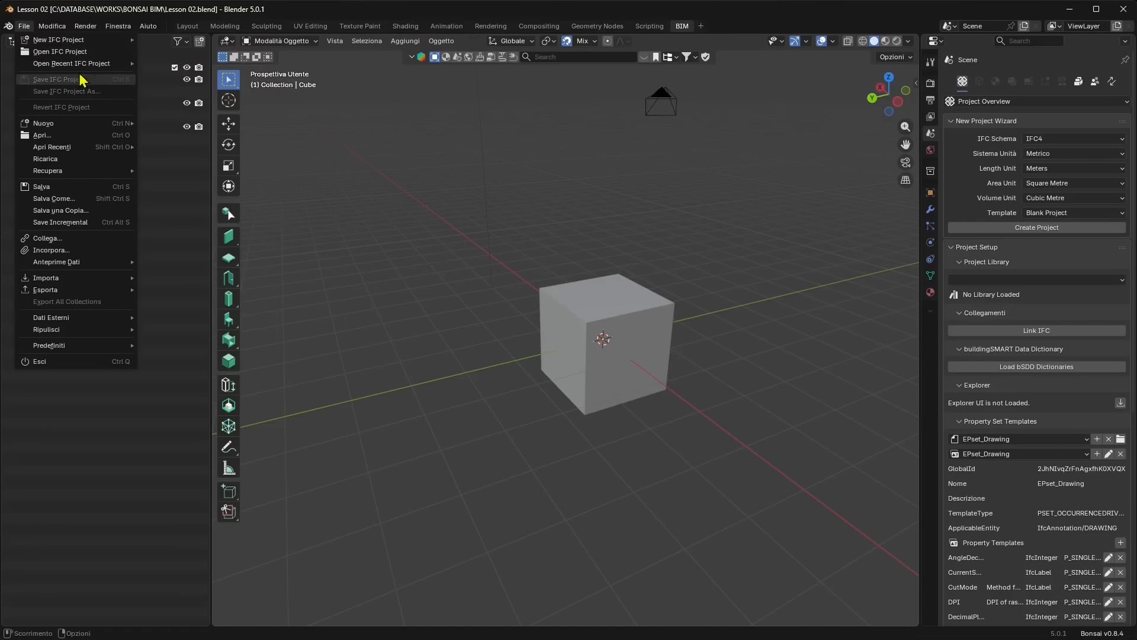
pyautogui.click(65, 53)
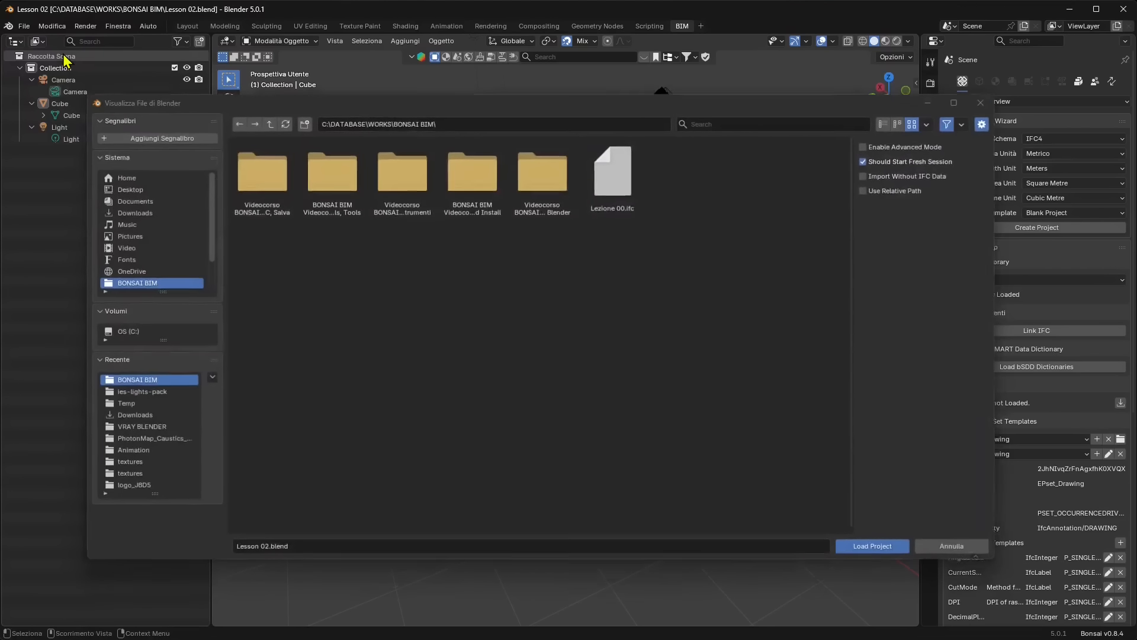
pyautogui.click(607, 196)
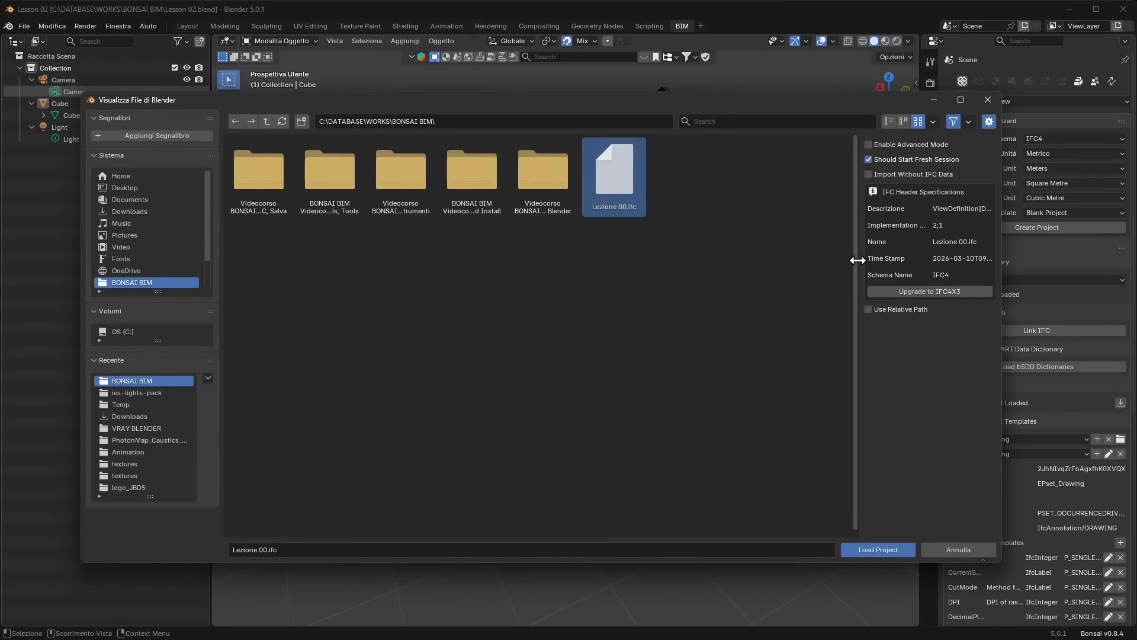
pyautogui.moveTo(857, 260); pyautogui.dragTo(718, 283)
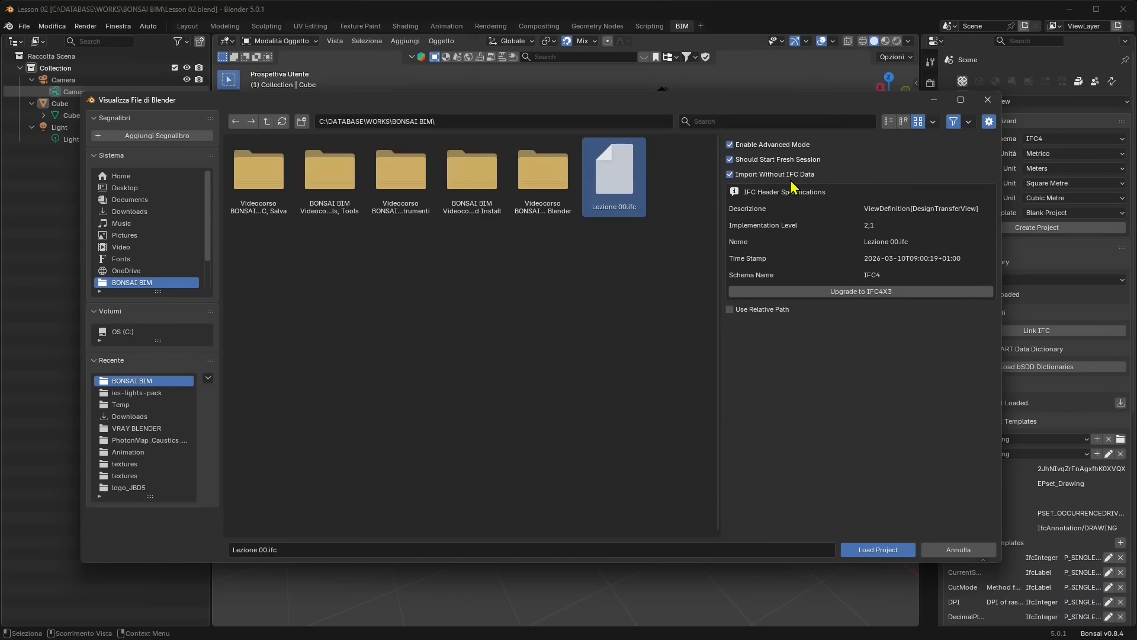
# Upgrade Lezione 00.ifc to IFC4X3 and load the upgraded file Lezione 00-IFC4X3.ifc
pyautogui.click(839, 296)
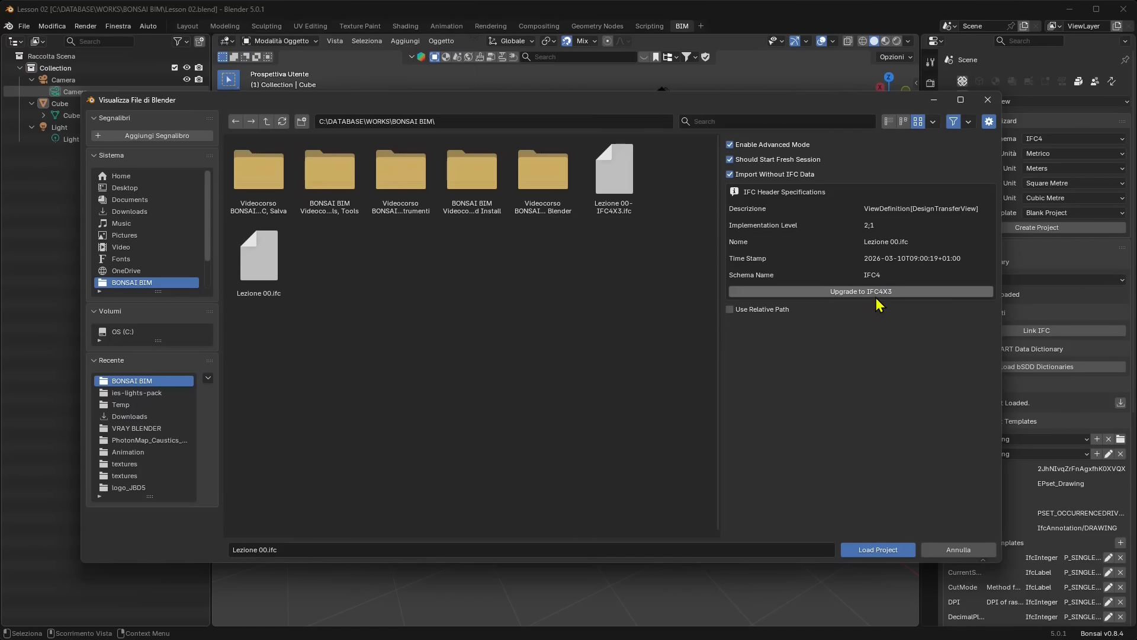
pyautogui.click(620, 184)
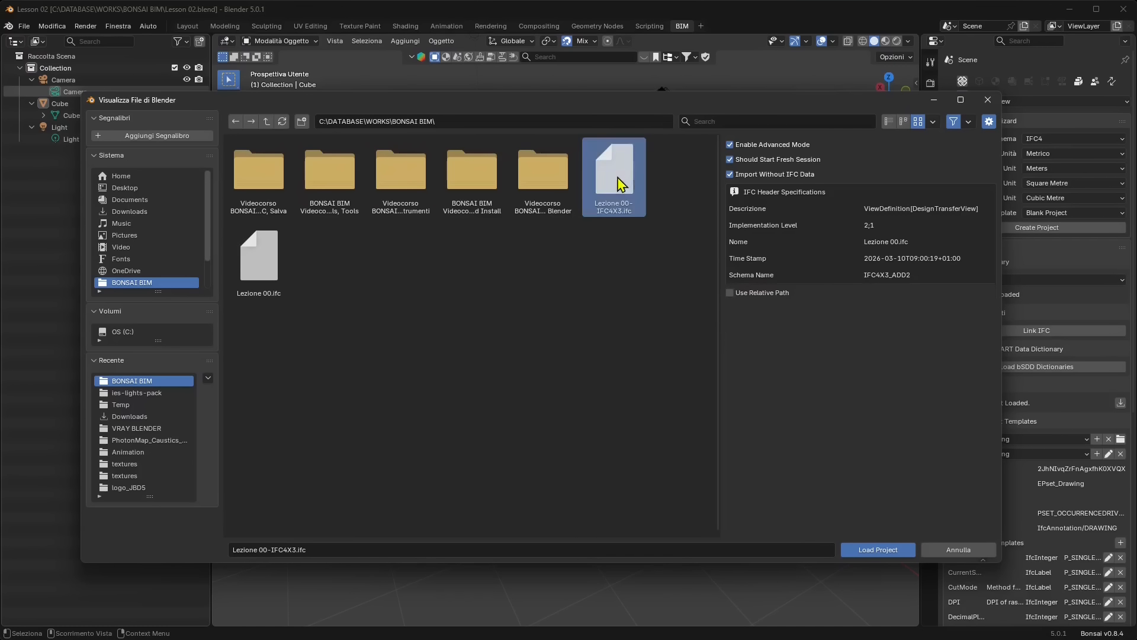
pyautogui.click(874, 549)
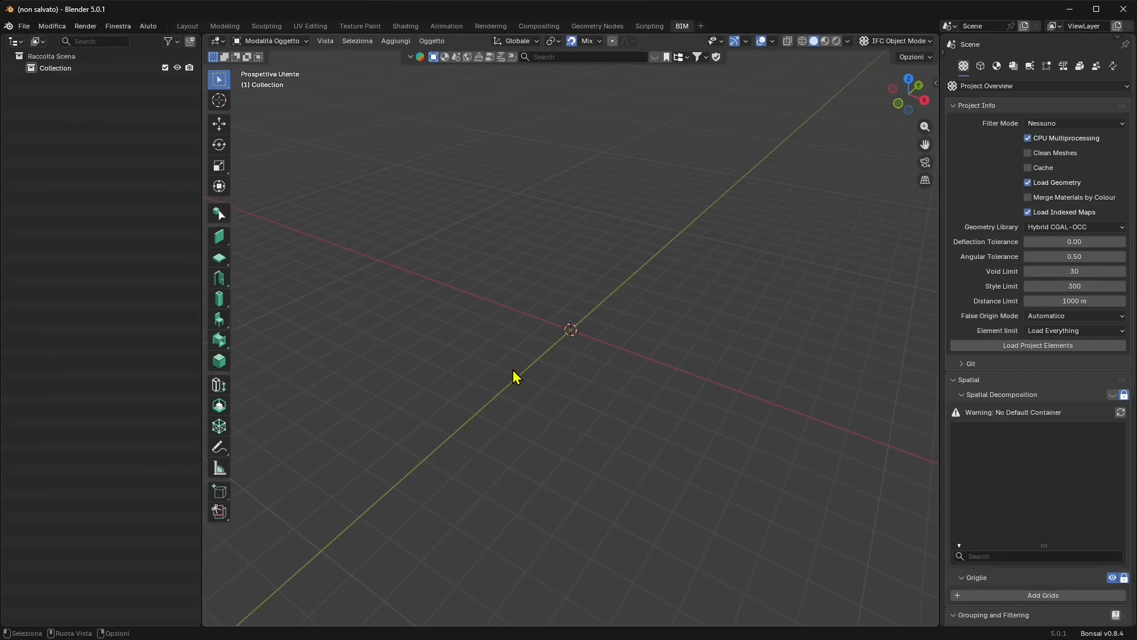
# Create a new IFC demo project
pyautogui.click(25, 27)
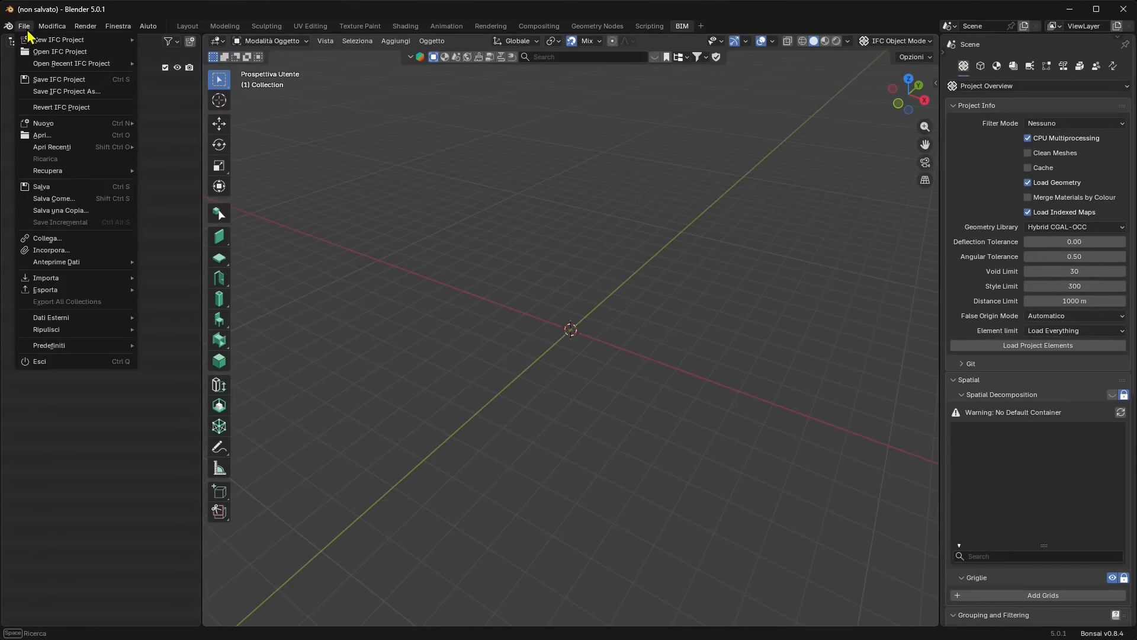
pyautogui.moveTo(33, 45)
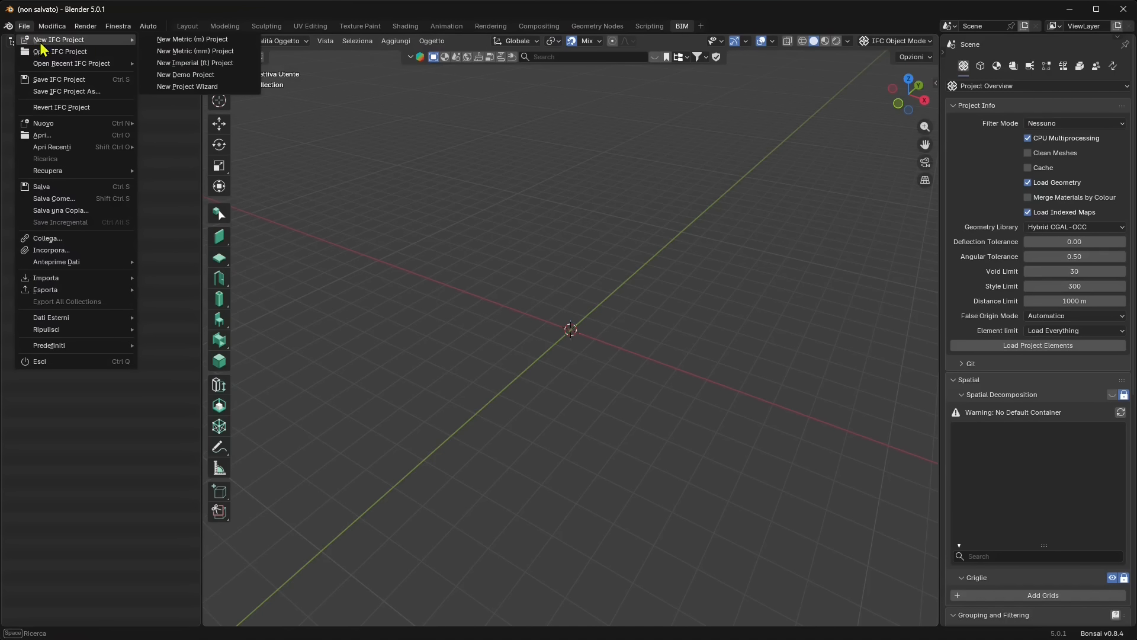
pyautogui.click(202, 77)
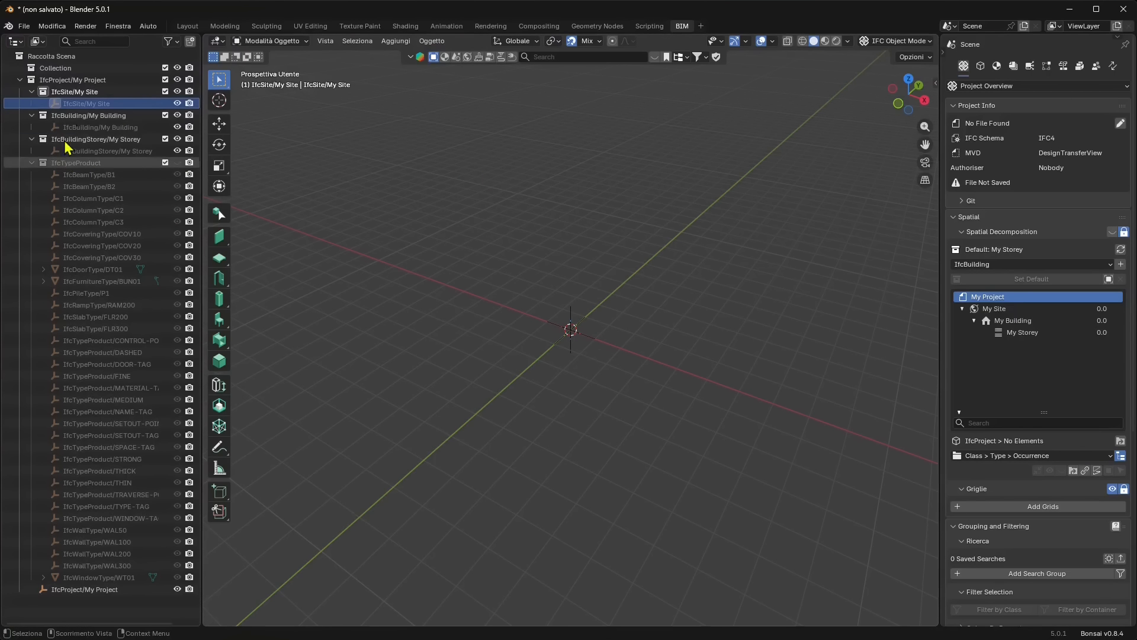
# Examine the IfcProject/My Project hierarchy in the outliner, including its site, building and storey objects and the beam types under IfcTypeProduct
pyautogui.click(31, 91)
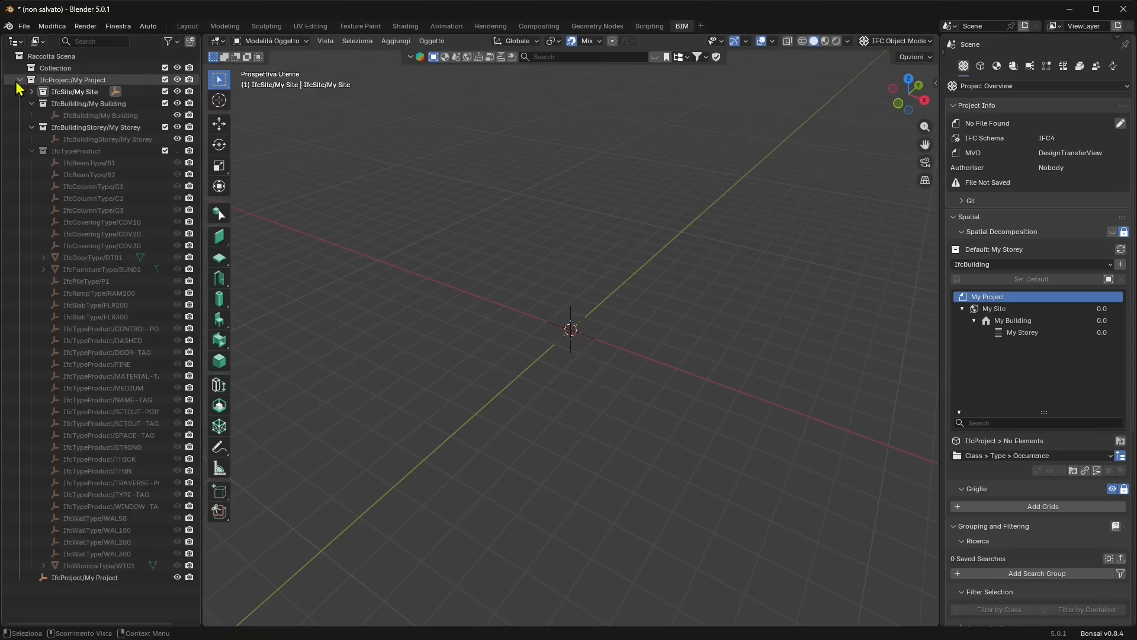
pyautogui.click(19, 80)
pyautogui.click(91, 82)
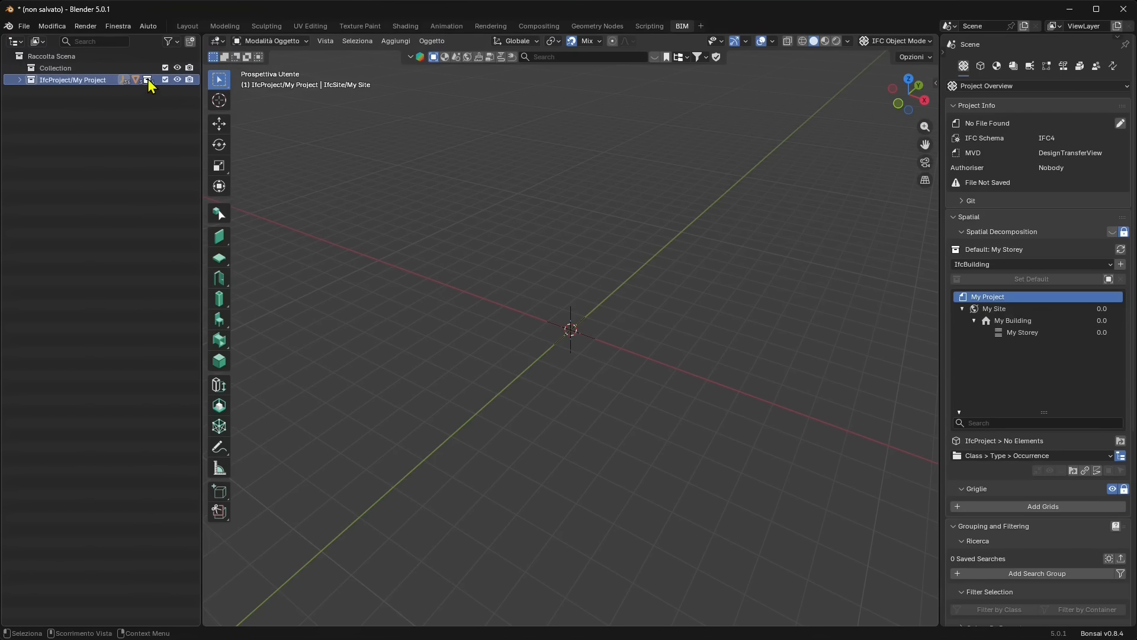
pyautogui.click(20, 80)
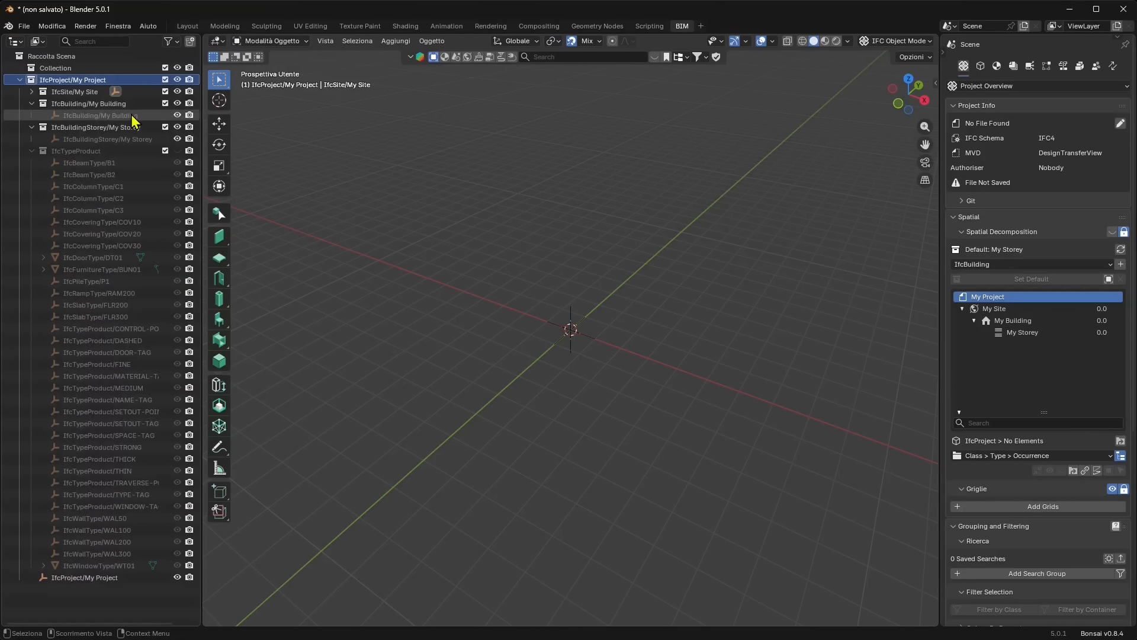
pyautogui.click(119, 115)
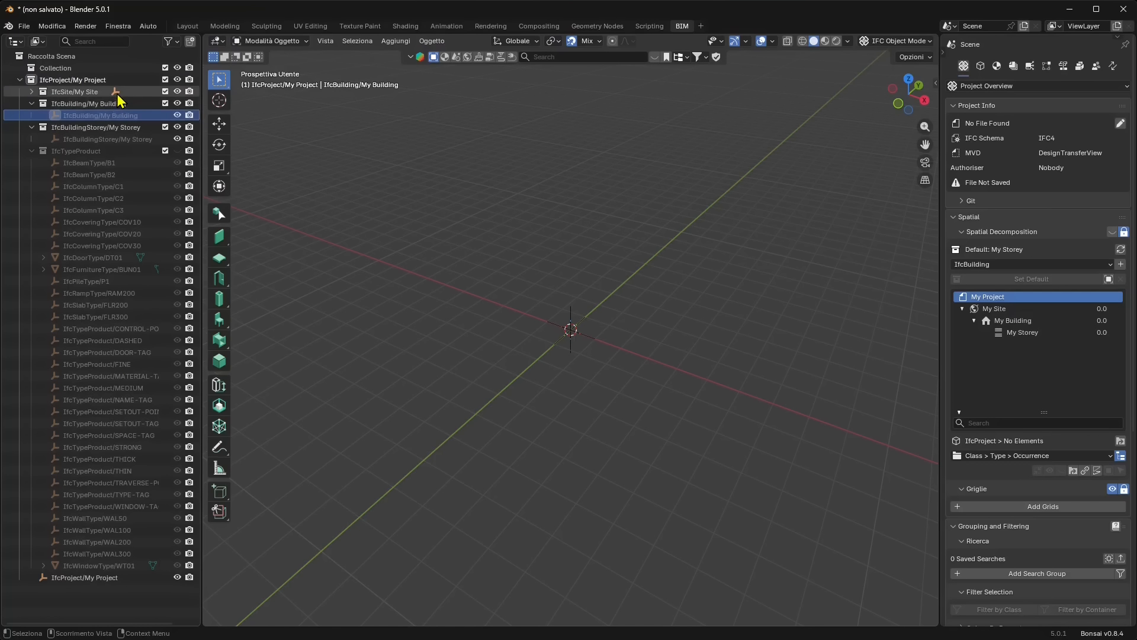
pyautogui.click(116, 93)
pyautogui.click(54, 116)
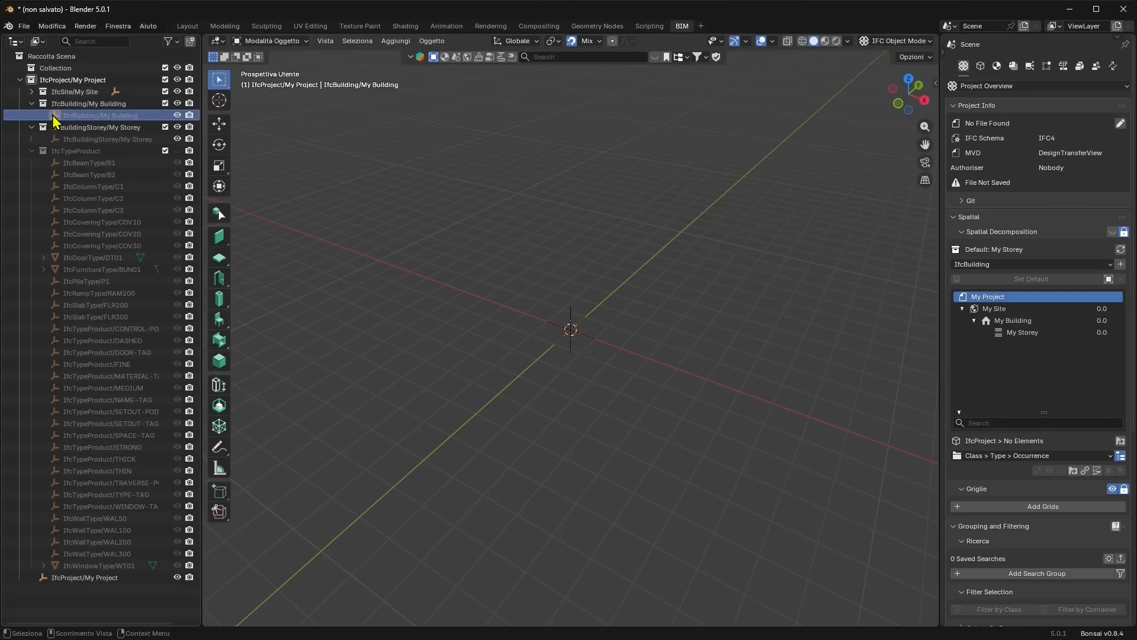
pyautogui.click(54, 139)
pyautogui.click(60, 164)
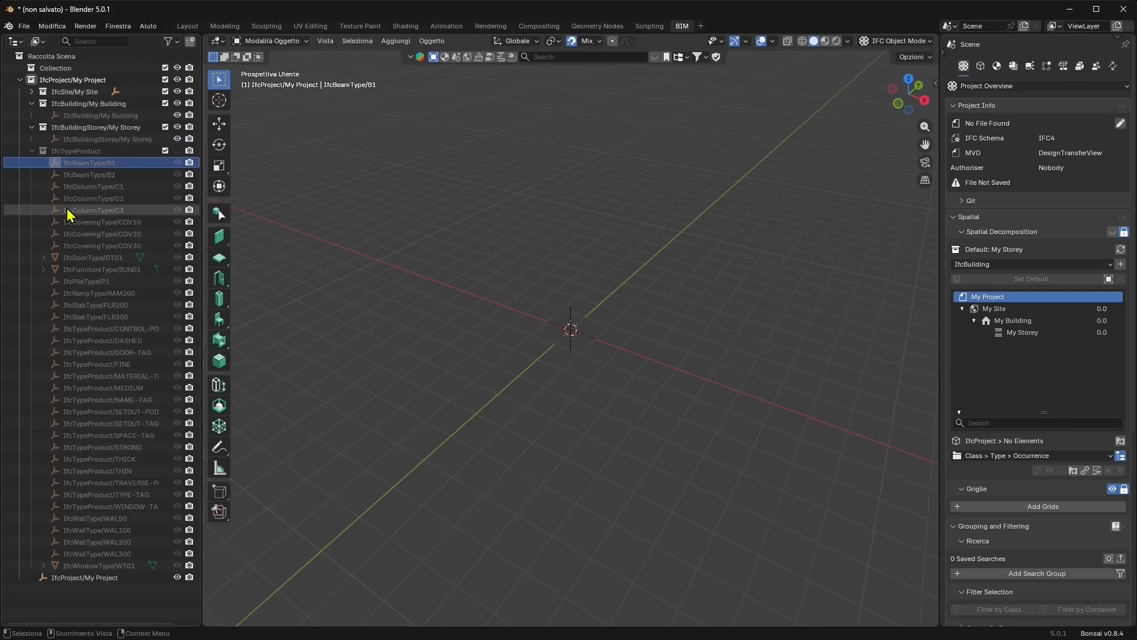
pyautogui.click(60, 175)
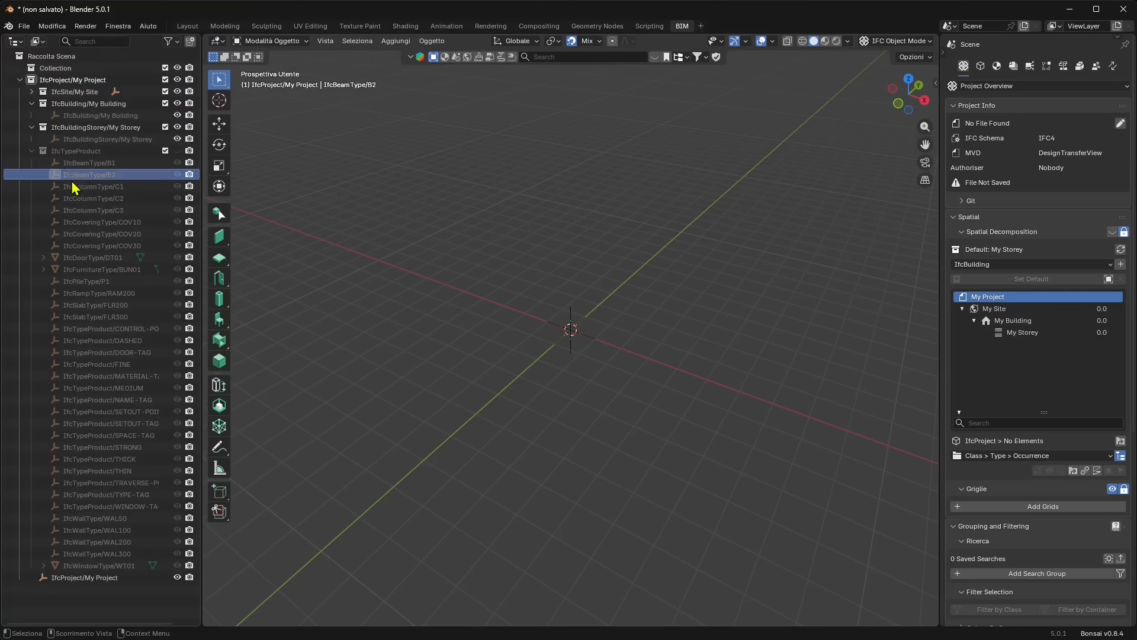
# Collapse the sub-collections of My Project and colour-tag the IfcSite/My Site collection red and the IfcBuilding/My Building collection yellow
pyautogui.click(32, 151)
pyautogui.click(31, 128)
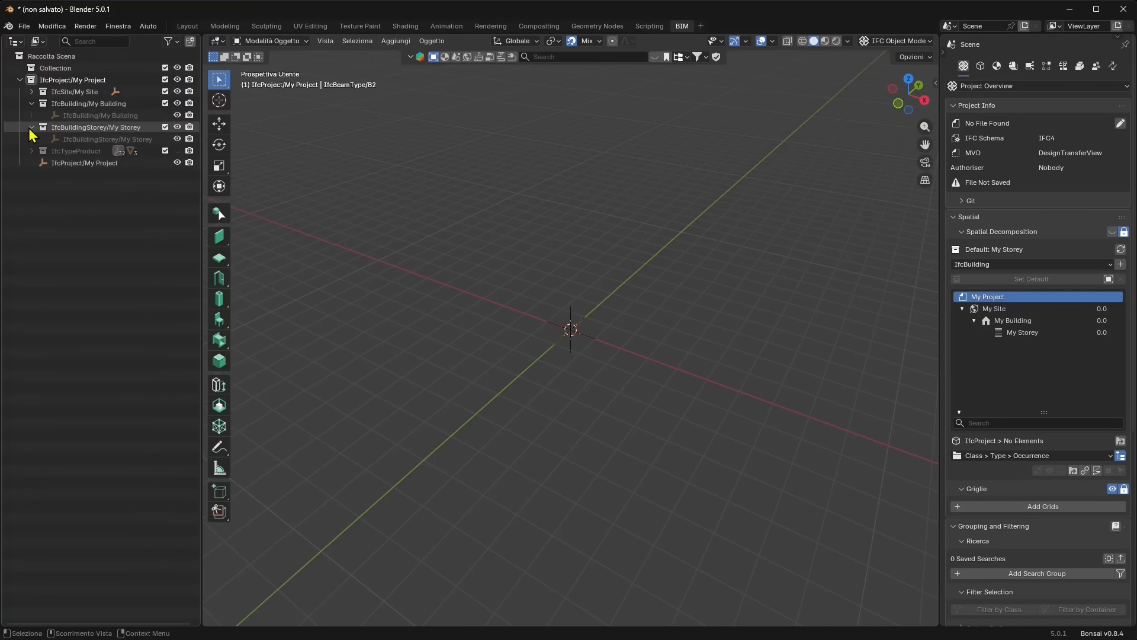
pyautogui.click(31, 104)
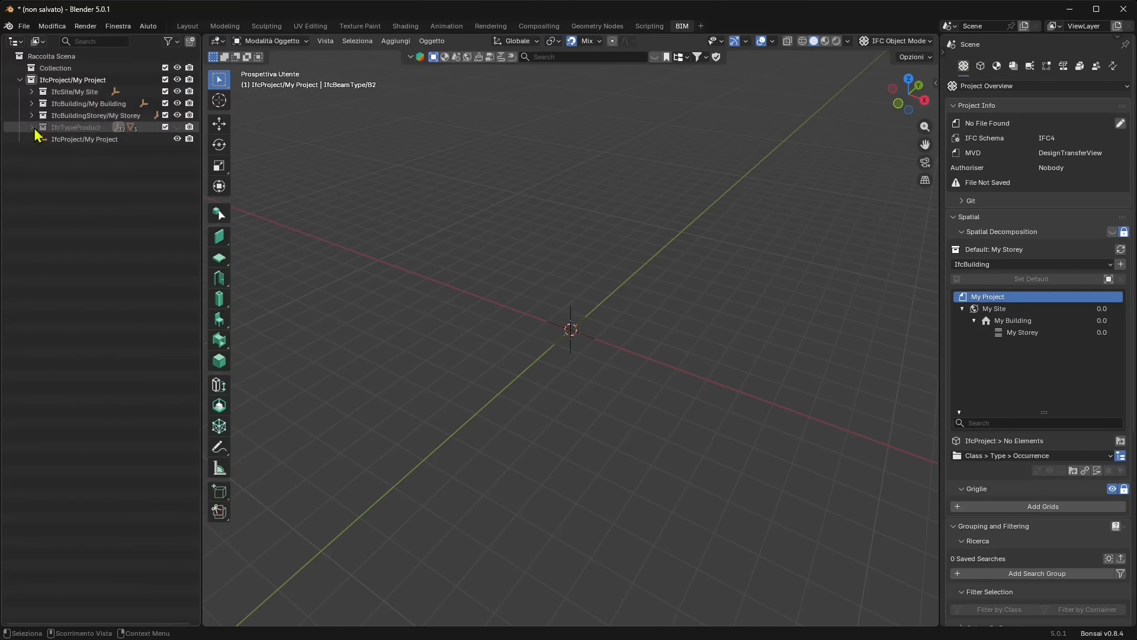
pyautogui.rightClick(45, 93)
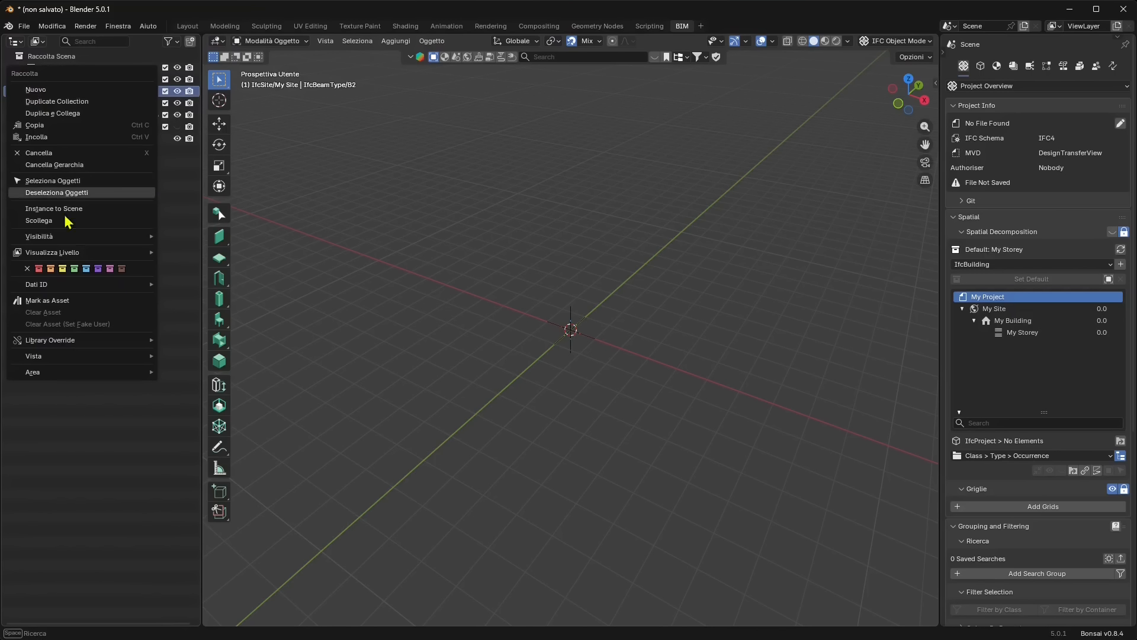
pyautogui.click(51, 268)
pyautogui.click(31, 103)
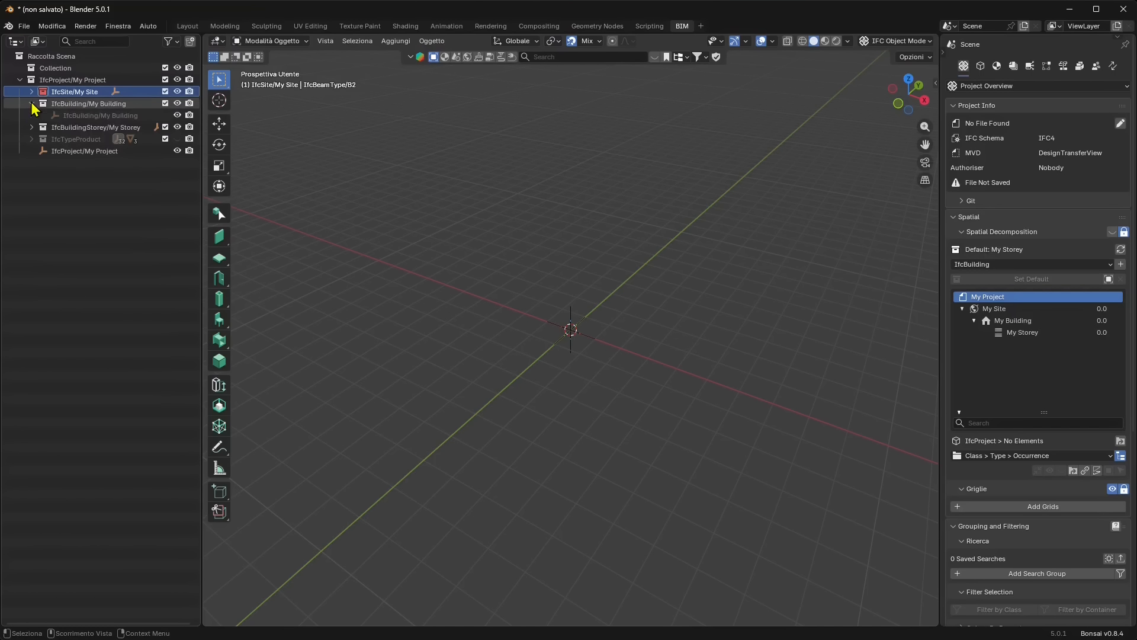
pyautogui.rightClick(40, 105)
pyautogui.moveTo(35, 212)
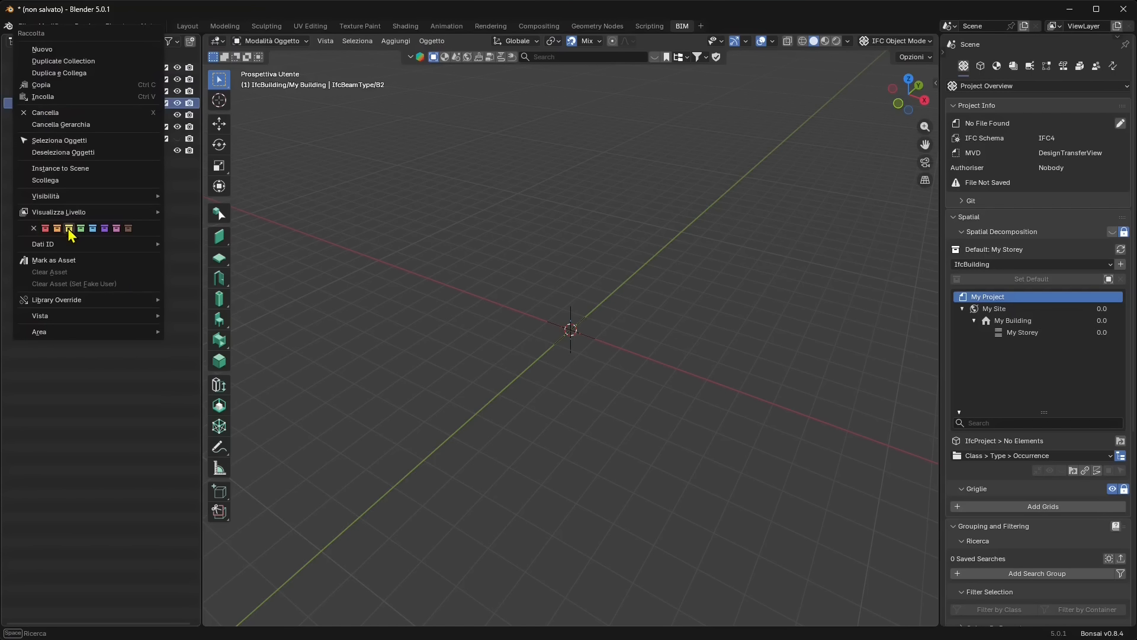
pyautogui.click(71, 232)
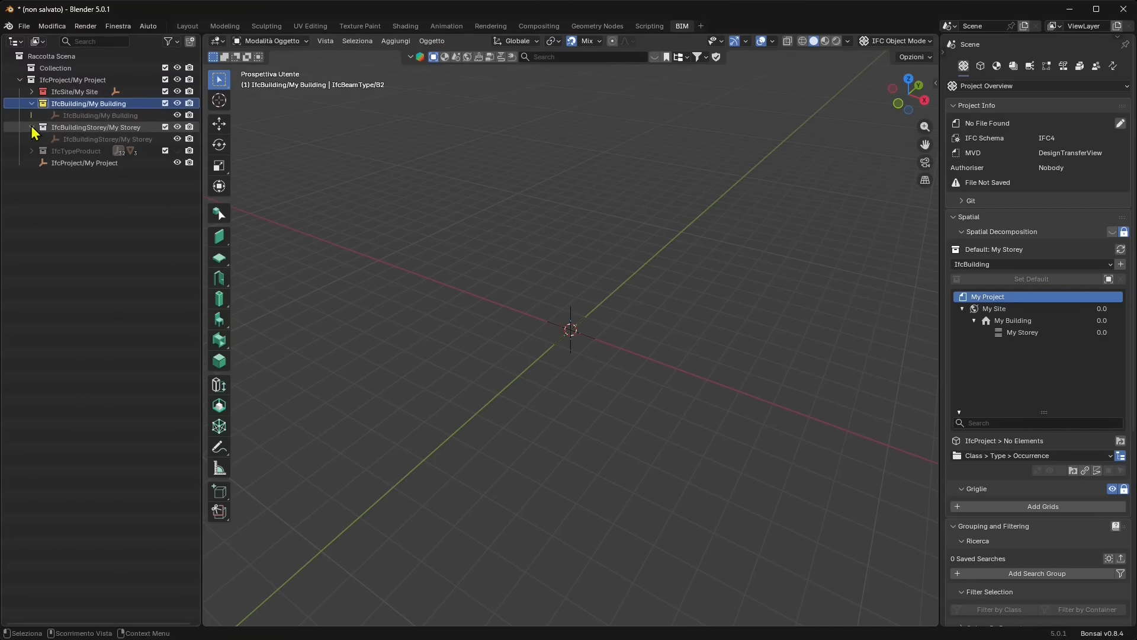
# Select the IfcDoorType/DT01 object, expand the IfcTypeProduct collection and make the collection visible in the viewport
pyautogui.click(31, 128)
pyautogui.click(131, 152)
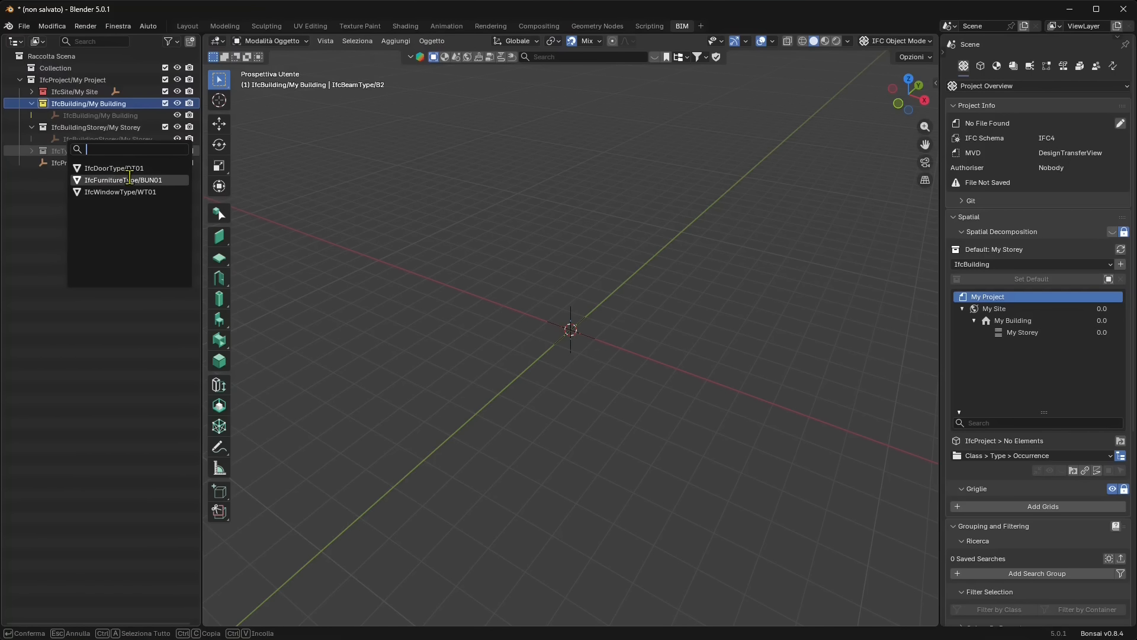
pyautogui.click(113, 169)
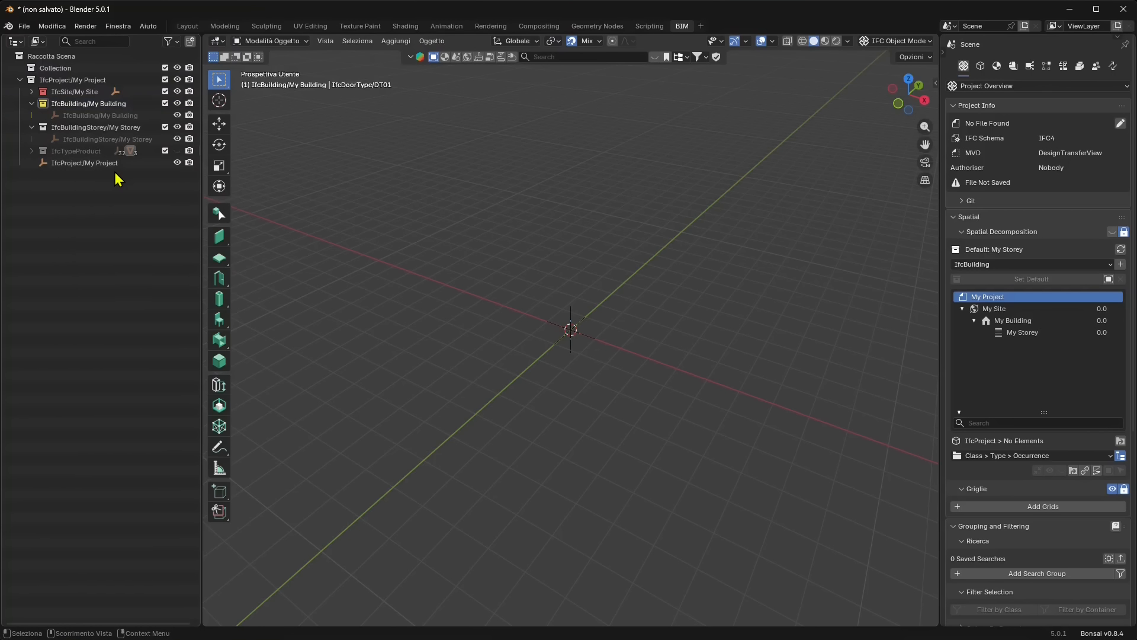
pyautogui.click(31, 152)
pyautogui.click(177, 151)
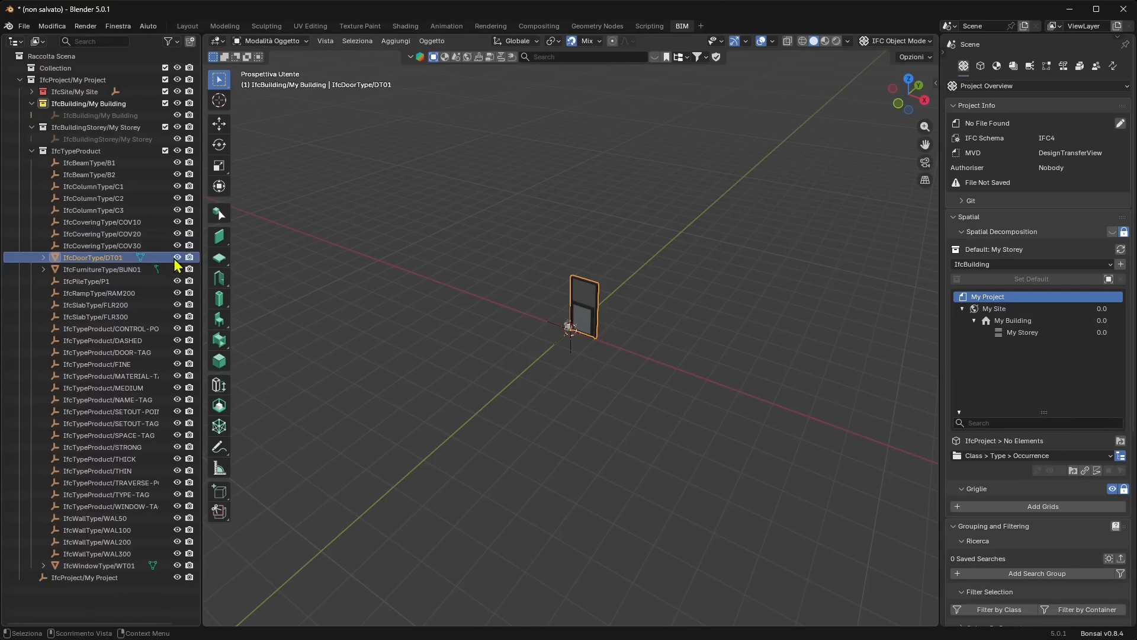
# Hide and show the DT01 door type and the BUN01 furniture type in turn to see each one's geometry
pyautogui.moveTo(177, 257); pyautogui.dragTo(176, 268)
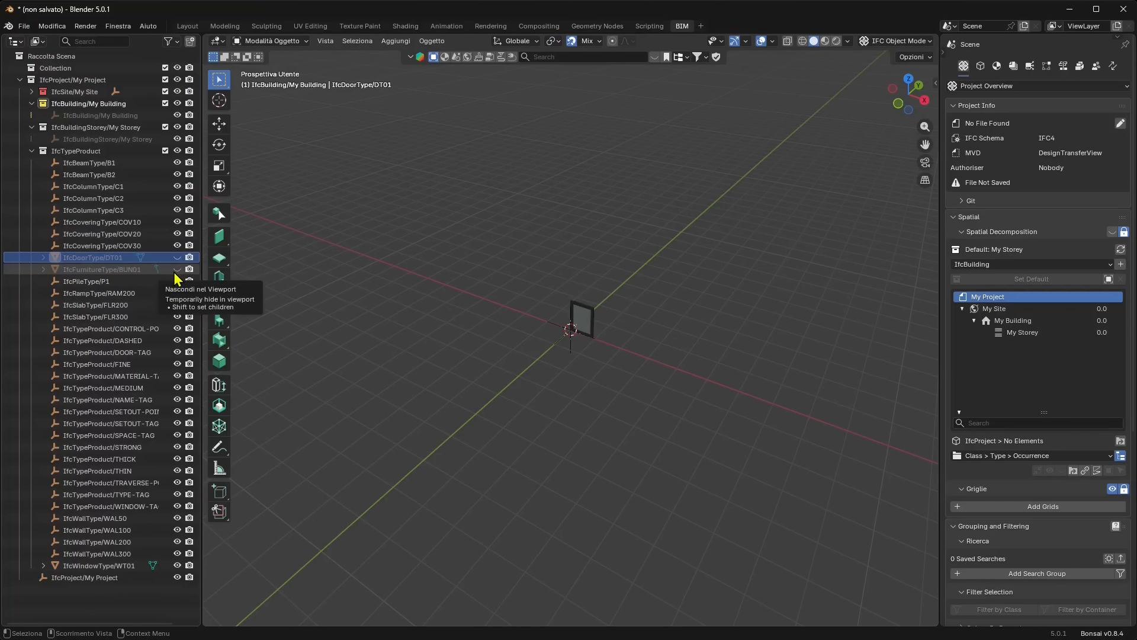
pyautogui.click(177, 269)
pyautogui.scroll(8, 616, 356)
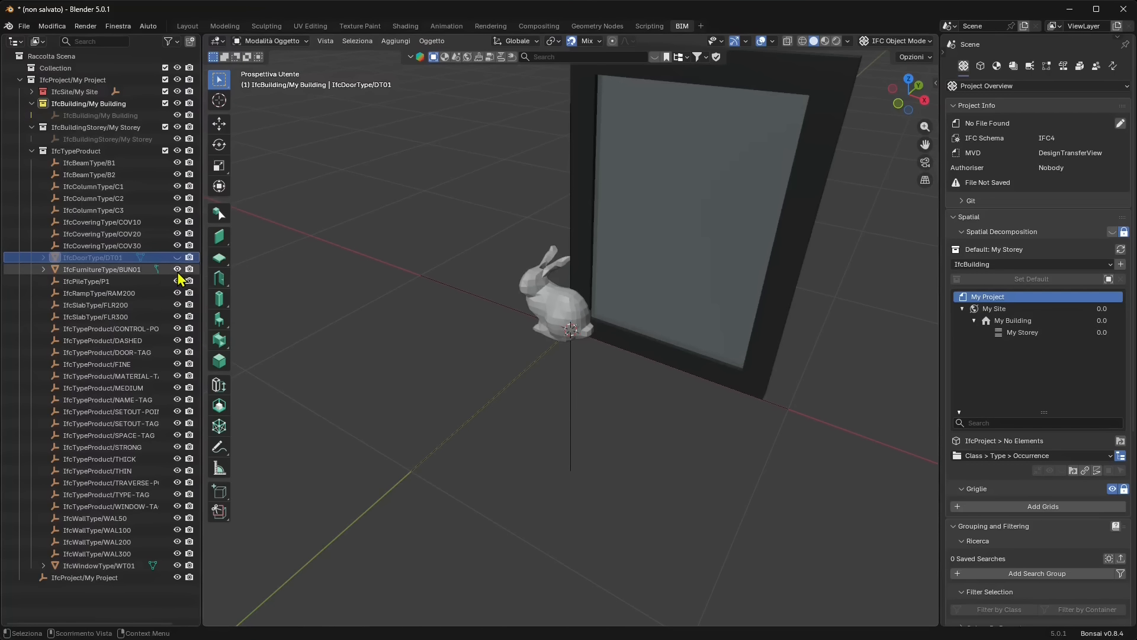
pyautogui.click(177, 269)
pyautogui.click(90, 270)
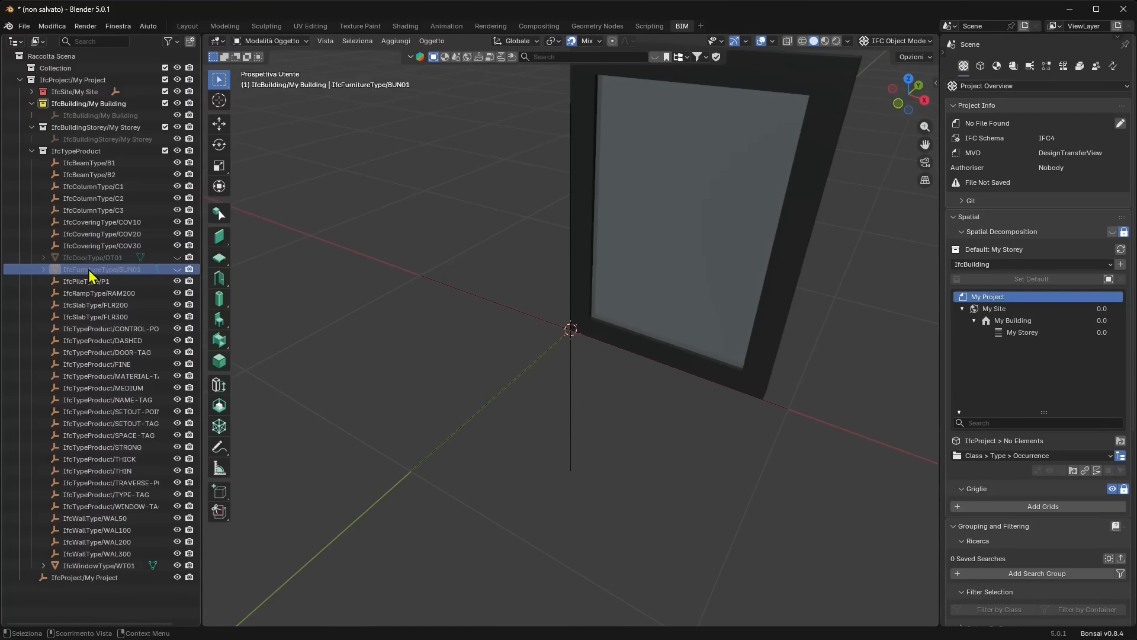
pyautogui.scroll(-3, 350, 362)
pyautogui.moveTo(350, 363); pyautogui.dragTo(610, 403, button='middle')
pyautogui.click(177, 258)
pyautogui.click(177, 270)
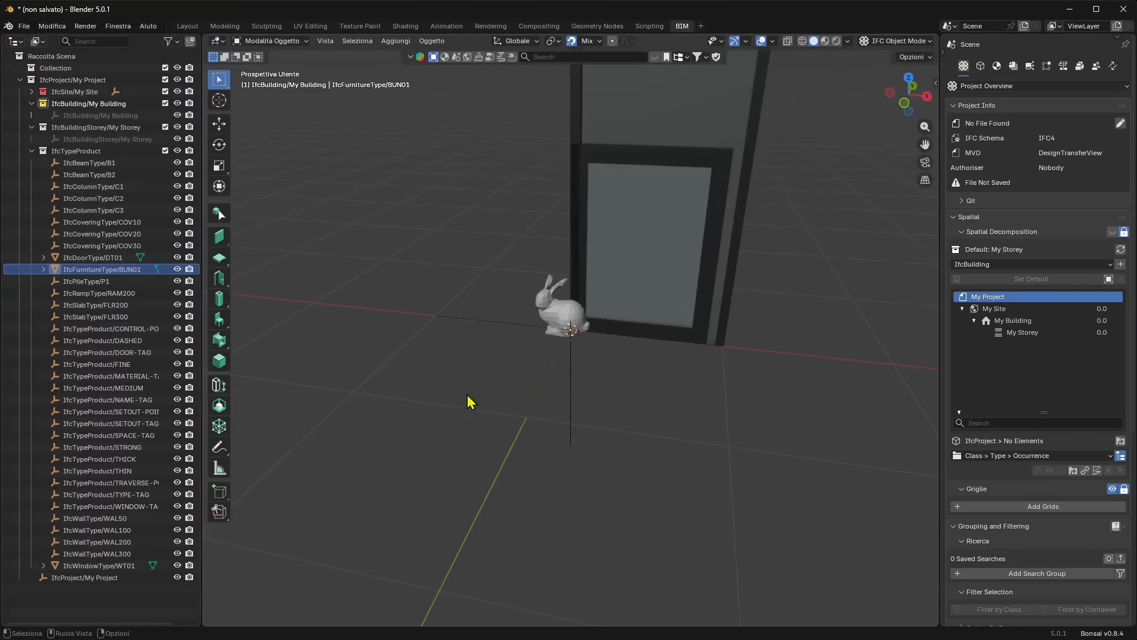
# Isolate the DT01 door type by hiding the BUN01 furniture type and the WT01 window type, and select the door
pyautogui.click(177, 270)
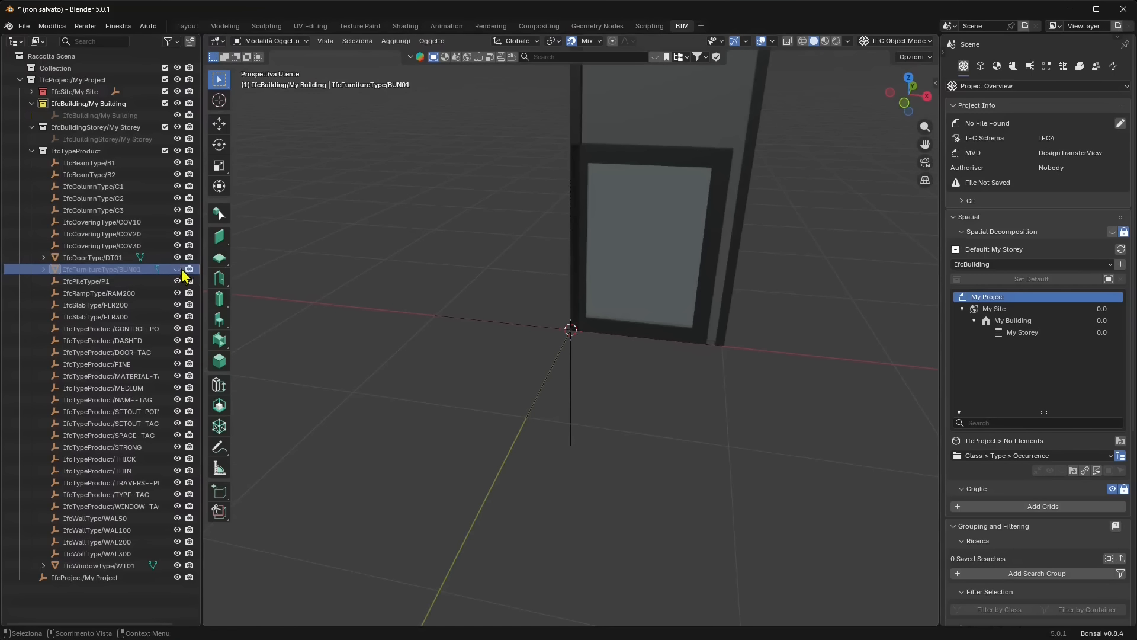
pyautogui.click(100, 258)
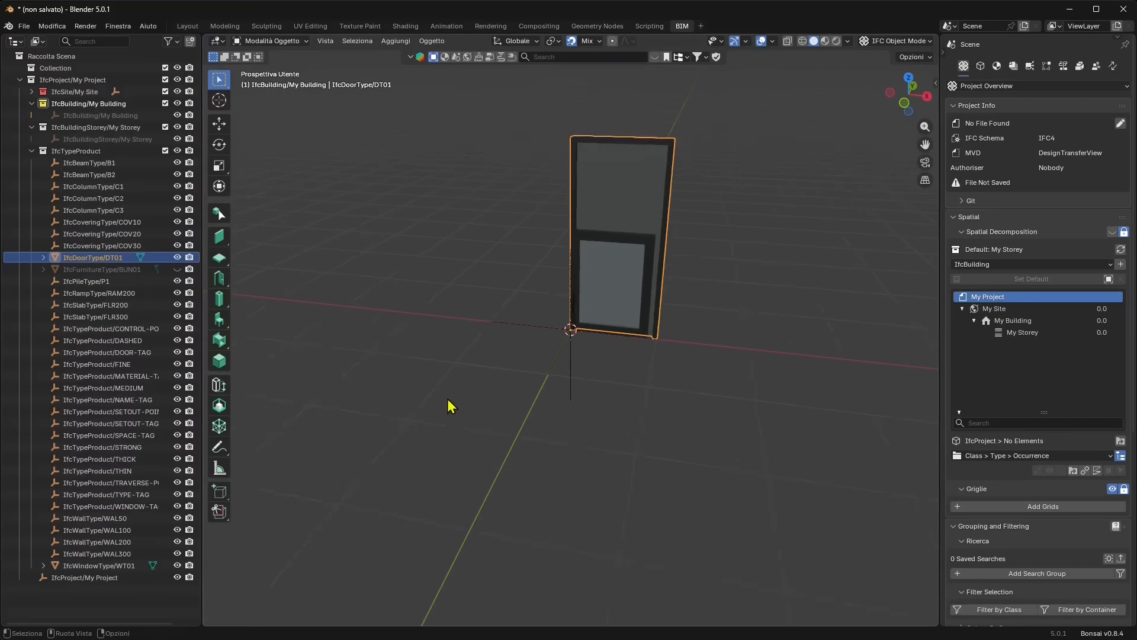
pyautogui.scroll(-1, 448, 400)
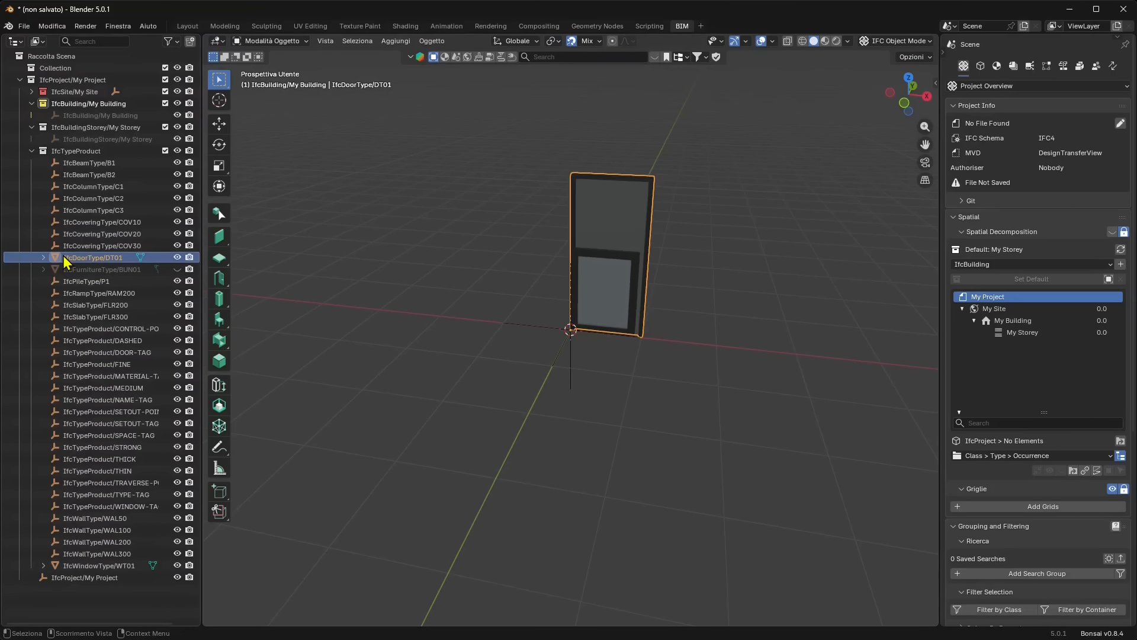
pyautogui.click(97, 565)
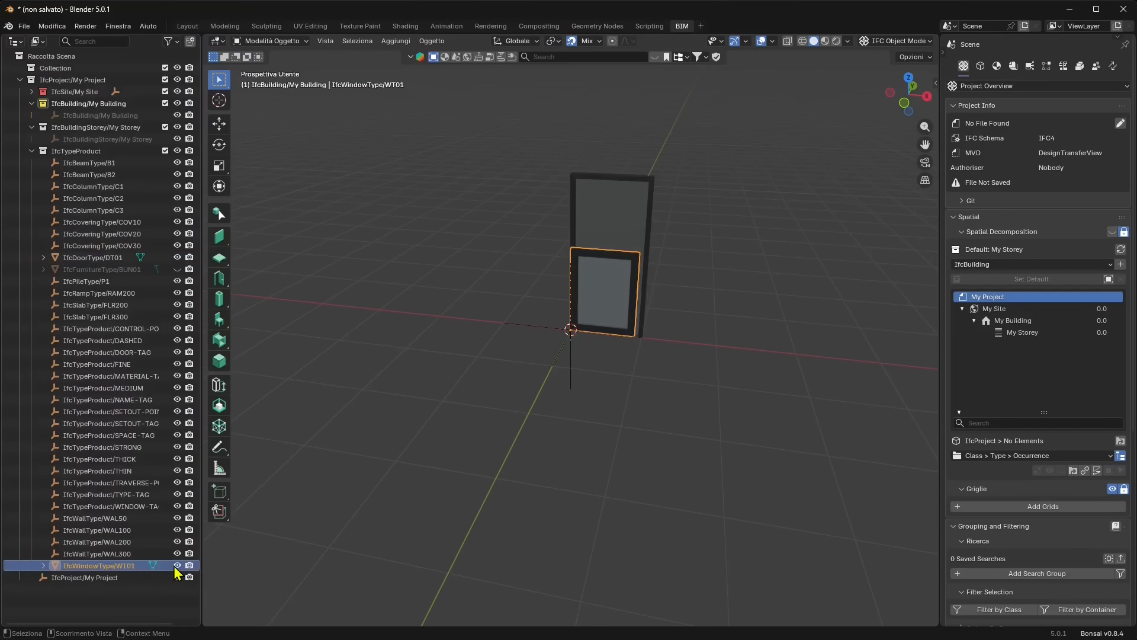
pyautogui.click(177, 566)
pyautogui.moveTo(546, 373); pyautogui.dragTo(700, 286, button='middle')
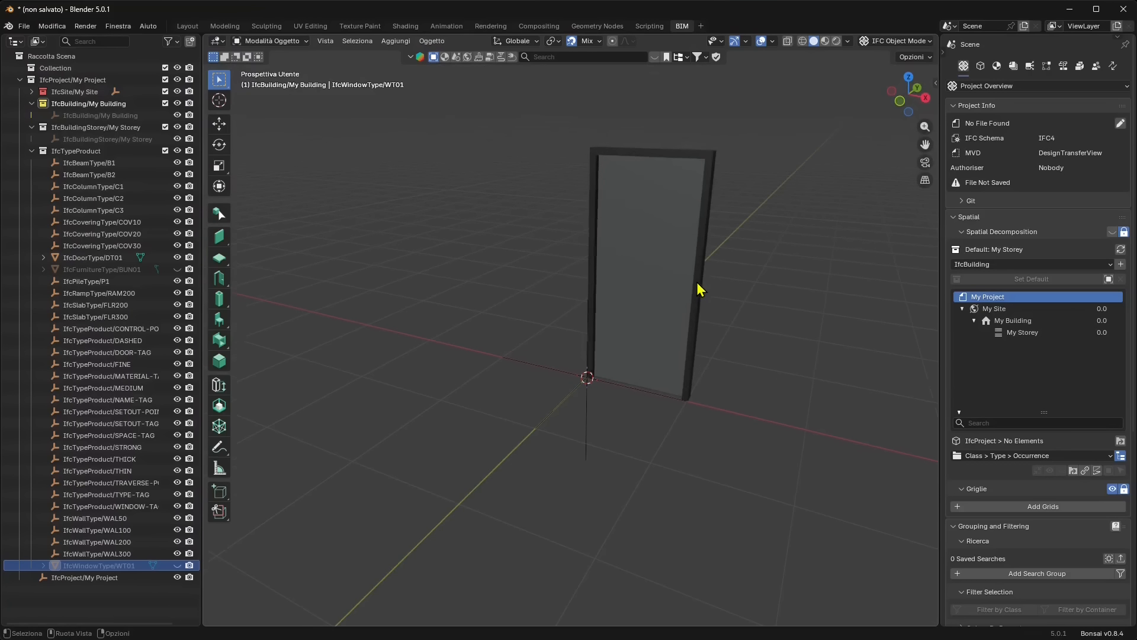
pyautogui.click(695, 300)
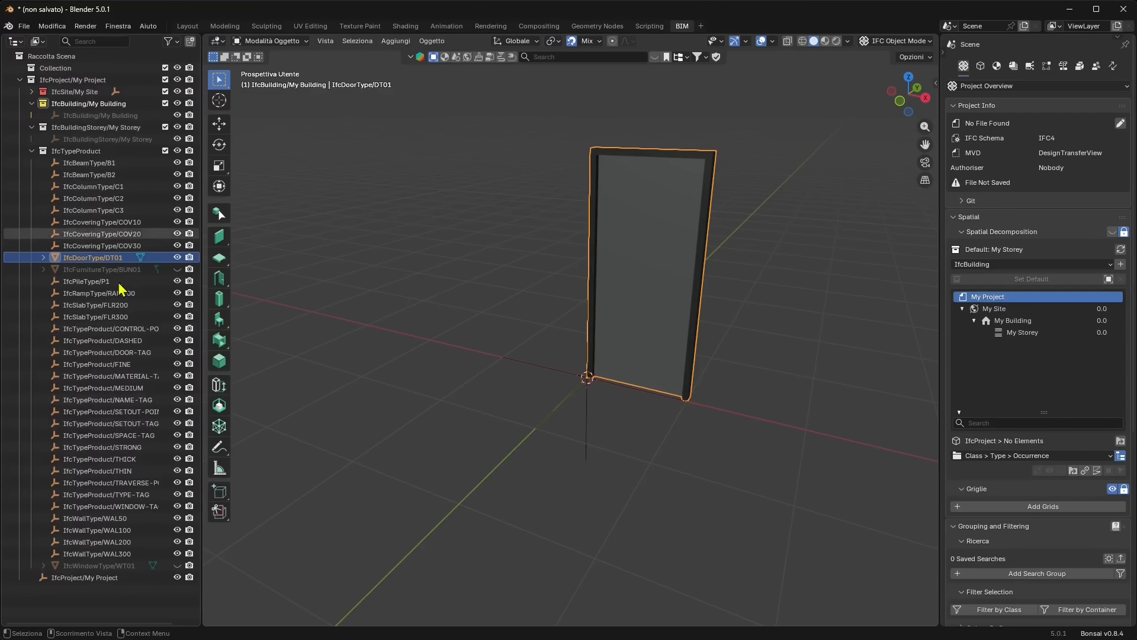
# Toggle the viewport visibility of the BUN01 furniture type several times, leaving it shown
pyautogui.click(177, 269)
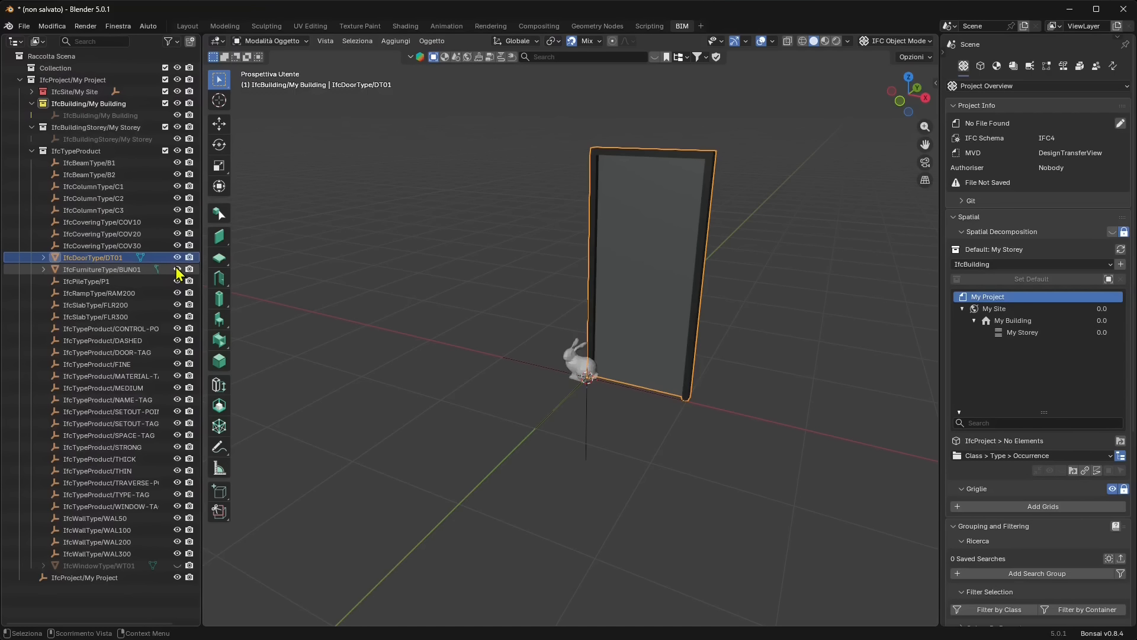
pyautogui.click(177, 269)
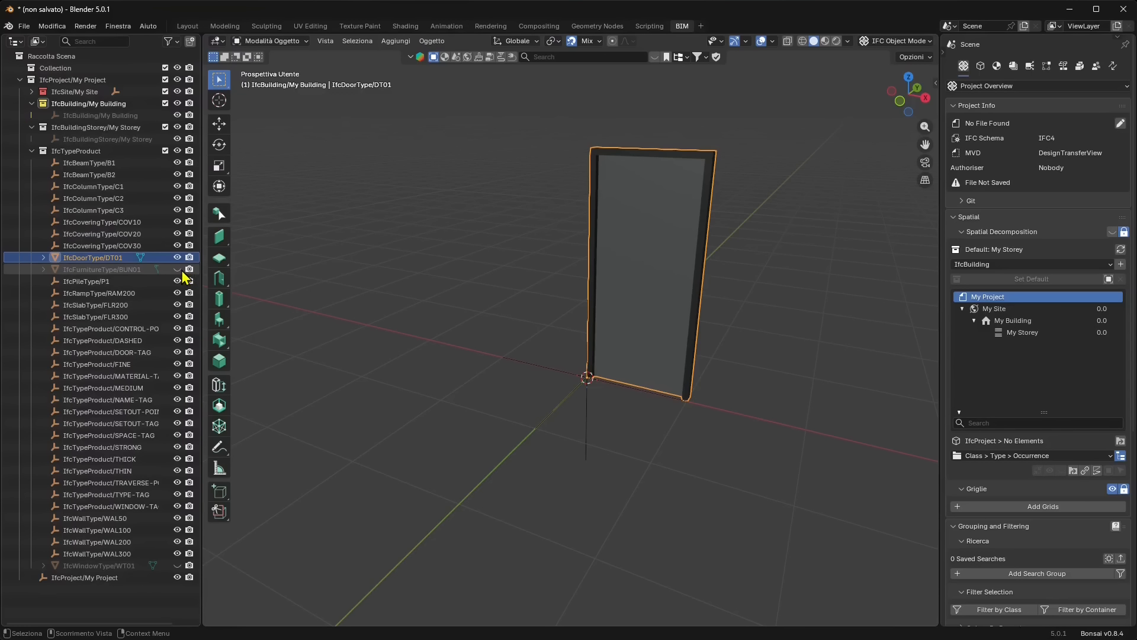
pyautogui.click(177, 269)
pyautogui.click(177, 269)
pyautogui.click(177, 270)
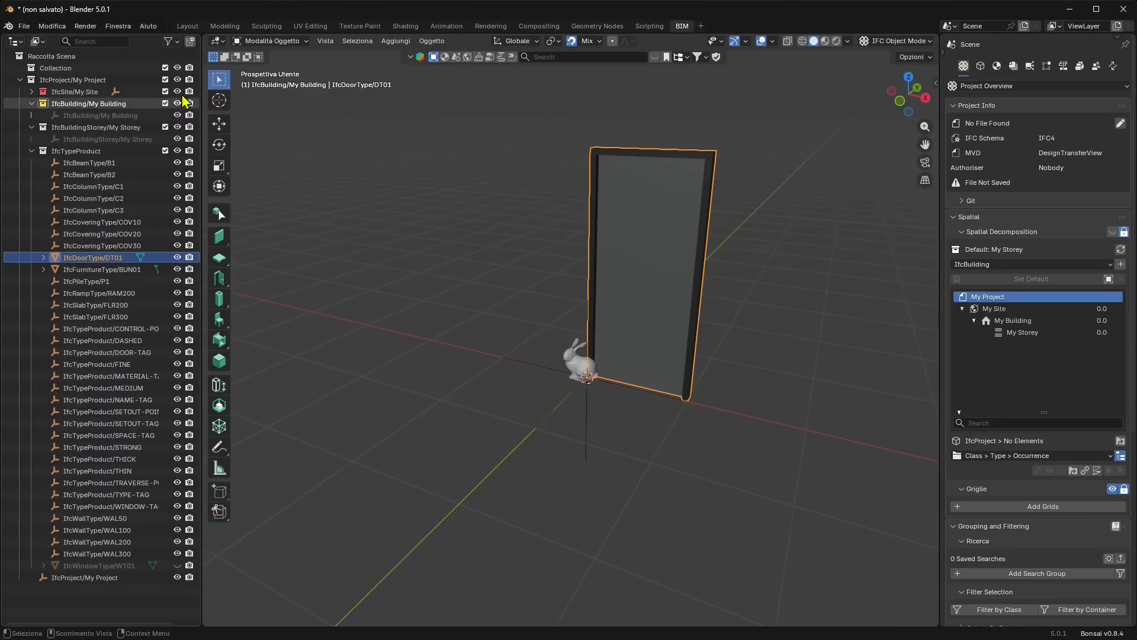
# Exclude the IfcTypeProduct collection from the view layer and include it again, and select the IfcBeamType/B1 object
pyautogui.click(165, 150)
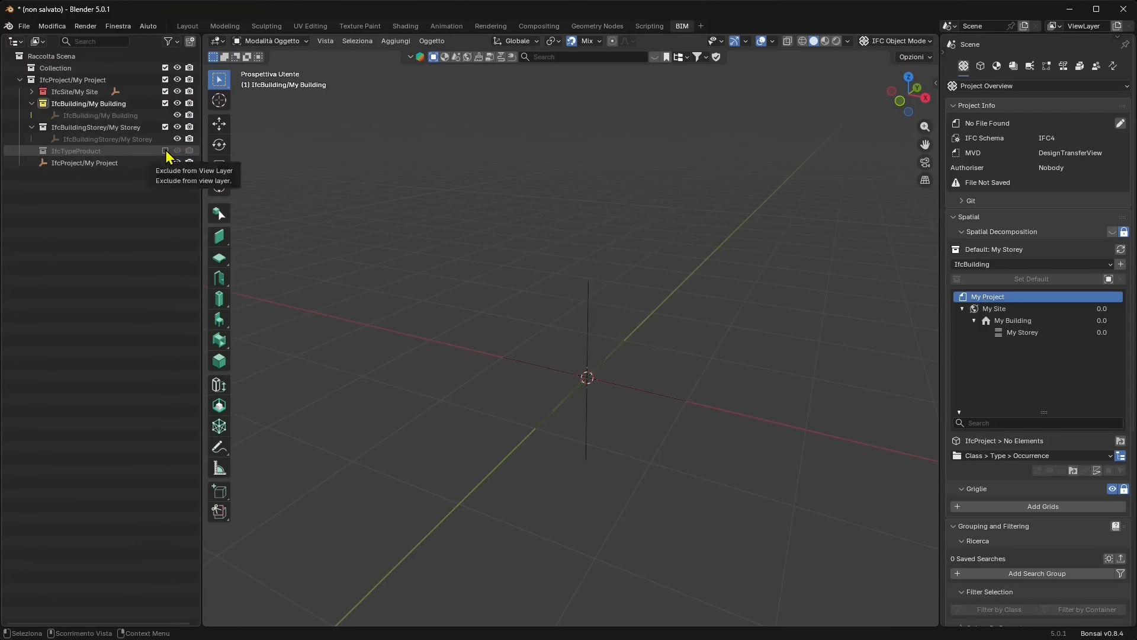
pyautogui.click(165, 150)
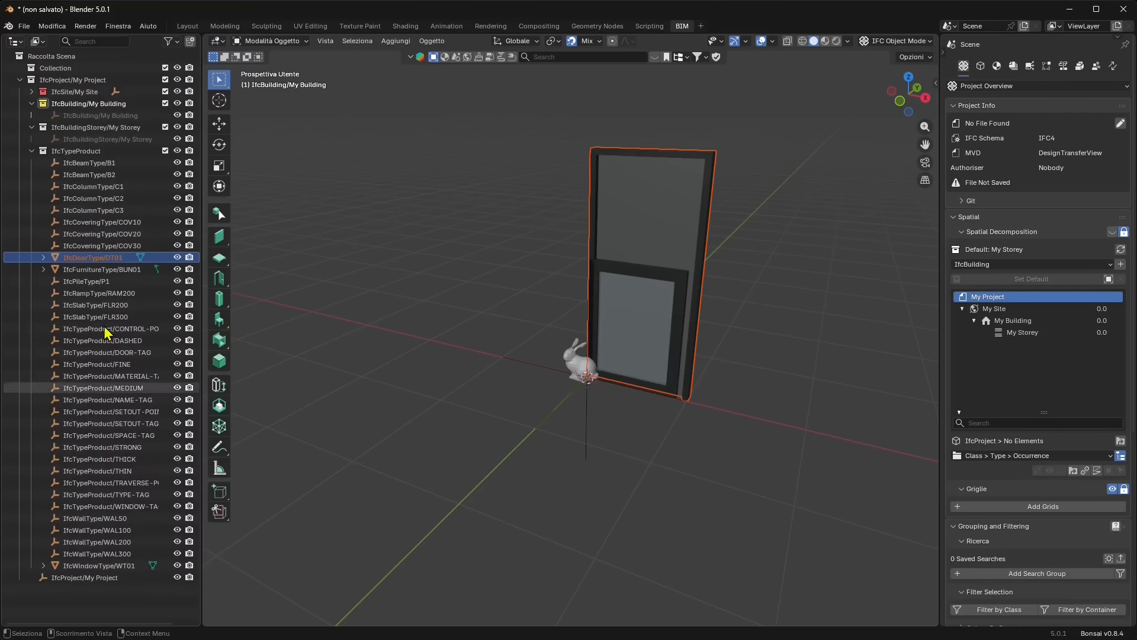
pyautogui.click(75, 163)
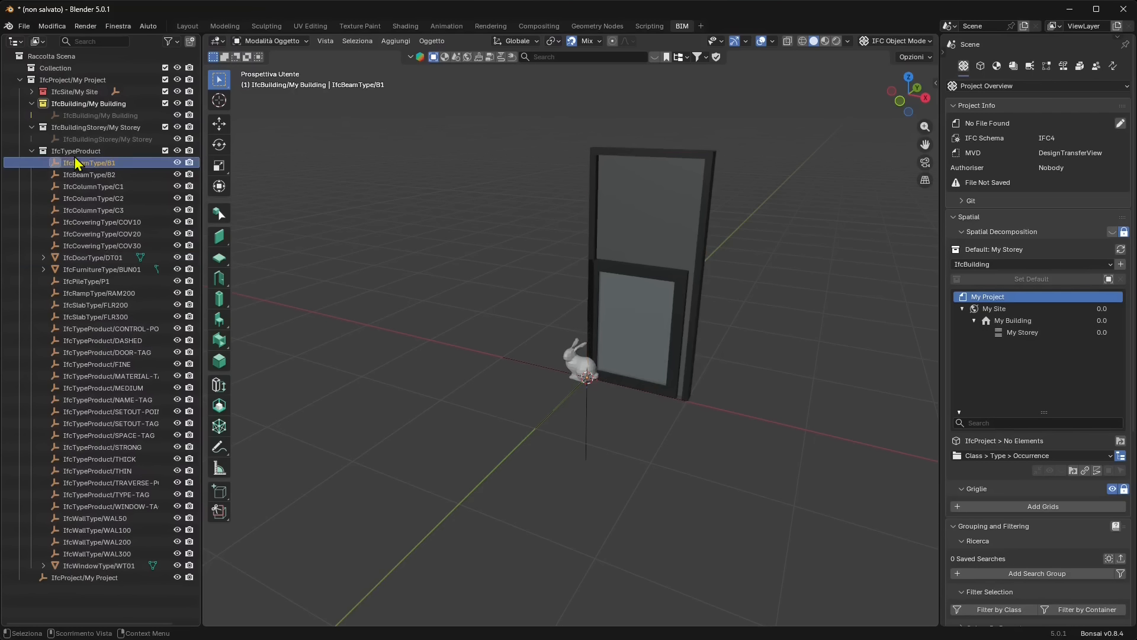
# Select the IfcTypeProduct collection and several of its types in turn, including C1, MEDIUM, SPACE-TAG and B1, and clear the selection
pyautogui.click(74, 153)
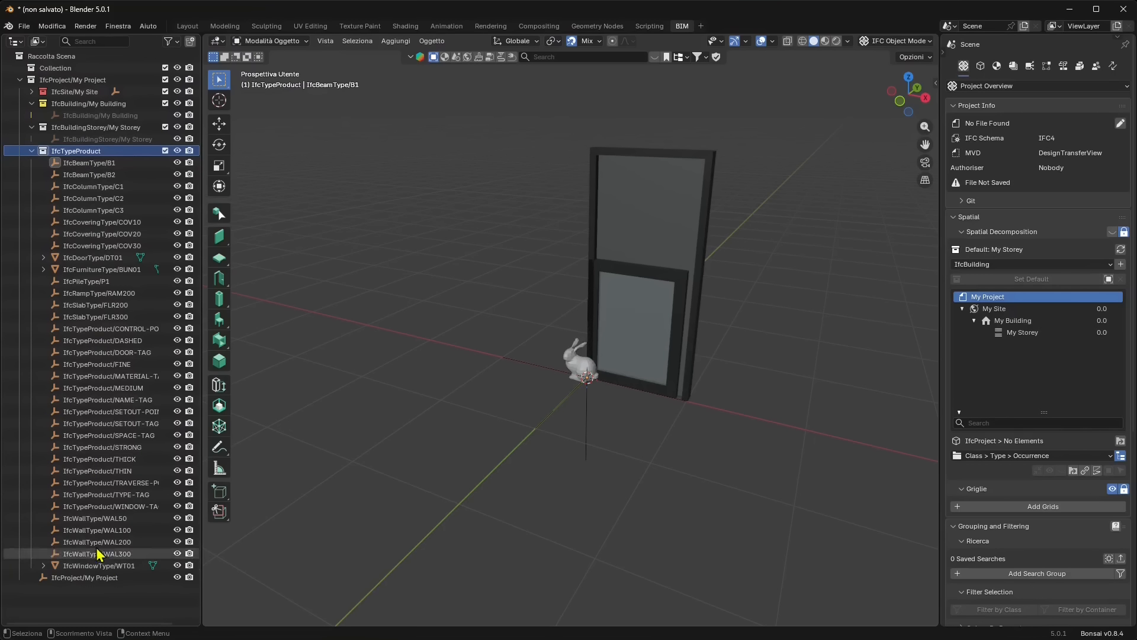
pyautogui.click(89, 186)
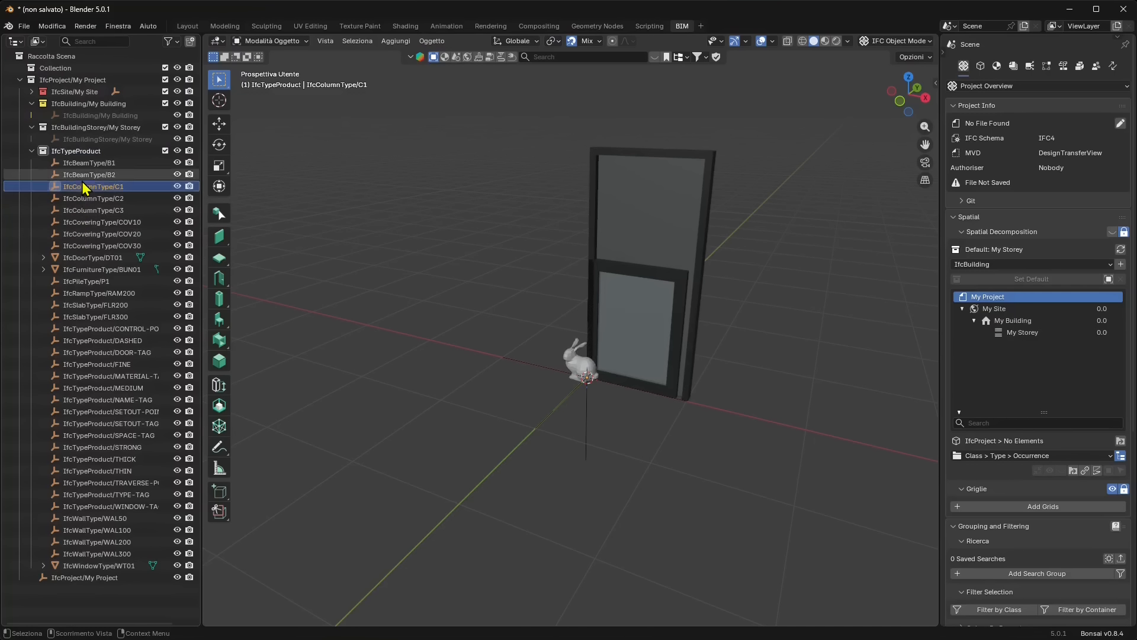
pyautogui.click(95, 388)
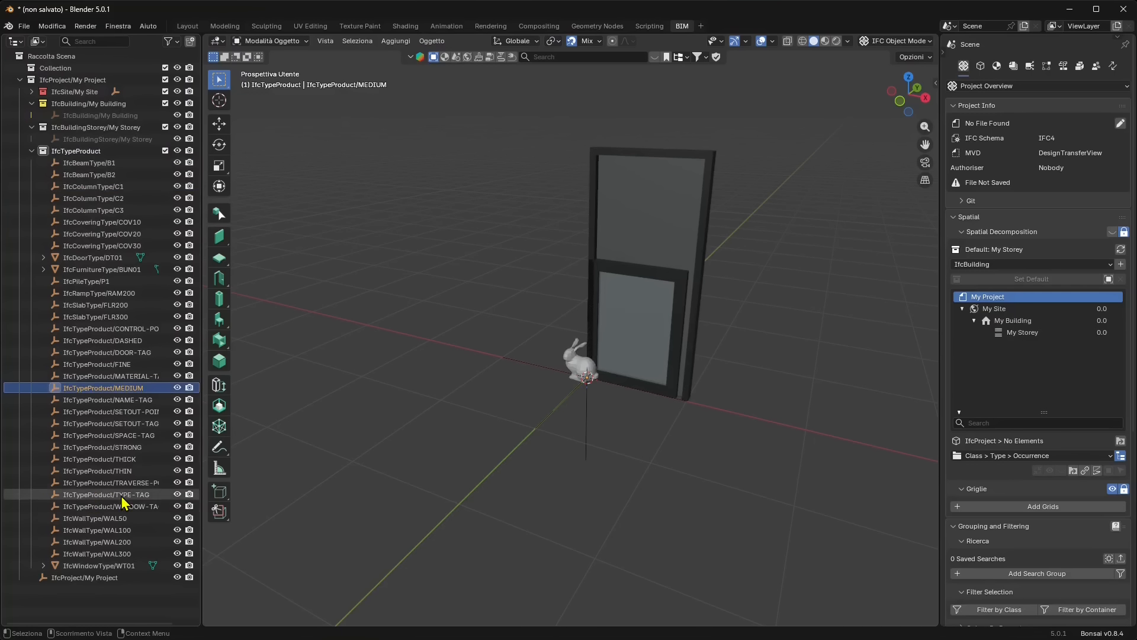
pyautogui.click(131, 435)
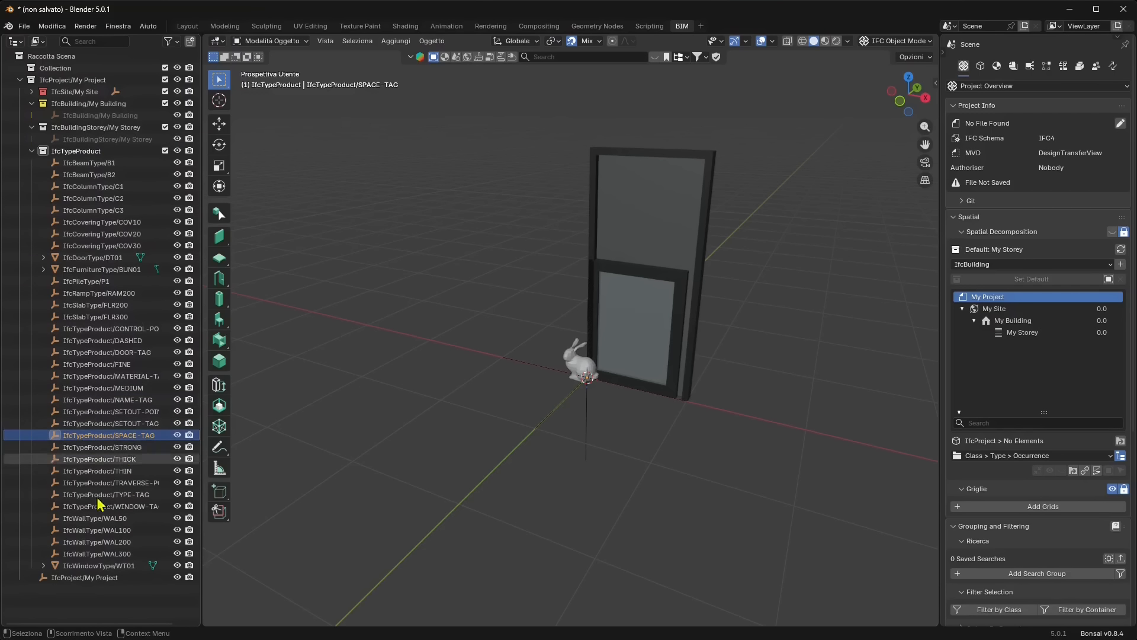
pyautogui.click(83, 164)
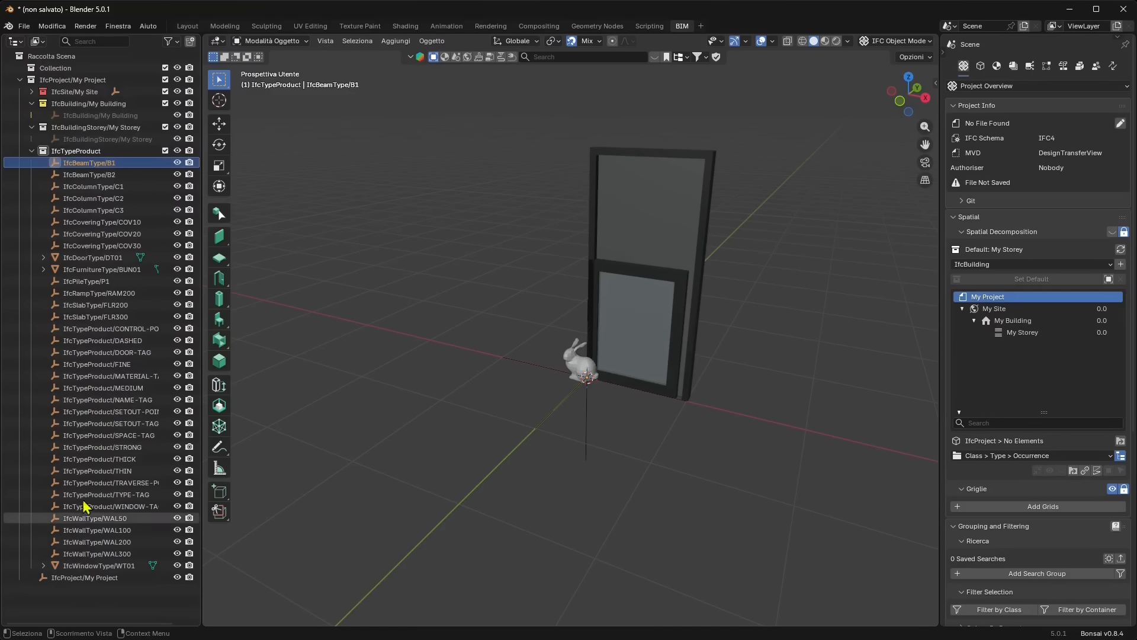
pyautogui.click(297, 193)
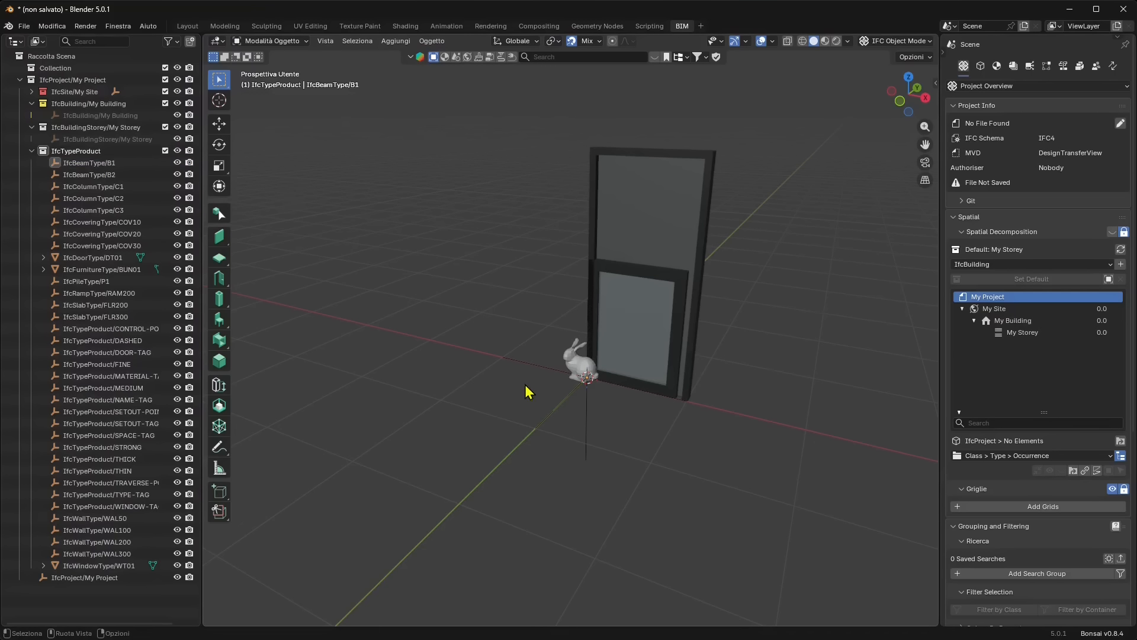
# Show the Screencast Keys settings in the viewport sidebar and turn on Screencast Keys
pyautogui.moveTo(528, 388); pyautogui.dragTo(496, 385, button='middle')
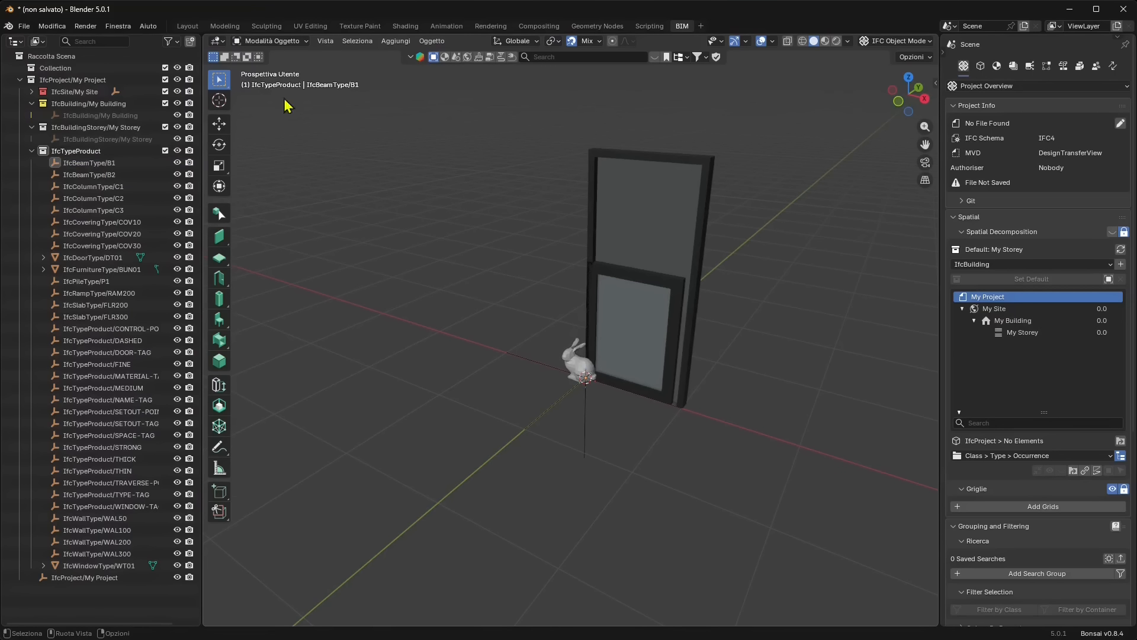
pyautogui.scroll(3, 669, 276)
pyautogui.scroll(-3, 631, 321)
pyautogui.scroll(3, 627, 321)
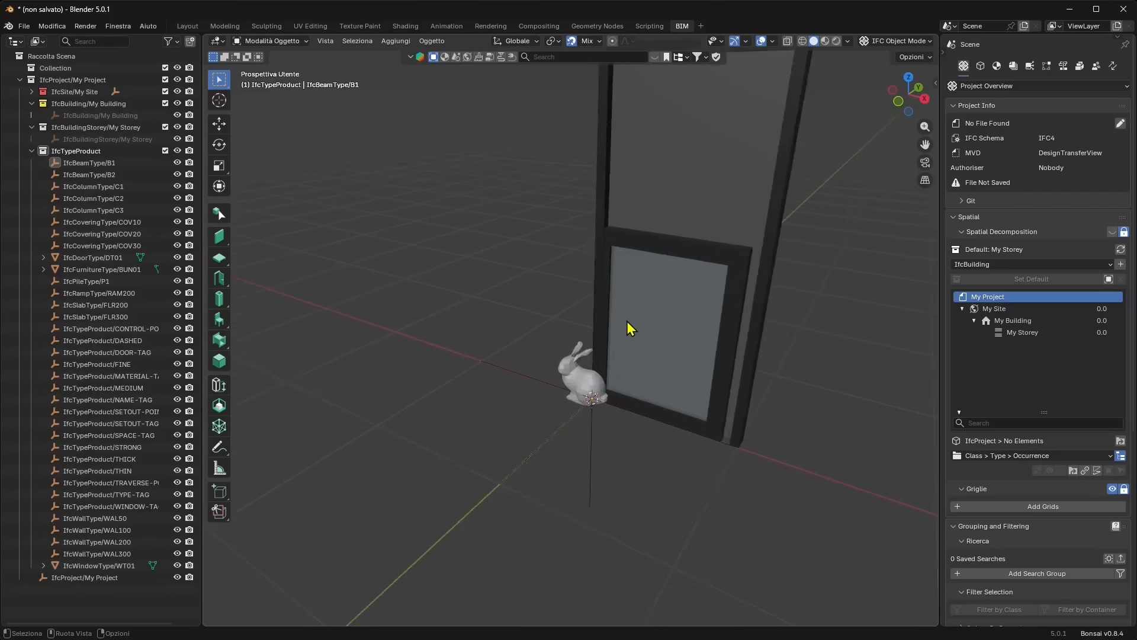
pyautogui.keyDown('shift'); pyautogui.moveTo(599, 354); pyautogui.dragTo(539, 387, button='middle'); pyautogui.keyUp('shift')
pyautogui.scroll(-5, 527, 396)
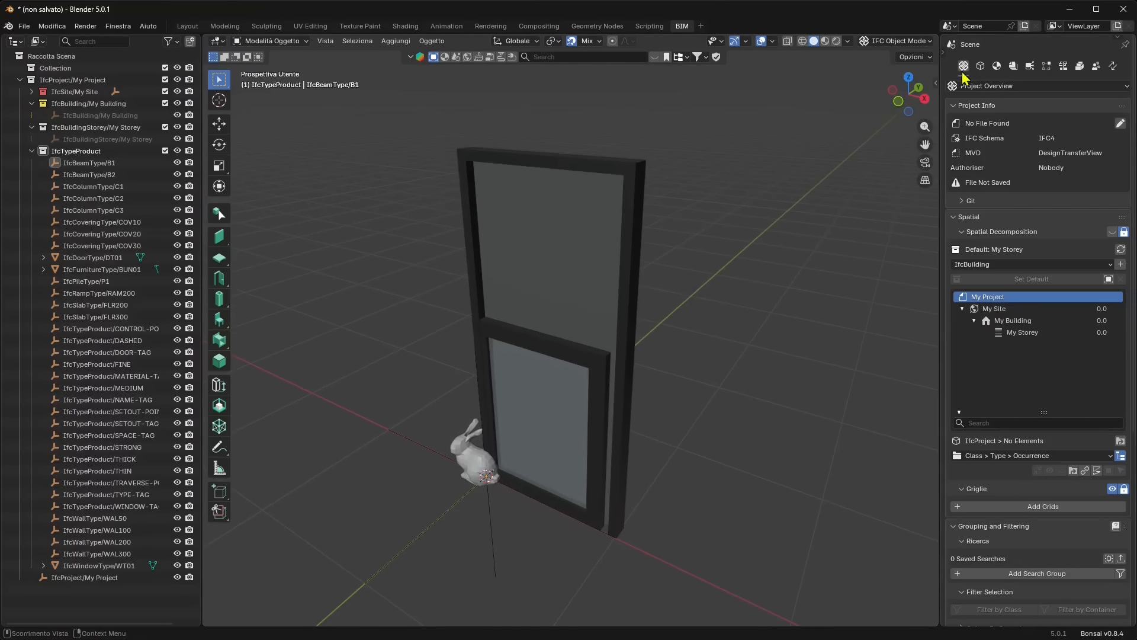
pyautogui.click(935, 79)
pyautogui.click(931, 256)
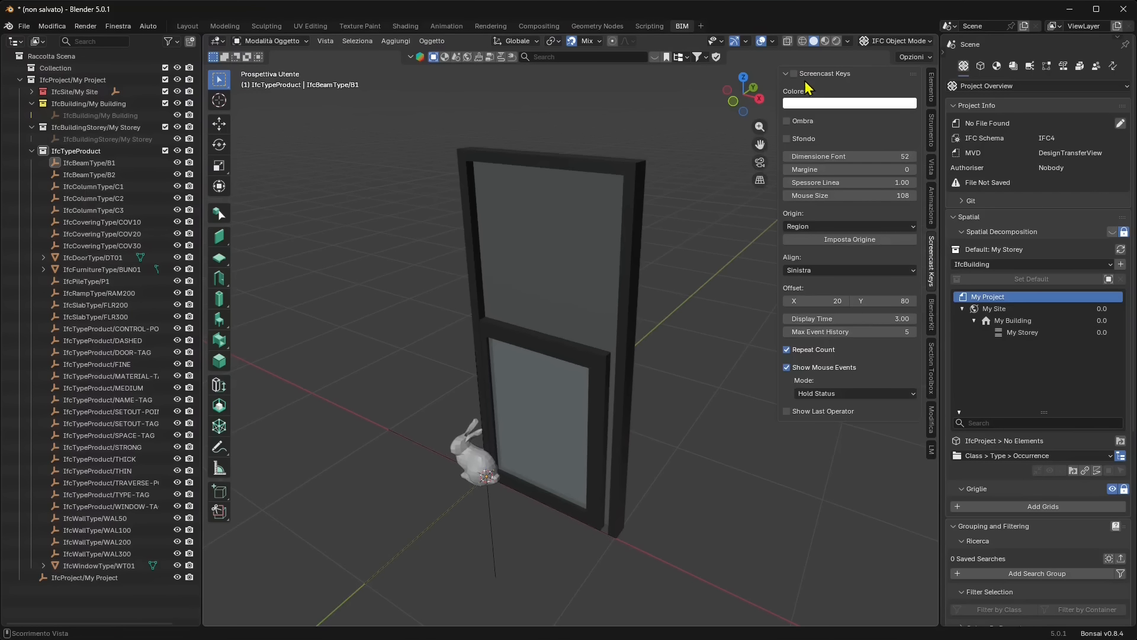
pyautogui.scroll(-1, 337, 392)
pyautogui.press('n')
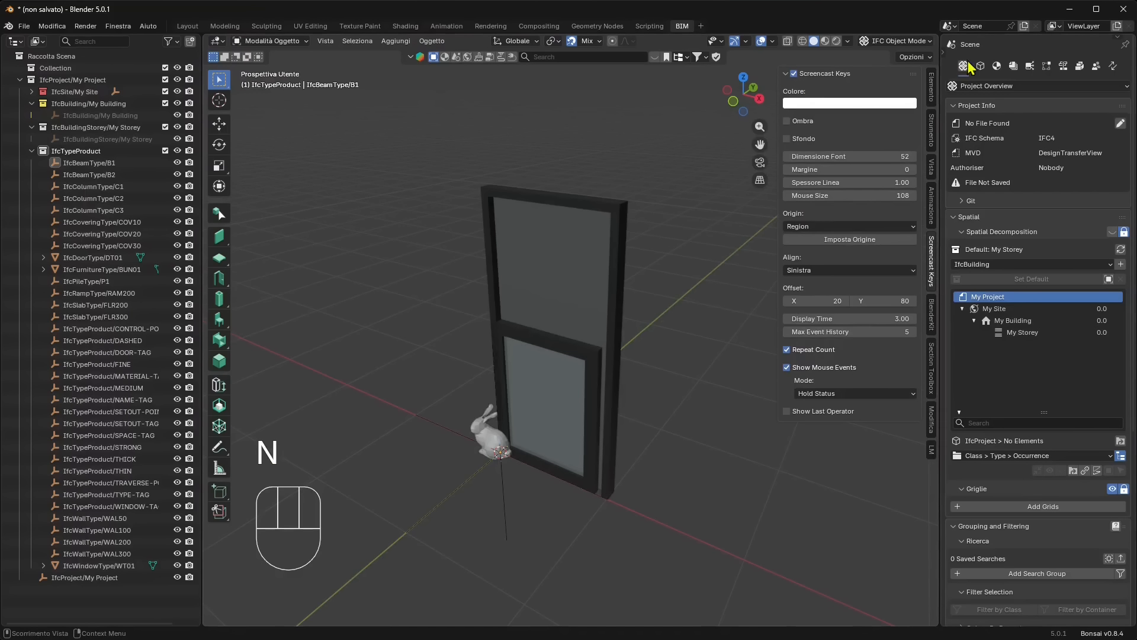
# Display the item transform properties in the viewport sidebar and toggle the sidebar several times, leaving it hidden
pyautogui.click(932, 89)
pyautogui.press('n')
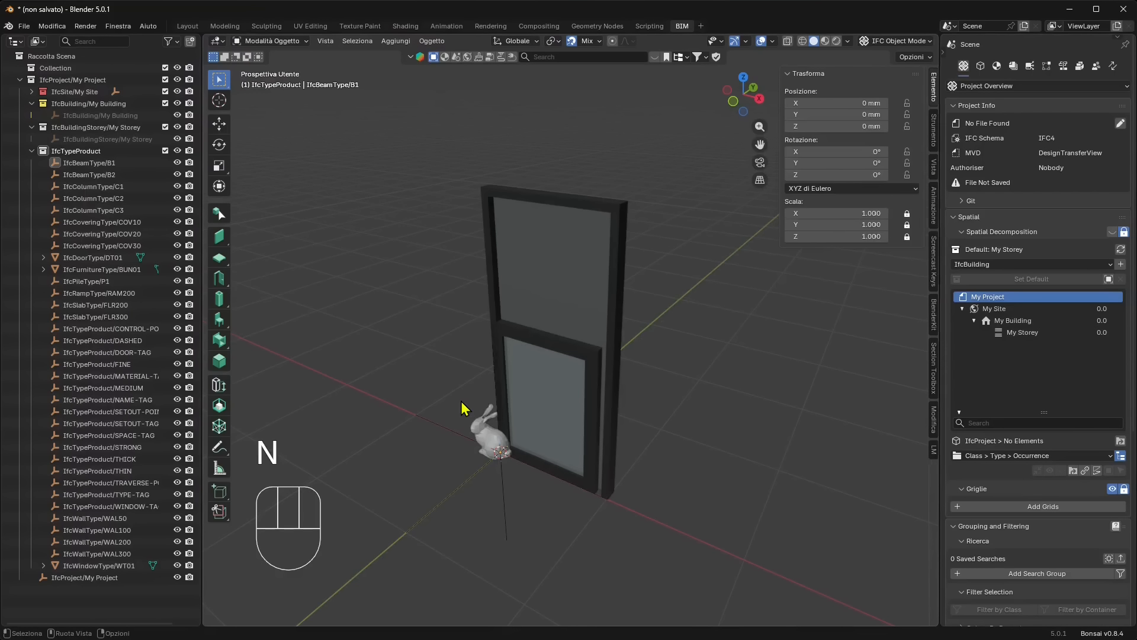
pyautogui.press('n')
pyautogui.press('n')
pyautogui.press('n')
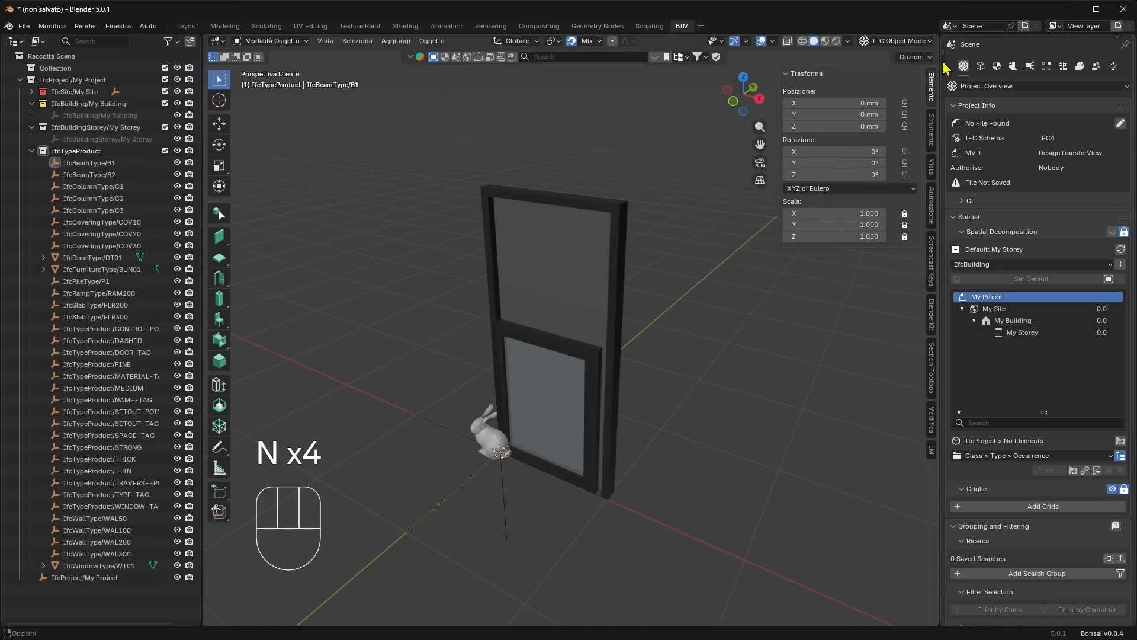
pyautogui.press('n')
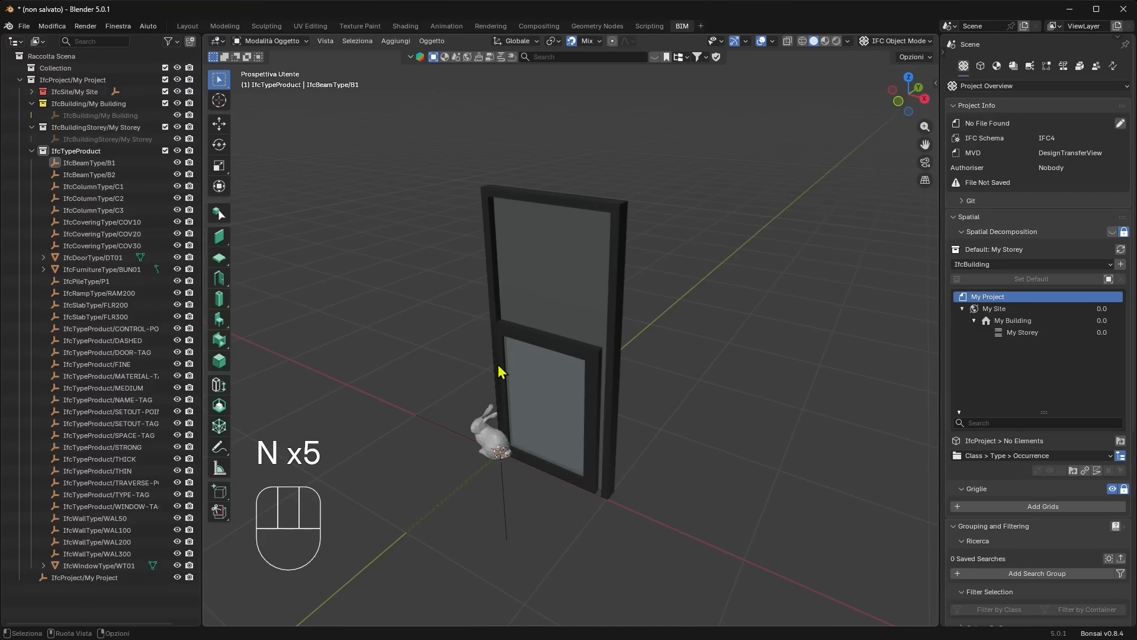
# Orbit, zoom and pan around the door, window and bunny, also using the viewport's zoom and pan gizmos
pyautogui.moveTo(500, 376); pyautogui.dragTo(528, 352, button='middle')
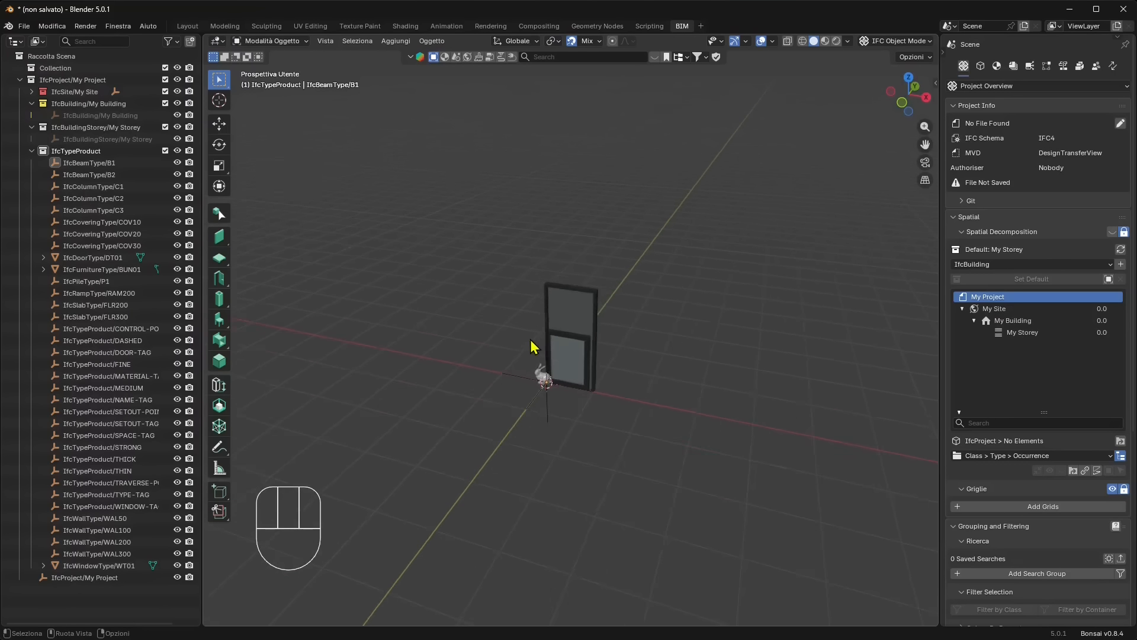
pyautogui.scroll(3, 553, 332)
pyautogui.scroll(2, 557, 326)
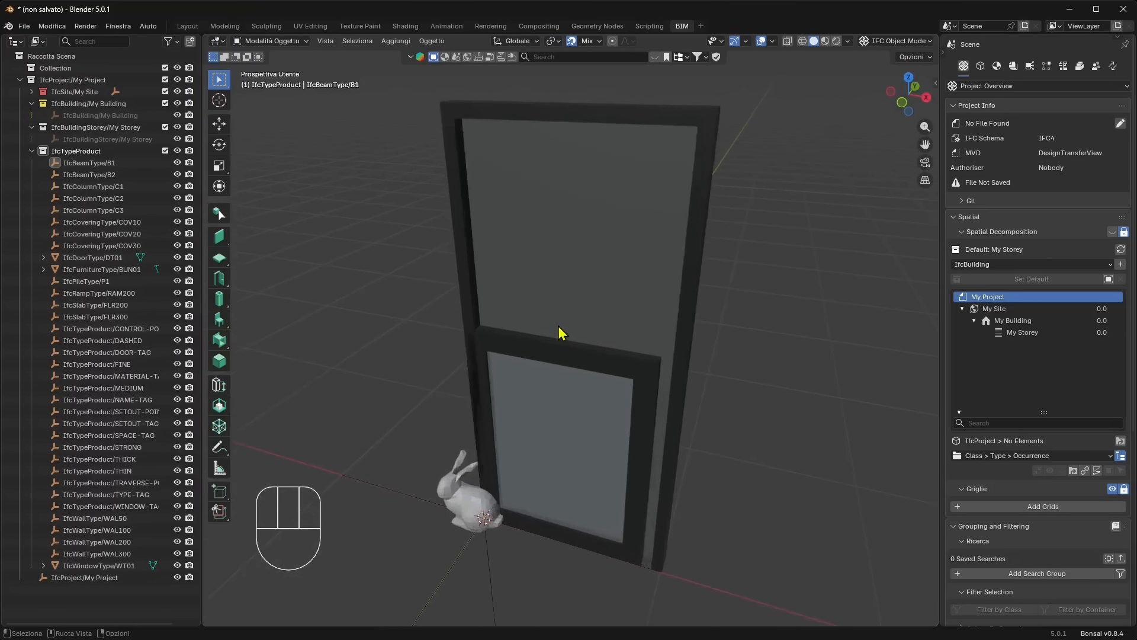
pyautogui.scroll(-2, 559, 324)
pyautogui.keyDown('shift'); pyautogui.moveTo(562, 321); pyautogui.dragTo(832, 142, button='middle'); pyautogui.keyUp('shift')
pyautogui.moveTo(924, 127)
pyautogui.mouseDown()
pyautogui.moveTo(924, 145)
pyautogui.moveTo(924, 127)
pyautogui.mouseUp()
pyautogui.moveTo(614, 294); pyautogui.dragTo(648, 296, button='middle')
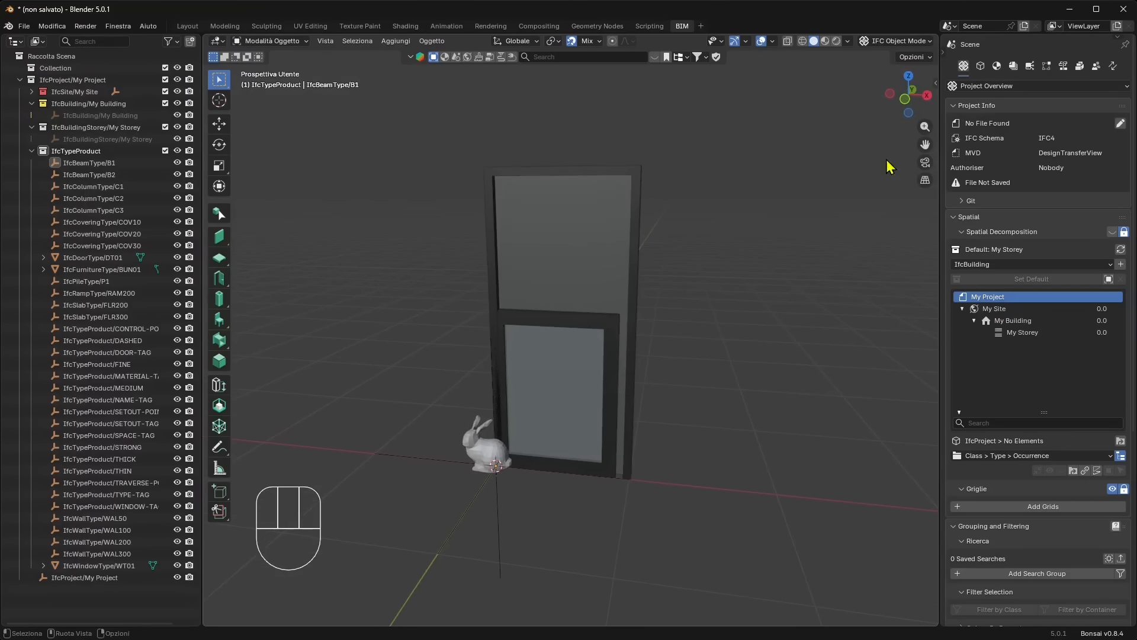
pyautogui.moveTo(919, 143)
pyautogui.mouseDown()
pyautogui.moveTo(877, 168)
pyautogui.moveTo(925, 176)
pyautogui.moveTo(907, 159)
pyautogui.mouseUp()
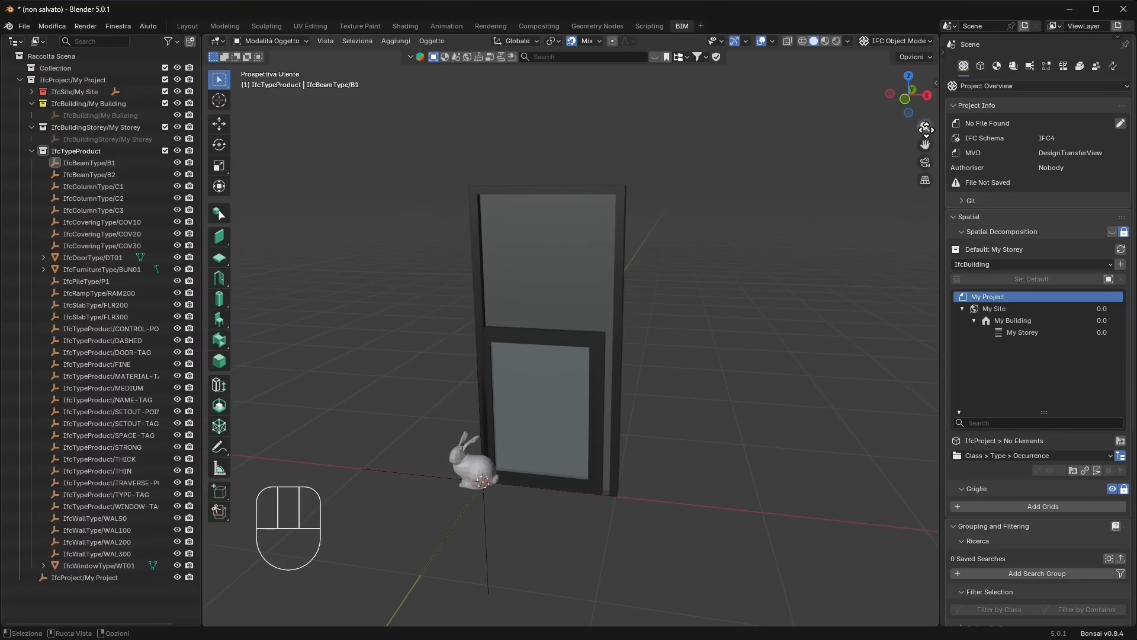
pyautogui.moveTo(926, 129); pyautogui.dragTo(925, 141)
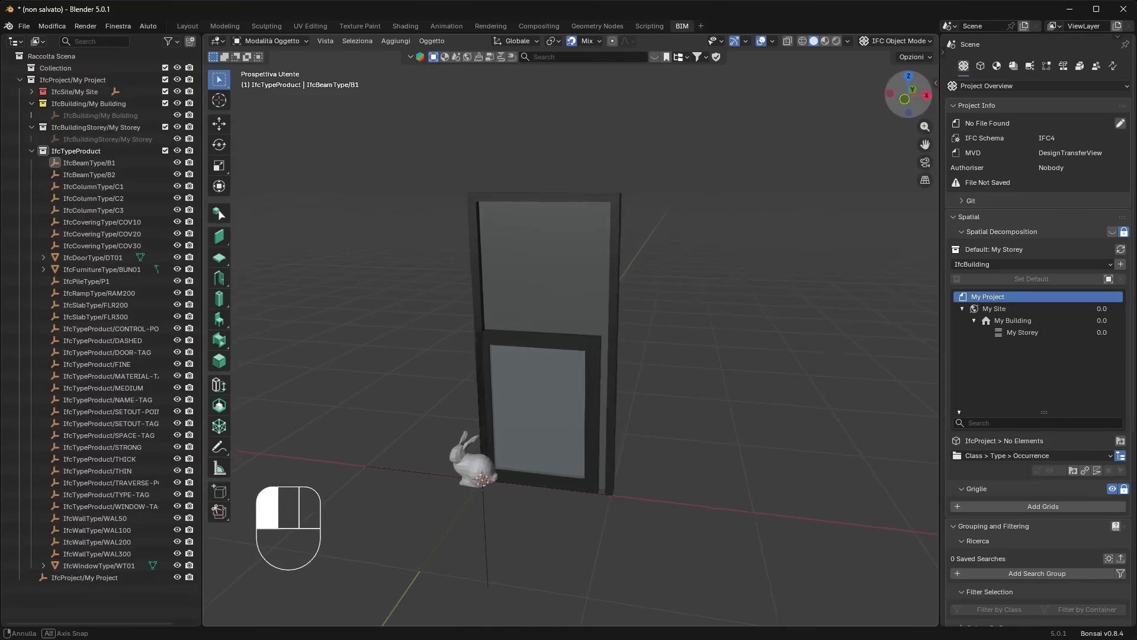
# Orbit with the axis gizmo, align the view to several axes including the bottom, and return to a perspective view
pyautogui.moveTo(926, 77)
pyautogui.mouseDown()
pyautogui.moveTo(889, 72)
pyautogui.moveTo(912, 83)
pyautogui.mouseUp()
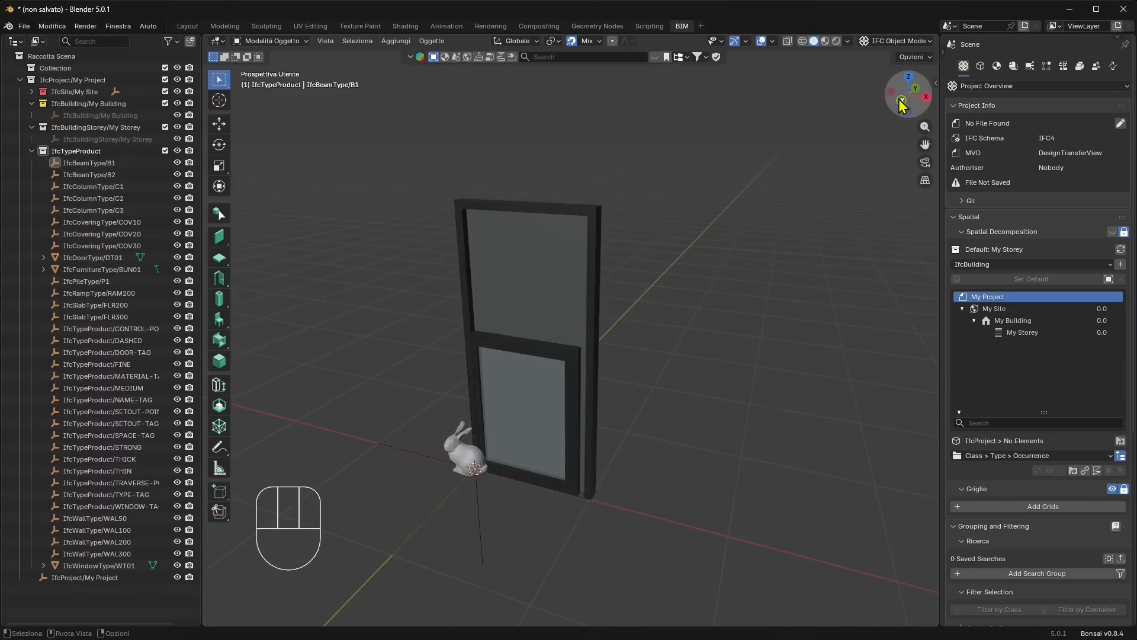
pyautogui.click(899, 100)
pyautogui.click(912, 78)
pyautogui.click(907, 98)
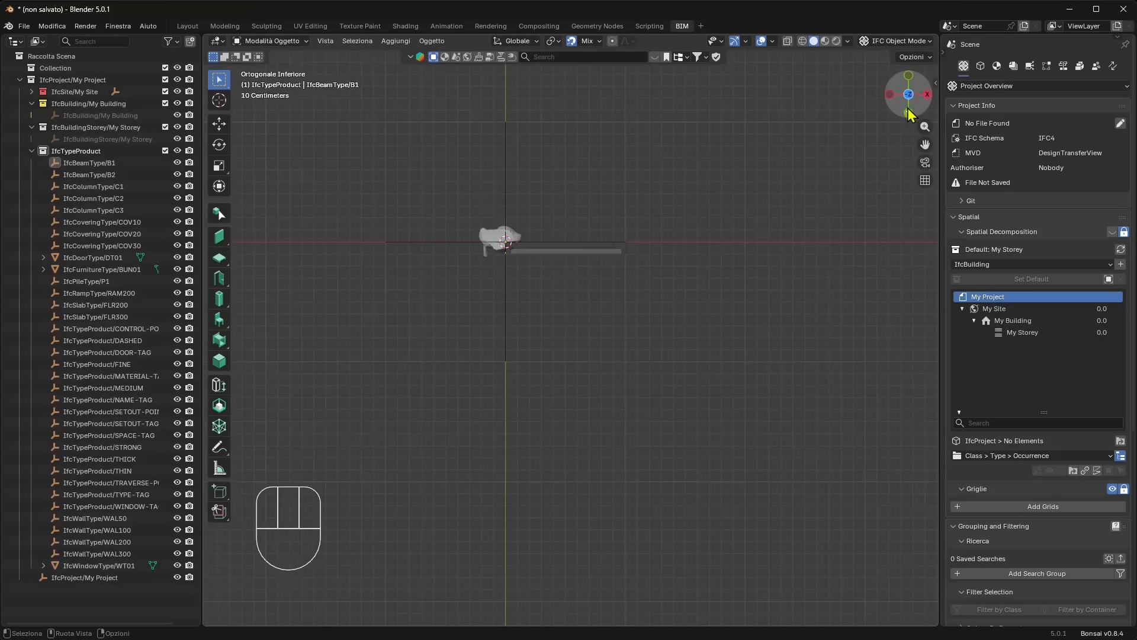
pyautogui.moveTo(908, 101); pyautogui.dragTo(930, 204)
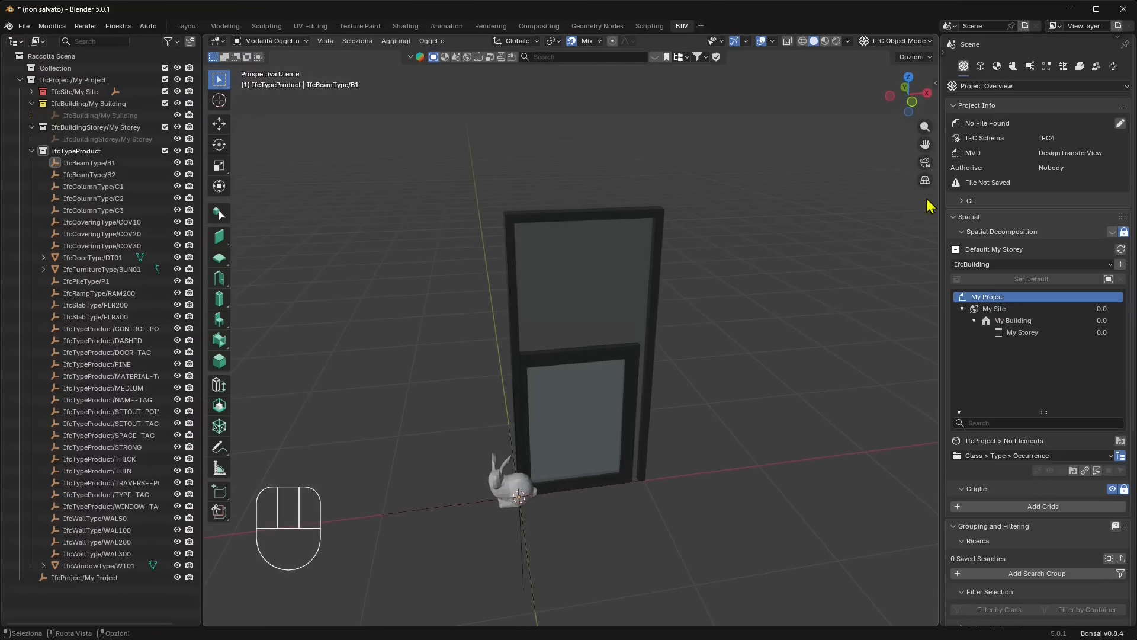
# Switch the viewport to orthographic projection, examine the models, and switch back to perspective
pyautogui.click(925, 180)
pyautogui.moveTo(650, 332); pyautogui.dragTo(557, 337, button='middle')
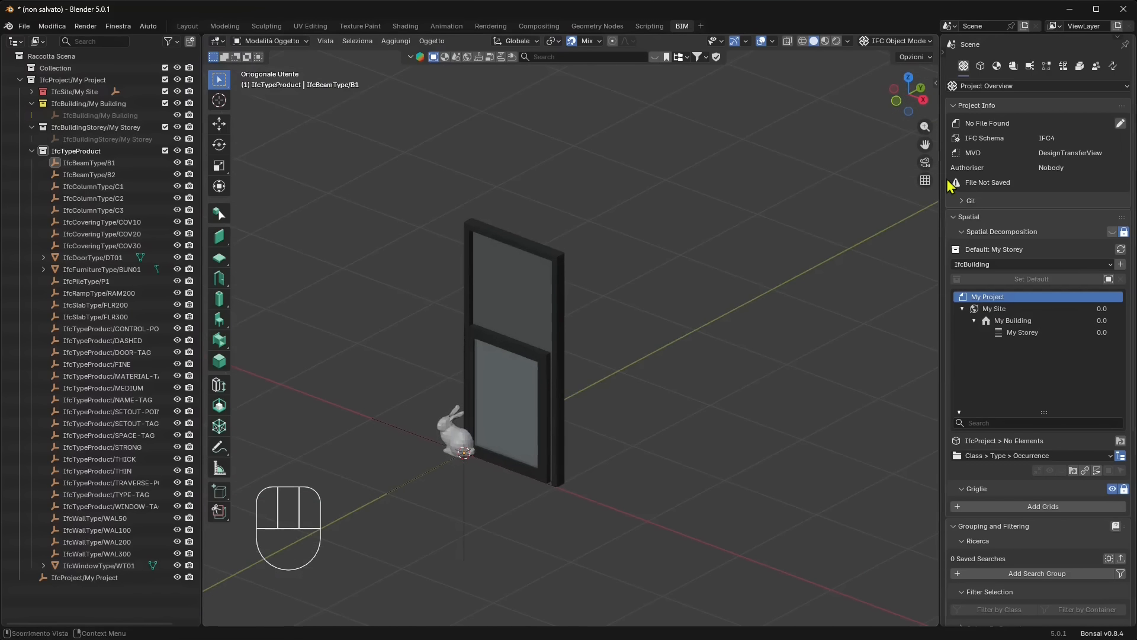
pyautogui.click(925, 180)
pyautogui.moveTo(749, 254); pyautogui.dragTo(829, 222, button='middle')
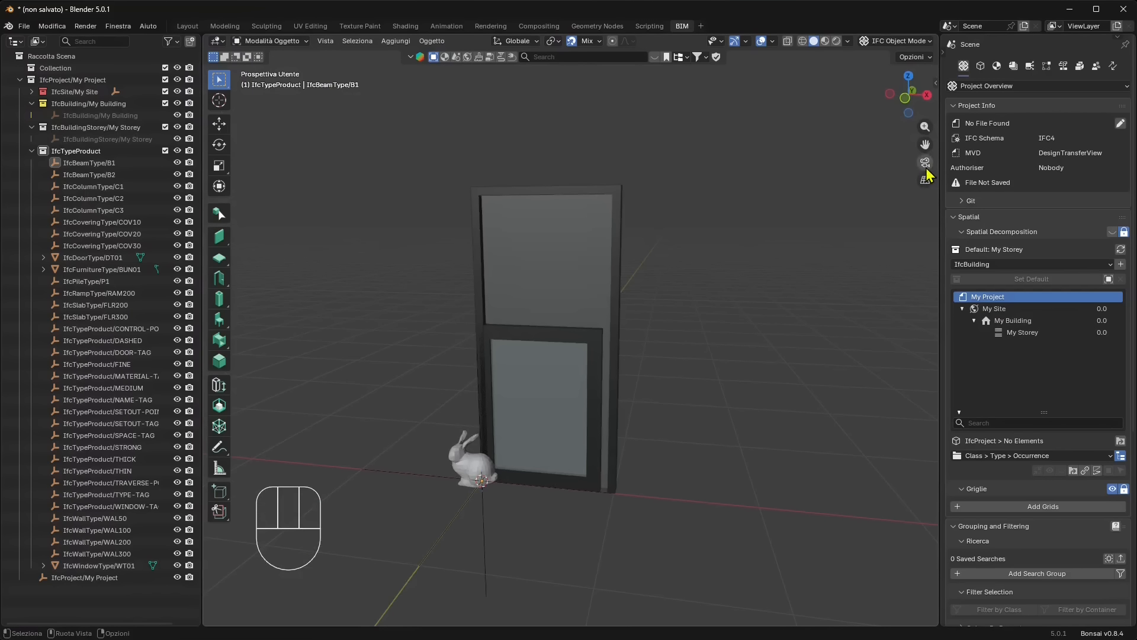
pyautogui.moveTo(451, 343); pyautogui.dragTo(508, 268, button='middle')
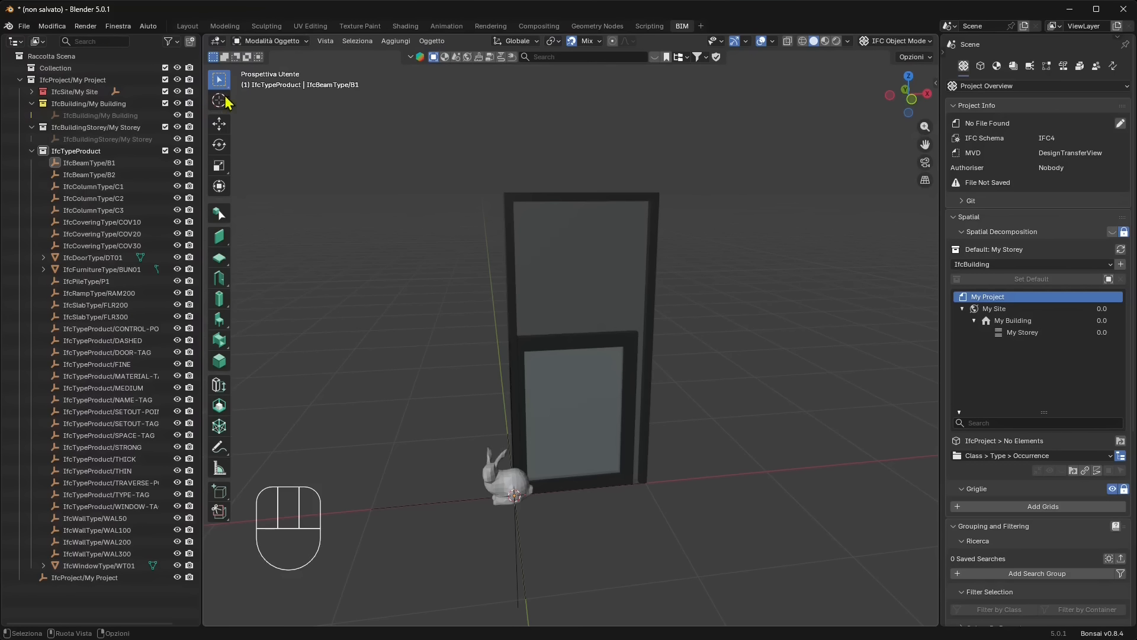
# Move the WT01 window along the X axis to the far side of the door and rotate it slightly about the Z axis
pyautogui.click(219, 125)
pyautogui.click(524, 350)
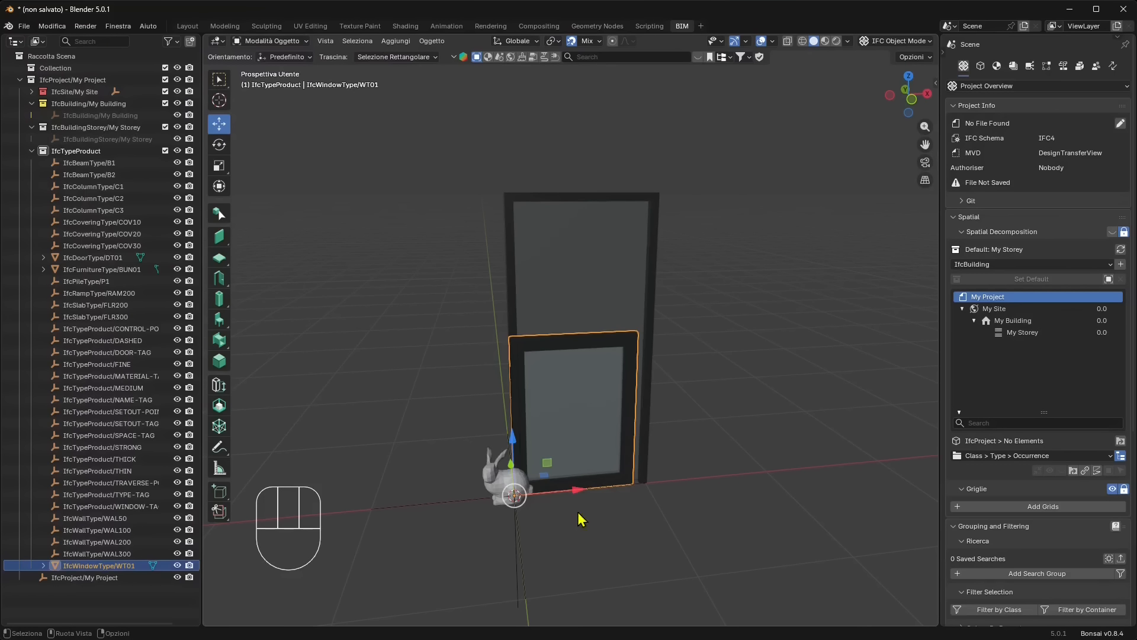
pyautogui.moveTo(572, 494); pyautogui.dragTo(690, 484)
pyautogui.click(219, 144)
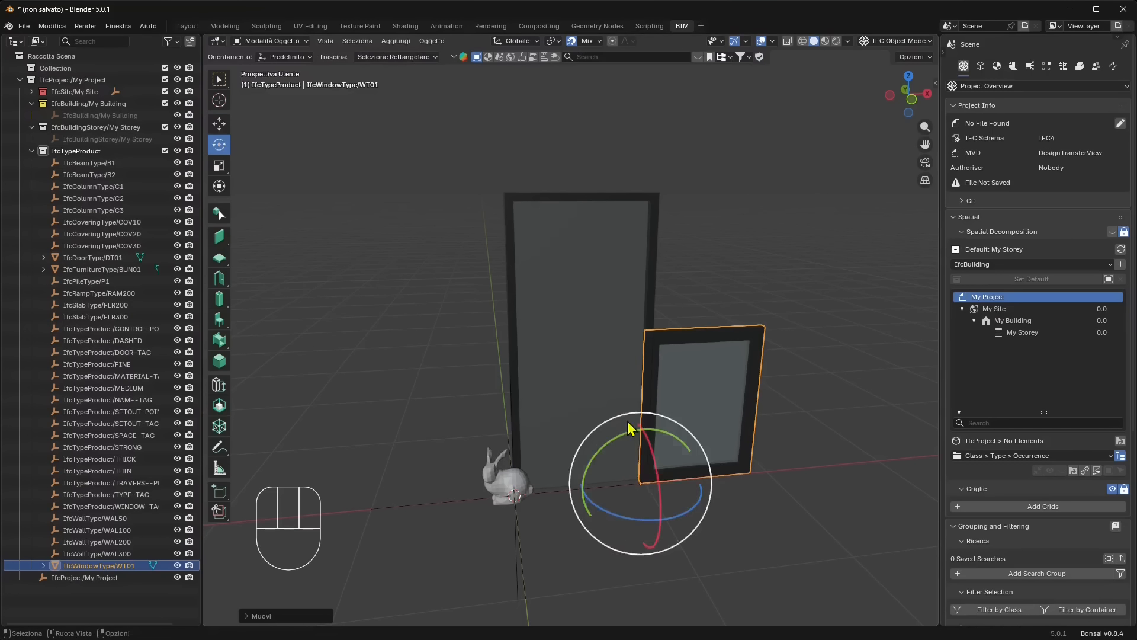
pyautogui.moveTo(623, 520); pyautogui.dragTo(657, 524)
# Try to scale the rotated WT01 window with the Scale tool, including along its X axis
pyautogui.click(219, 165)
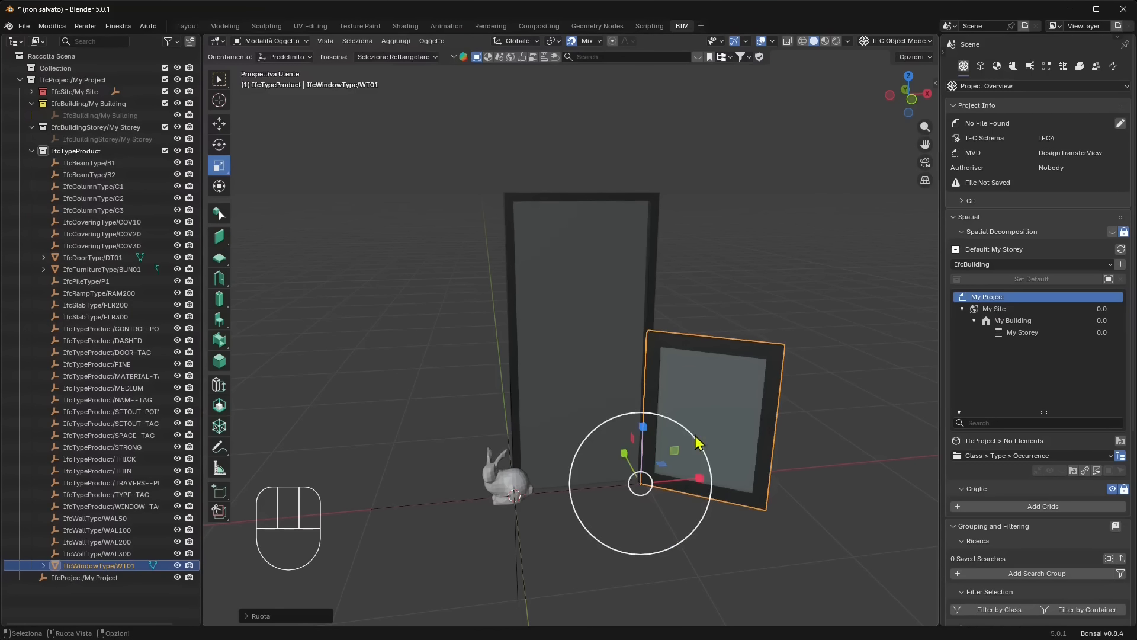
pyautogui.moveTo(667, 419); pyautogui.dragTo(707, 435)
pyautogui.moveTo(697, 477); pyautogui.dragTo(717, 472)
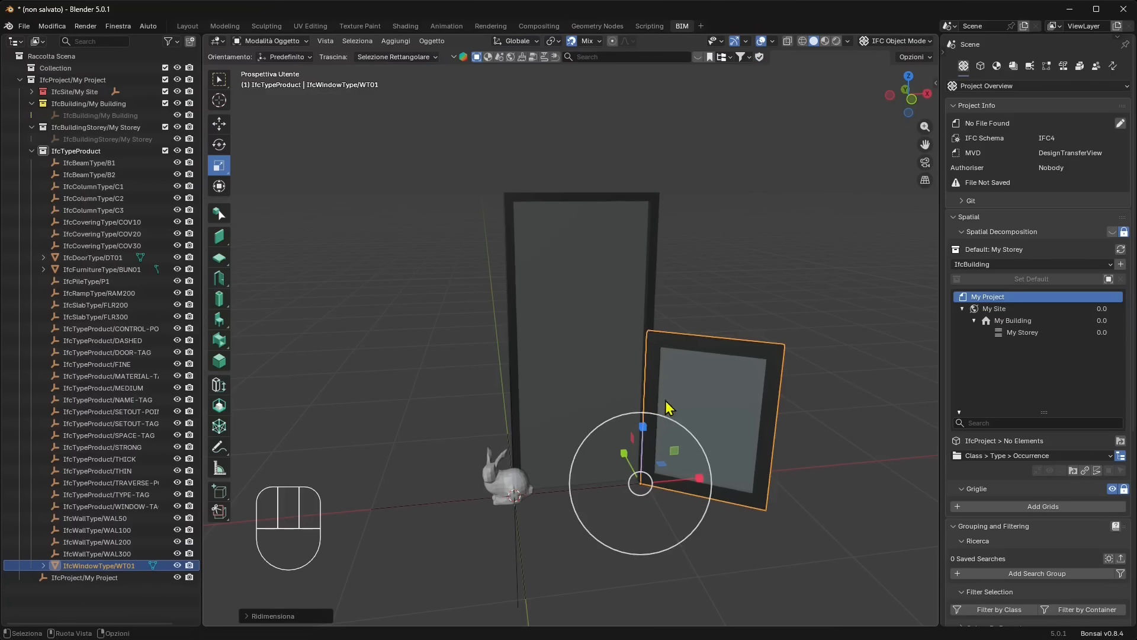
pyautogui.moveTo(696, 480)
pyautogui.mouseDown(button='middle')
pyautogui.moveTo(667, 475)
pyautogui.moveTo(694, 476)
pyautogui.mouseUp(button='middle')
pyautogui.scroll(-1, 671, 459)
# Select the DT01 door type and try to scale it along its axes, including Z
pyautogui.click(588, 252)
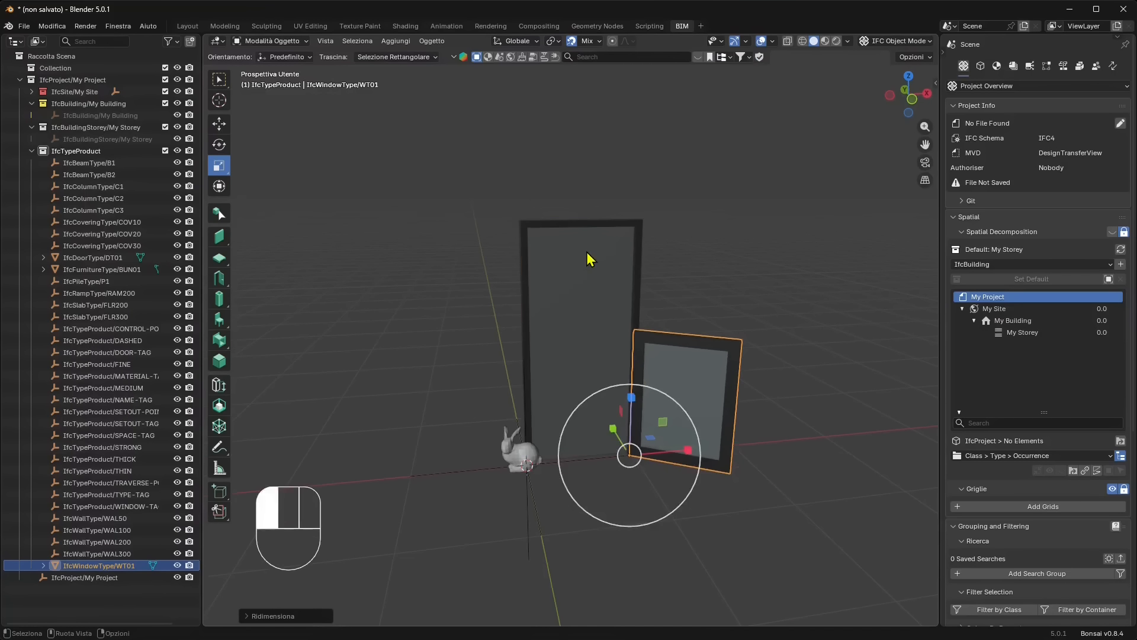
pyautogui.moveTo(591, 465); pyautogui.dragTo(557, 448)
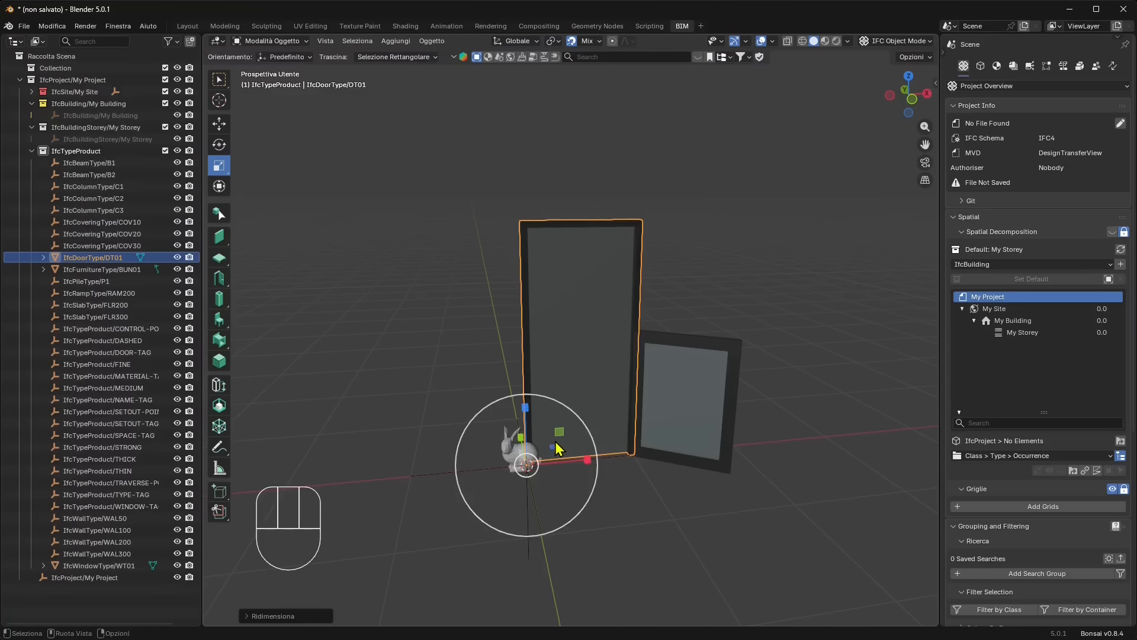
pyautogui.moveTo(525, 410); pyautogui.dragTo(527, 434)
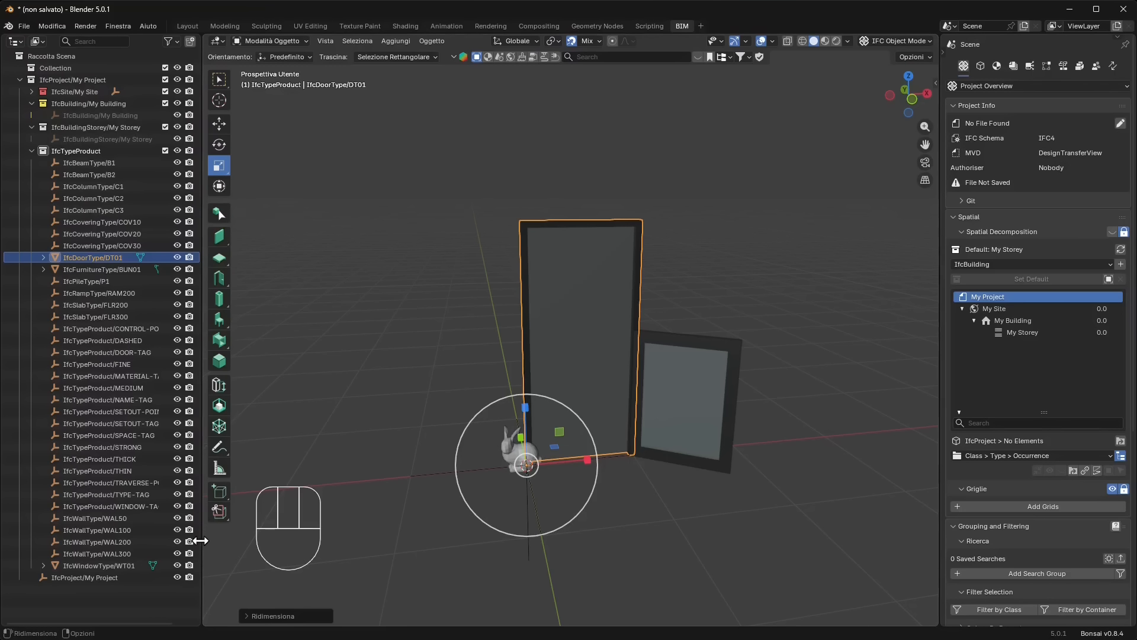
# Activate the Wall Tool from its group of wall, railing and covering tools, and clear the door selection
pyautogui.click(220, 240)
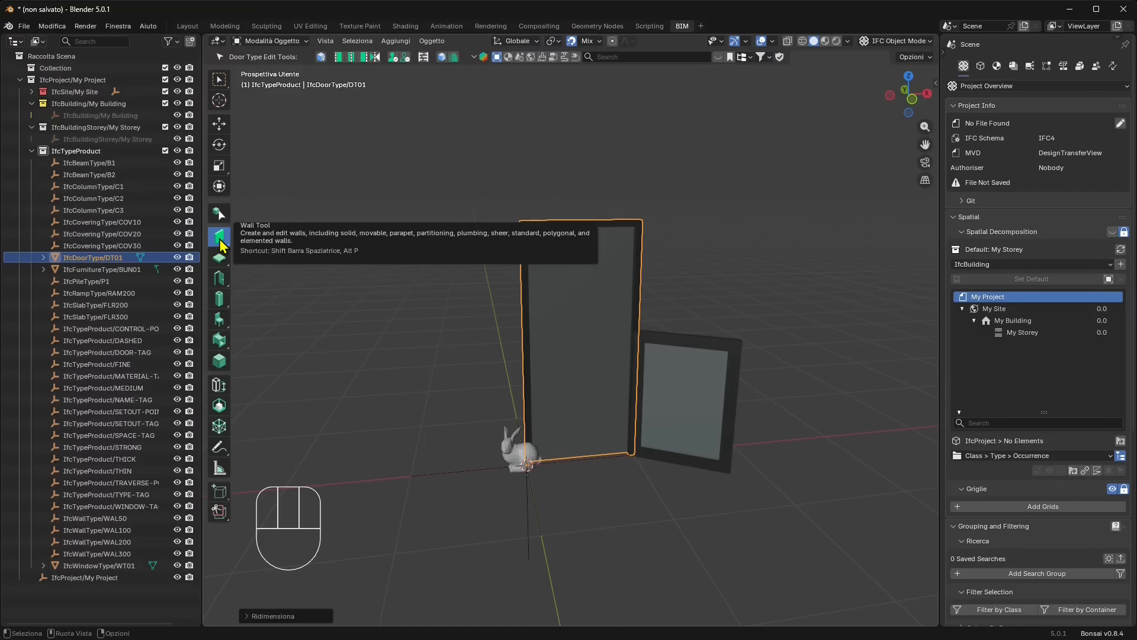
pyautogui.click(216, 248)
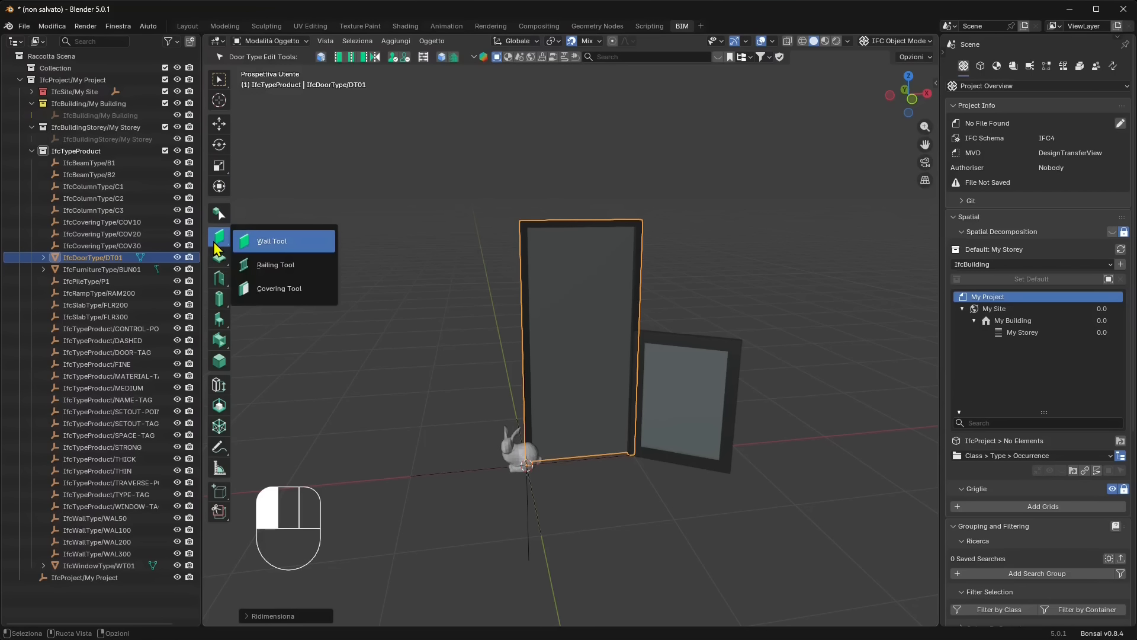
pyautogui.click(274, 242)
pyautogui.scroll(-2, 406, 491)
pyautogui.moveTo(460, 487); pyautogui.dragTo(499, 528)
pyautogui.moveTo(533, 445); pyautogui.dragTo(563, 472, button='middle')
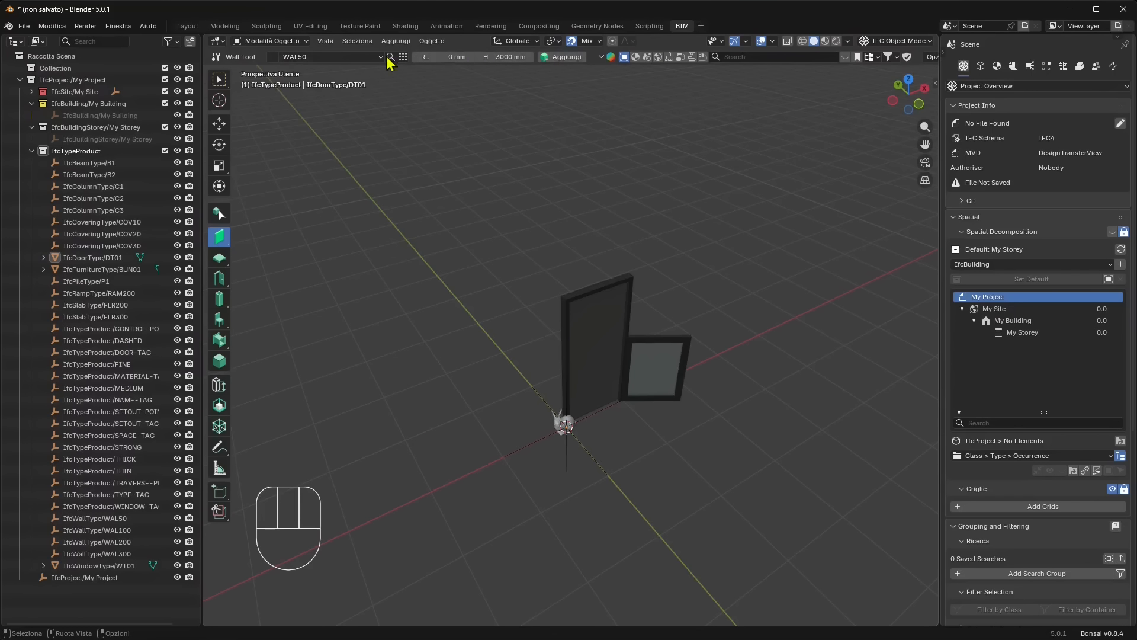
# Draw two connected WAL50 walls starting near the origin, about 6100 mm and 2400 mm long, at 3000 mm height
pyautogui.click(557, 58)
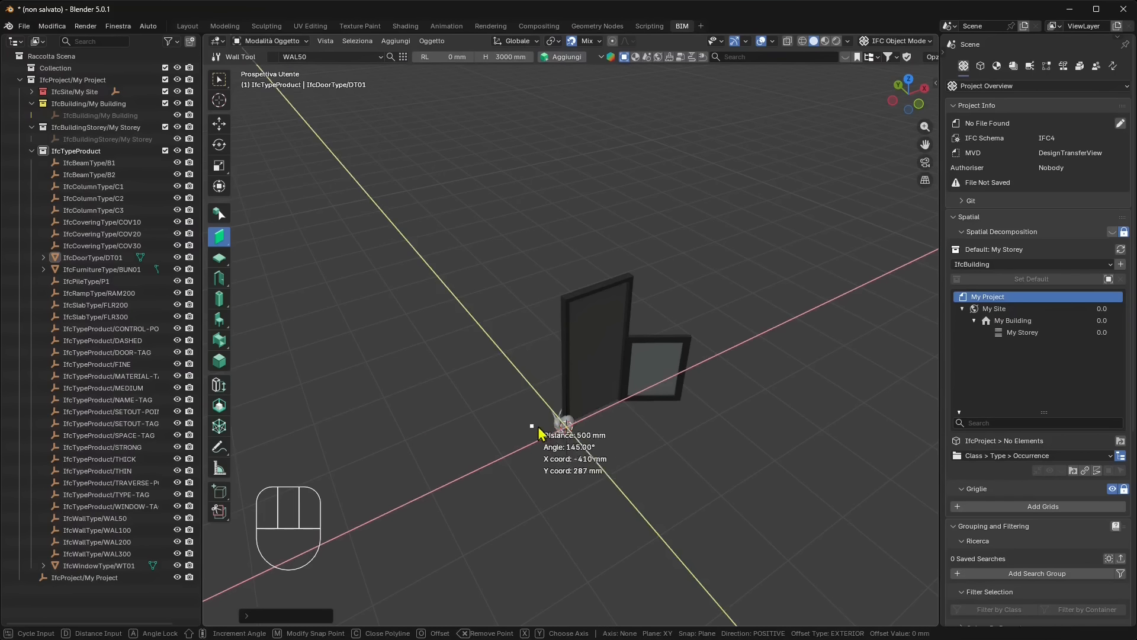
pyautogui.click(580, 438)
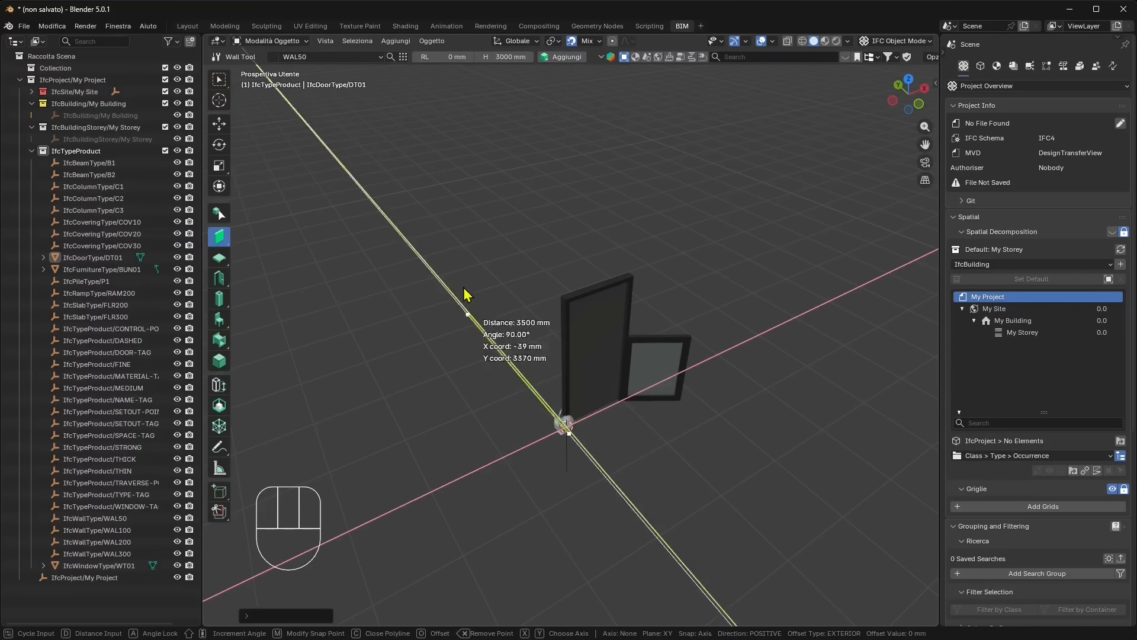
pyautogui.click(420, 259)
pyautogui.click(395, 320)
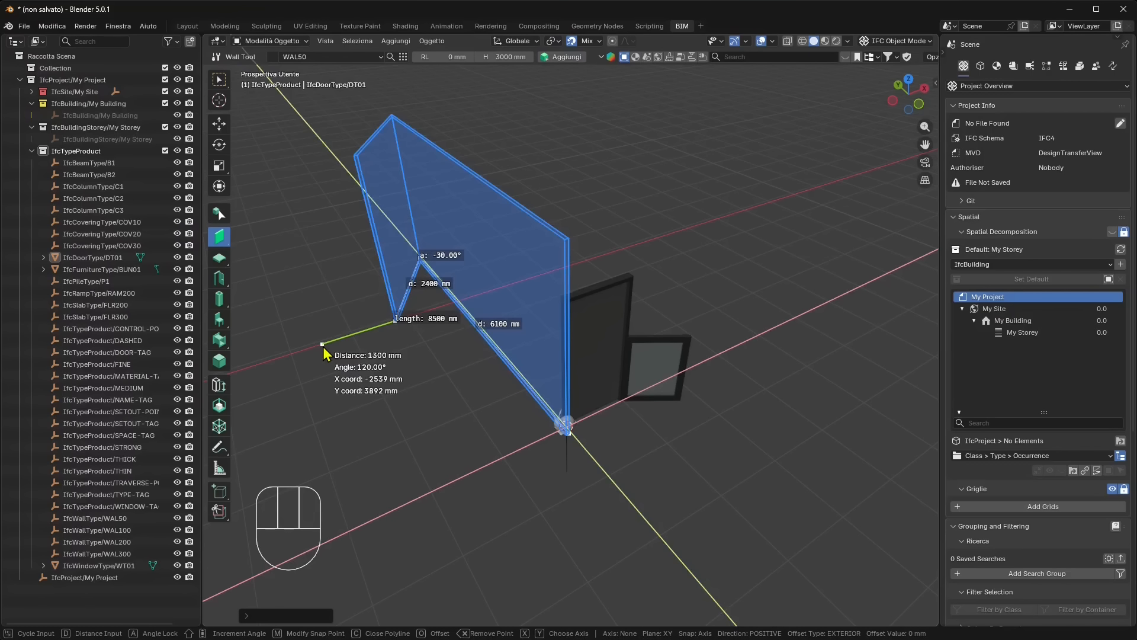
pyautogui.press('Return')
pyautogui.moveTo(603, 255); pyautogui.dragTo(434, 201, button='middle')
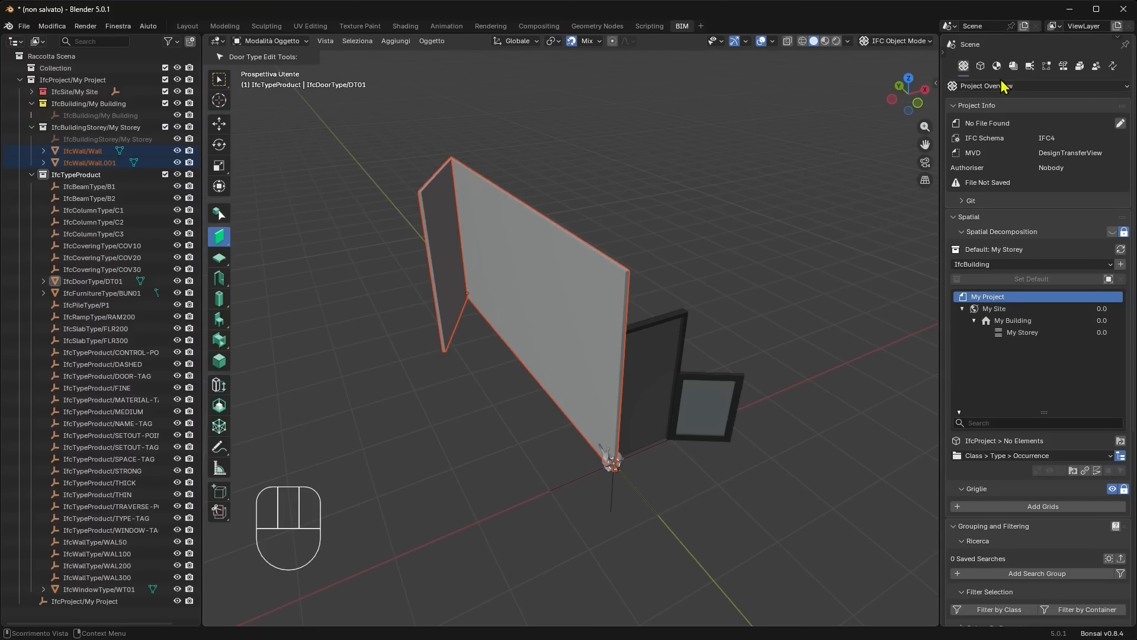
# Show the object information, clear the selection, and select the longer wall with the Explore Tool to inspect its metadata
pyautogui.click(980, 66)
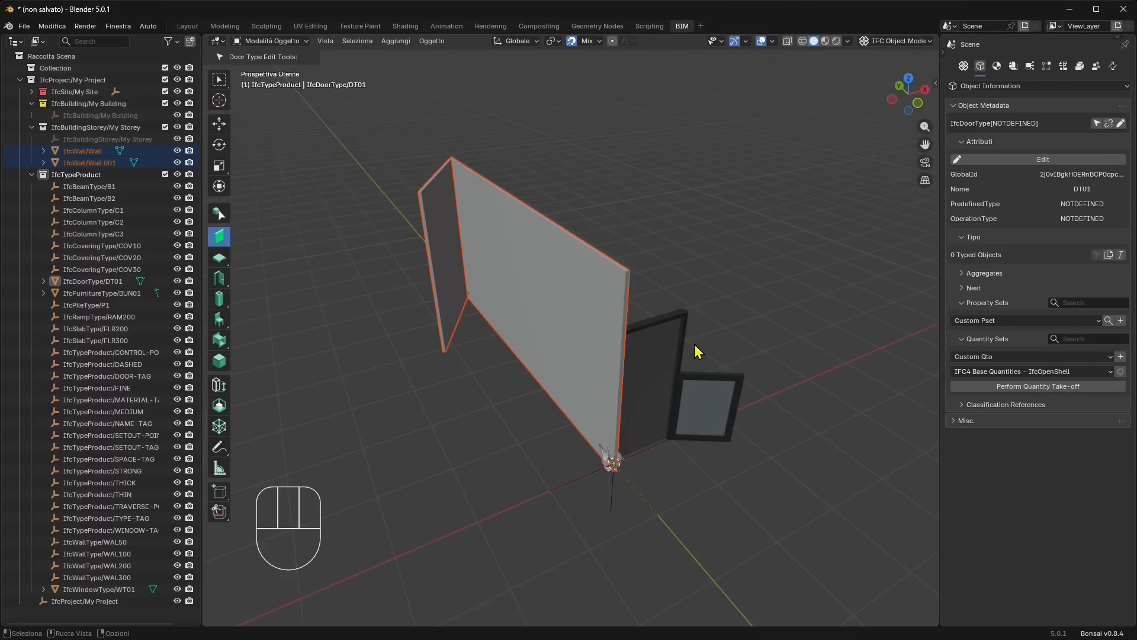
pyautogui.click(664, 229)
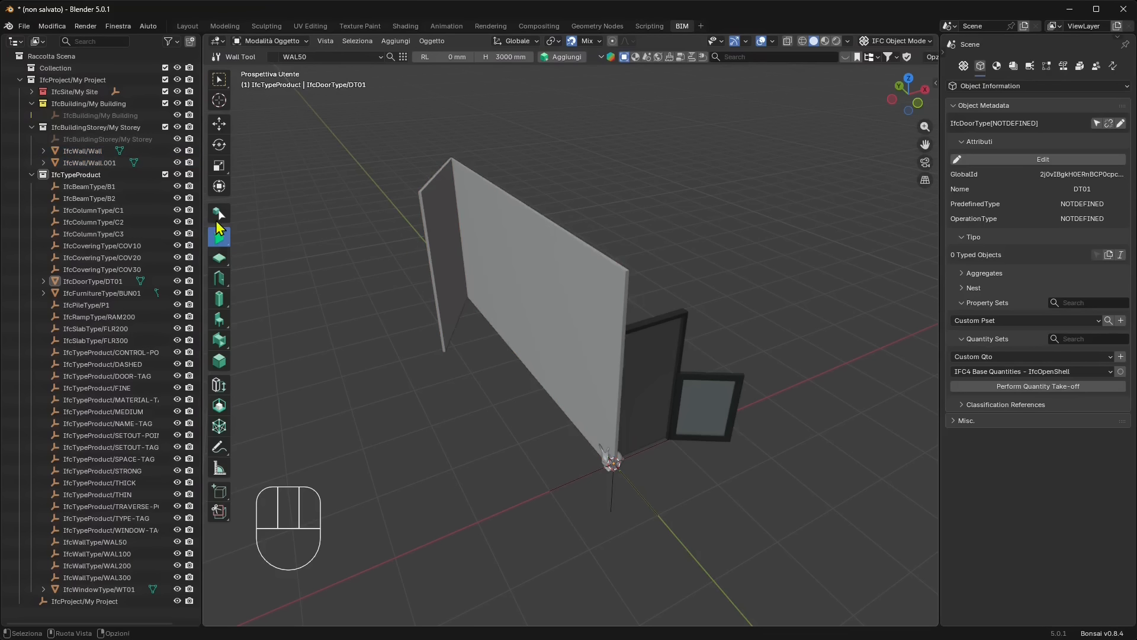
pyautogui.click(218, 215)
pyautogui.click(550, 278)
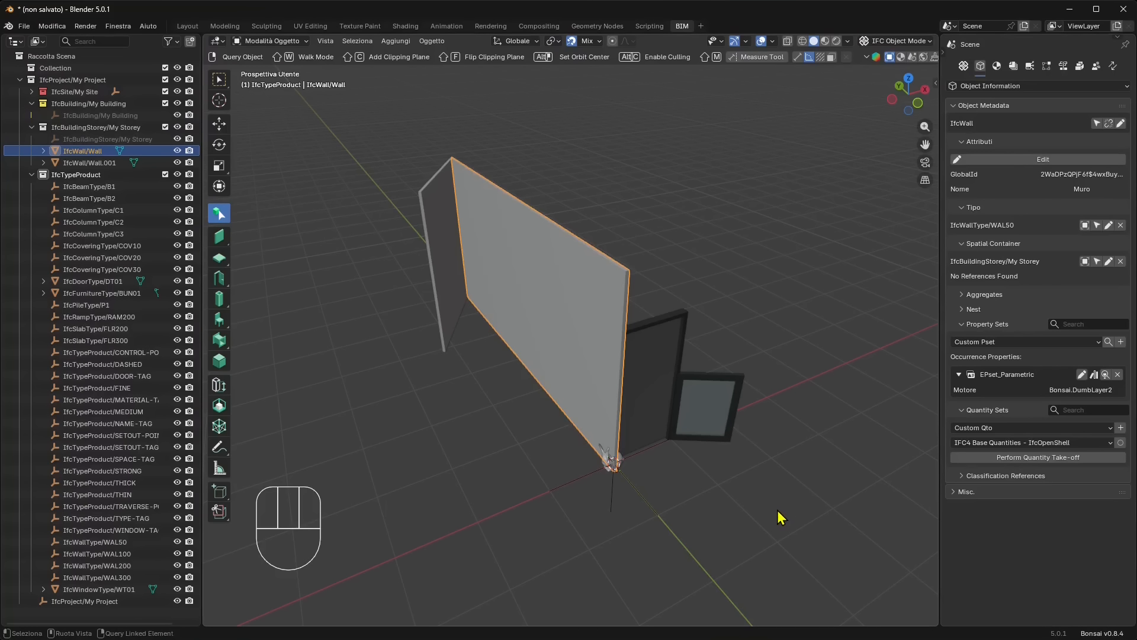
pyautogui.moveTo(786, 455); pyautogui.dragTo(664, 38, button='middle')
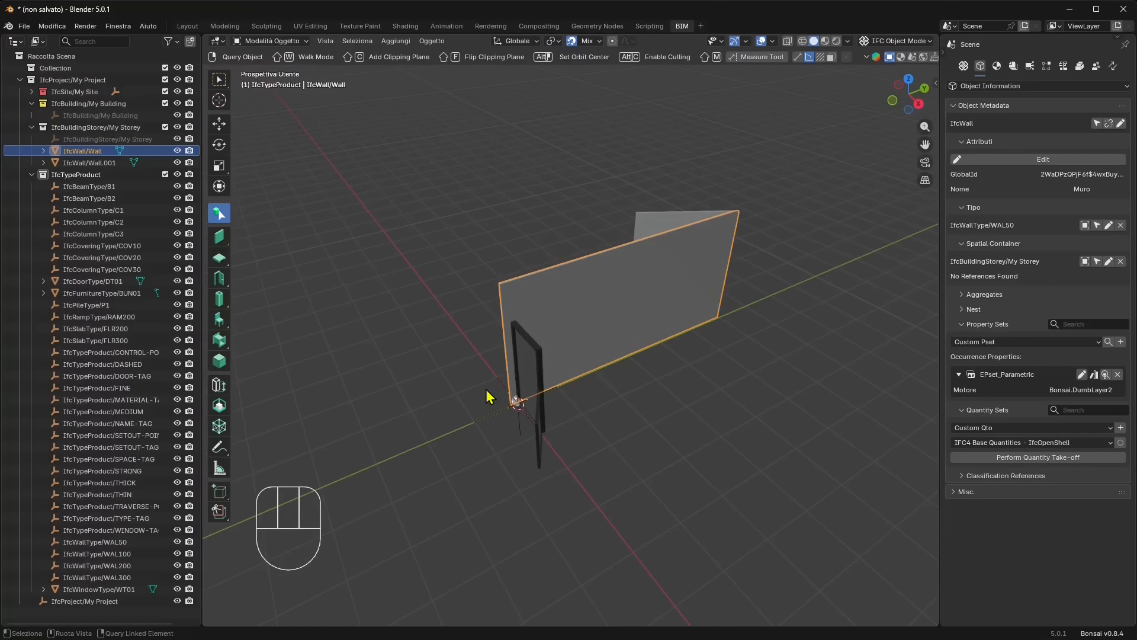
pyautogui.moveTo(378, 248); pyautogui.dragTo(525, 248, button='middle')
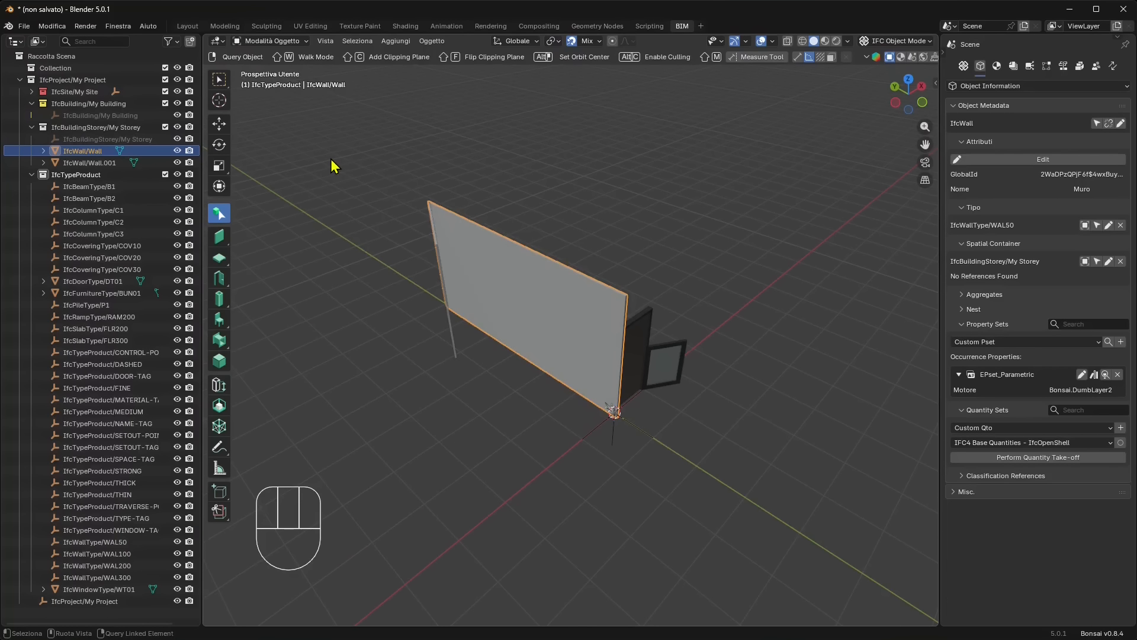
pyautogui.moveTo(347, 323); pyautogui.dragTo(365, 301, button='middle')
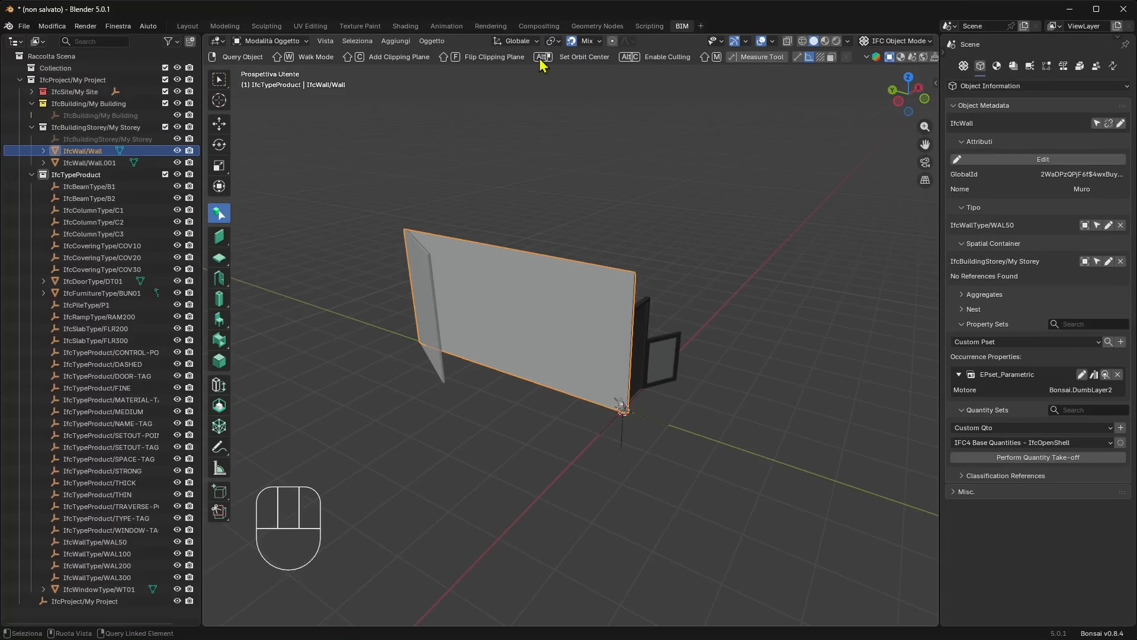
pyautogui.moveTo(543, 66); pyautogui.dragTo(419, 46, button='middle')
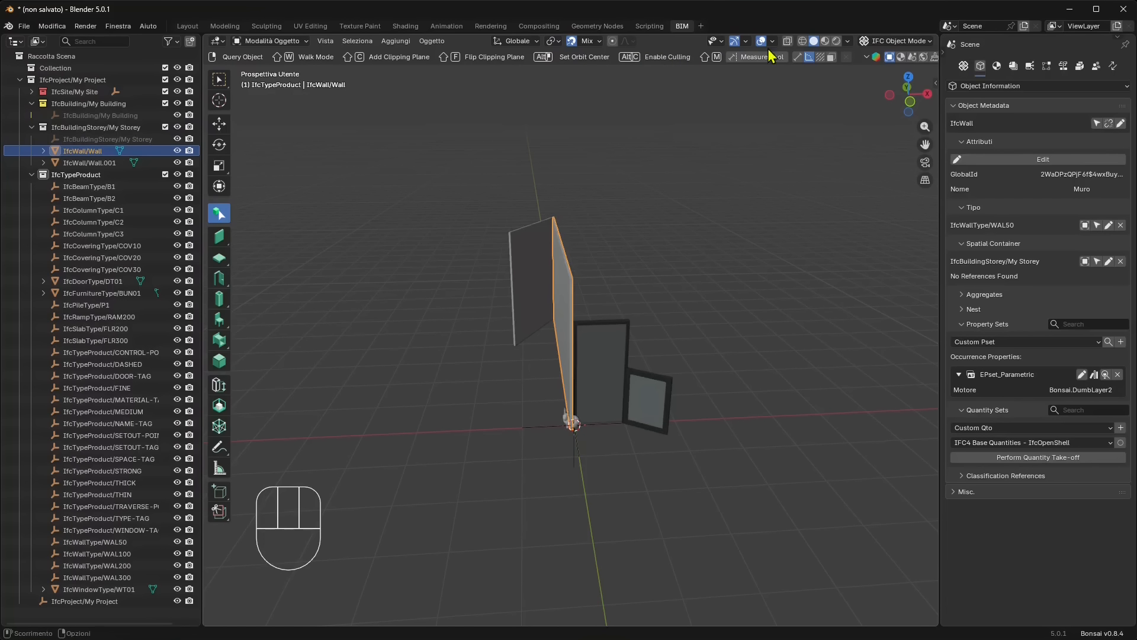
pyautogui.moveTo(746, 42); pyautogui.dragTo(573, 269, button='middle')
# Clear the wall selection, start Walk Mode, and try moving the viewpoint up, sideways and backward in front of the walls
pyautogui.click(379, 201)
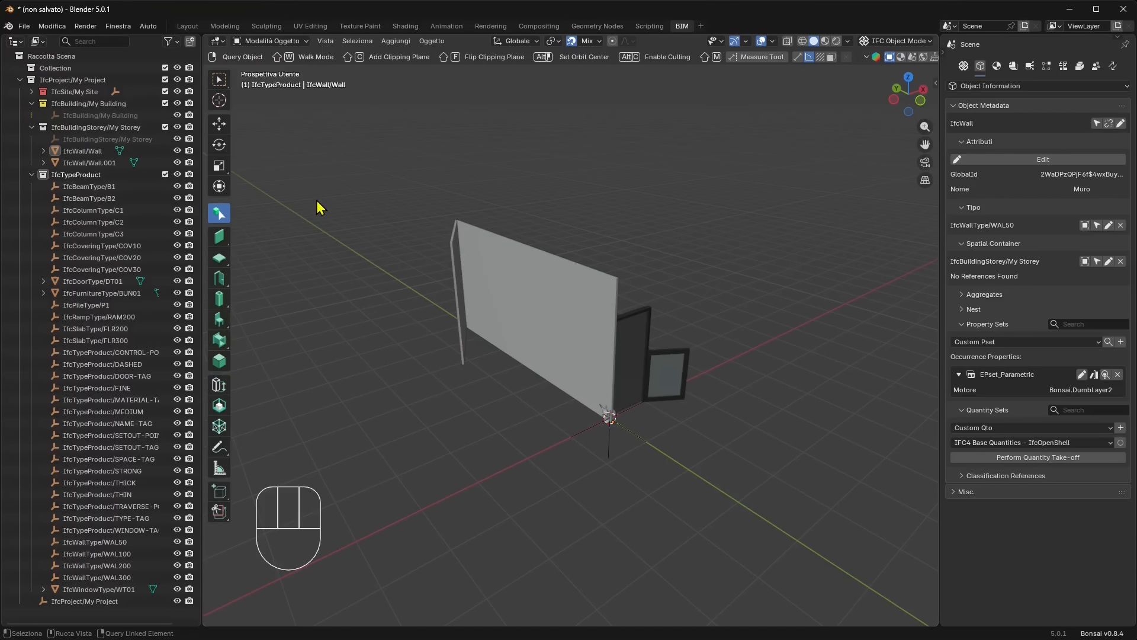
pyautogui.press('shift')
pyautogui.hotkey('shift', 'w')
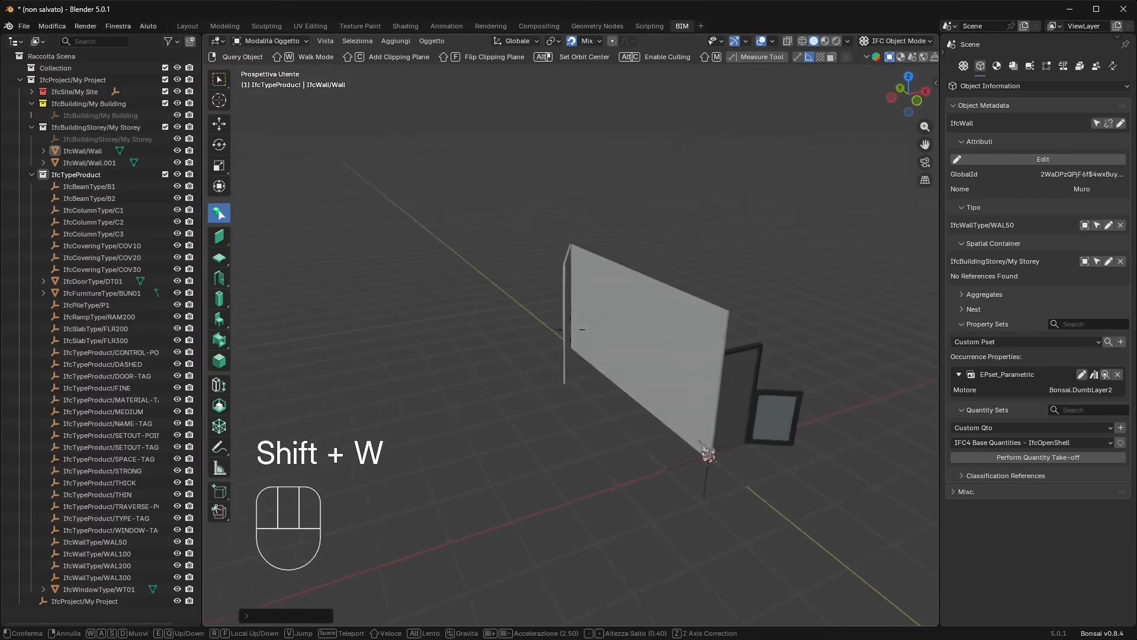
pyautogui.press('e')
pyautogui.press('e')
pyautogui.press('d')
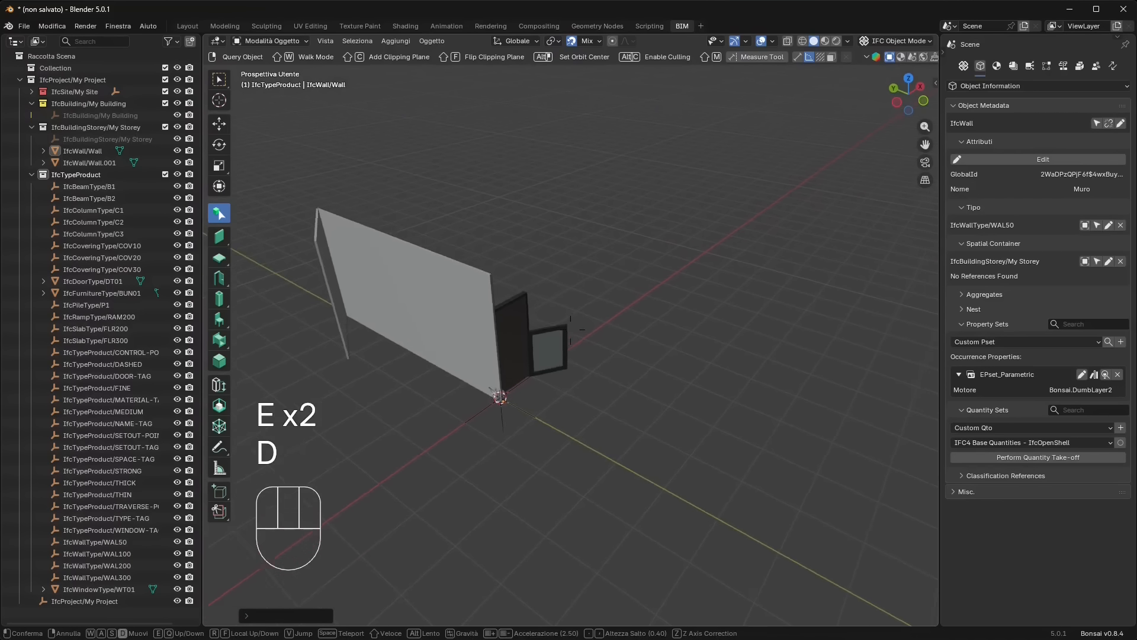
pyautogui.press('a')
pyautogui.press('a')
pyautogui.press('a')
pyautogui.press('a')
pyautogui.press('a')
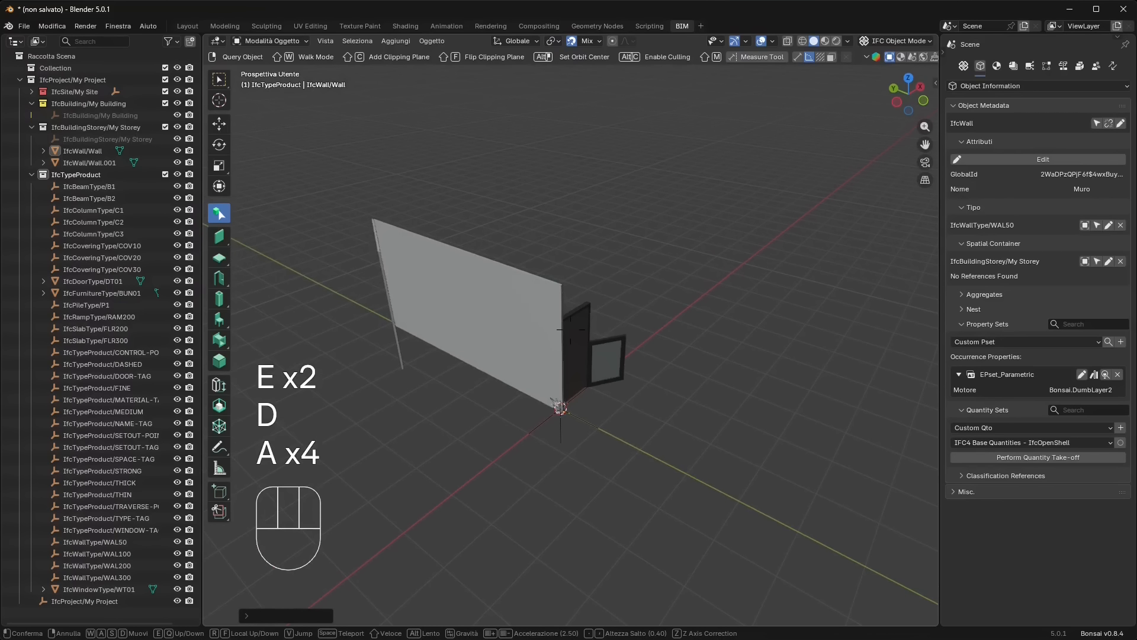
pyautogui.press('a')
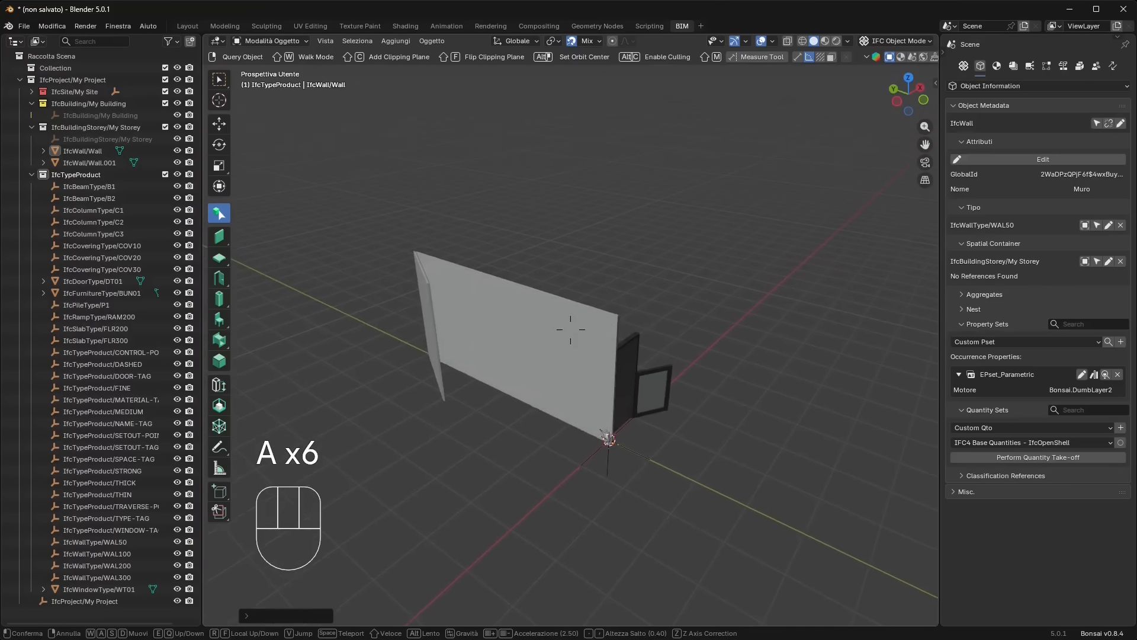
pyautogui.press('s')
pyautogui.press('s')
pyautogui.press('s')
pyautogui.press('s')
pyautogui.press('s')
pyautogui.press('s')
pyautogui.press('s')
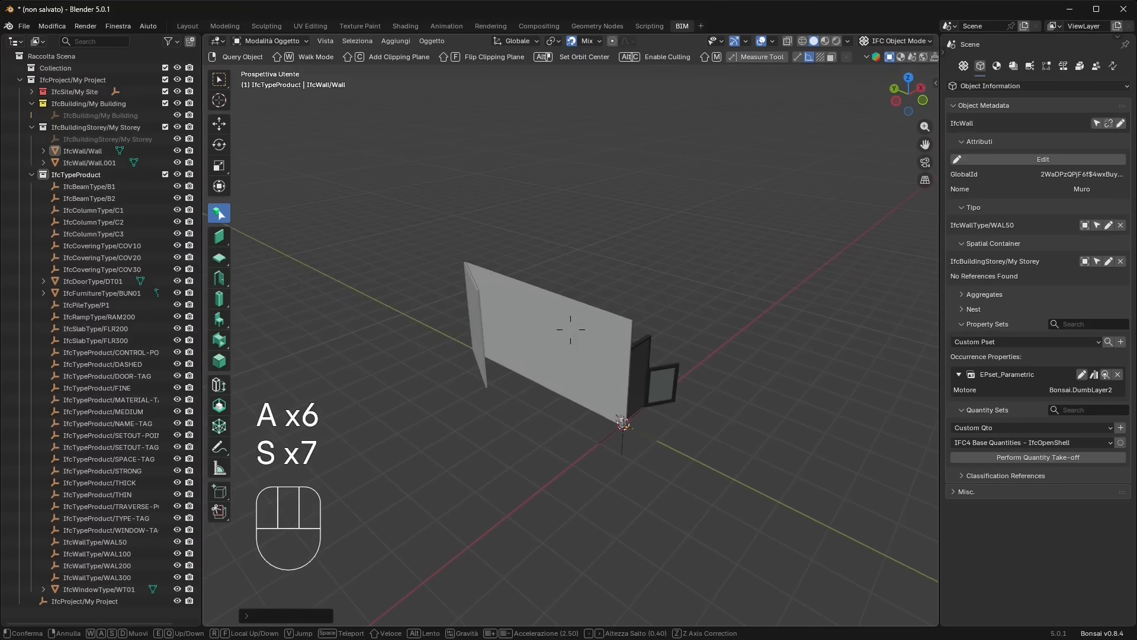
pyautogui.press('d')
pyautogui.press('d')
pyautogui.press('d')
pyautogui.press('d')
pyautogui.press('d')
pyautogui.press('d')
pyautogui.press('d')
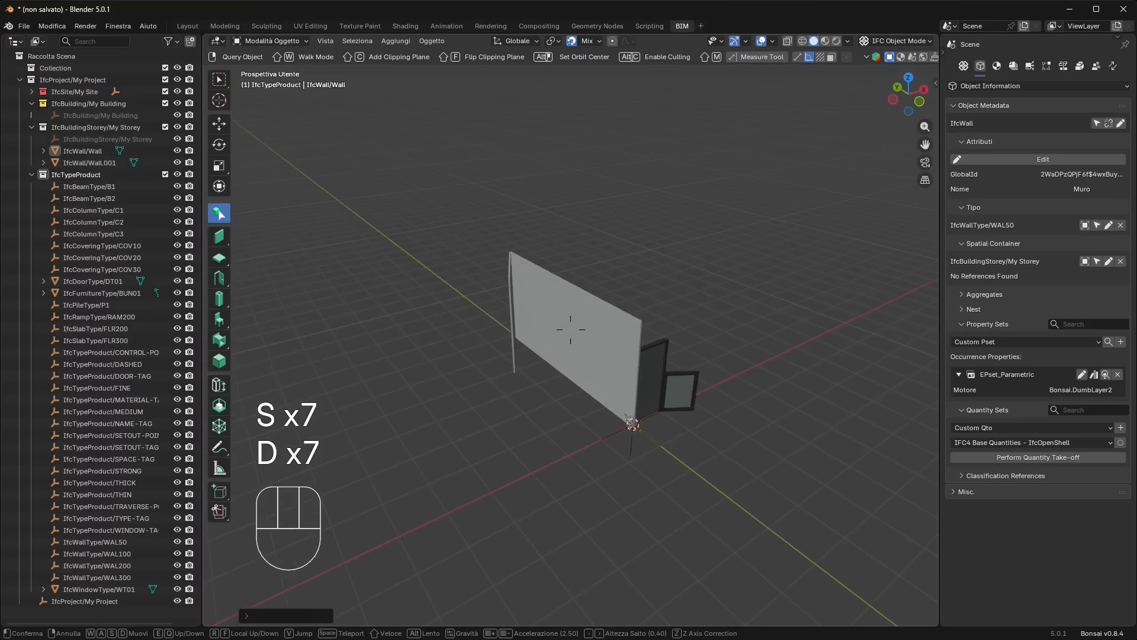
# Walk forward in Walk Mode toward the corner of the long wall and the door
pyautogui.press('w')
pyautogui.press('w')
pyautogui.press('w')
pyautogui.press('w')
pyautogui.press('w')
pyautogui.press('w')
pyautogui.press('w')
pyautogui.press('w')
pyautogui.press('w')
pyautogui.press('w')
pyautogui.press('w')
pyautogui.press('w')
pyautogui.press('w')
pyautogui.press('w')
pyautogui.press('w')
pyautogui.press('w')
pyautogui.press('w')
pyautogui.press('w')
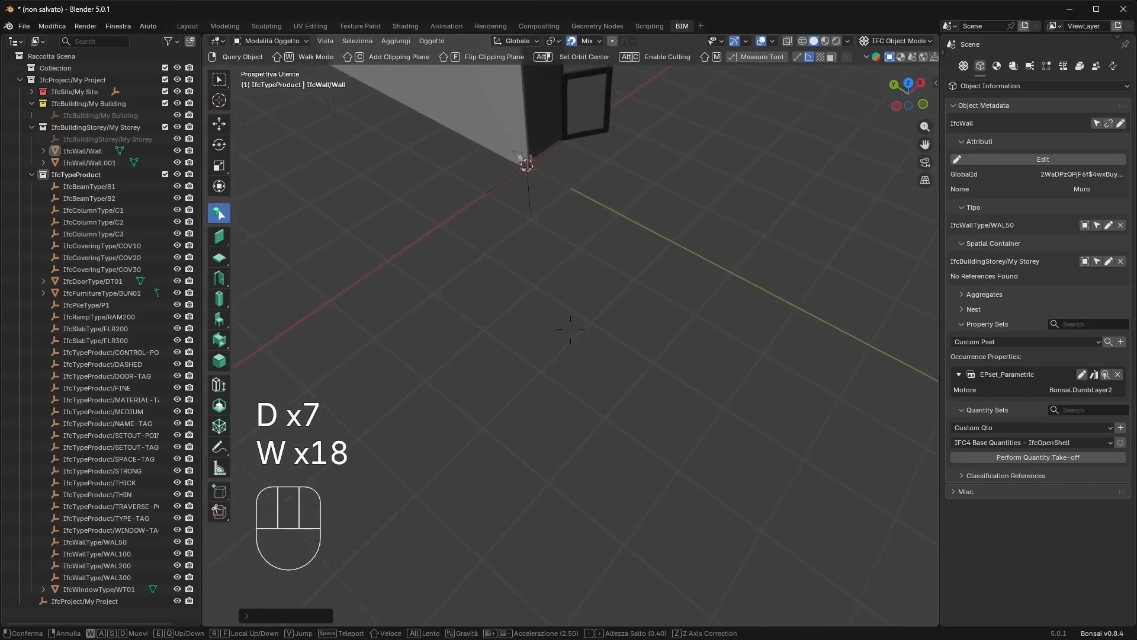
pyautogui.press('w')
pyautogui.press('w')
pyautogui.press('w')
pyautogui.press('w')
pyautogui.press('w')
pyautogui.press('w')
pyautogui.press('w')
pyautogui.press('w')
pyautogui.press('w')
pyautogui.press('w')
pyautogui.press('w')
# Move the viewpoint sideways to the right in Walk Mode, circling around the door and window to view them from behind
pyautogui.press('d')
pyautogui.press('d')
pyautogui.press('d')
pyautogui.press('d')
pyautogui.press('d')
pyautogui.press('d')
pyautogui.press('d')
pyautogui.press('d')
pyautogui.press('d')
pyautogui.press('d')
pyautogui.press('d')
pyautogui.press('d')
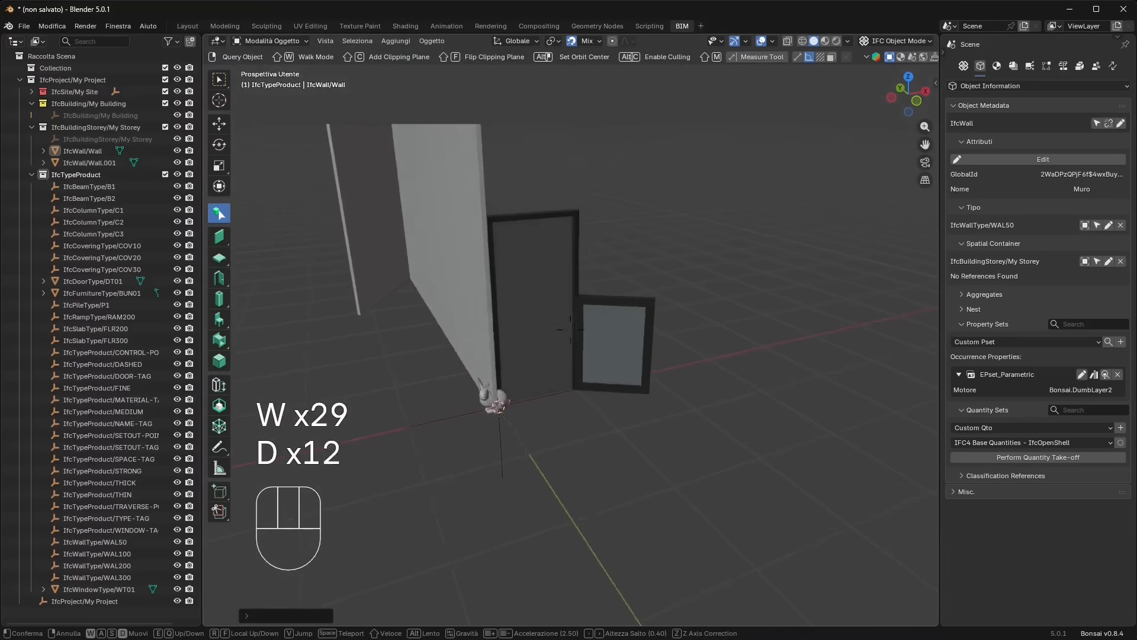
pyautogui.press('d')
pyautogui.press('d')
pyautogui.press('d')
pyautogui.press('d')
pyautogui.press('d')
pyautogui.press('d')
pyautogui.press('d')
pyautogui.press('d')
pyautogui.press('d')
pyautogui.press('d')
pyautogui.press('d')
pyautogui.press('d')
pyautogui.press('d')
pyautogui.press('d')
pyautogui.press('d')
pyautogui.press('d')
pyautogui.press('d')
pyautogui.press('d')
pyautogui.press('d')
pyautogui.press('d')
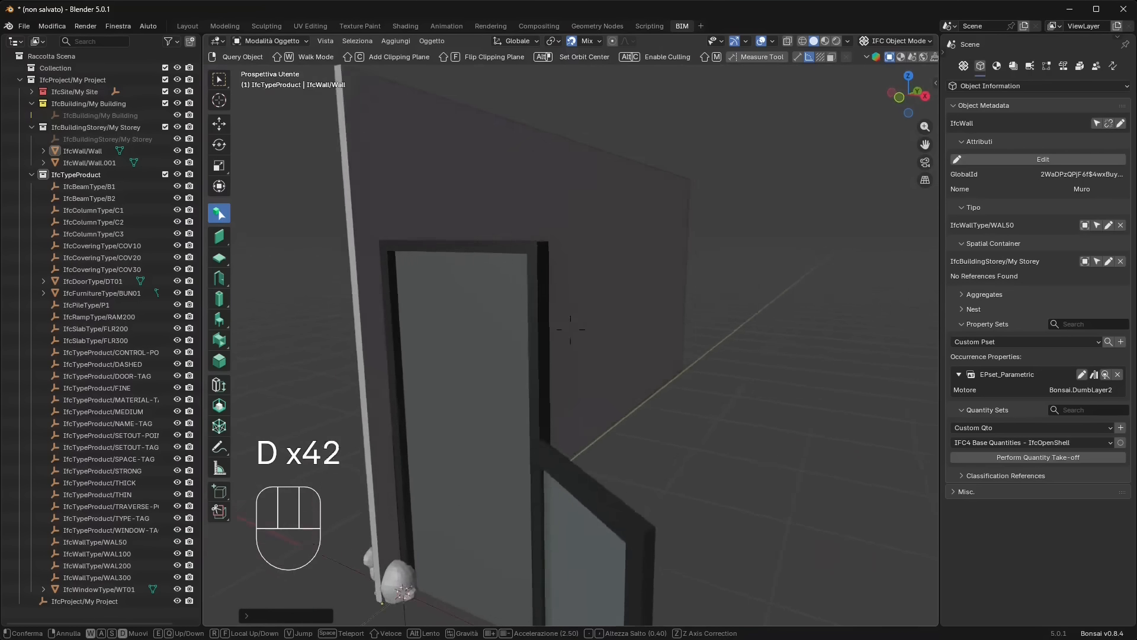
pyautogui.press('d')
pyautogui.press('d')
pyautogui.press('d')
pyautogui.press('d')
pyautogui.press('d')
pyautogui.press('d')
pyautogui.press('d')
pyautogui.press('d')
pyautogui.press('d')
pyautogui.press('d')
pyautogui.press('d')
pyautogui.press('d')
pyautogui.press('d')
pyautogui.press('d')
pyautogui.press('d')
pyautogui.press('d')
pyautogui.press('d')
pyautogui.press('d')
pyautogui.press('d')
pyautogui.press('d')
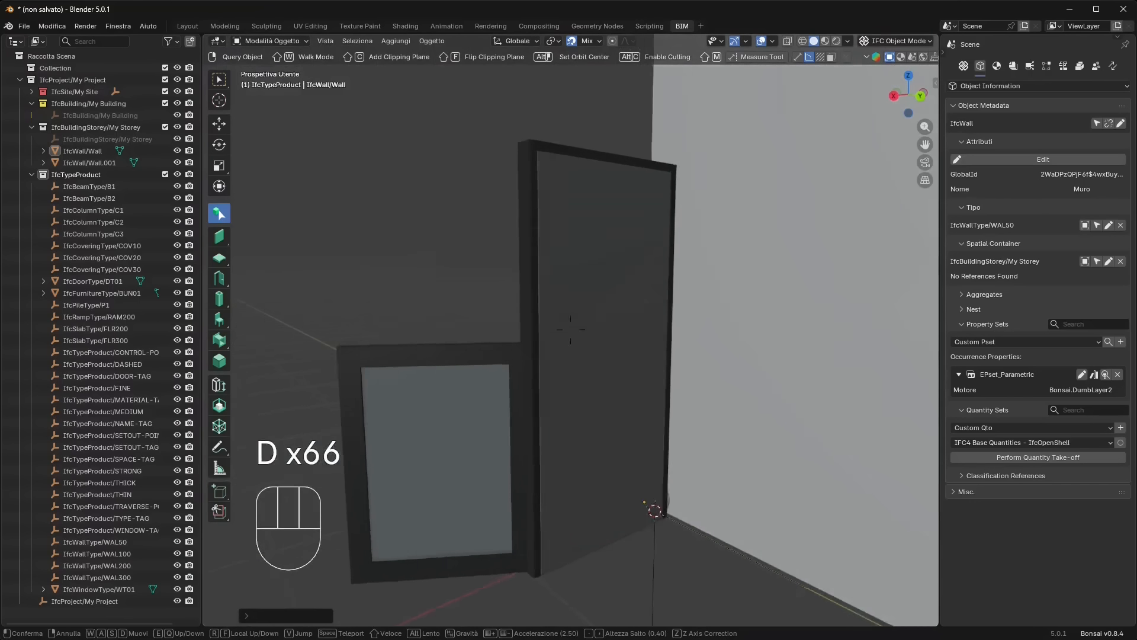
# Move the viewpoint sideways to the left in Walk Mode, circling back to the front of the door and window
pyautogui.press('a')
pyautogui.press('a')
pyautogui.press('a')
pyautogui.press('a')
pyautogui.press('a')
pyautogui.press('a')
pyautogui.press('a')
pyautogui.press('a')
pyautogui.press('a')
pyautogui.press('a')
pyautogui.press('a')
pyautogui.press('a')
pyautogui.press('a')
pyautogui.press('a')
pyautogui.press('a')
pyautogui.press('a')
pyautogui.press('a')
pyautogui.press('a')
pyautogui.press('a')
pyautogui.press('a')
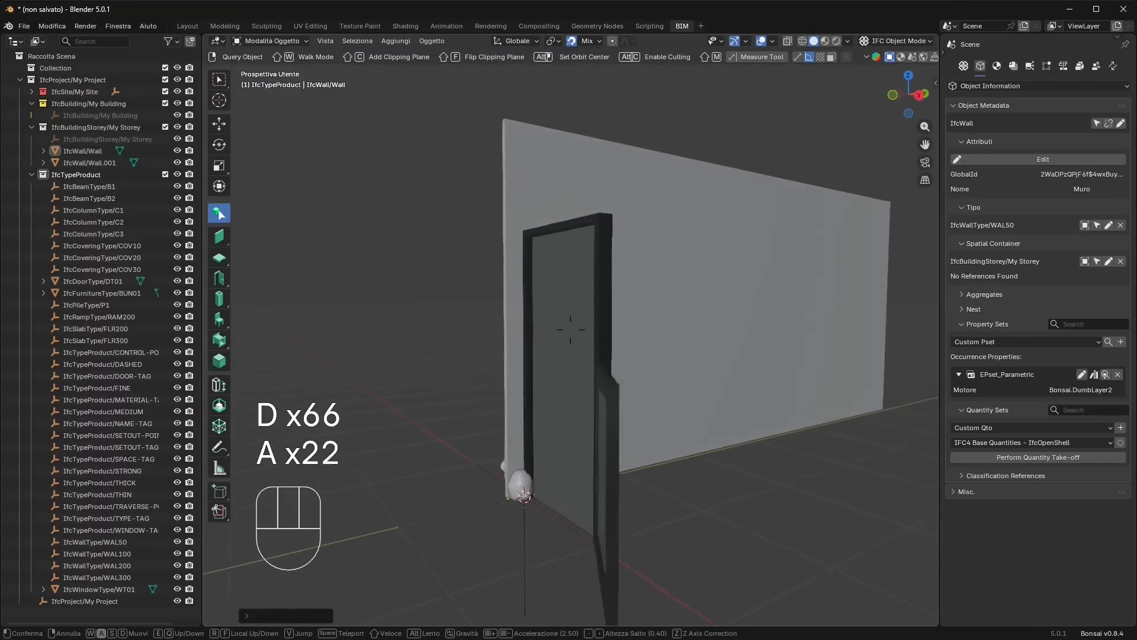
pyautogui.press('a')
pyautogui.press('a')
pyautogui.press('a')
pyautogui.press('a')
pyautogui.press('a')
pyautogui.press('a')
pyautogui.press('a')
pyautogui.press('a')
pyautogui.press('a')
pyautogui.press('a')
pyautogui.press('a')
pyautogui.press('a')
pyautogui.press('a')
pyautogui.press('a')
pyautogui.press('a')
pyautogui.press('a')
pyautogui.press('a')
pyautogui.press('a')
pyautogui.press('a')
pyautogui.press('a')
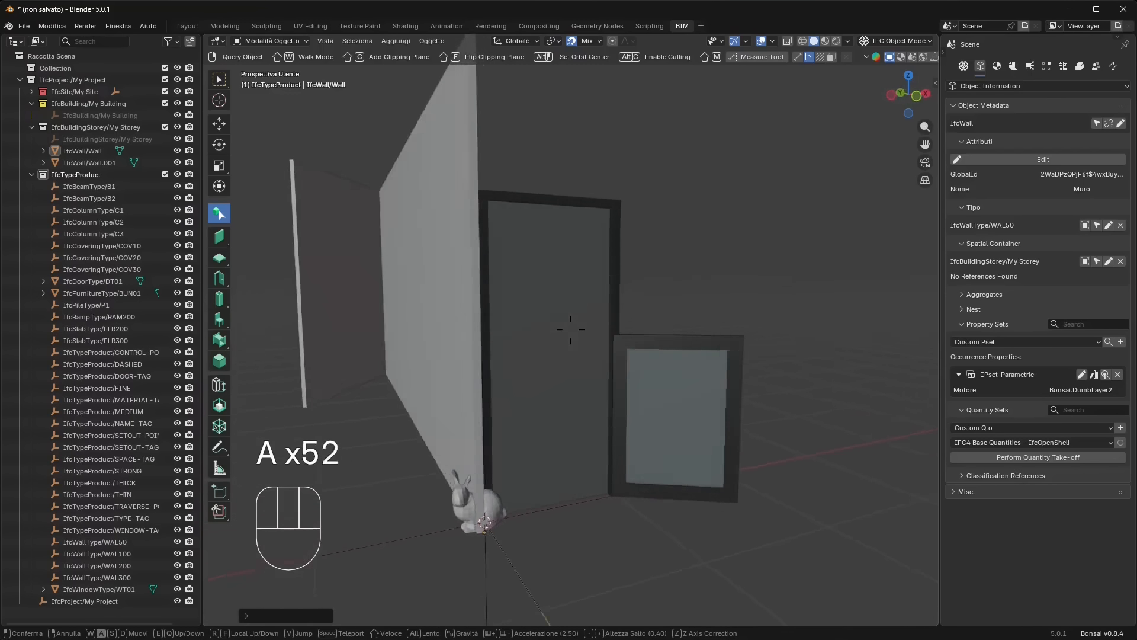
pyautogui.press('a')
pyautogui.press('a')
pyautogui.press('a')
pyautogui.press('a')
pyautogui.press('a')
# Back away from the model, circle once more to view both walls, and leave Walk Mode without keeping its viewpoint
pyautogui.press('s')
pyautogui.press('s')
pyautogui.press('d')
pyautogui.press('d')
pyautogui.press('d')
pyautogui.press('d')
pyautogui.press('s')
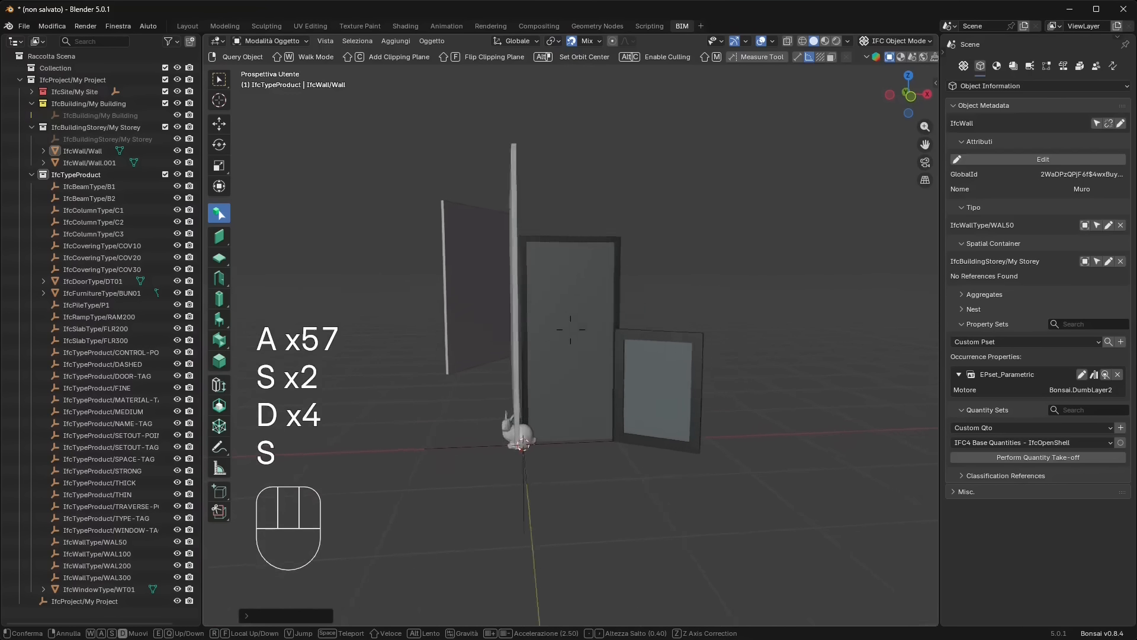
pyautogui.press('a')
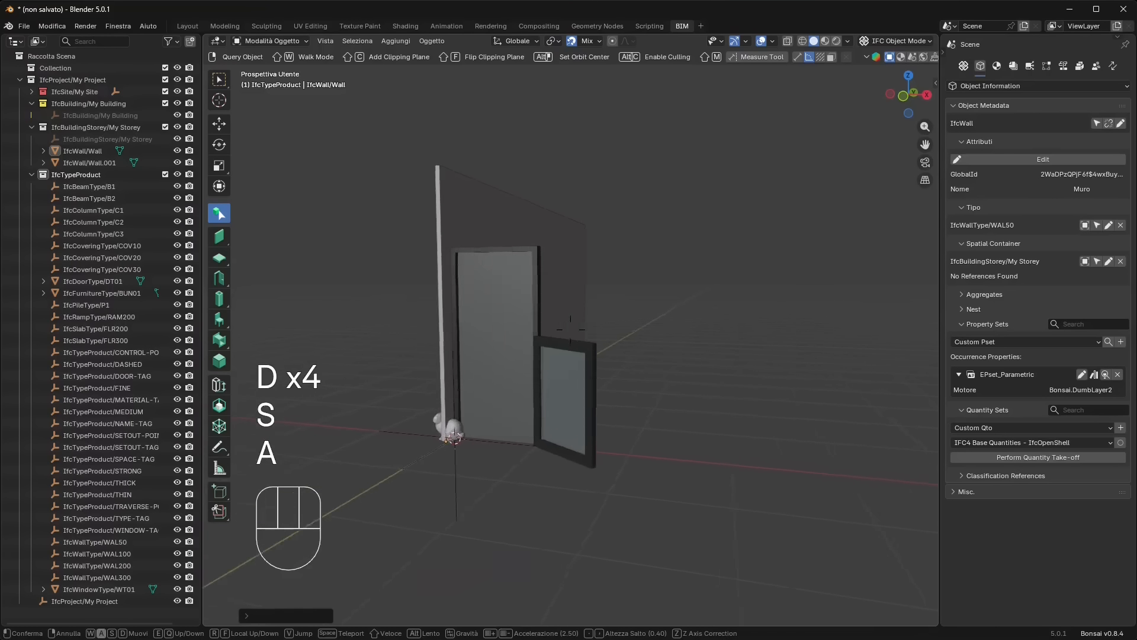
pyautogui.press('a')
pyautogui.press('a')
pyautogui.press('a')
pyautogui.press('a')
pyautogui.press('a')
pyautogui.press('a')
pyautogui.press('a')
pyautogui.press('a')
pyautogui.press('a')
pyautogui.press('a')
pyautogui.press('a')
pyautogui.press('a')
pyautogui.press('a')
pyautogui.press('a')
pyautogui.press('a')
pyautogui.press('a')
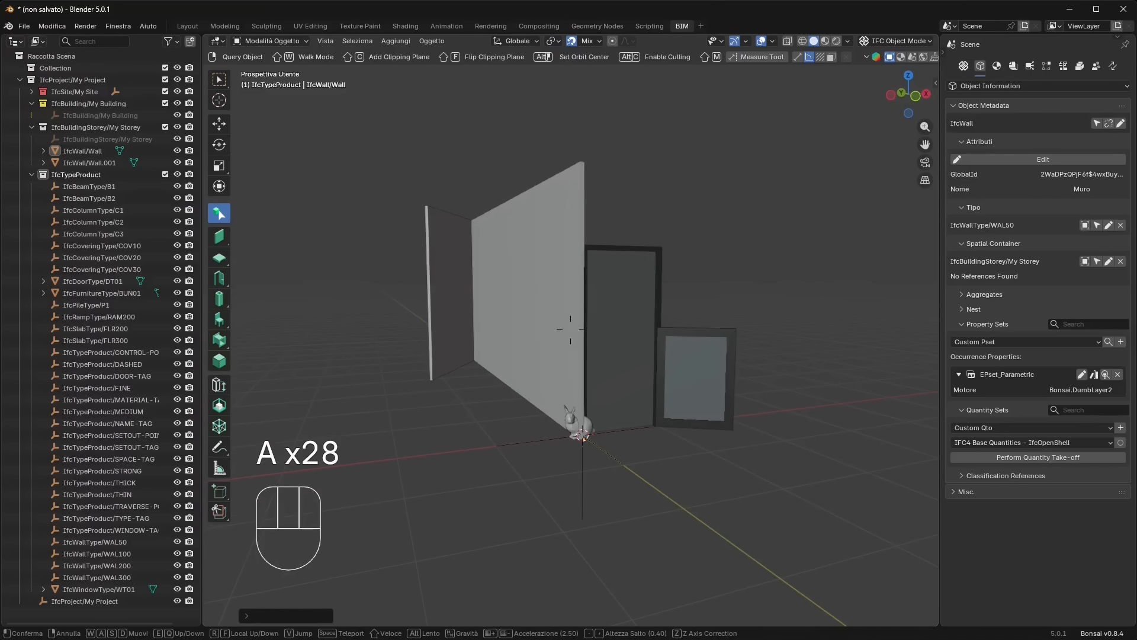
pyautogui.press('Escape')
pyautogui.moveTo(528, 348); pyautogui.dragTo(530, 383, button='middle')
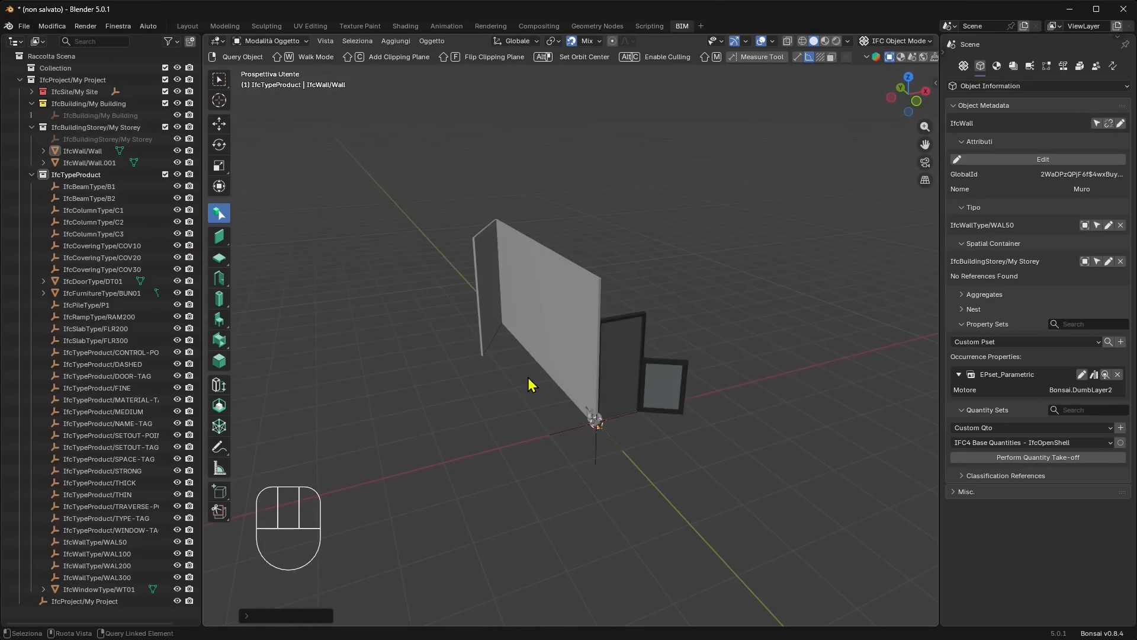
# Save the Blender file as Lesson 02.blend in the BONSAI BIM folder, overwriting the existing file
pyautogui.click(24, 26)
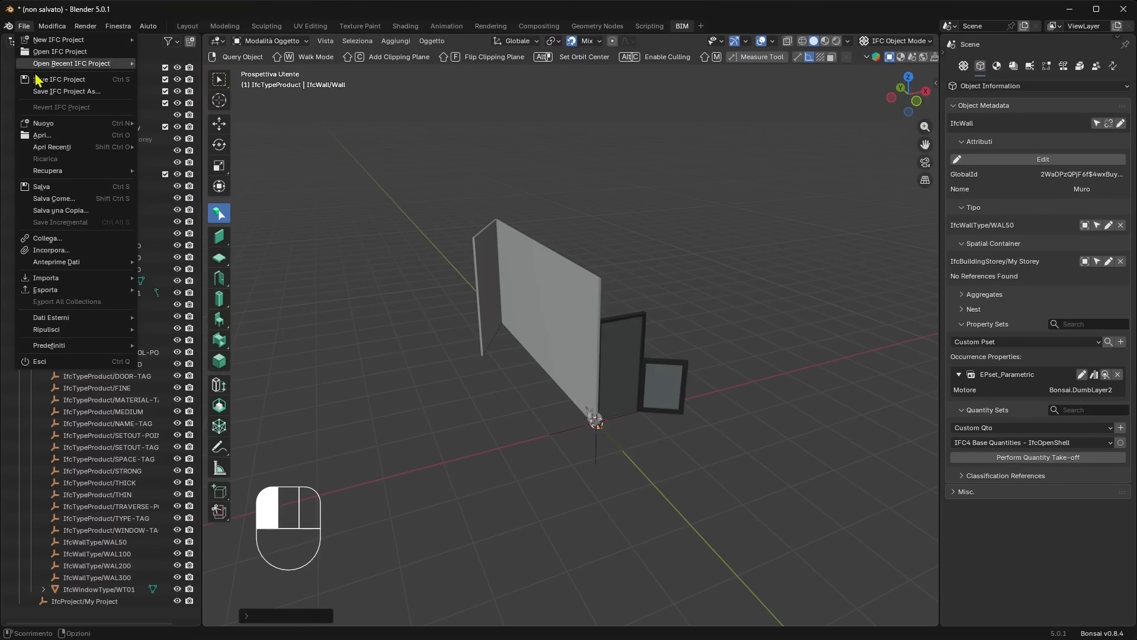
pyautogui.click(65, 200)
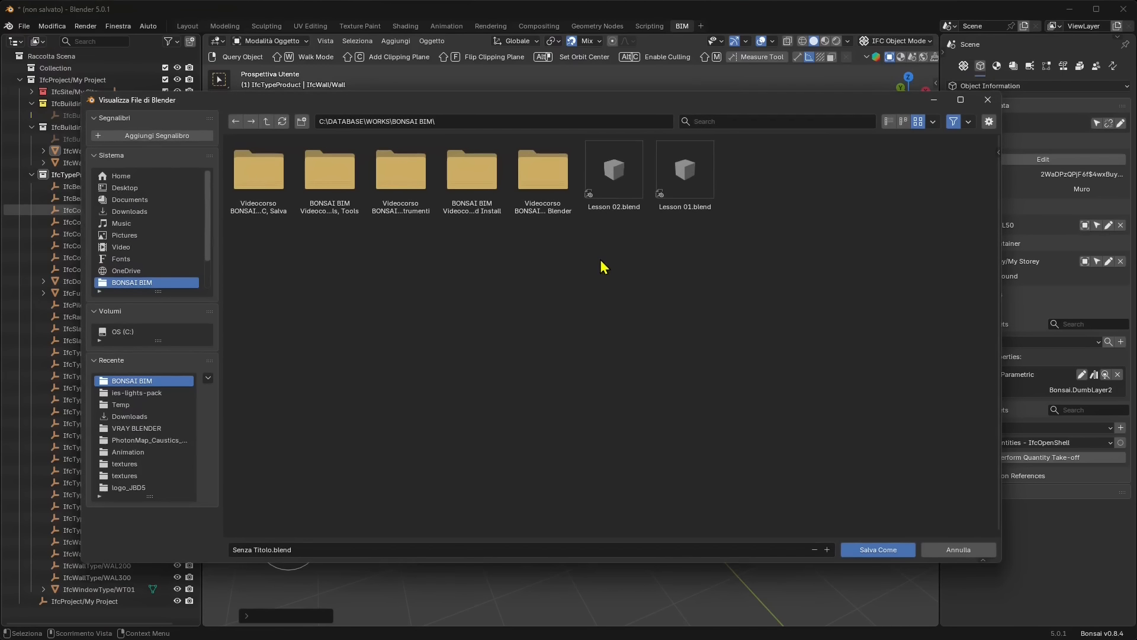
pyautogui.click(623, 212)
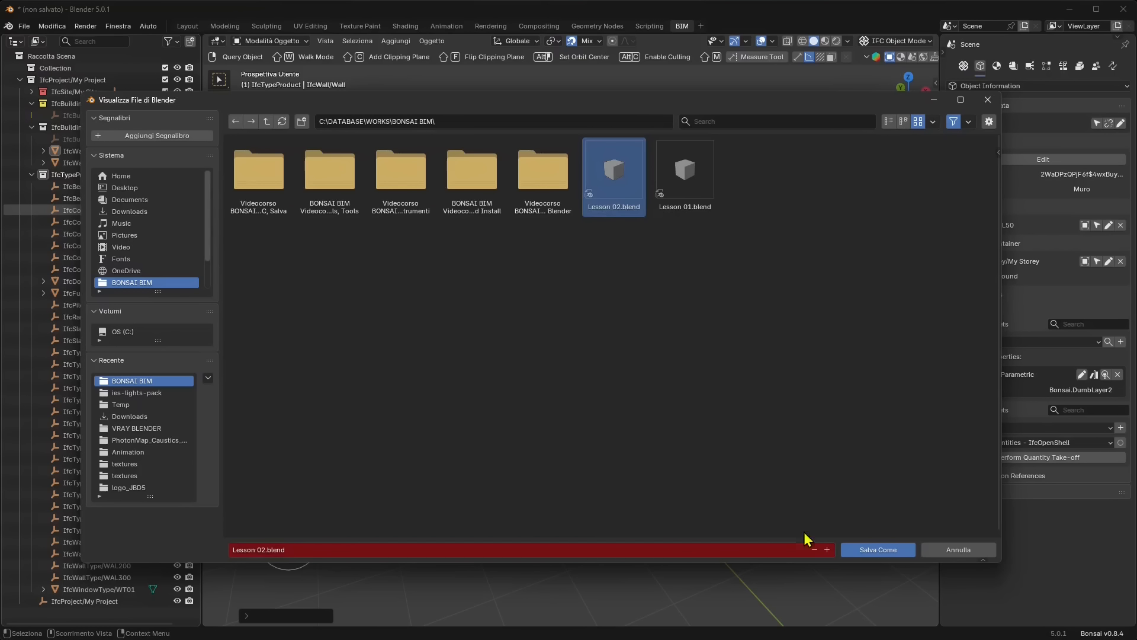
pyautogui.click(872, 551)
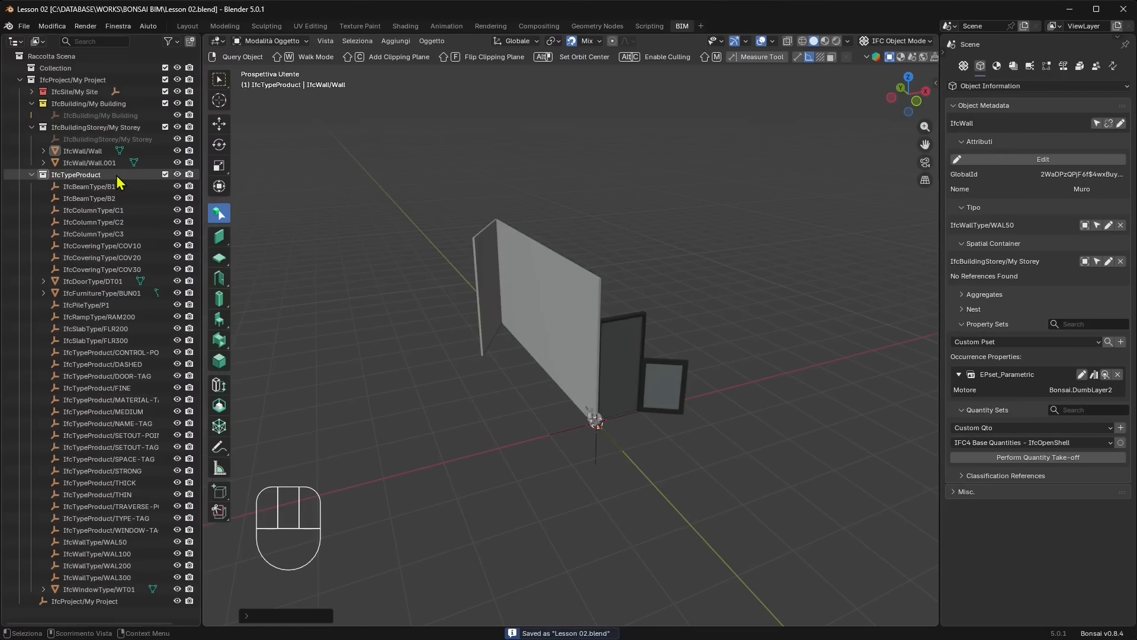
# Save the IFC project as Lezione 01.ifc in the BONSAI BIM folder
pyautogui.click(26, 27)
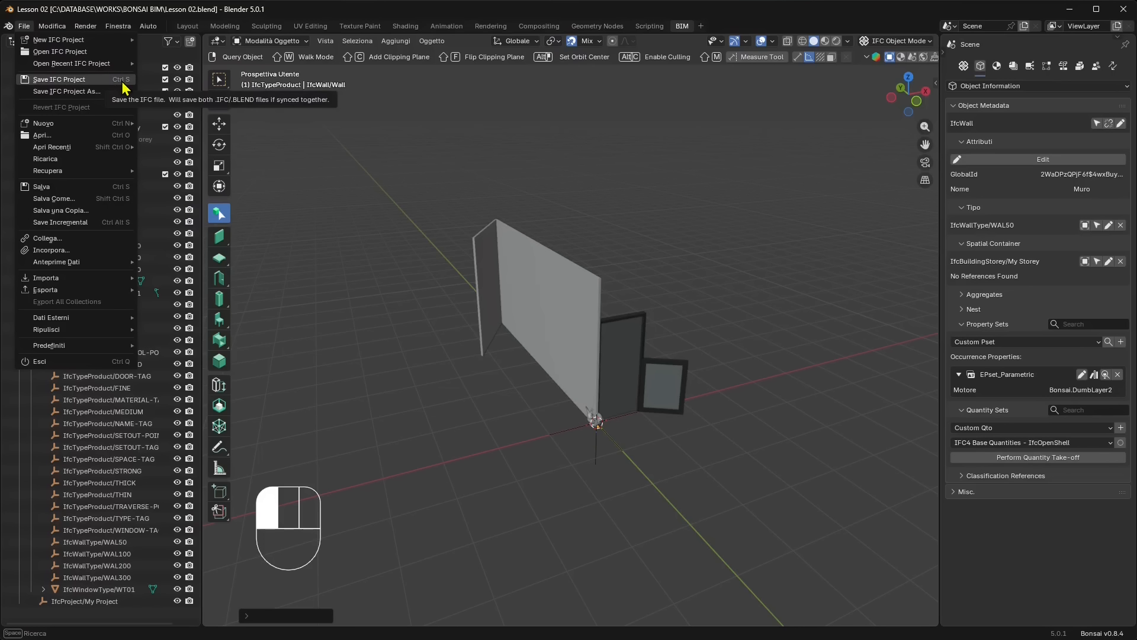
pyautogui.click(66, 92)
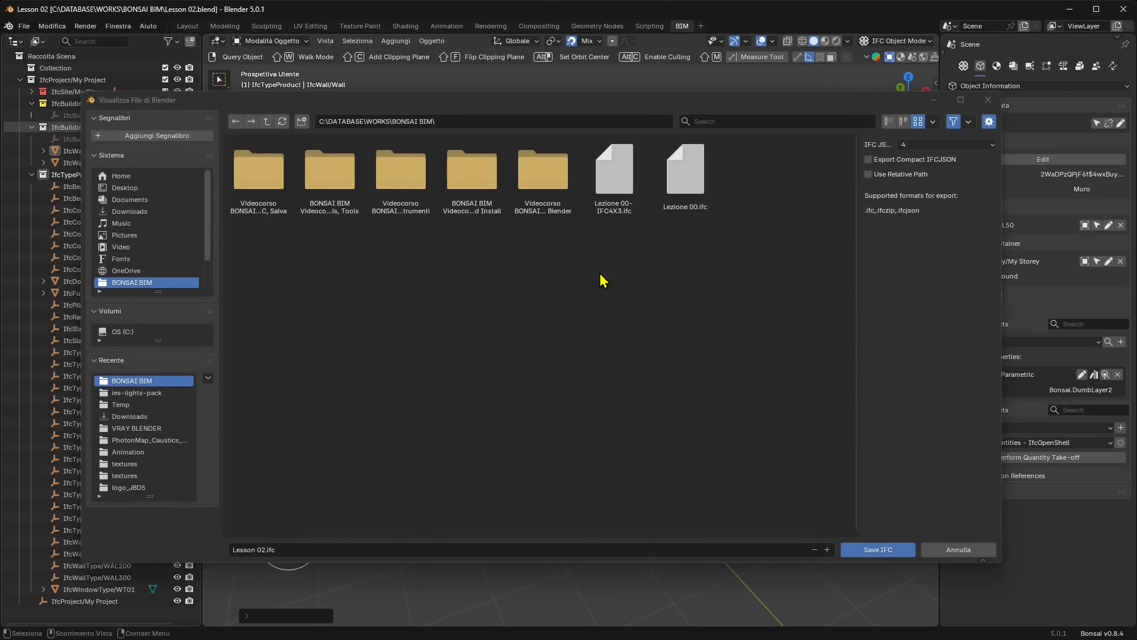
pyautogui.click(672, 208)
pyautogui.click(275, 549)
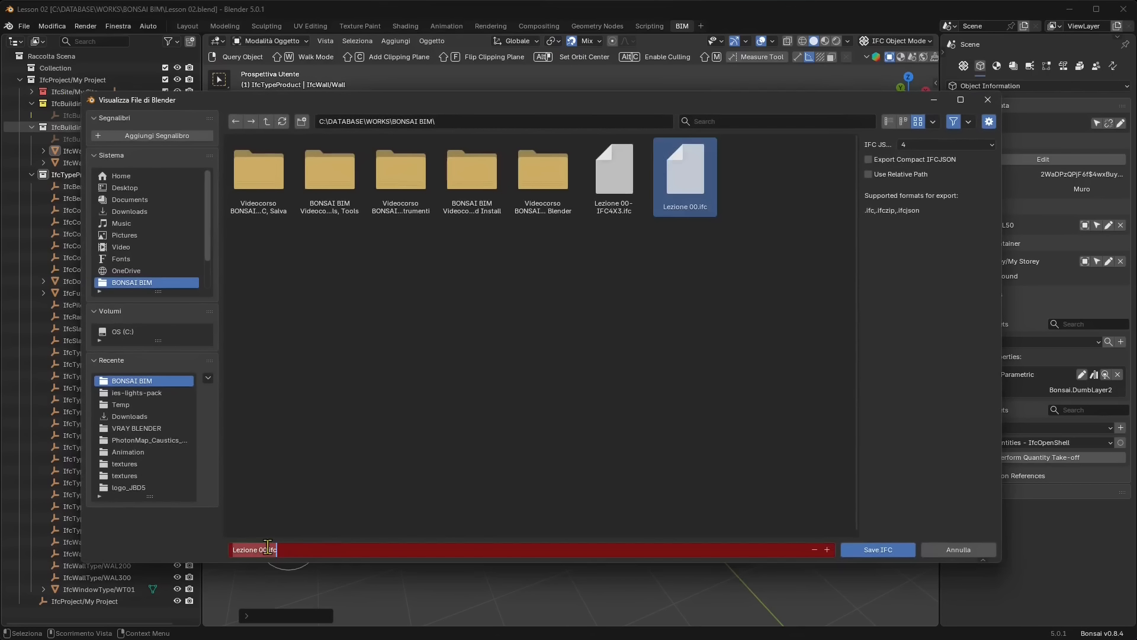
pyautogui.click(273, 550)
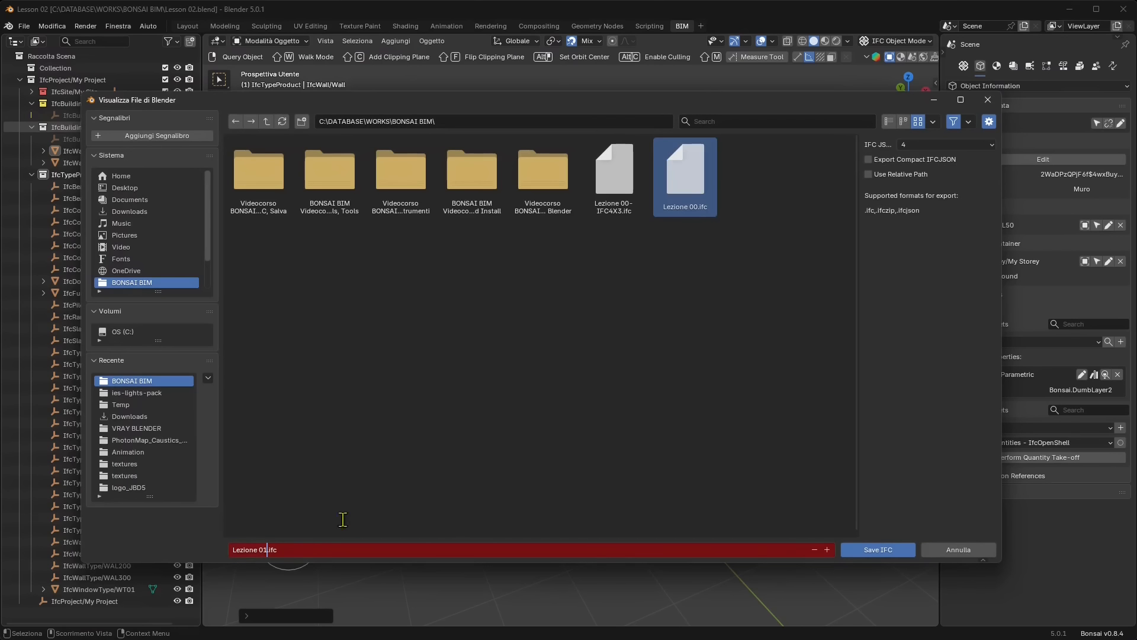
pyautogui.click(862, 551)
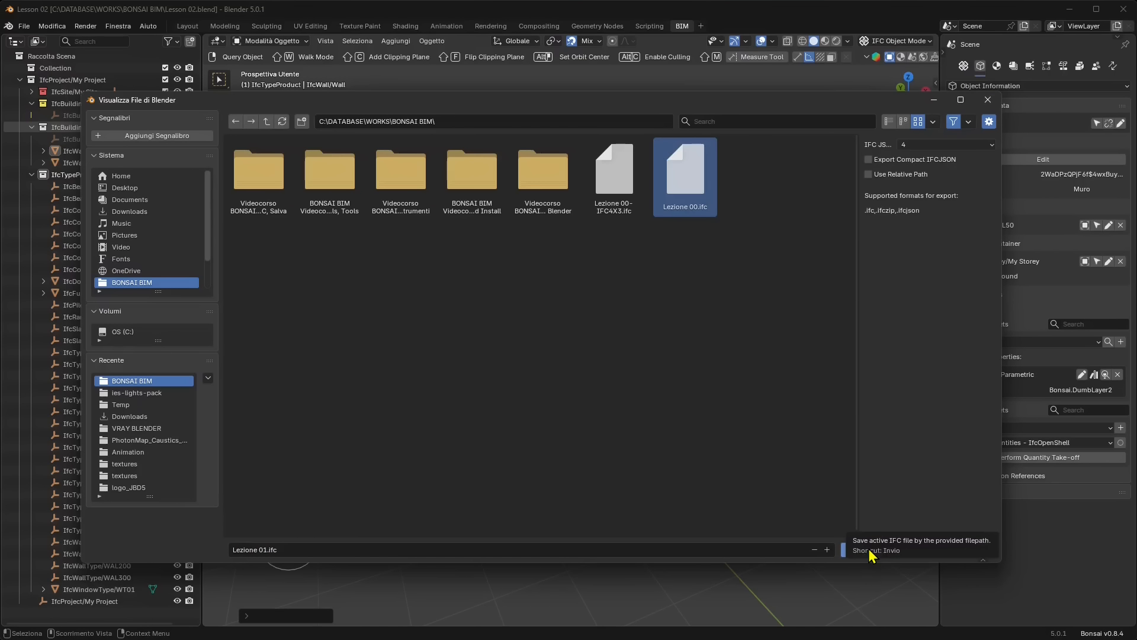
pyautogui.click(844, 550)
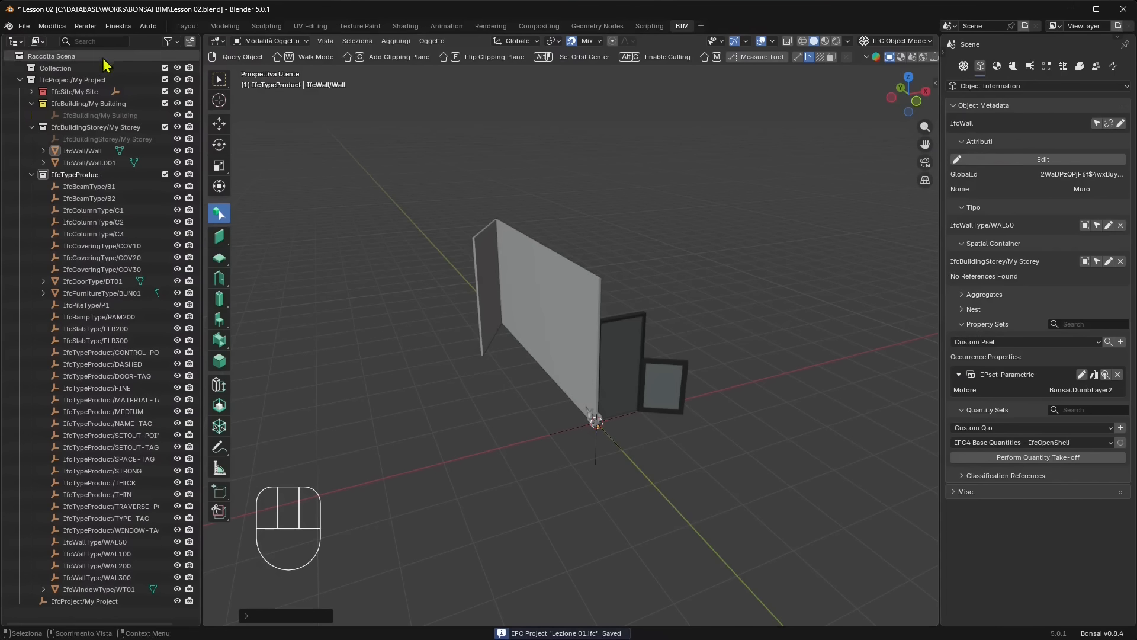
# Start a new file from the Generale template without saving the changes to the current Blender file
pyautogui.click(28, 26)
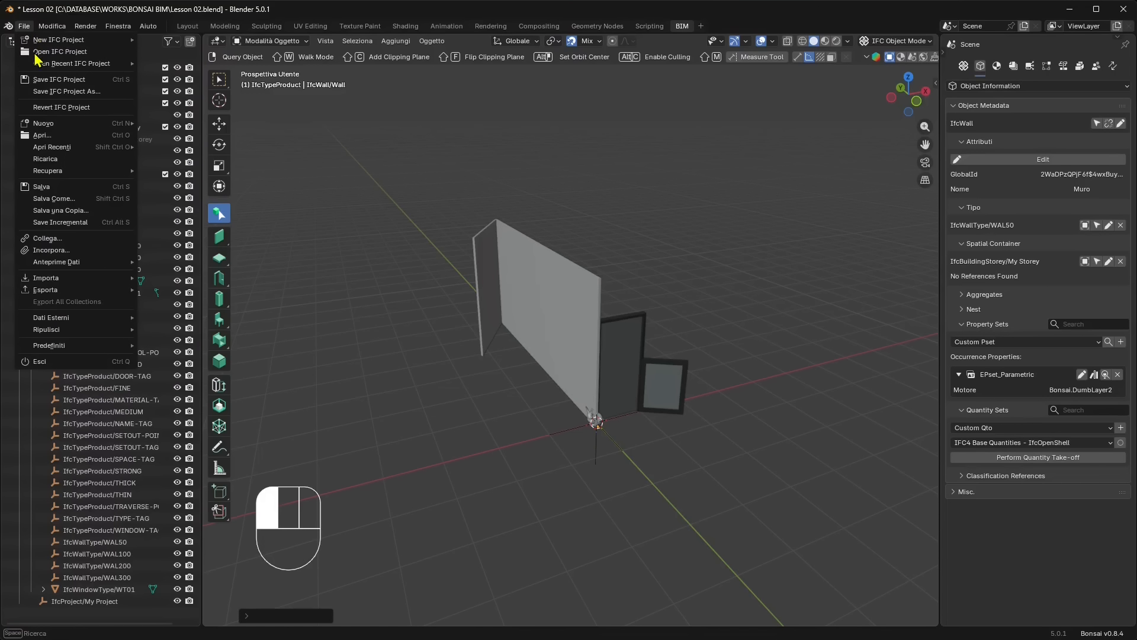
pyautogui.moveTo(53, 40)
pyautogui.moveTo(86, 125)
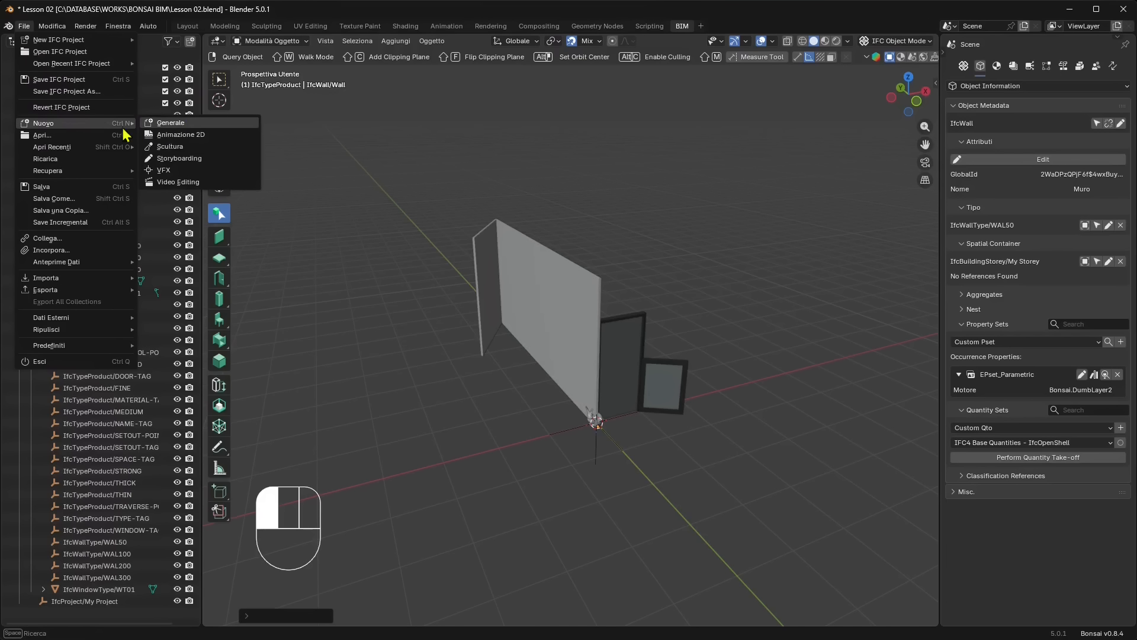
pyautogui.click(159, 123)
pyautogui.click(572, 349)
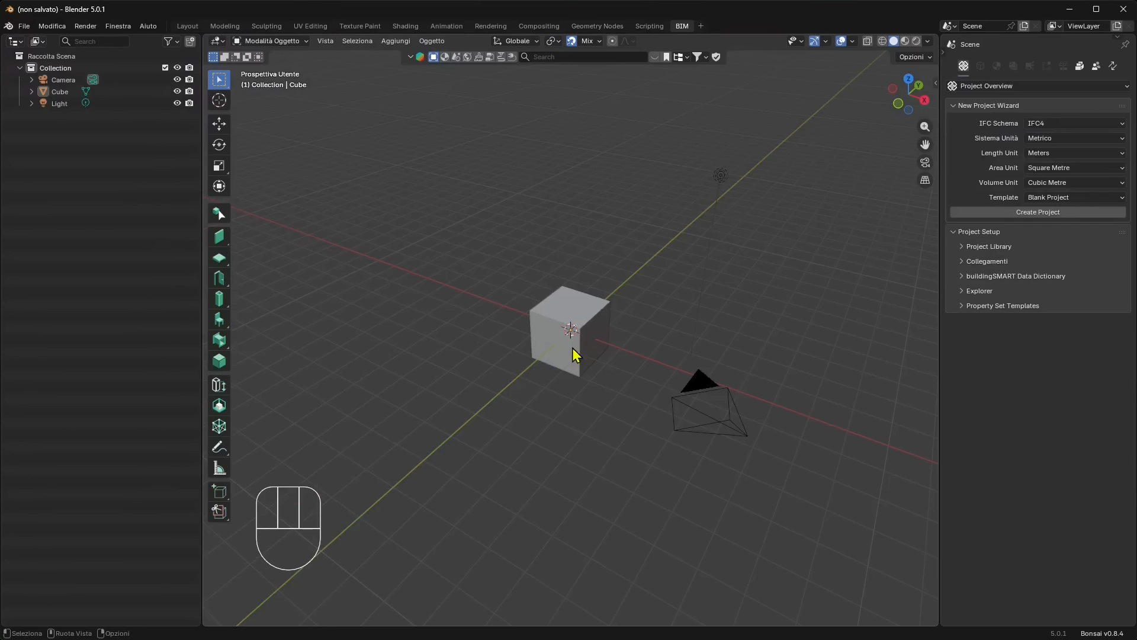
# Select the default cube, light and camera together and delete them from the scene
pyautogui.click(582, 327)
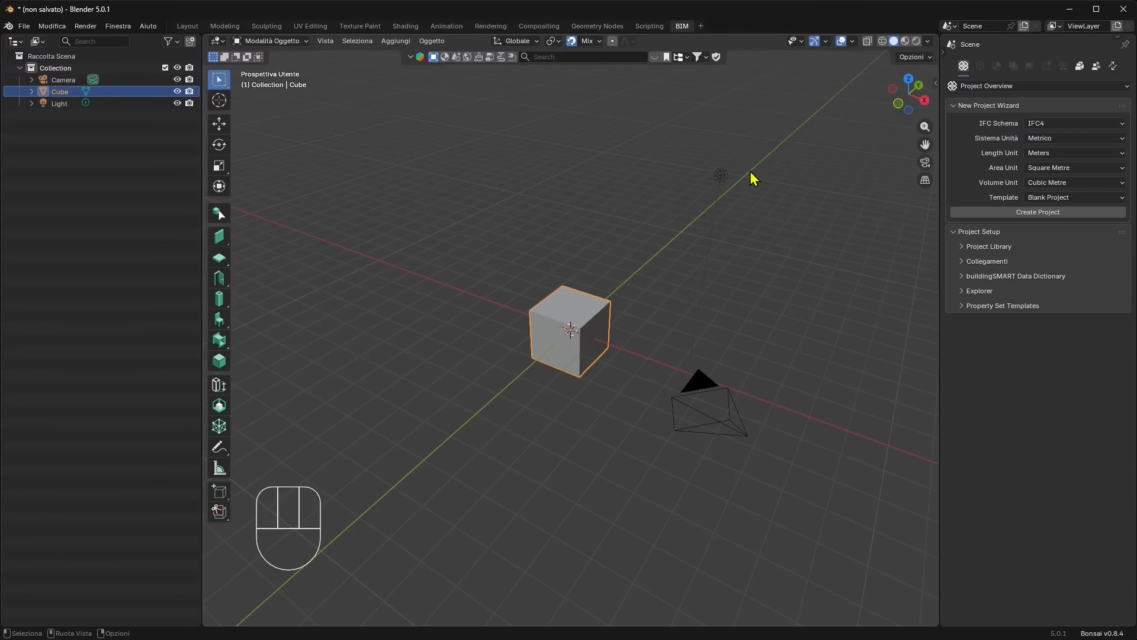
pyautogui.click(722, 177)
pyautogui.click(705, 422)
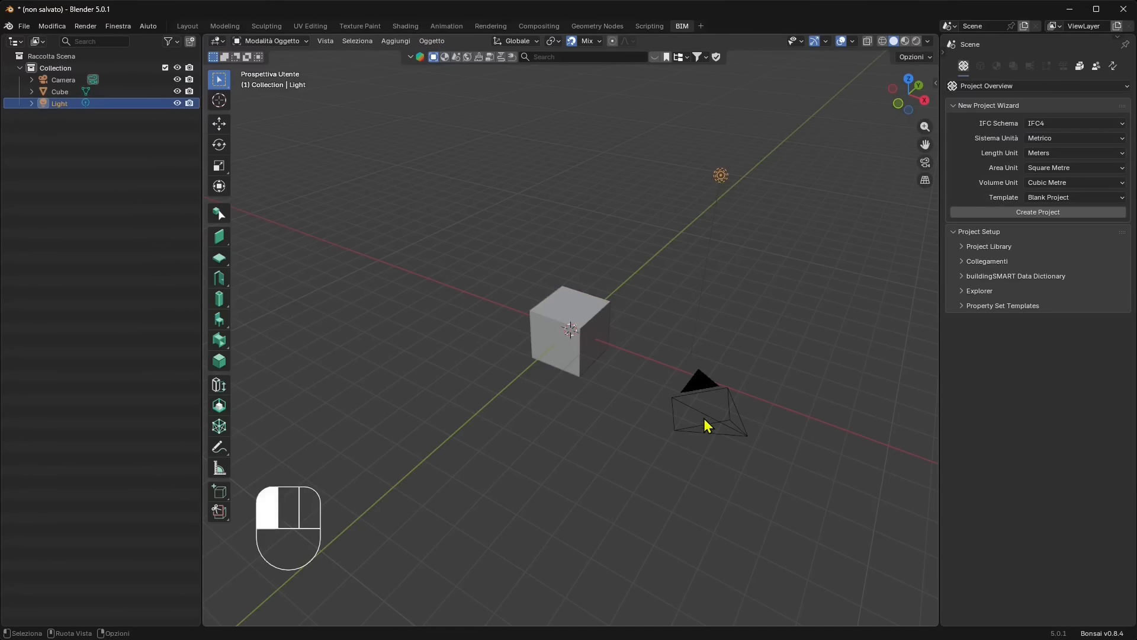
pyautogui.moveTo(770, 127); pyautogui.dragTo(531, 427)
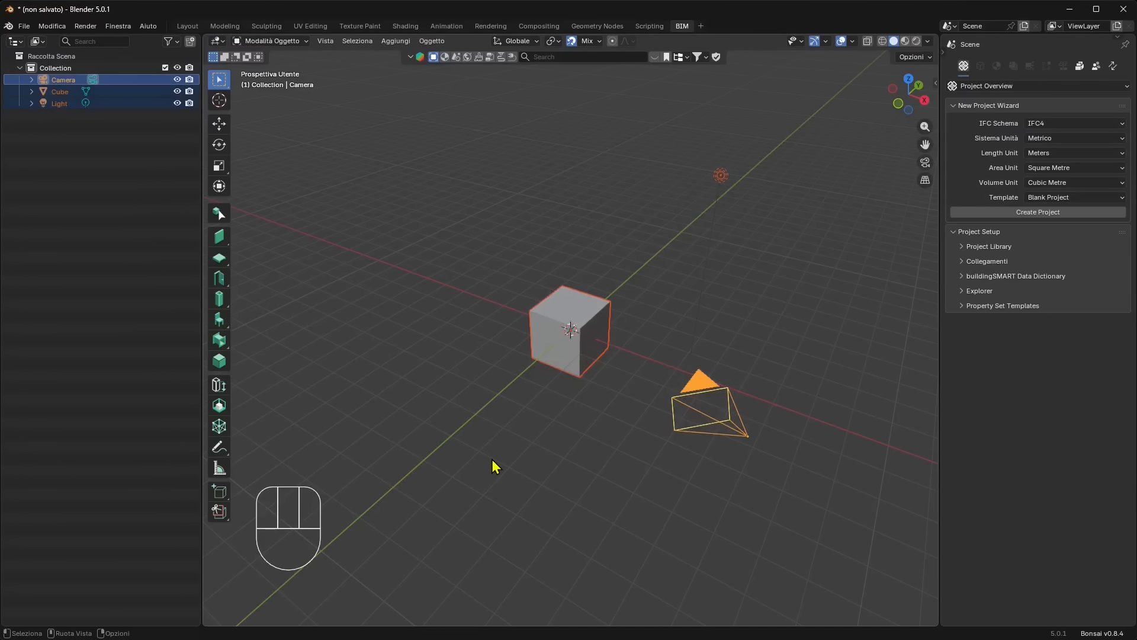
pyautogui.press('Delete')
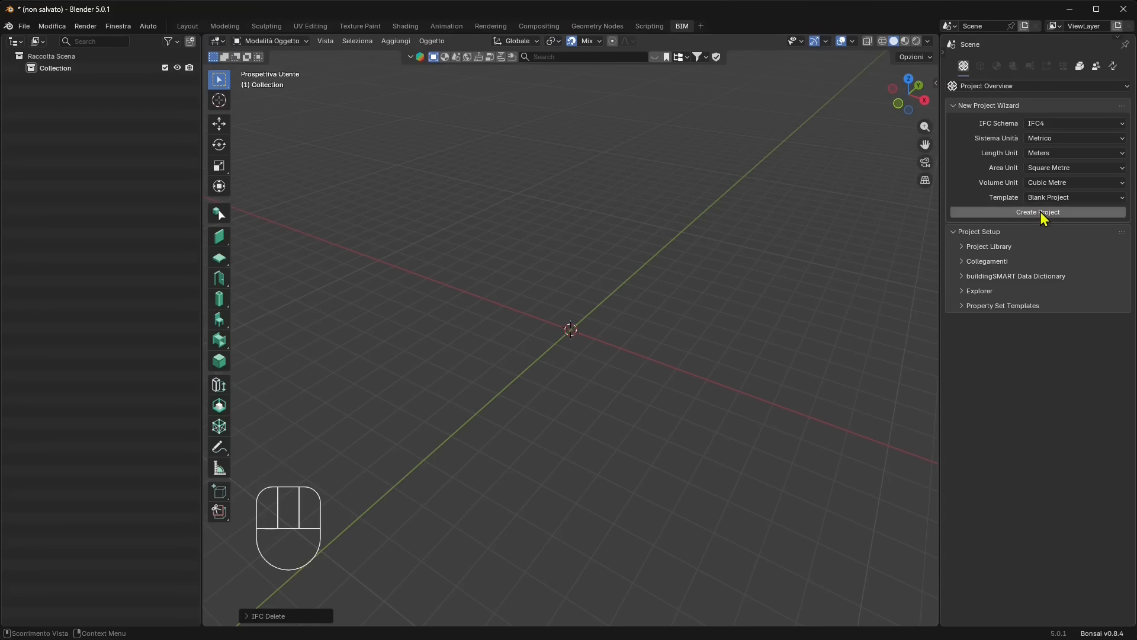
# Create a new metric IFC project and collapse its Project Info section
pyautogui.click(25, 26)
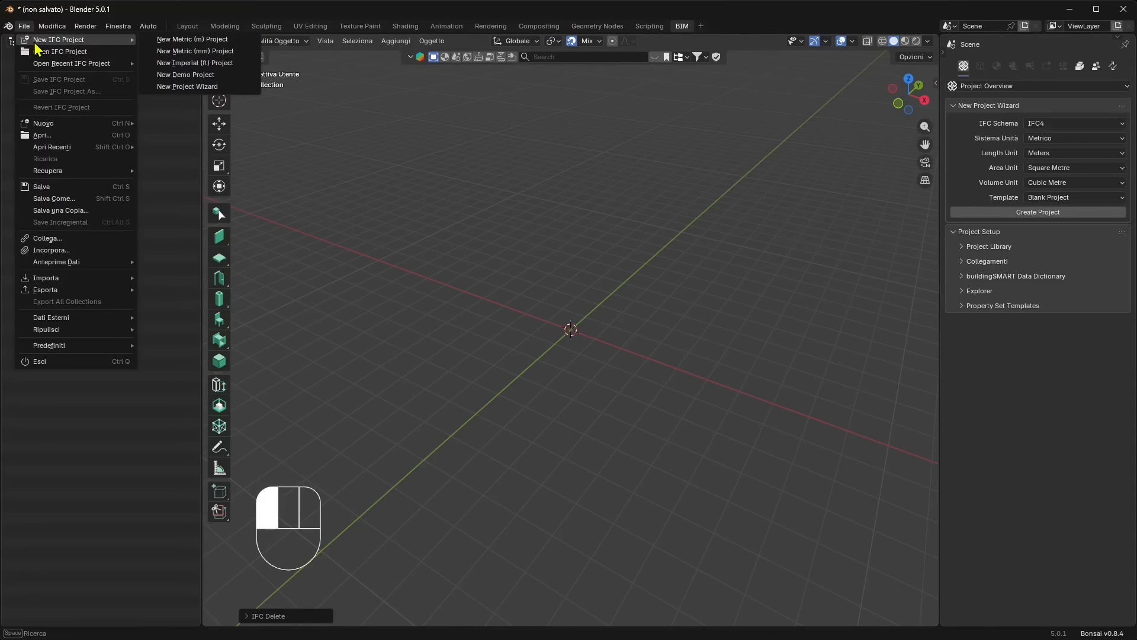
pyautogui.click(218, 45)
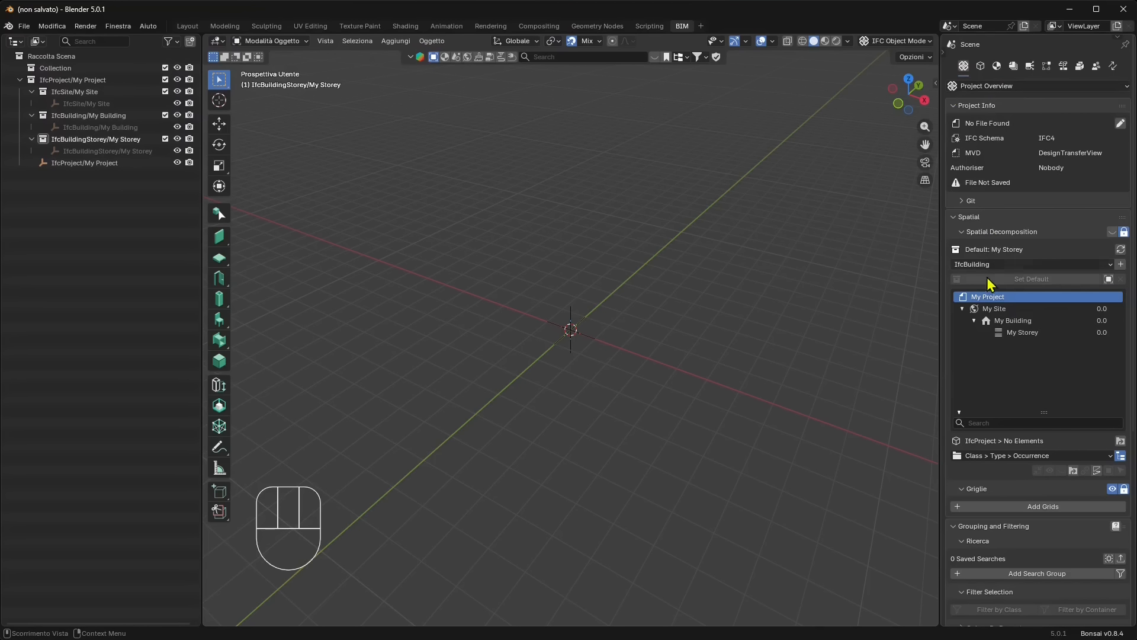
pyautogui.click(977, 106)
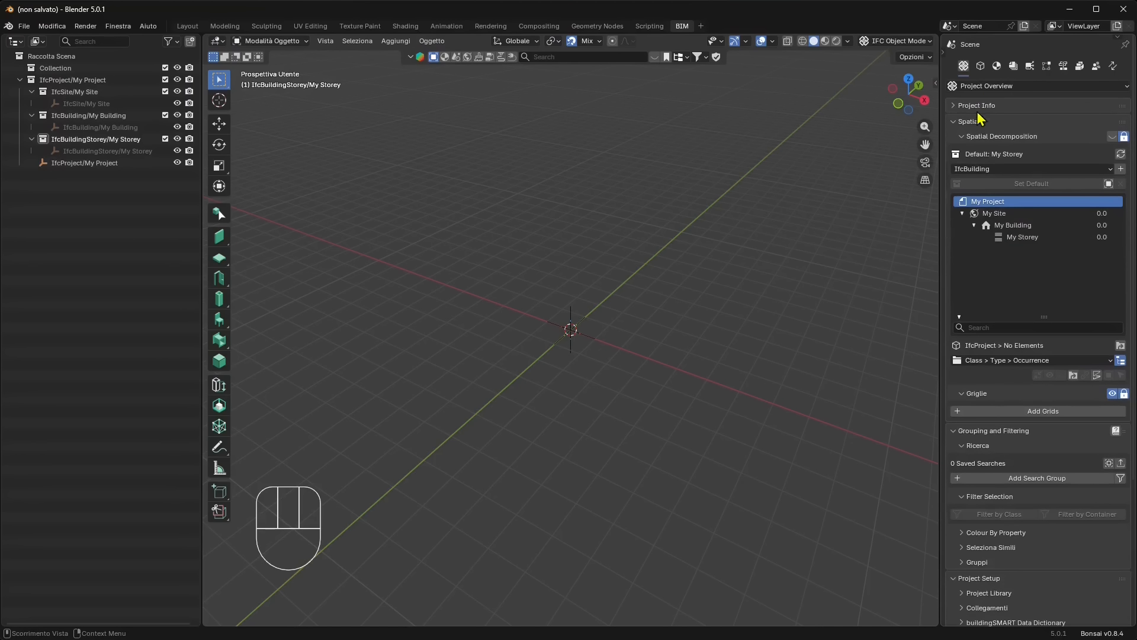
# Examine the spatial decomposition of the new project by selecting My Project, My Site, My Building and My Storey
pyautogui.click(974, 135)
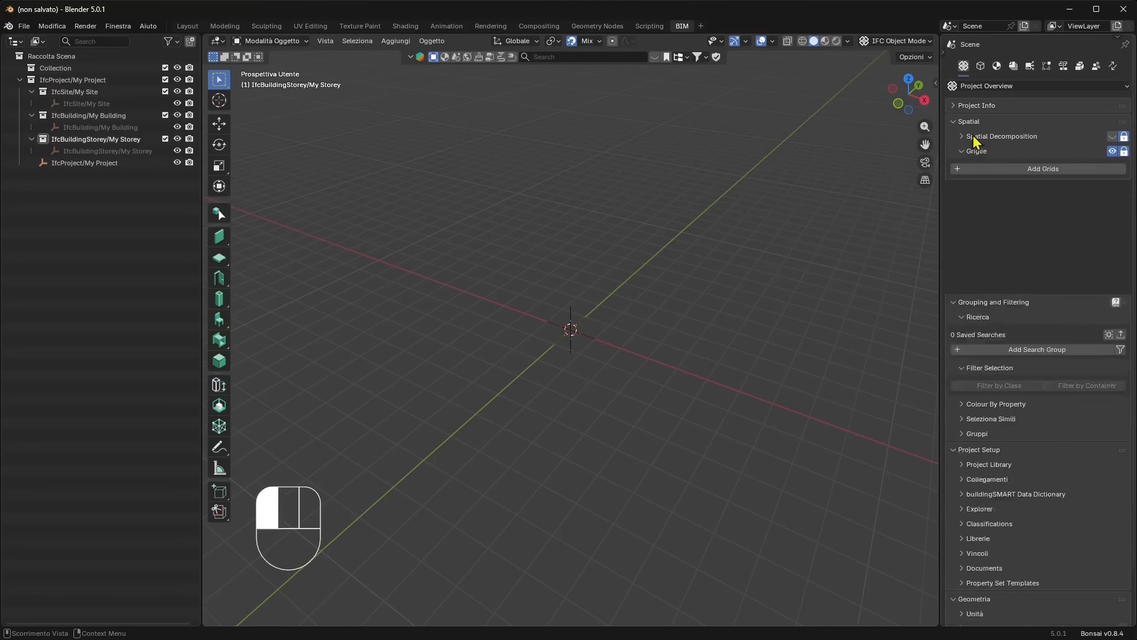
pyautogui.click(975, 136)
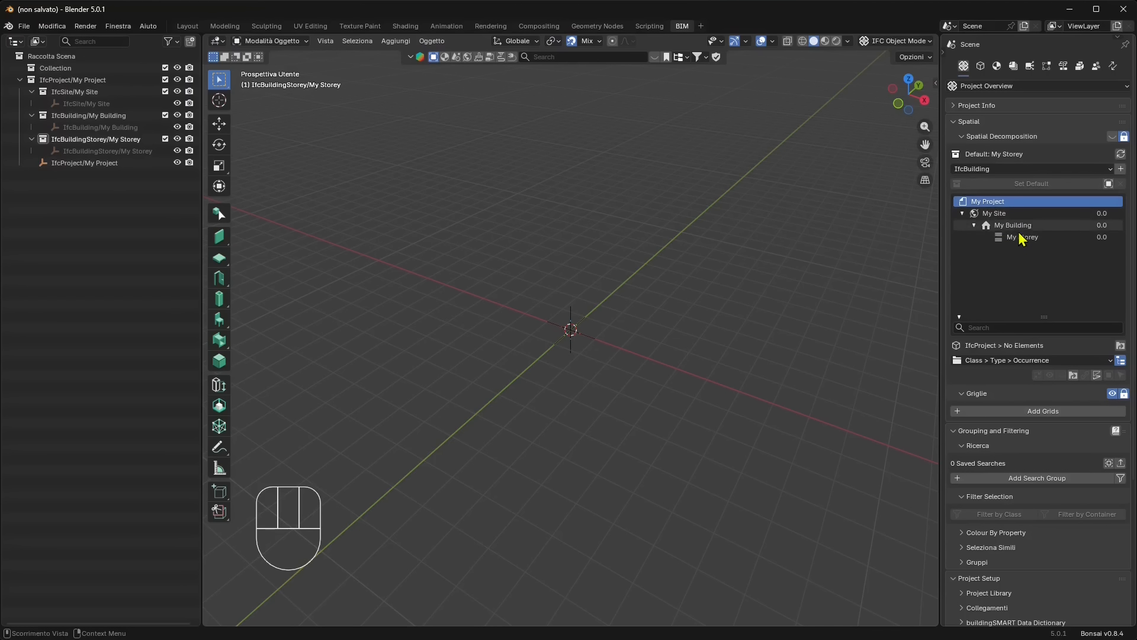
pyautogui.click(1003, 215)
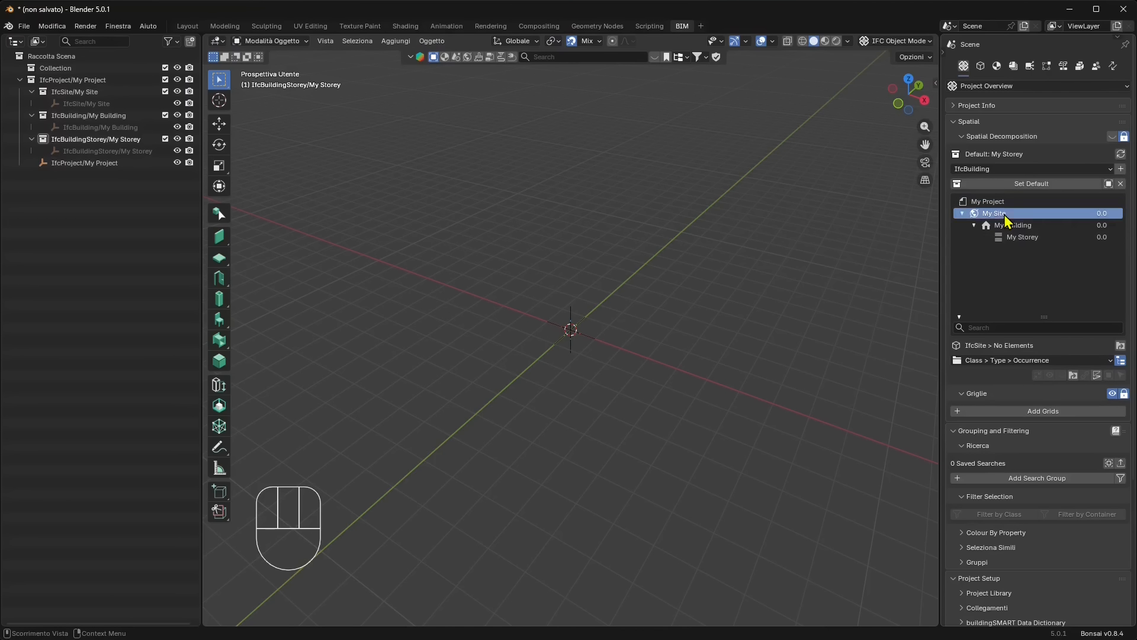
pyautogui.click(975, 206)
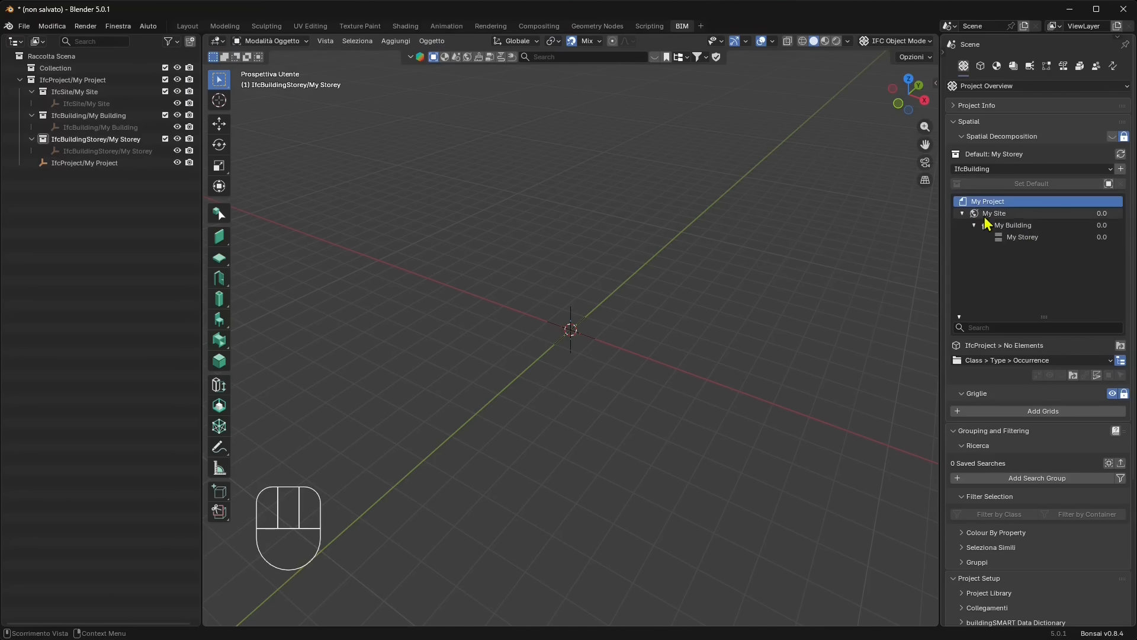
pyautogui.click(990, 217)
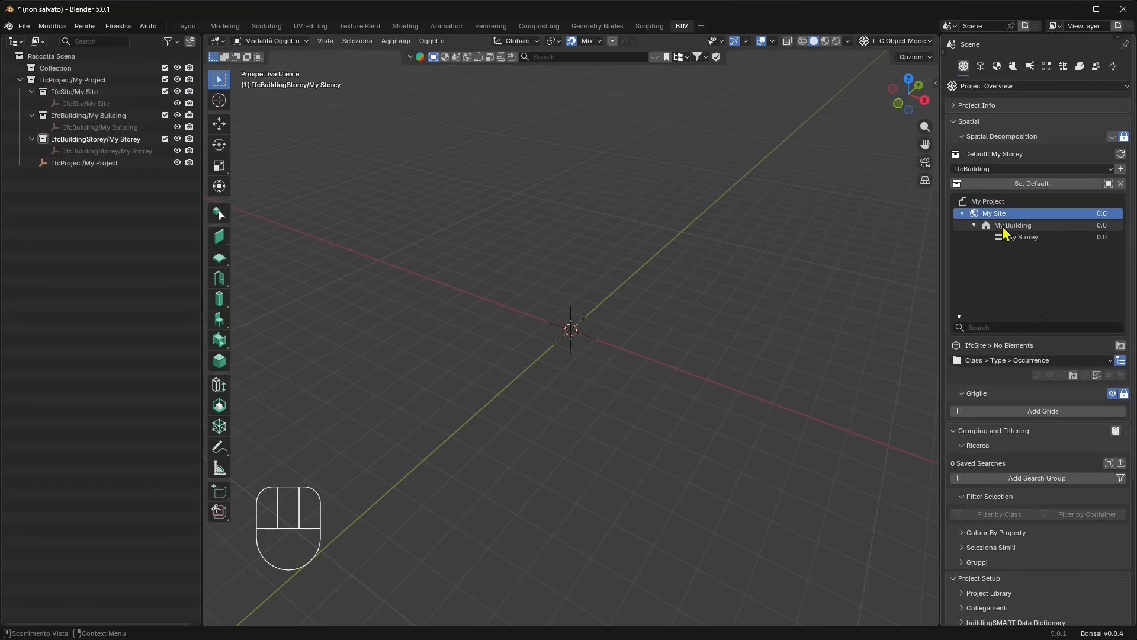
pyautogui.click(1005, 228)
pyautogui.click(1014, 238)
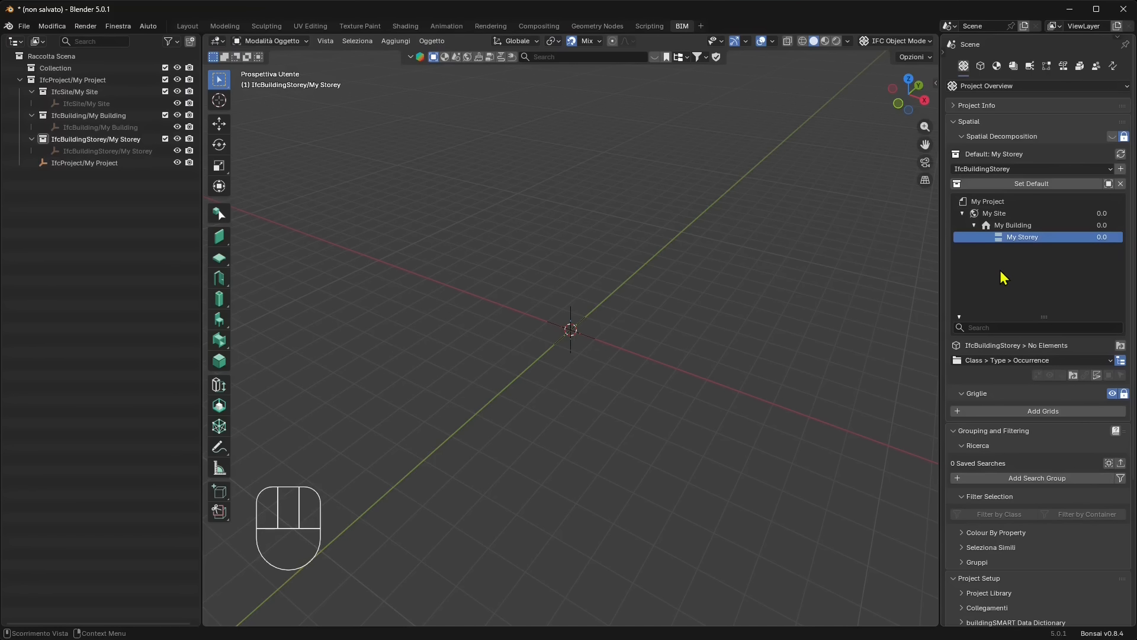
# Look through the Bonsai property categories, including Geometry and Materials and Costing and Scheduling, and return to Project Overview
pyautogui.click(987, 87)
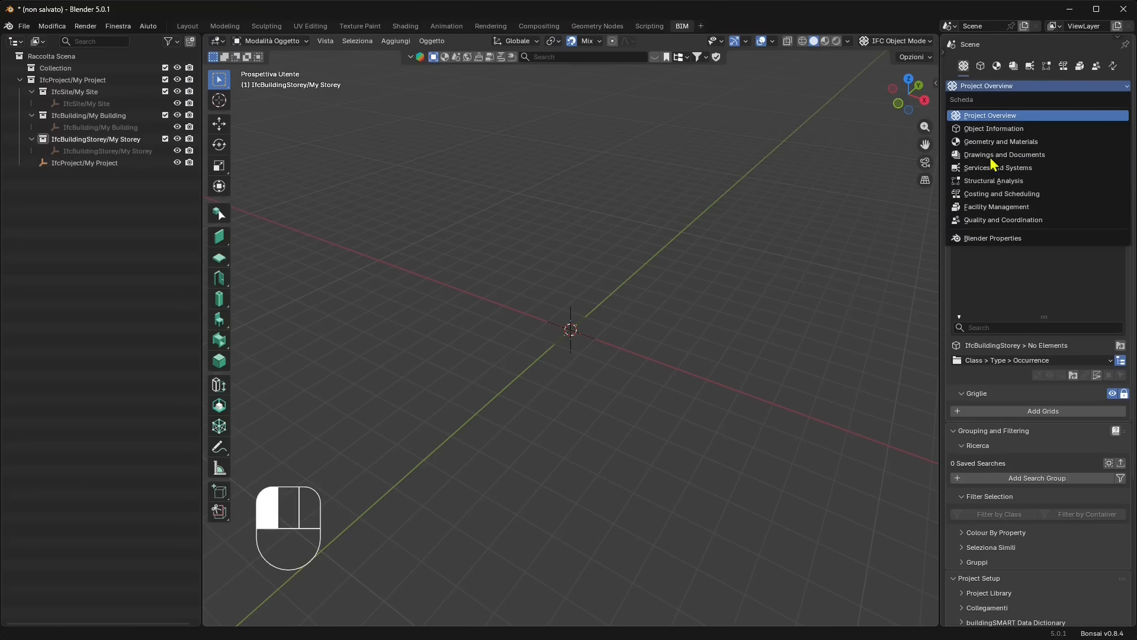
pyautogui.click(976, 75)
pyautogui.click(984, 66)
pyautogui.click(997, 66)
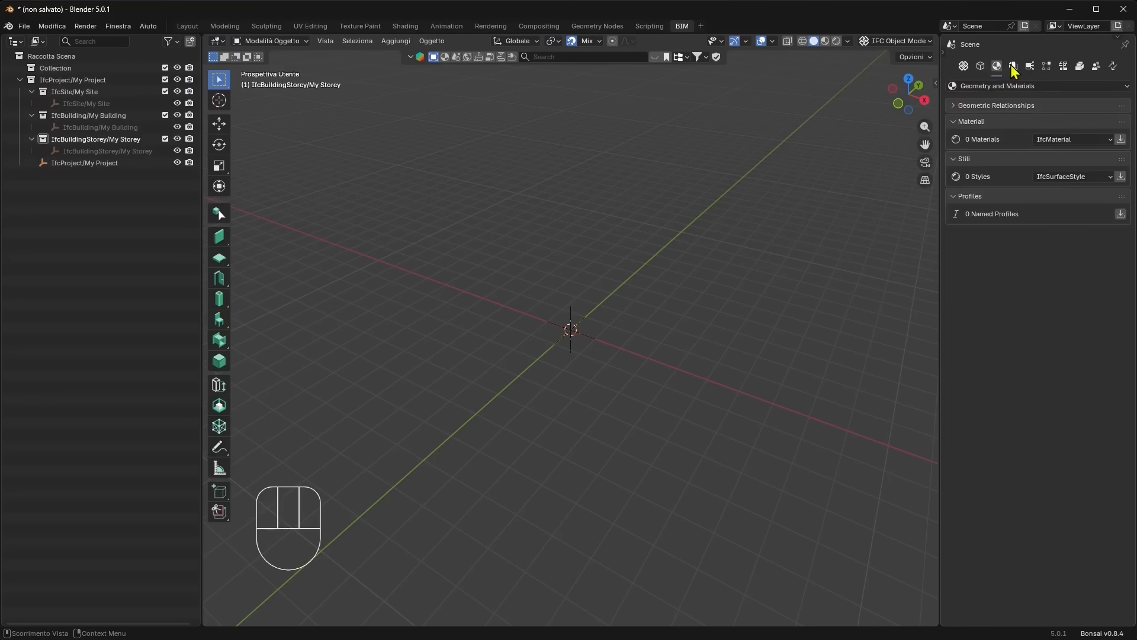
pyautogui.click(1013, 65)
pyautogui.click(1063, 66)
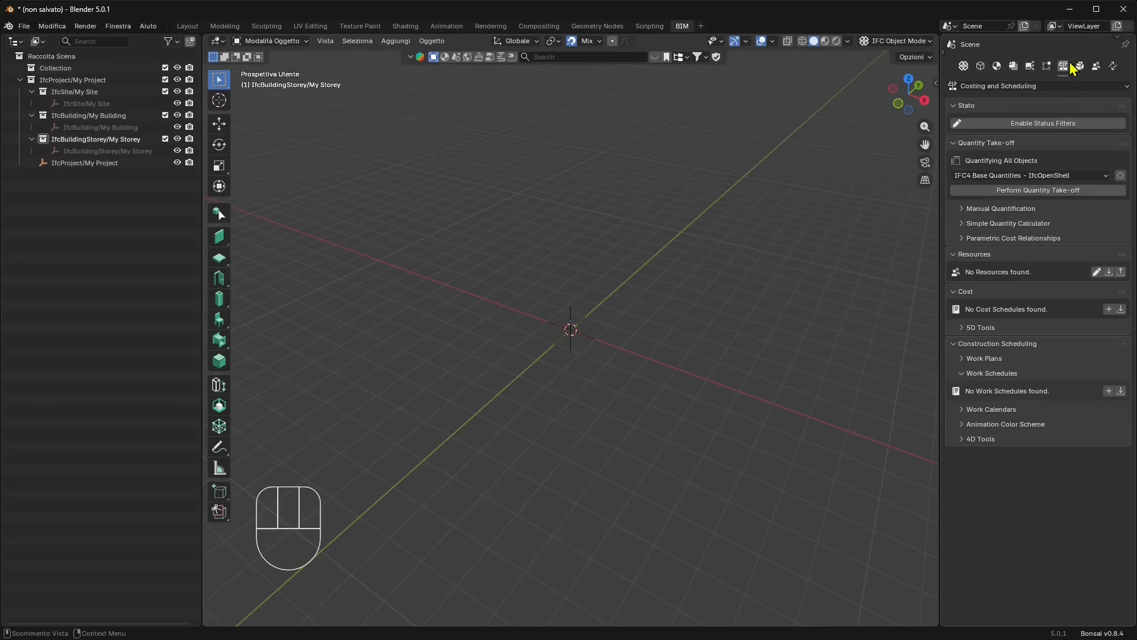
pyautogui.click(1101, 66)
pyautogui.click(1111, 67)
pyautogui.click(964, 66)
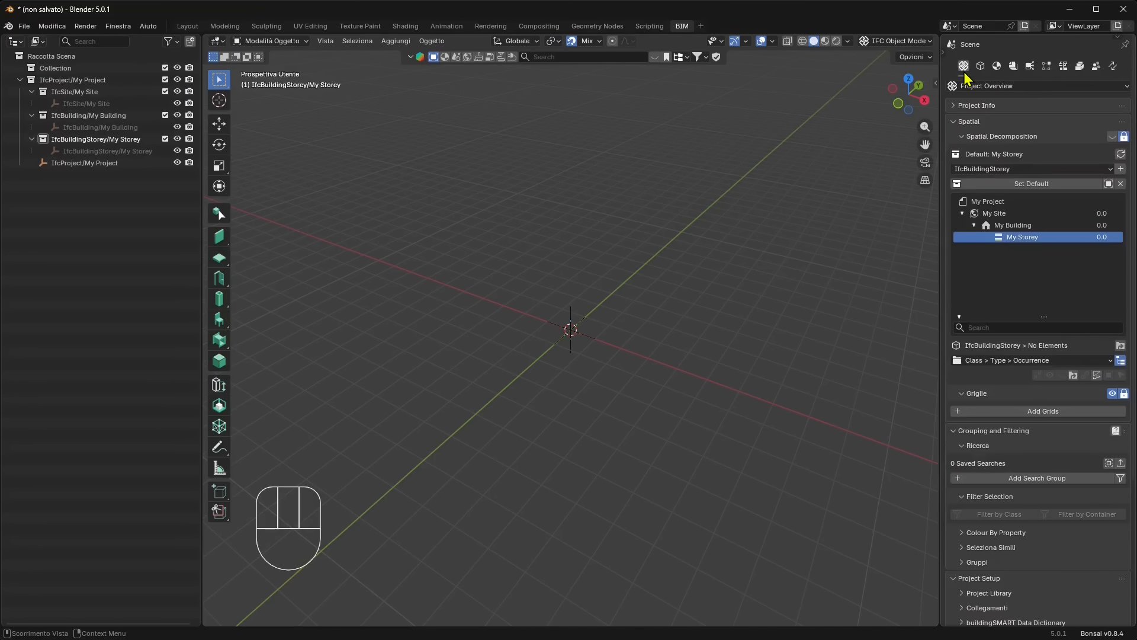
# View the Blender Properties of the scene and return to Project Overview
pyautogui.click(962, 87)
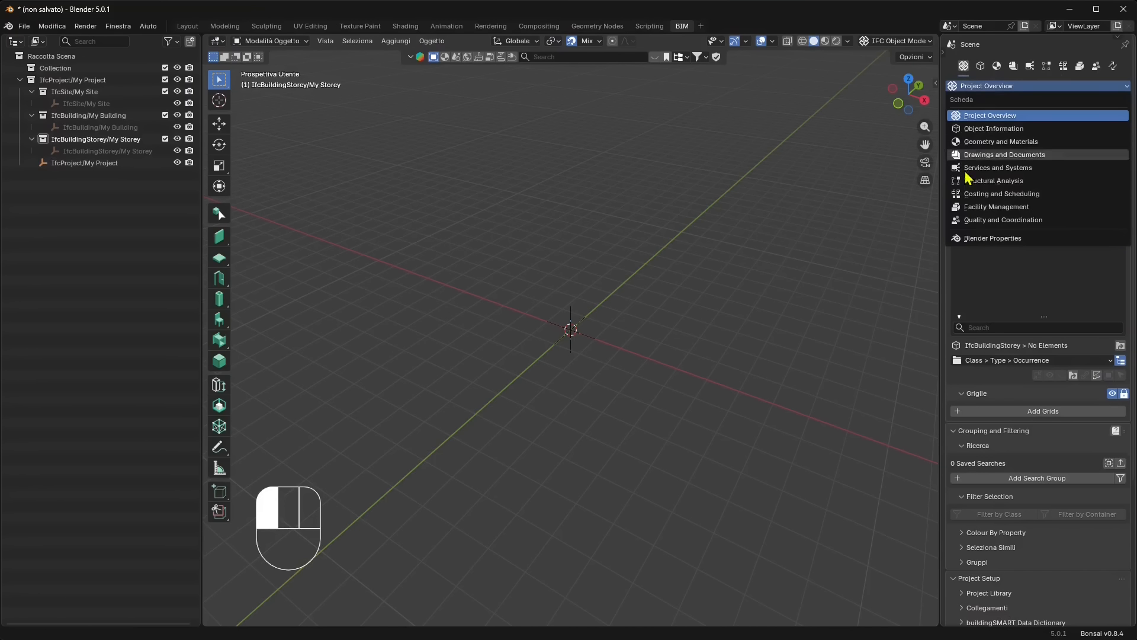
pyautogui.click(977, 236)
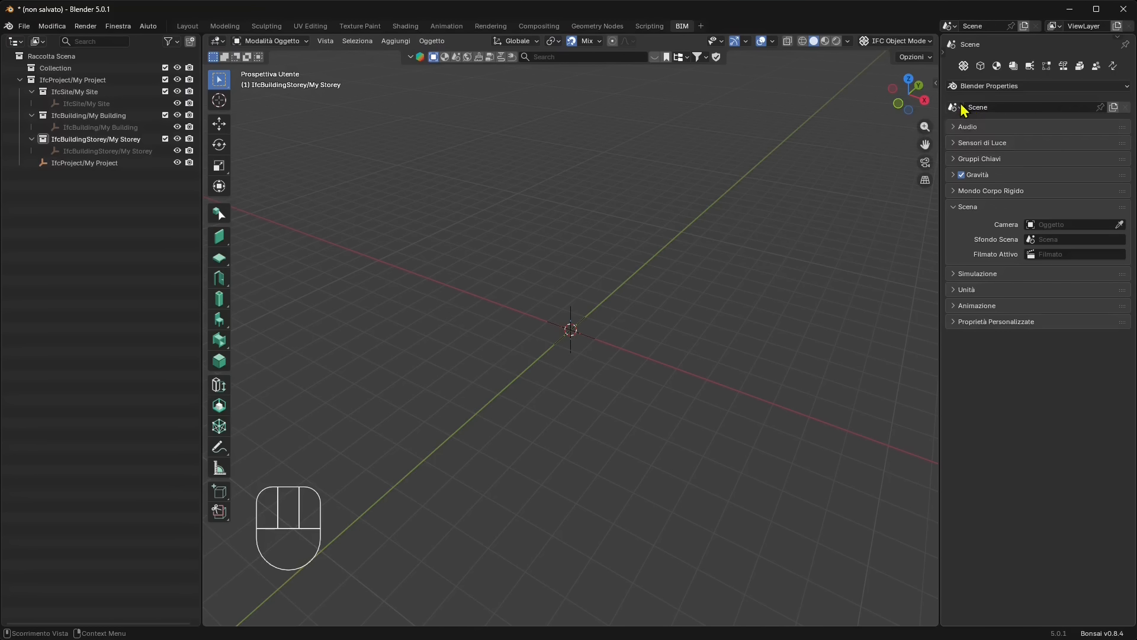
pyautogui.click(964, 65)
pyautogui.click(426, 205)
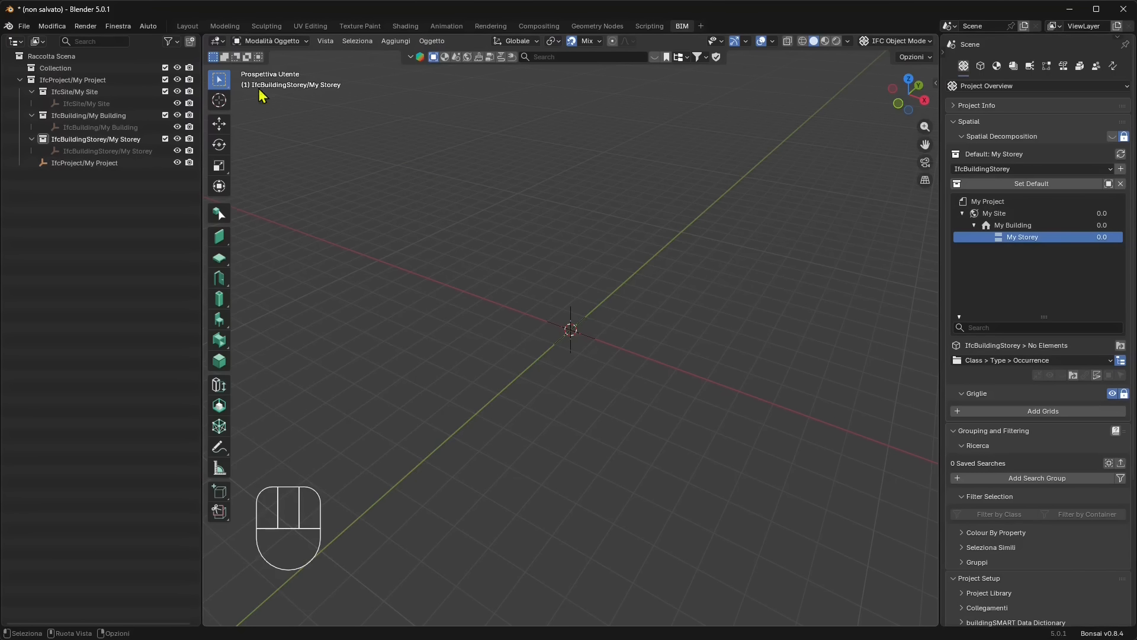
# Quit the program without saving the changes to the untitled file
pyautogui.click(24, 26)
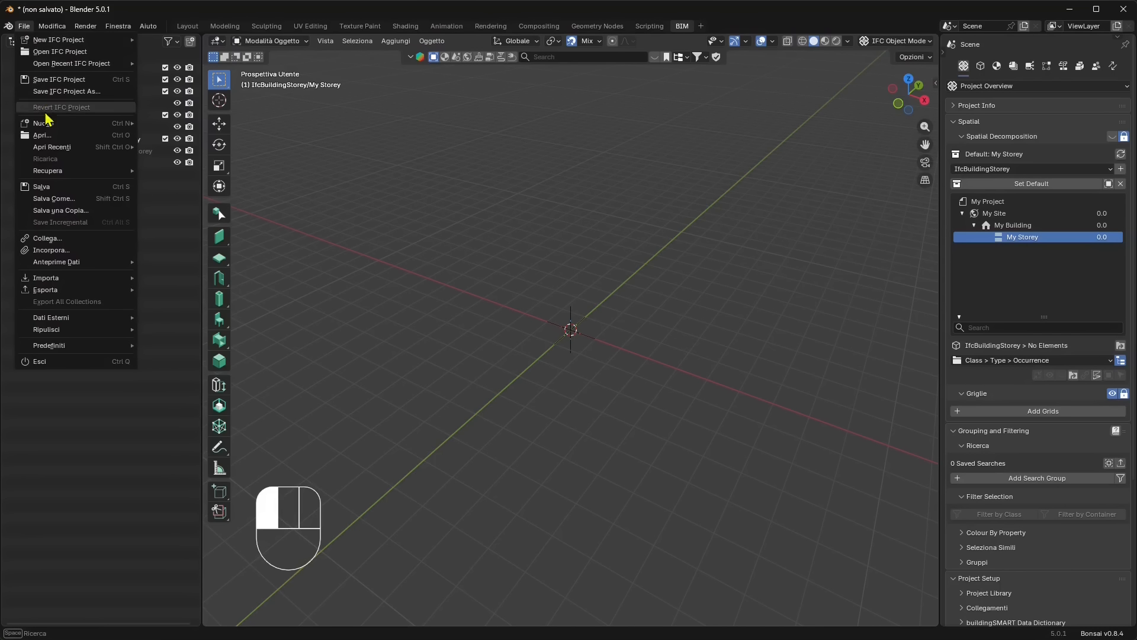
pyautogui.moveTo(45, 124)
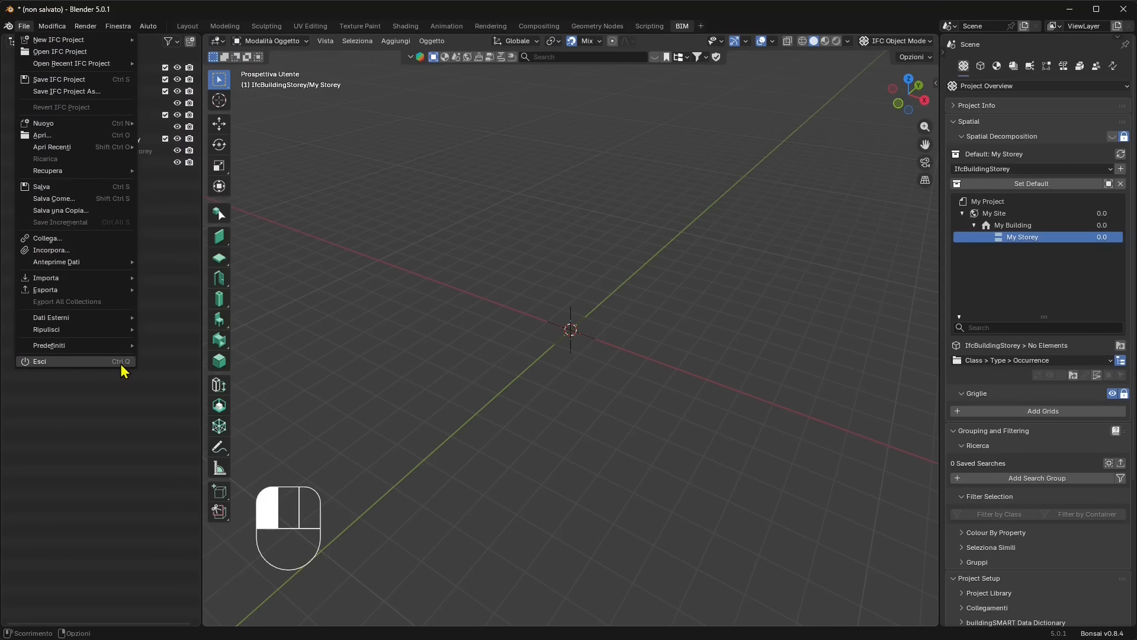
pyautogui.click(461, 397)
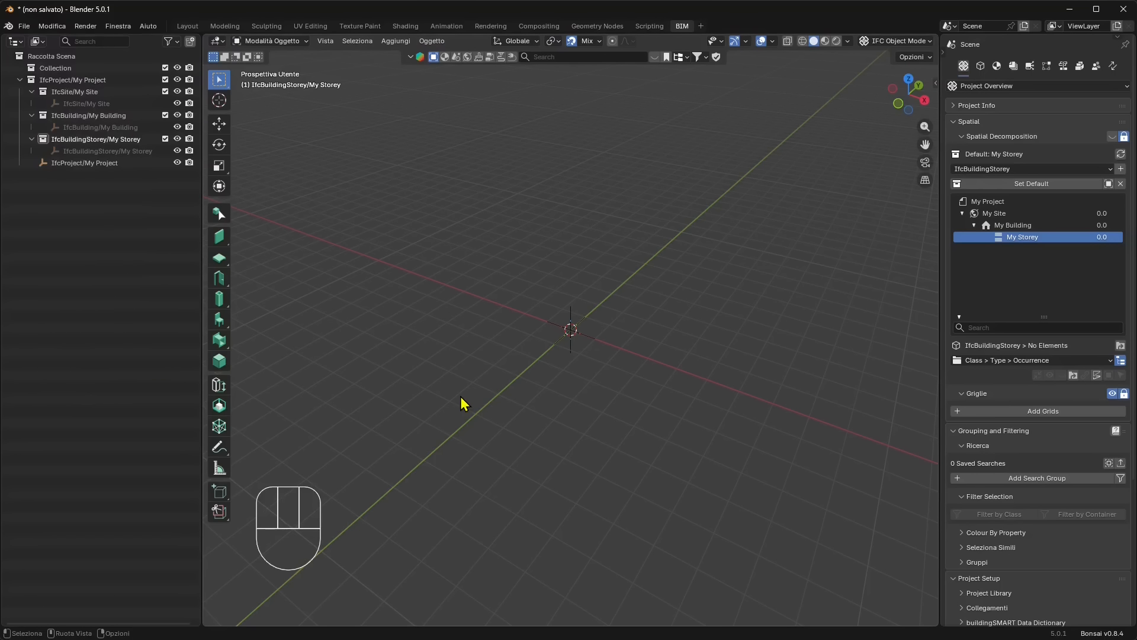
pyautogui.hotkey('ctrl', 'q')
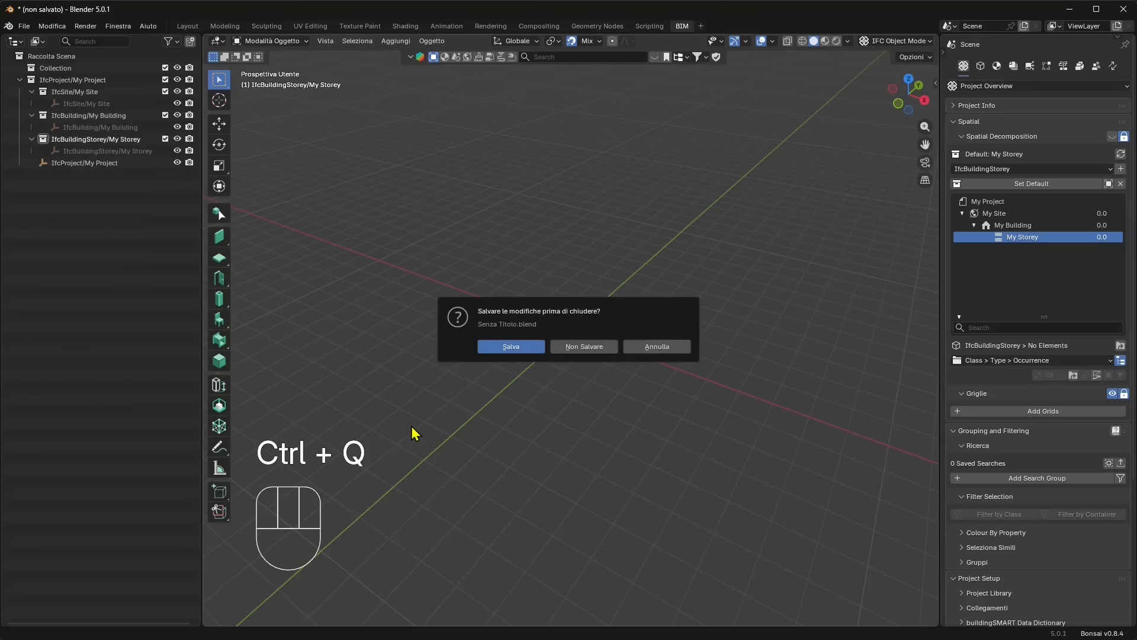
pyautogui.click(584, 347)
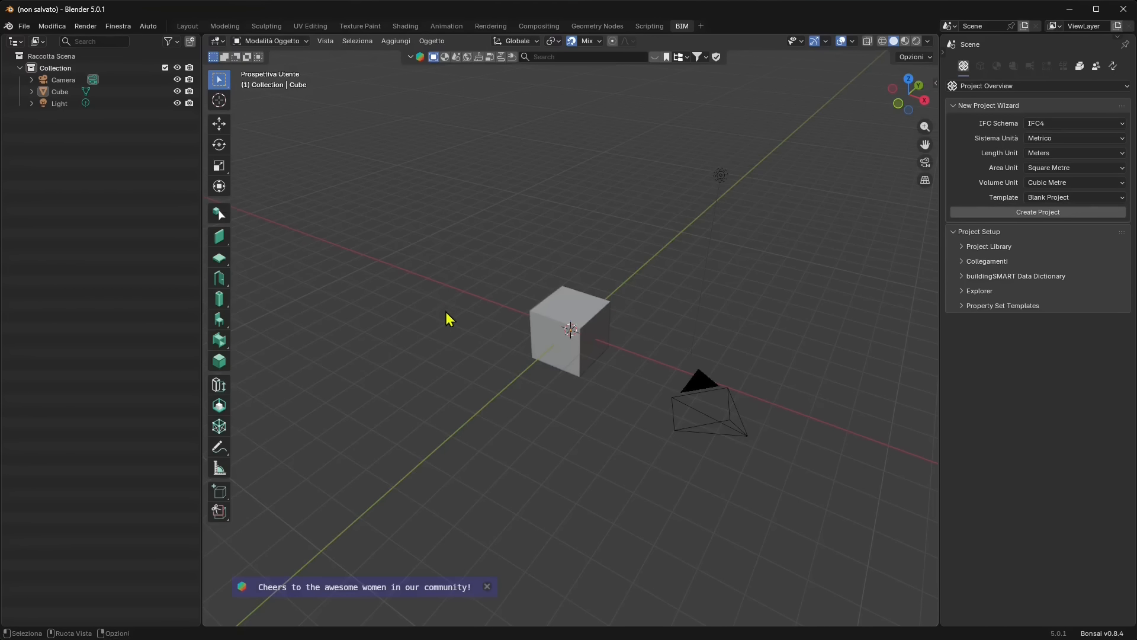
pyautogui.moveTo(447, 318)
pyautogui.mouseDown(button='middle')
pyautogui.moveTo(495, 325)
pyautogui.moveTo(452, 307)
pyautogui.mouseUp(button='middle')
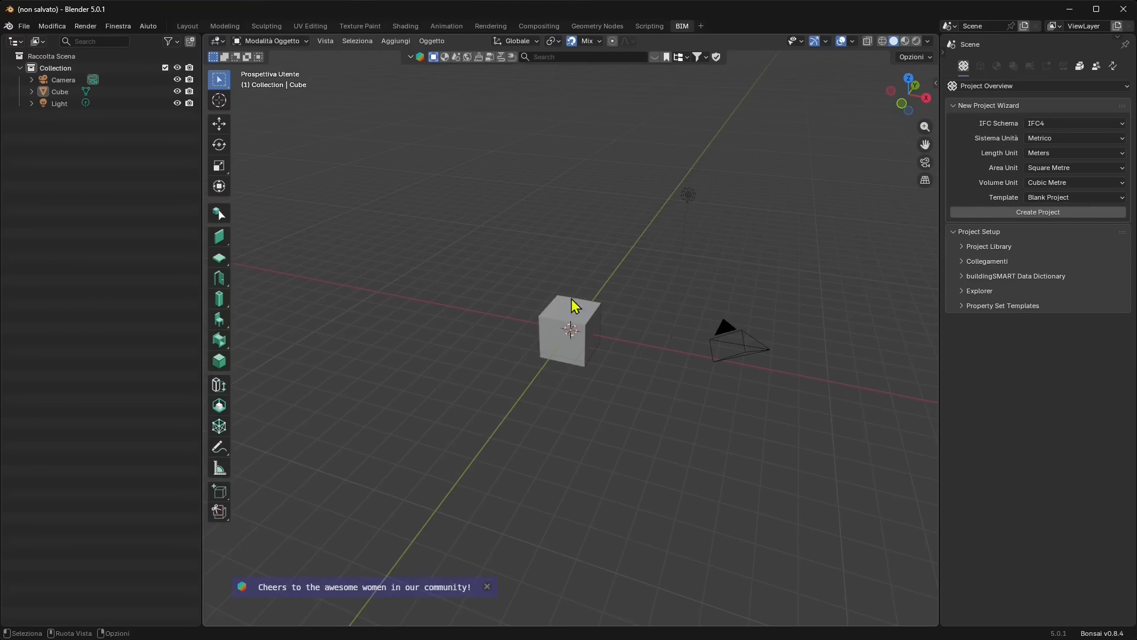
# Select the default camera, cube and light together, and clear the selection
pyautogui.moveTo(477, 117); pyautogui.dragTo(784, 461)
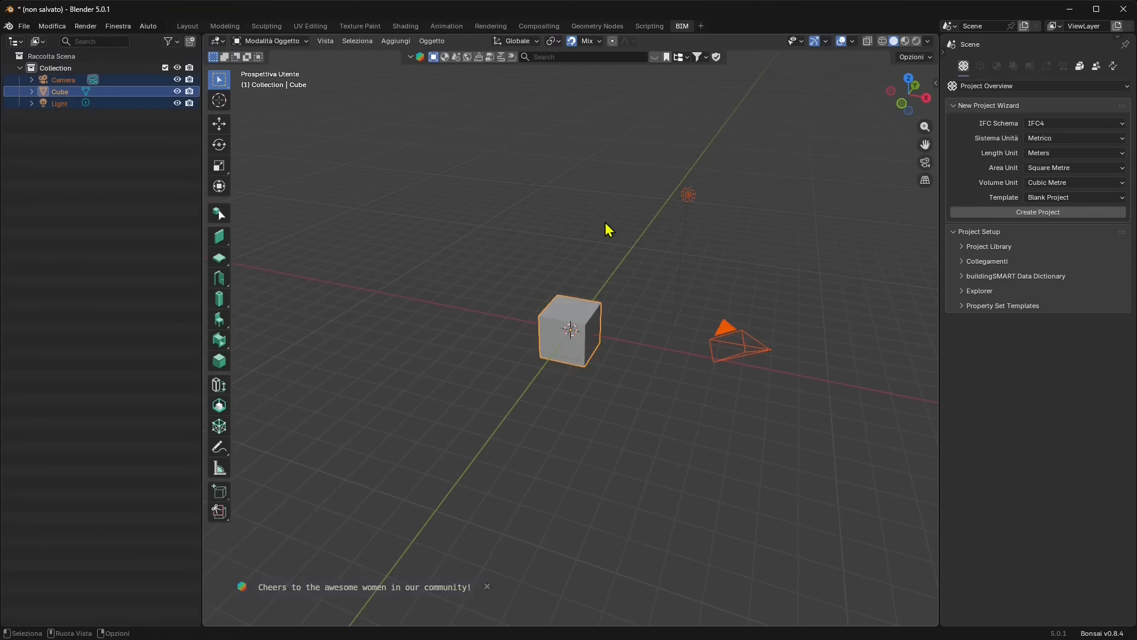
pyautogui.click(424, 280)
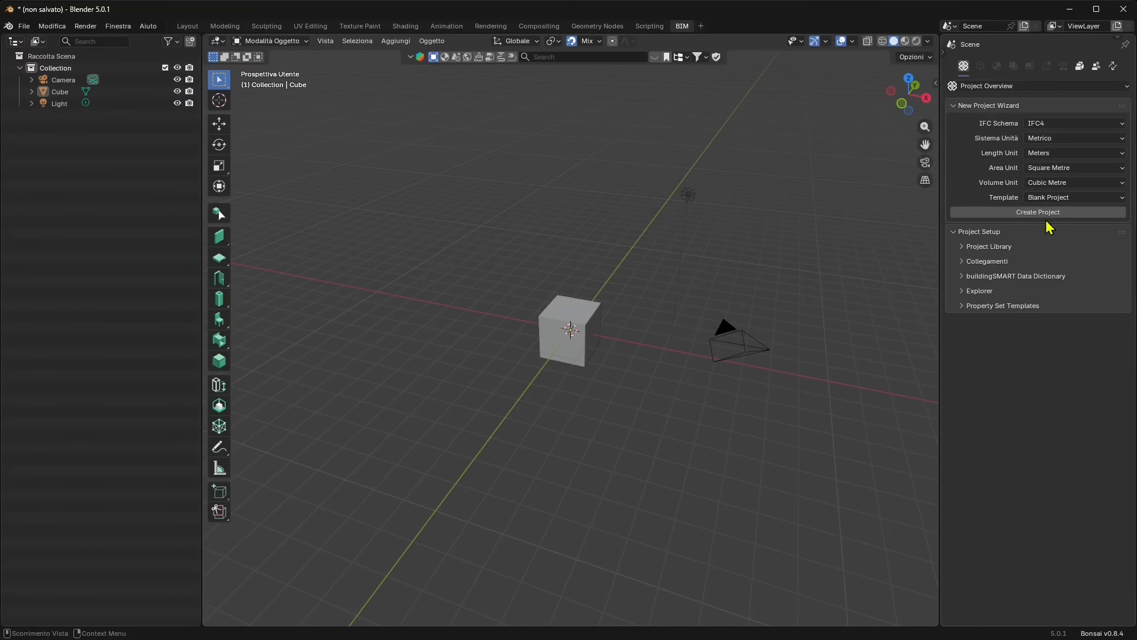
# Start the New Project Wizard and create an IFC4 metric project in meters from the Blank Project template
pyautogui.click(25, 26)
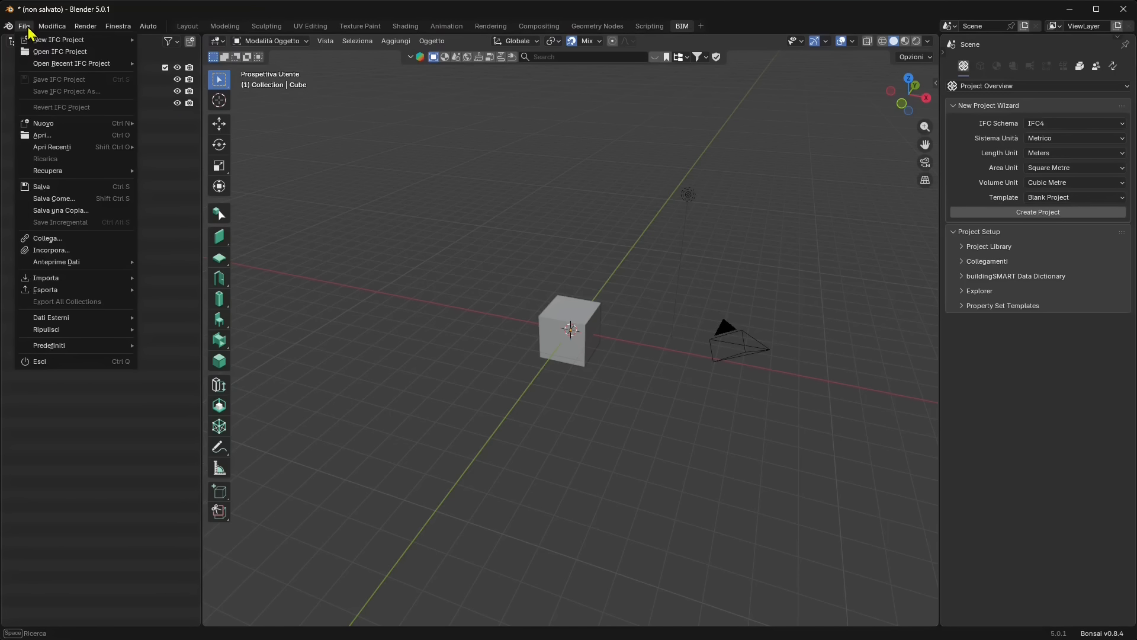
pyautogui.moveTo(35, 41)
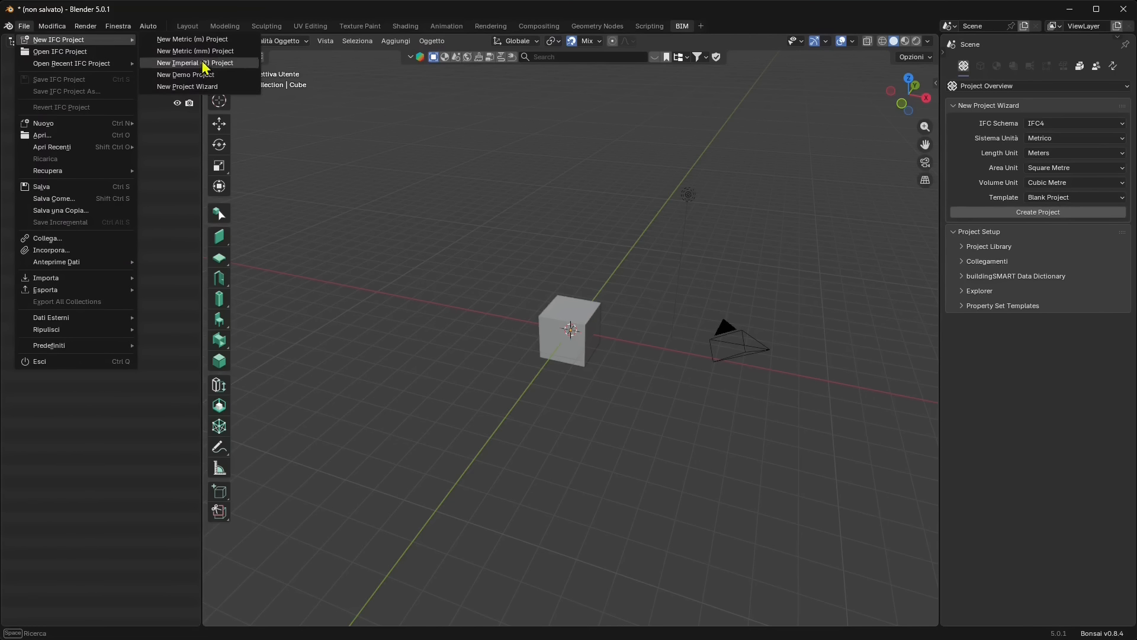
pyautogui.click(191, 87)
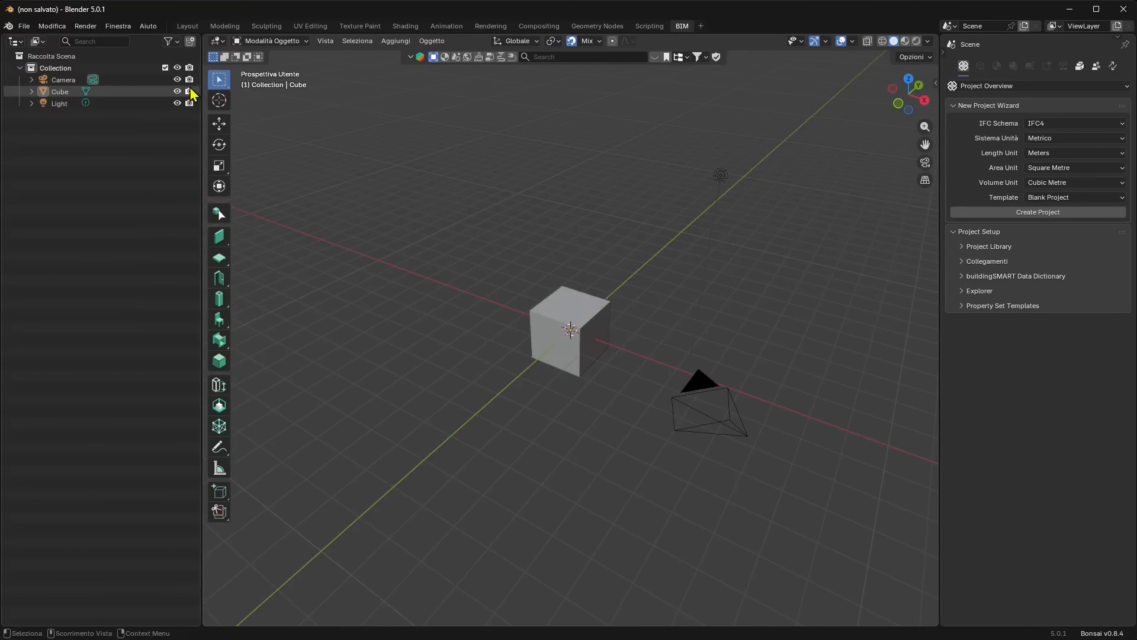
pyautogui.click(1046, 198)
pyautogui.click(1052, 225)
pyautogui.click(1051, 201)
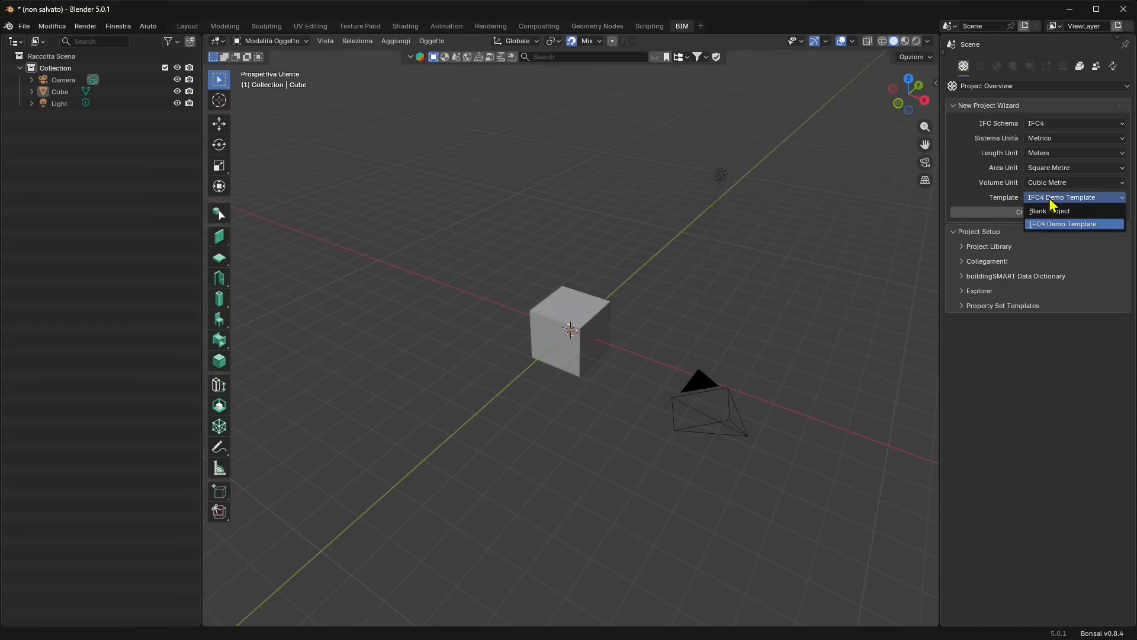
pyautogui.click(1051, 214)
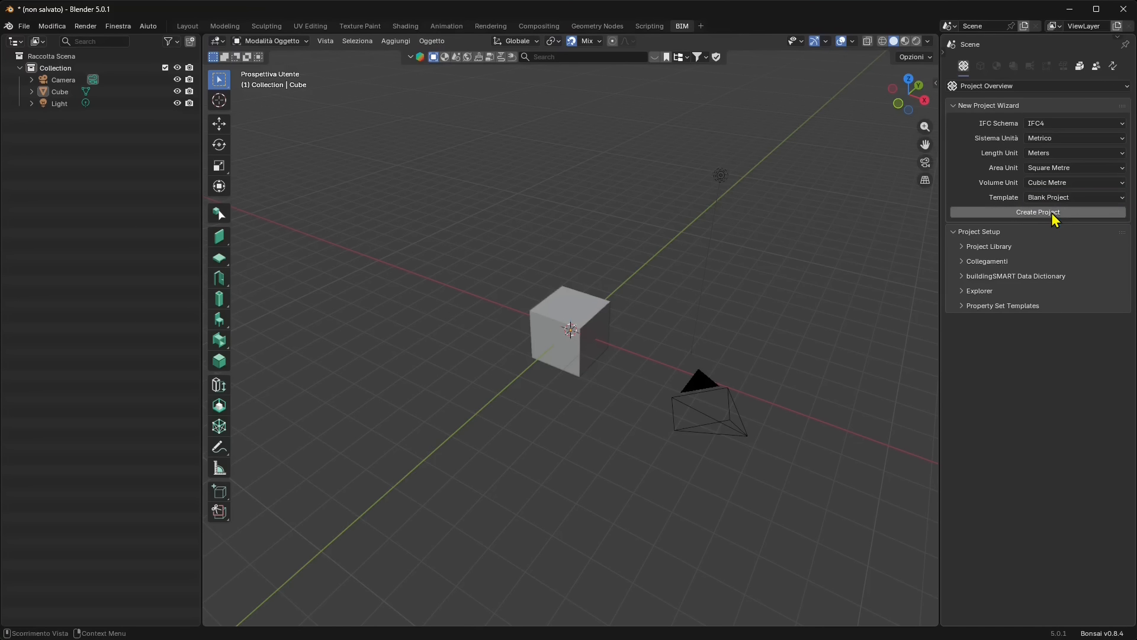
pyautogui.click(1032, 216)
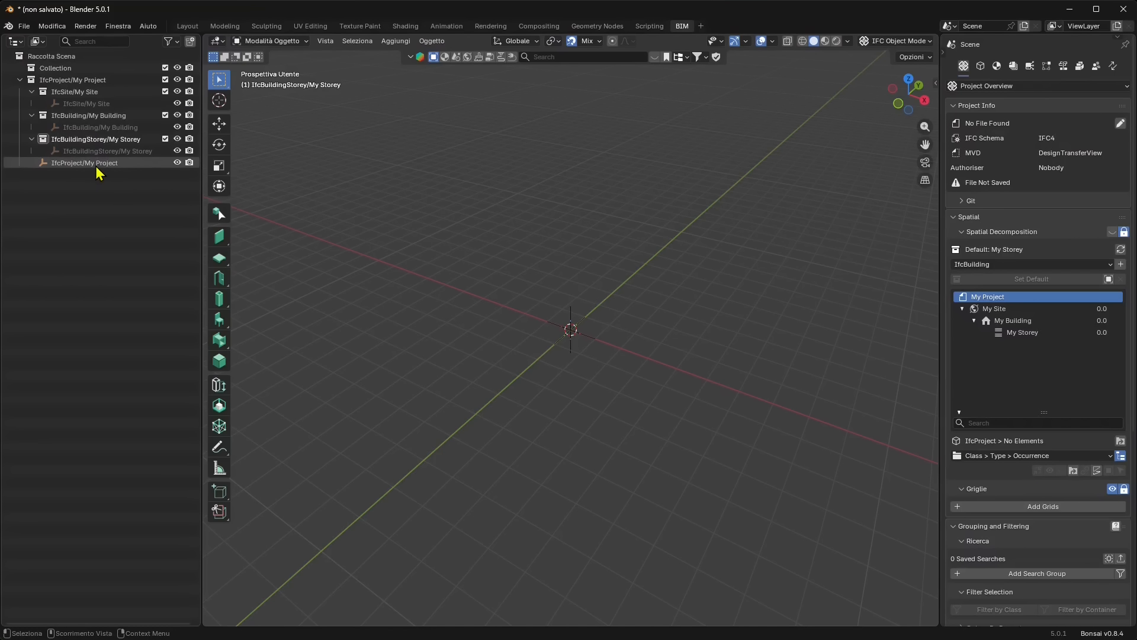
# Start the New Project Wizard again and create an IFC4 project from the IFC4 Demo Template
pyautogui.click(23, 26)
pyautogui.moveTo(37, 40)
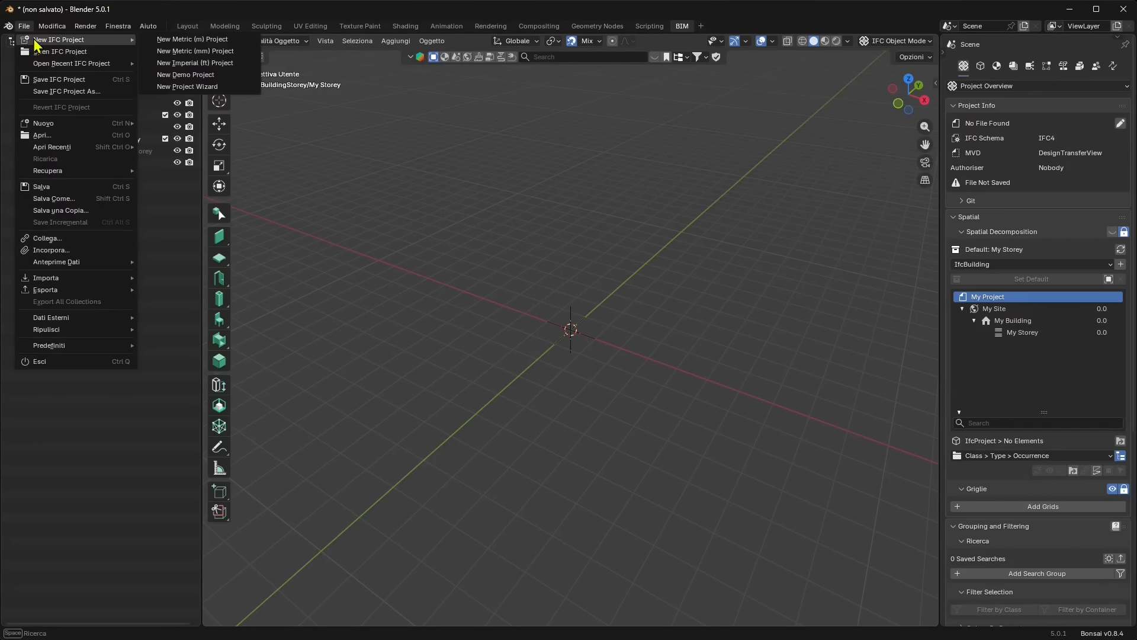
pyautogui.click(187, 87)
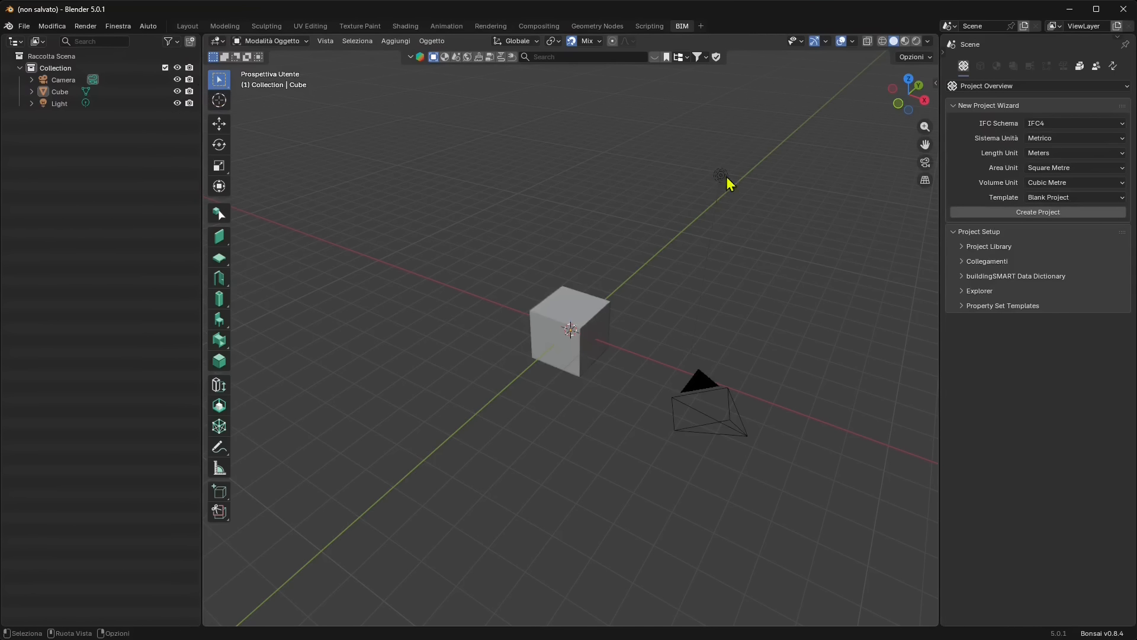
pyautogui.click(1035, 198)
pyautogui.click(1038, 223)
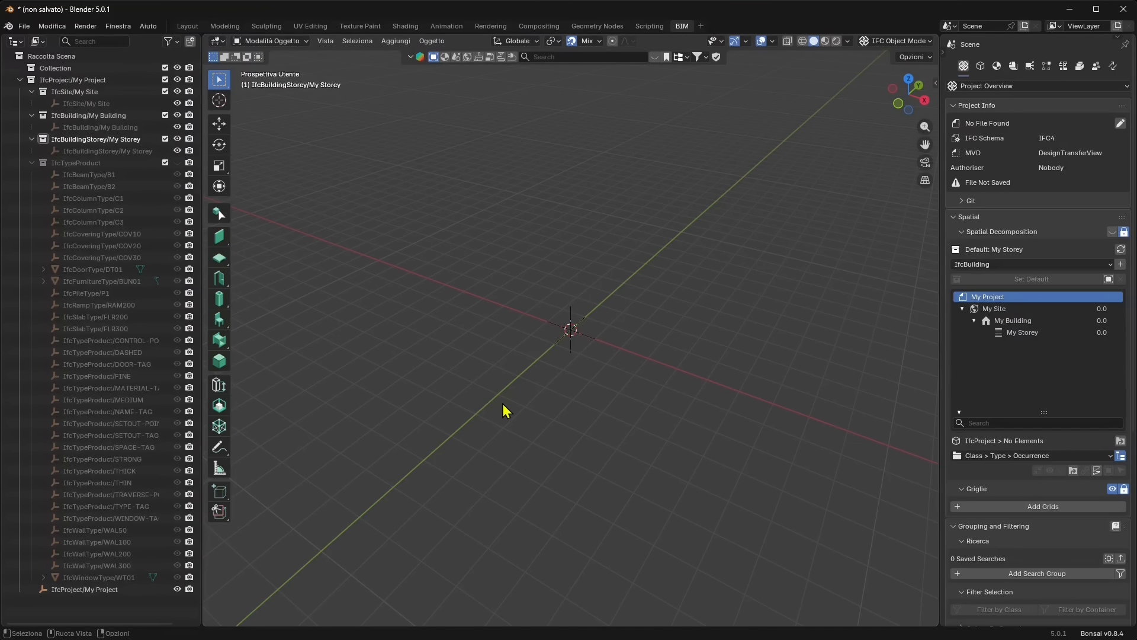
# Collapse the Spatial, Grouping and Filtering, Project Setup and Geometria sections, leaving Project Info expanded
pyautogui.click(977, 106)
pyautogui.click(978, 107)
pyautogui.click(975, 218)
pyautogui.click(974, 232)
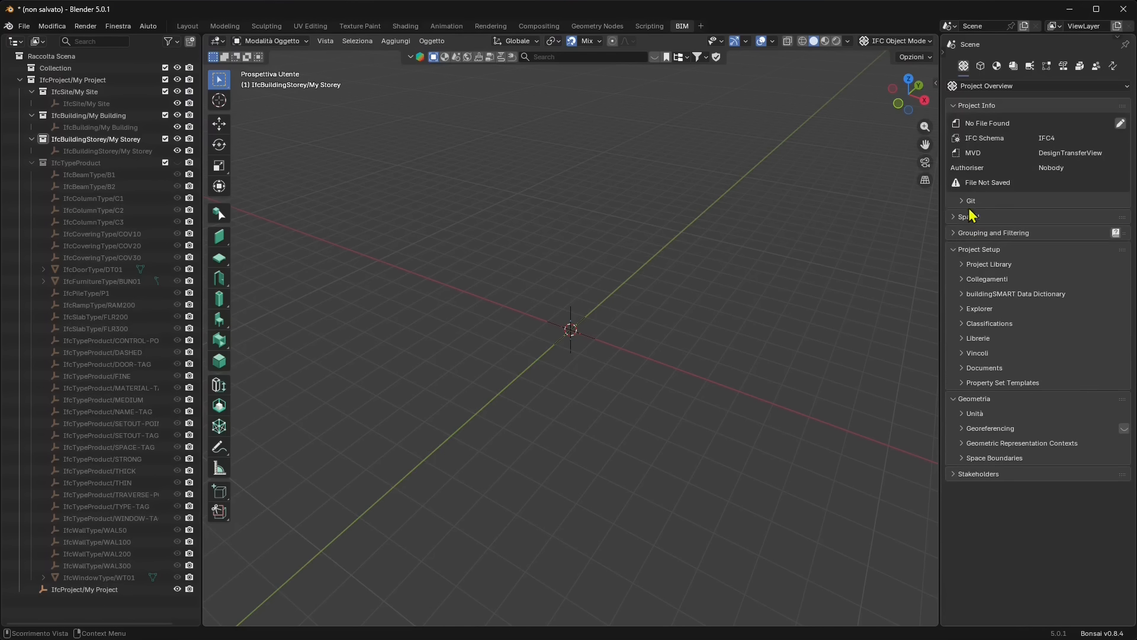
pyautogui.click(971, 249)
pyautogui.click(970, 265)
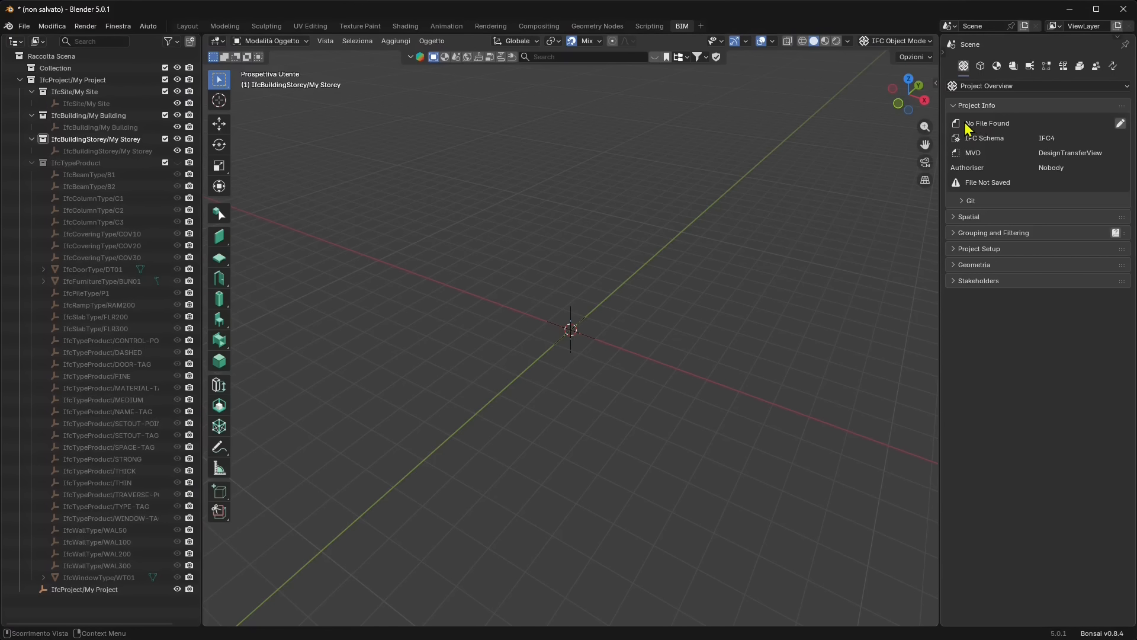
# Open the project info for editing and save the Blender file over Lesson 02.blend in the BONSAI BIM folder
pyautogui.click(1119, 123)
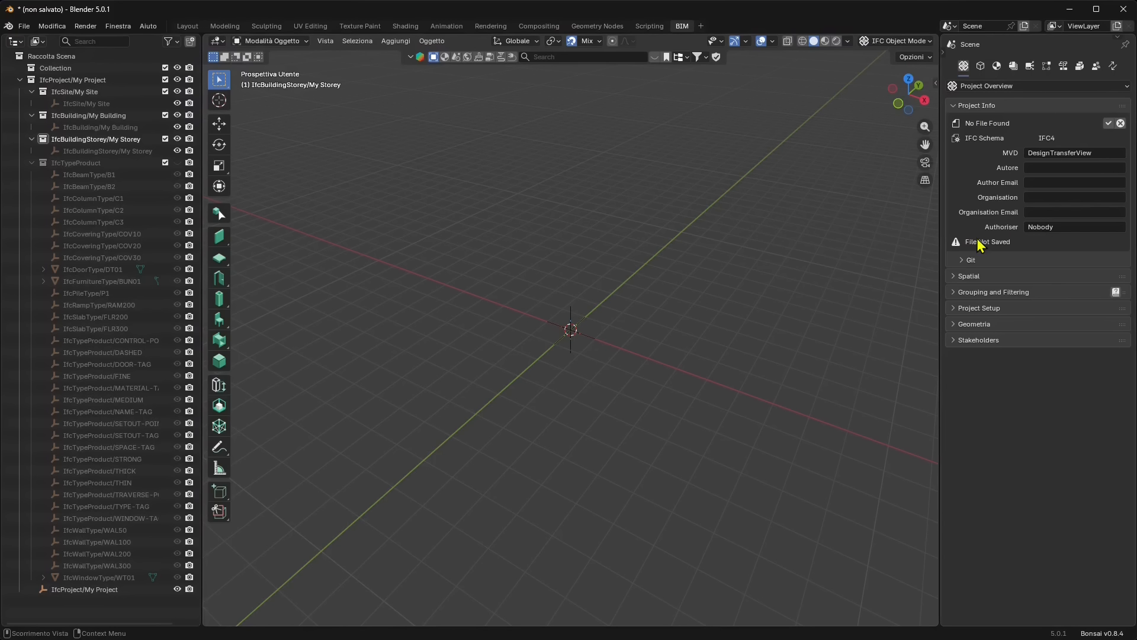
pyautogui.click(24, 26)
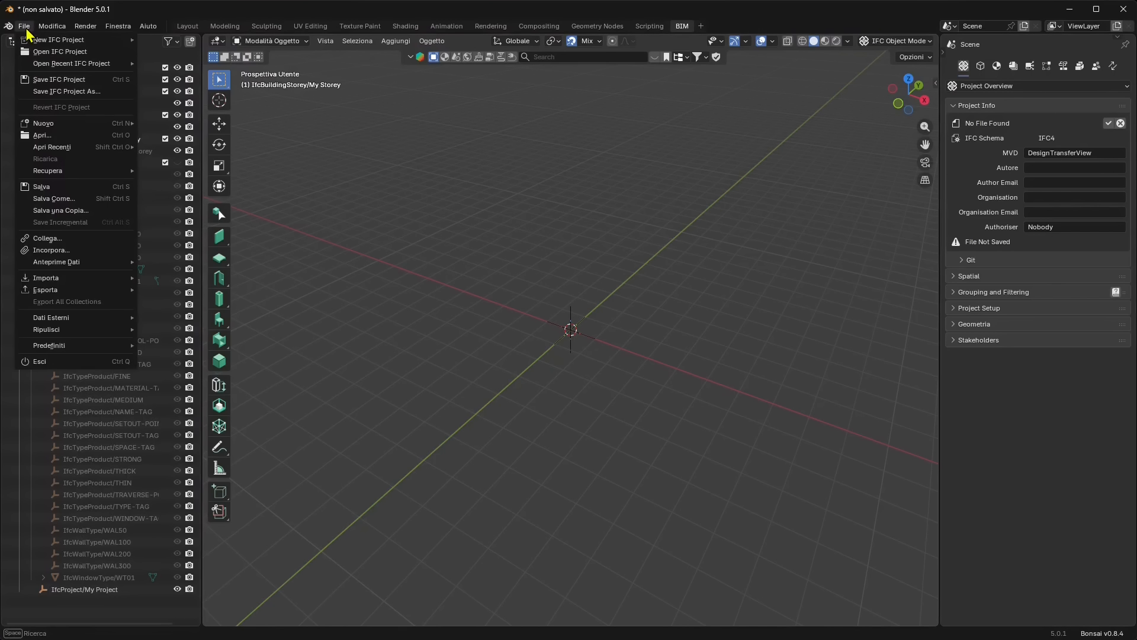
pyautogui.click(50, 199)
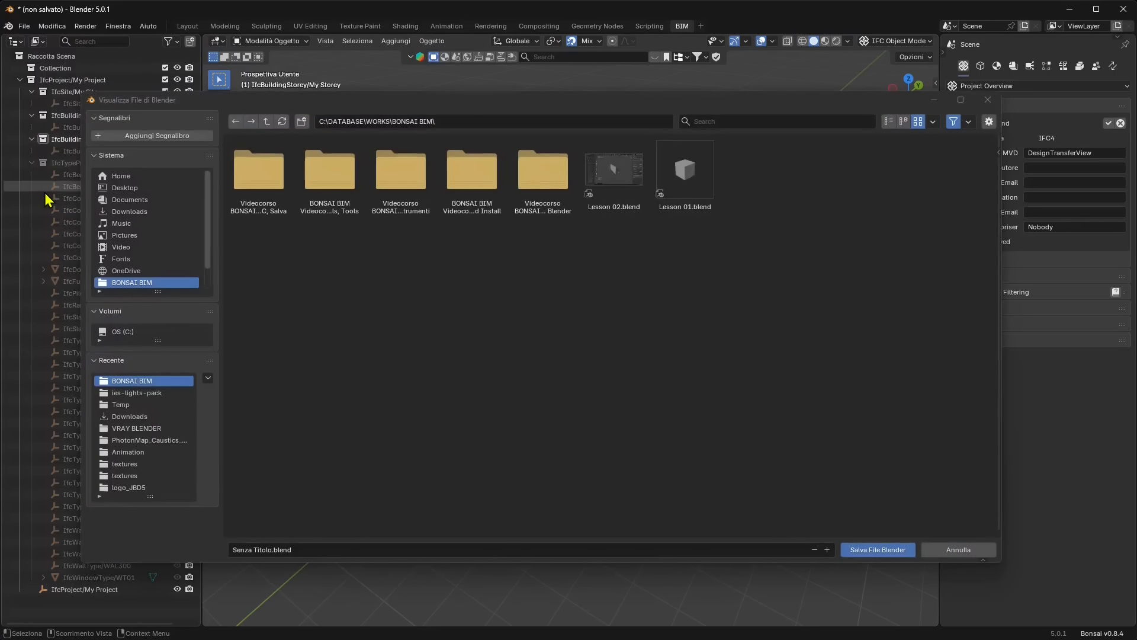
pyautogui.click(597, 208)
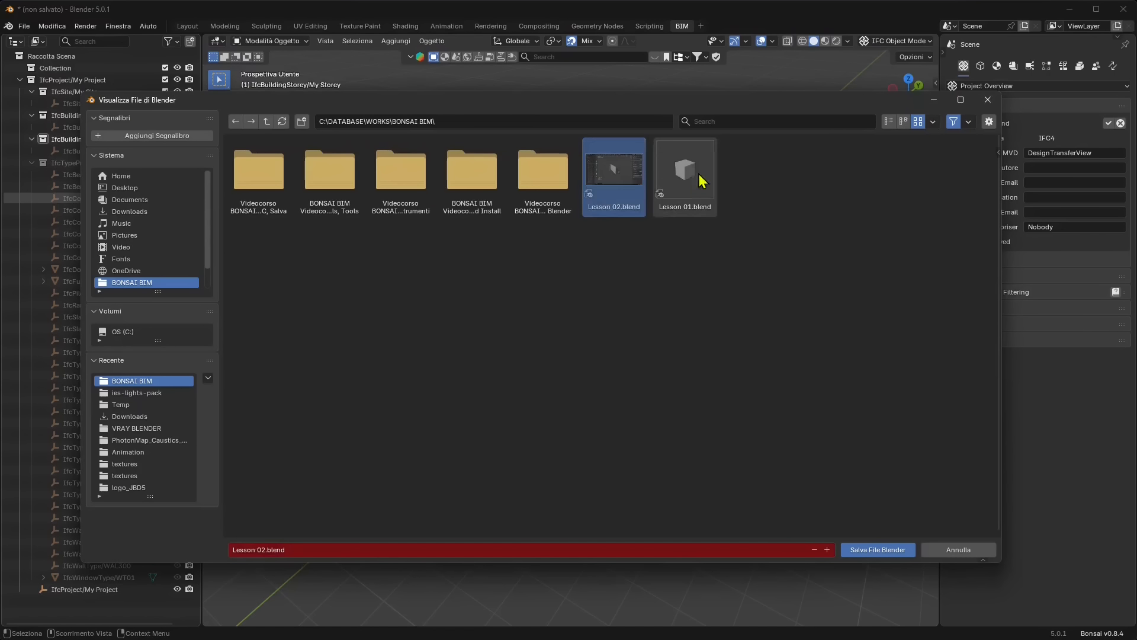
pyautogui.click(877, 550)
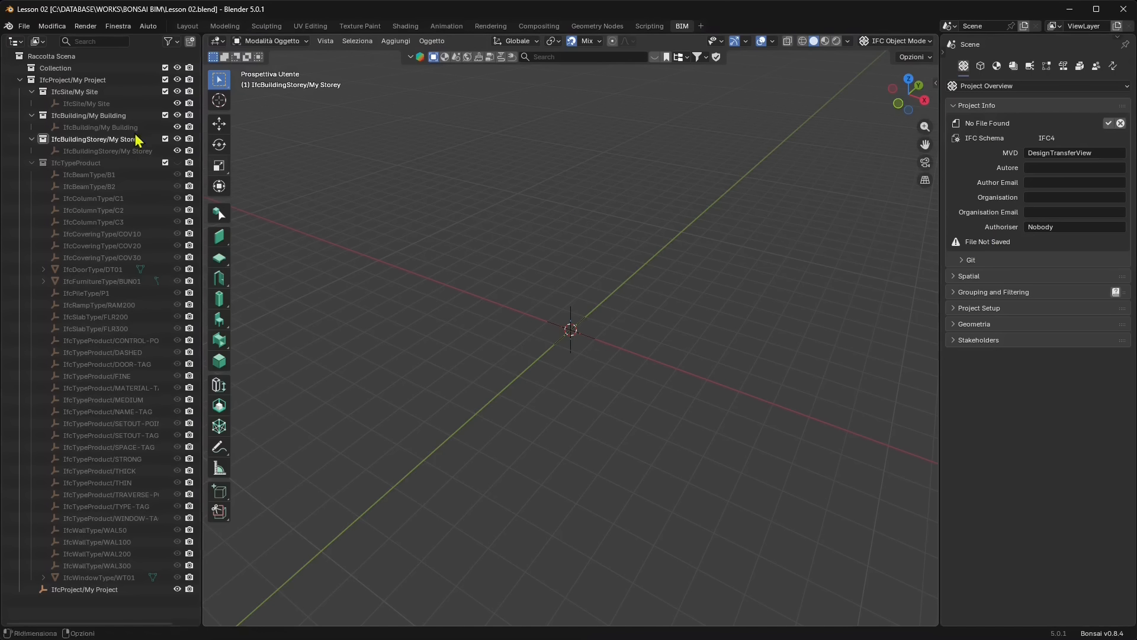
# Save the IFC project as Lesson 02.ifc in the BONSAI BIM folder
pyautogui.click(24, 27)
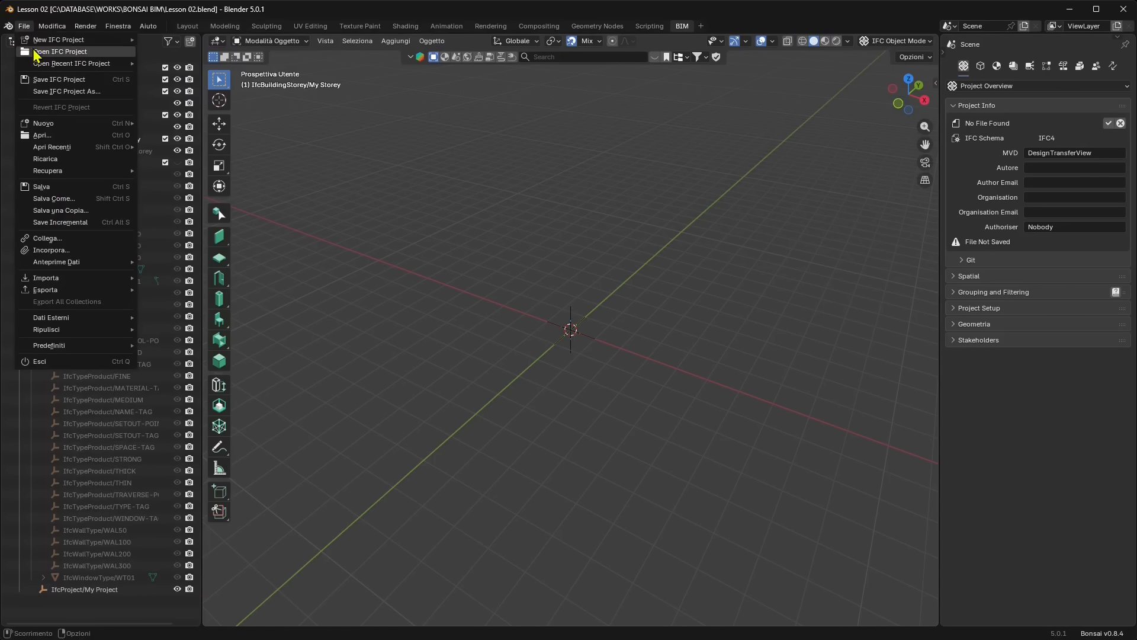
pyautogui.click(91, 84)
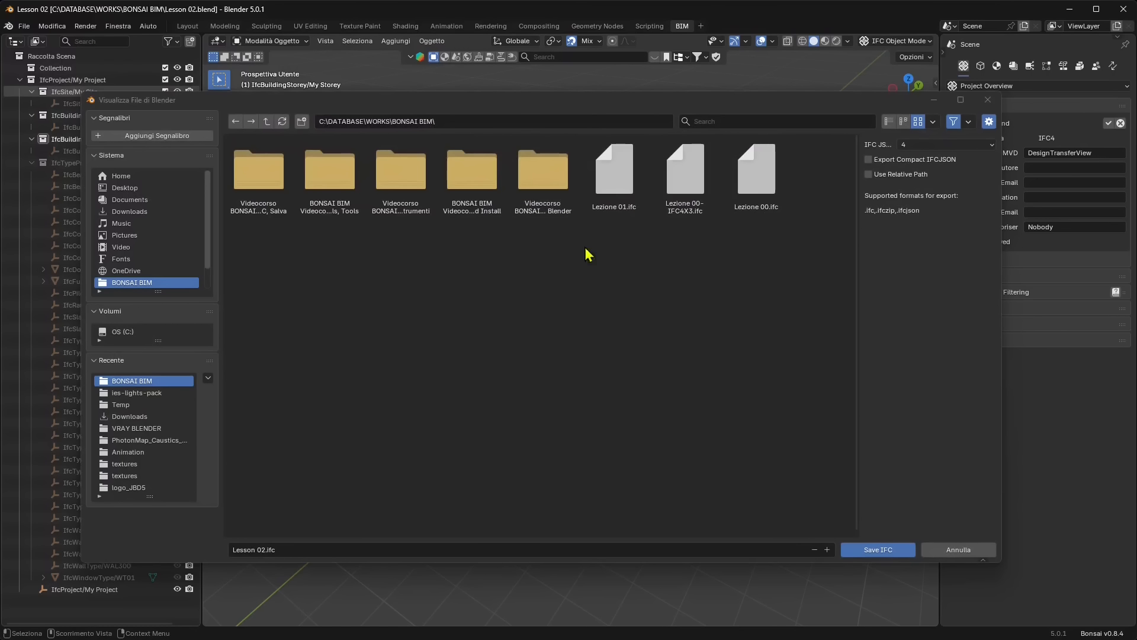
pyautogui.click(261, 549)
pyautogui.click(572, 296)
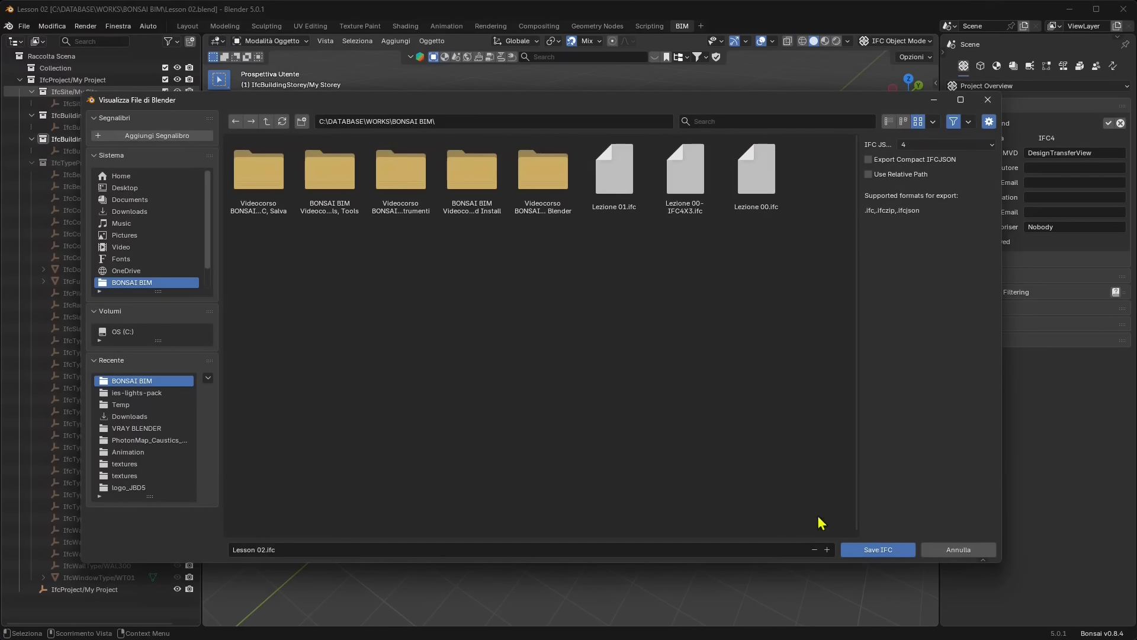
pyautogui.click(856, 552)
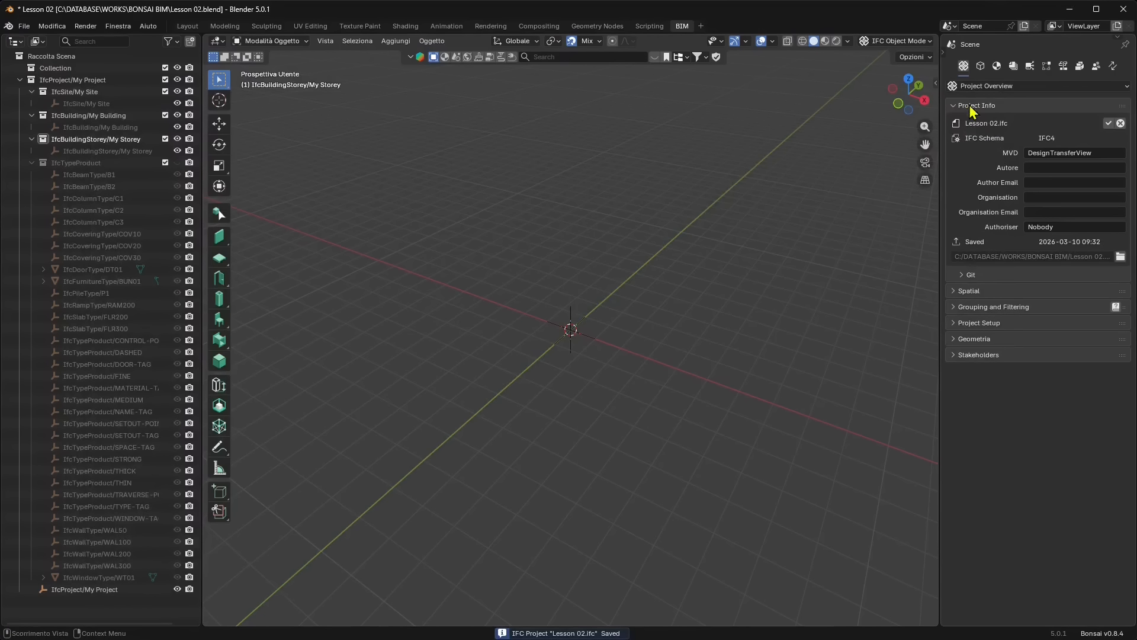
# Finish editing the project info, view the IFC files available for selection and cancel without choosing one
pyautogui.click(1108, 123)
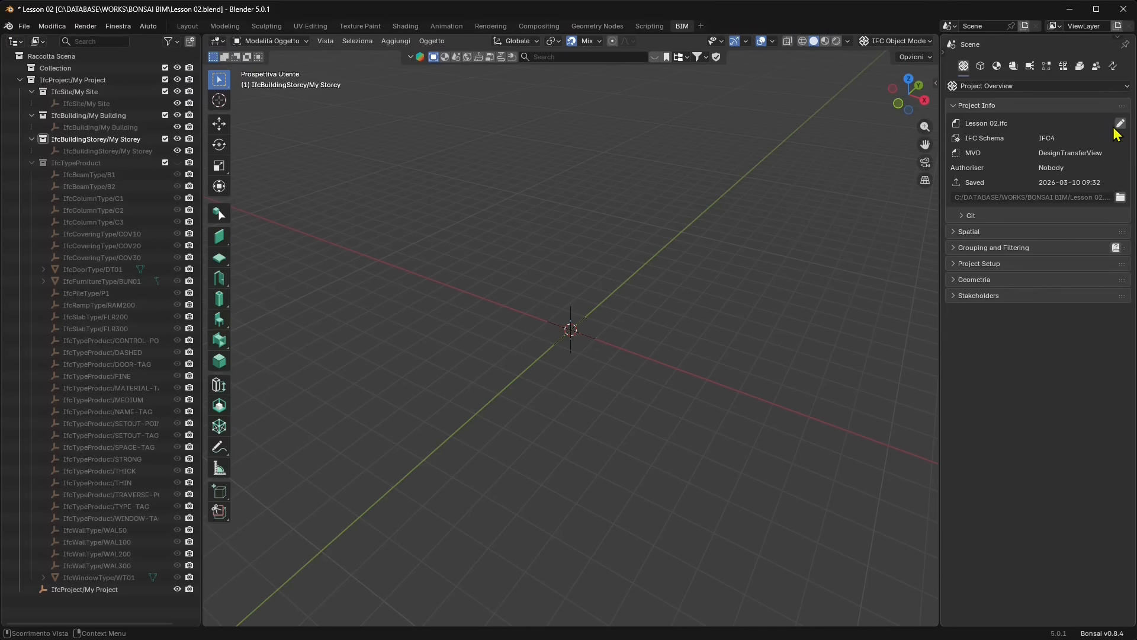
pyautogui.click(1120, 198)
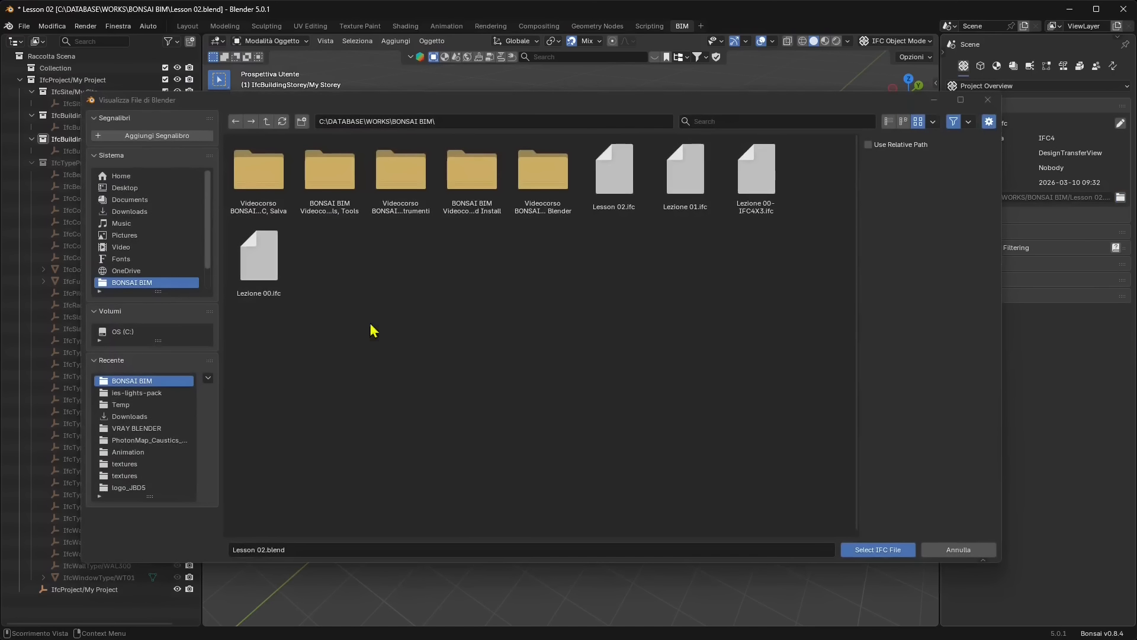
pyautogui.click(988, 101)
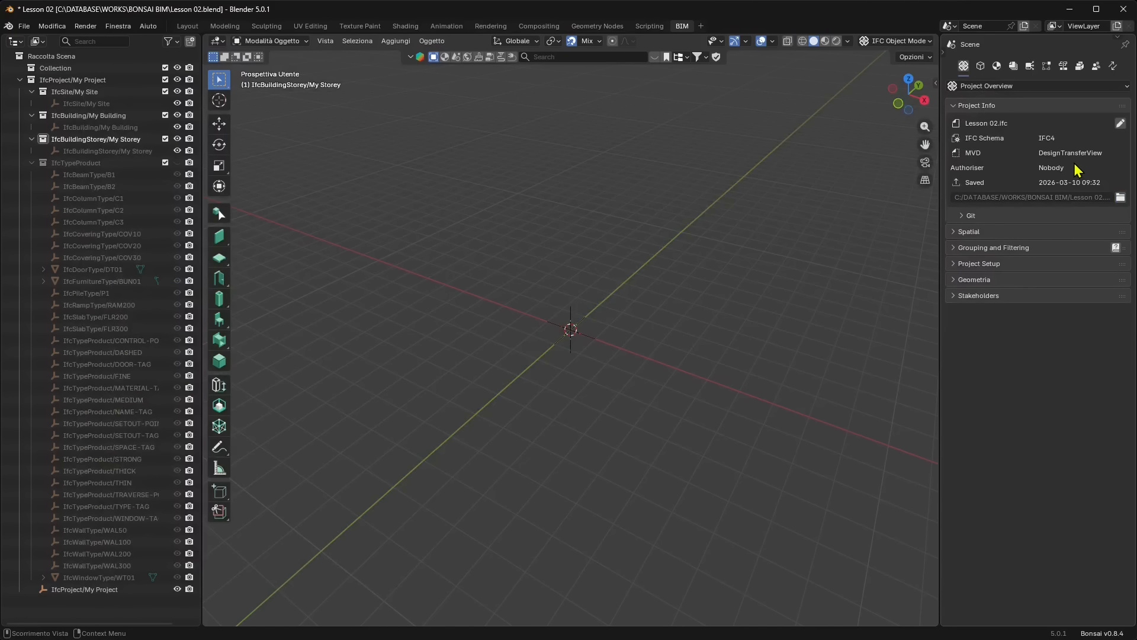
# Start the New Project Wizard and create a metric project in meters with the IFC4X3 schema and Blank Project template
pyautogui.click(23, 26)
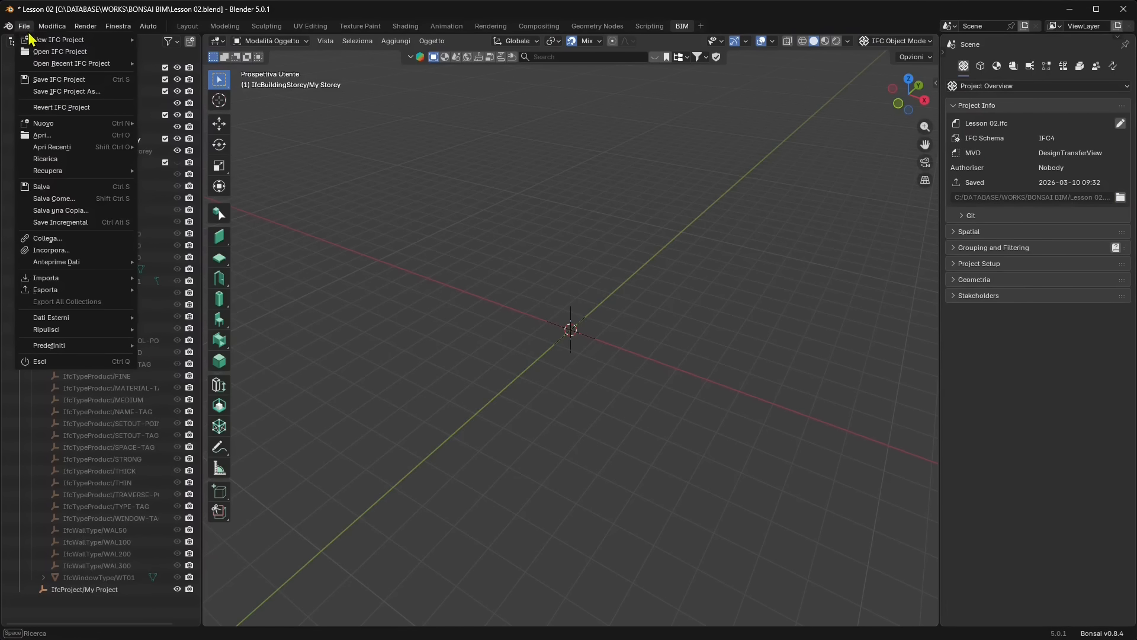
pyautogui.moveTo(118, 40)
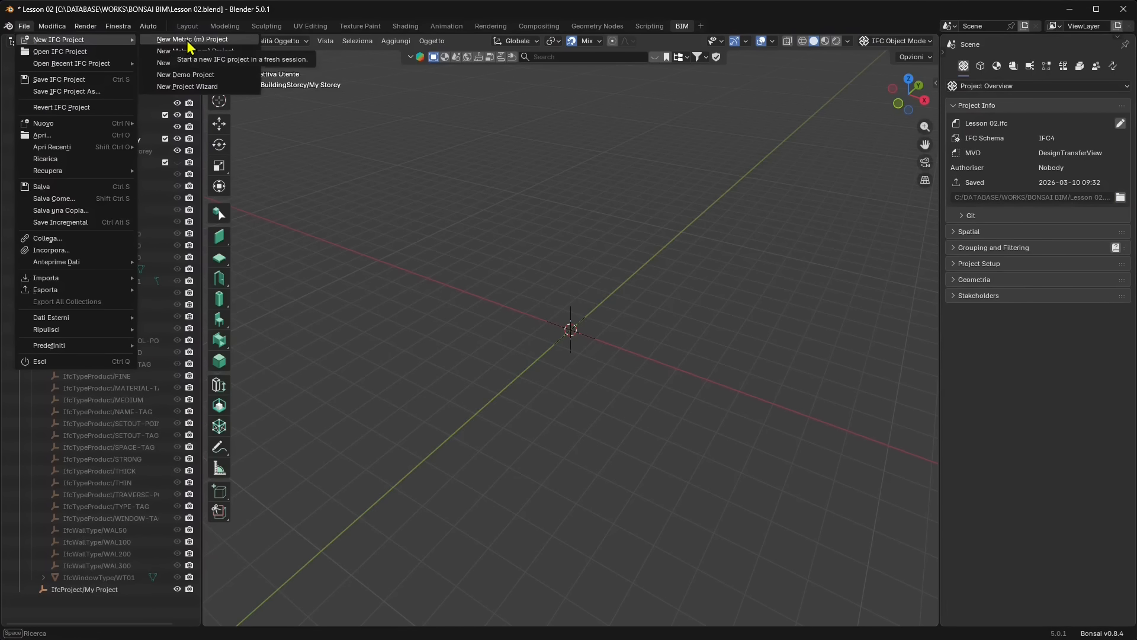
pyautogui.click(197, 86)
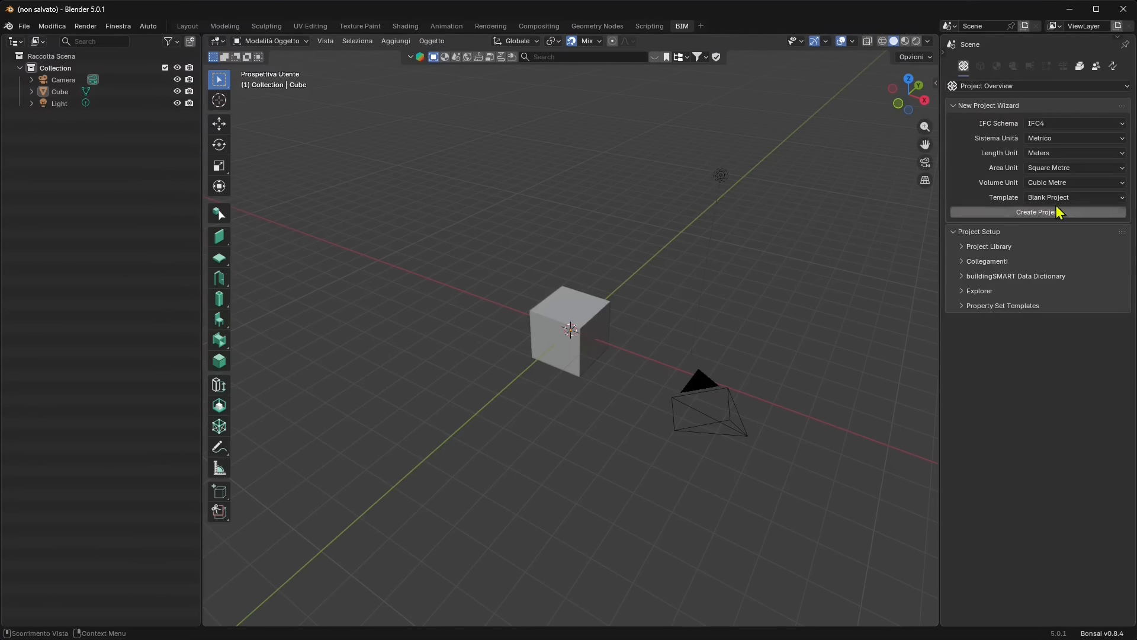
pyautogui.click(1047, 125)
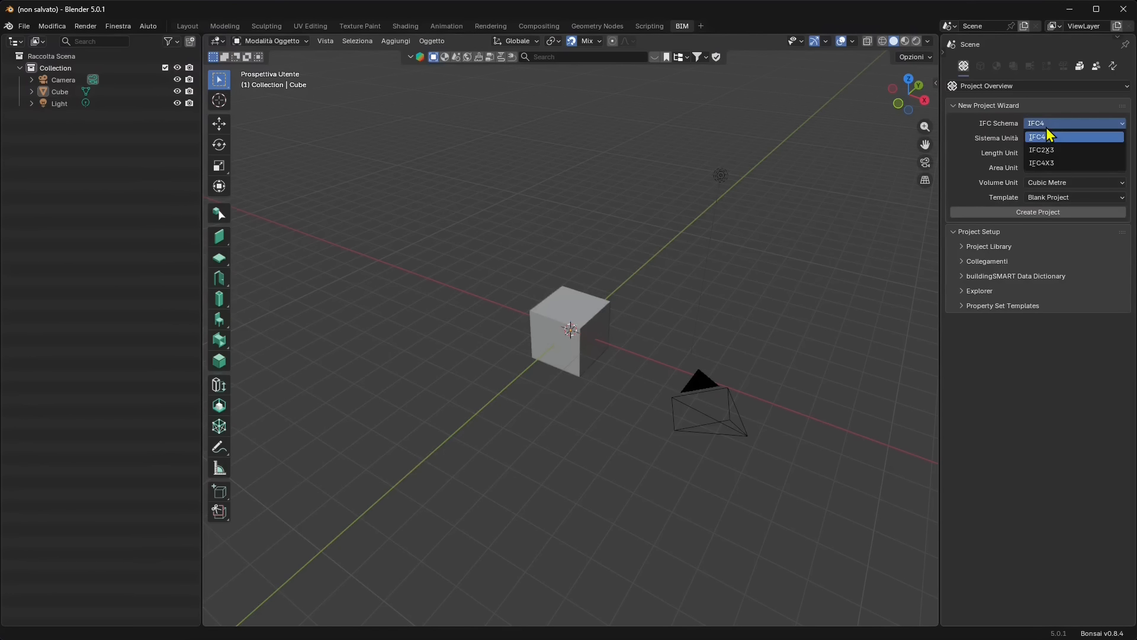
pyautogui.click(1037, 164)
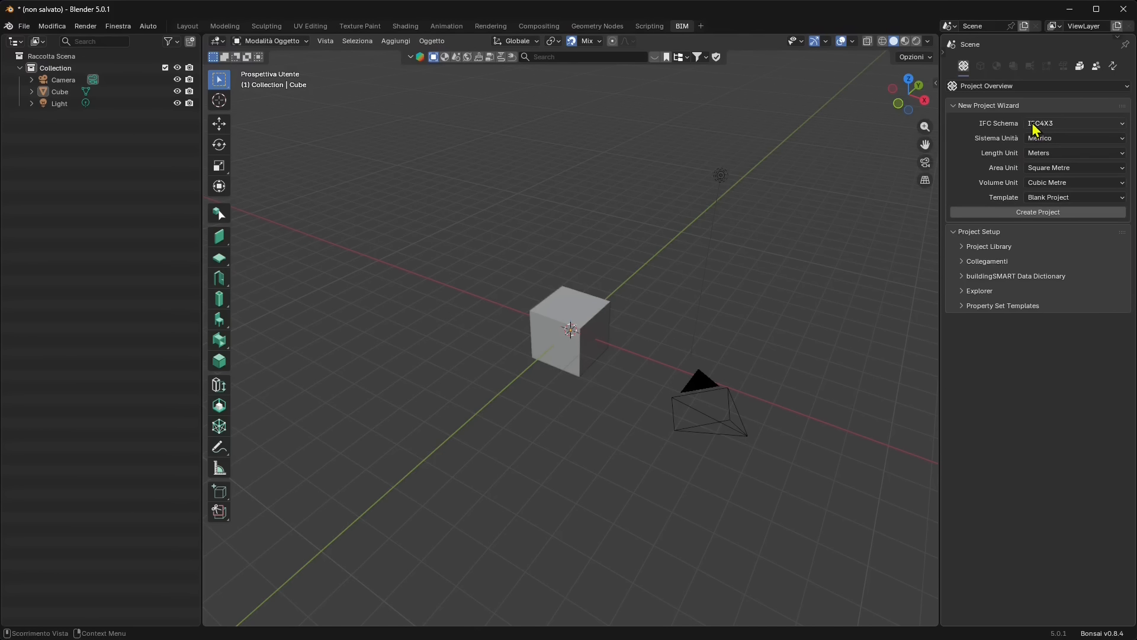
pyautogui.click(1057, 126)
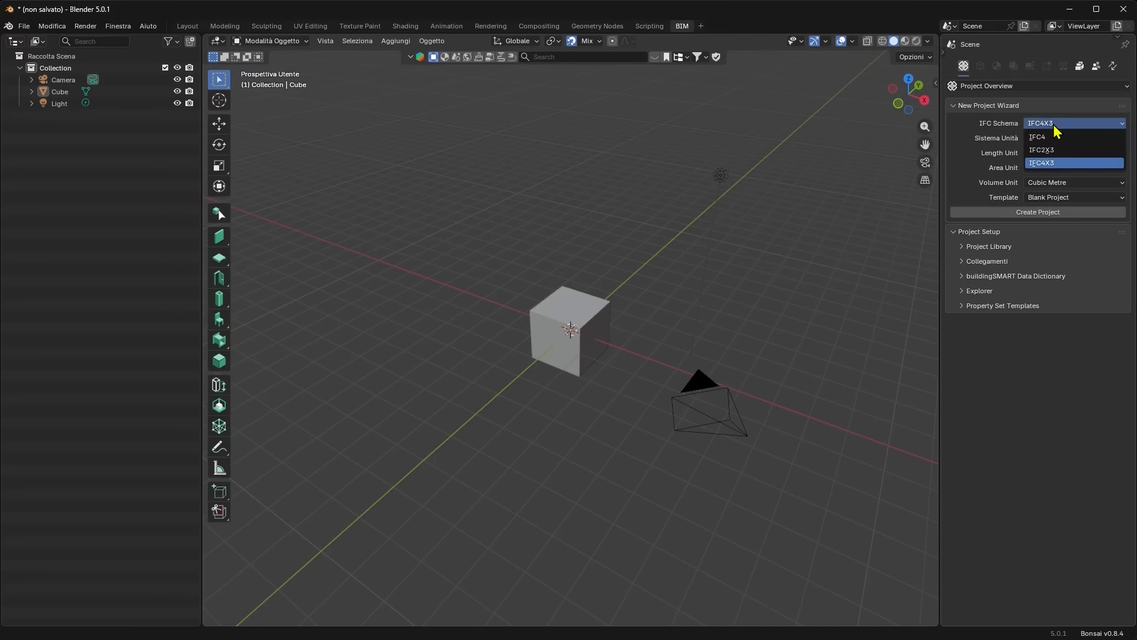
pyautogui.click(1047, 126)
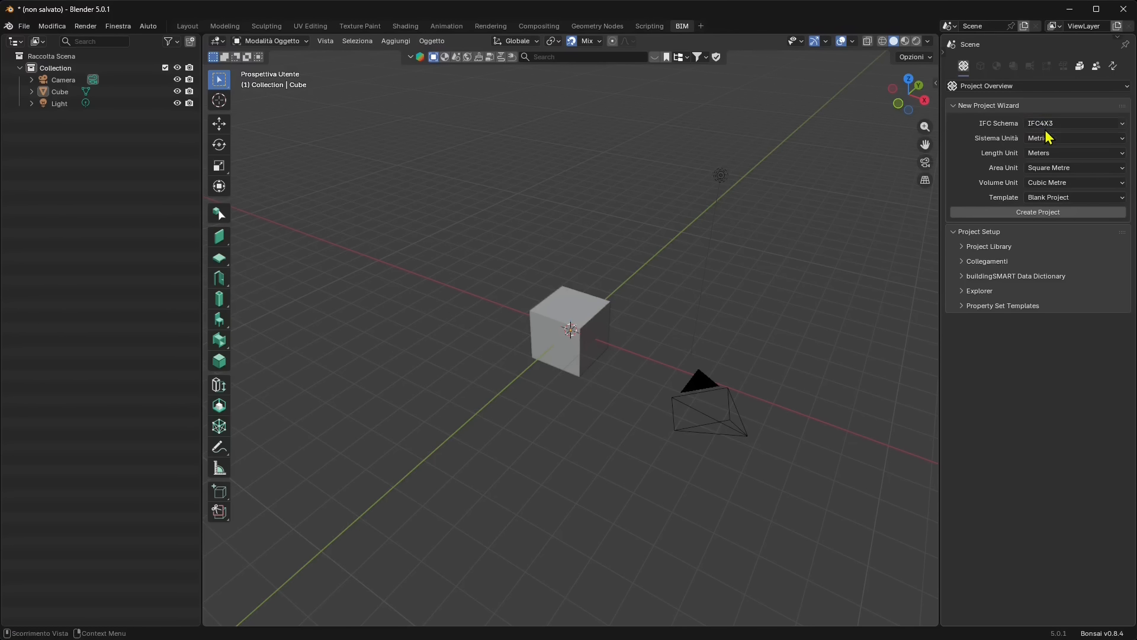
pyautogui.click(1043, 124)
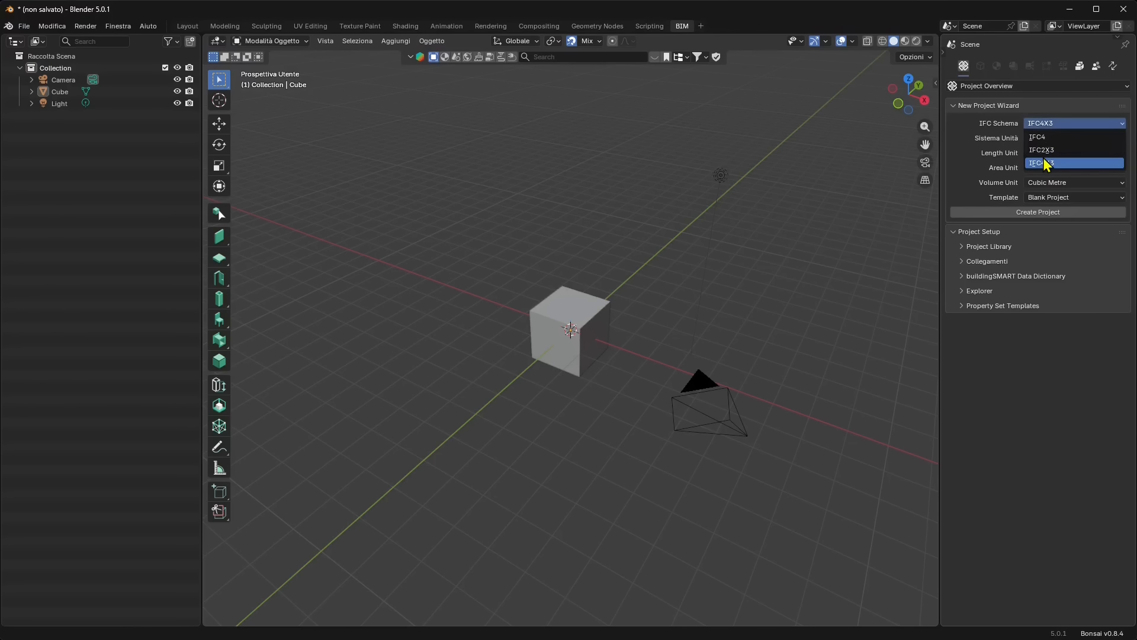
pyautogui.click(1044, 161)
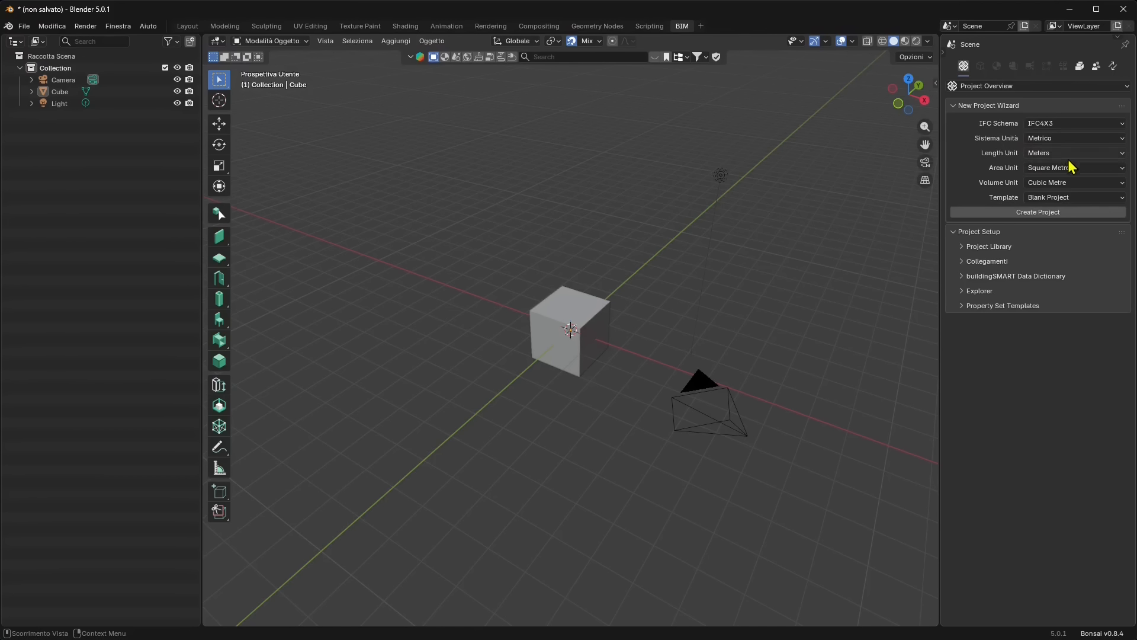
pyautogui.click(1008, 212)
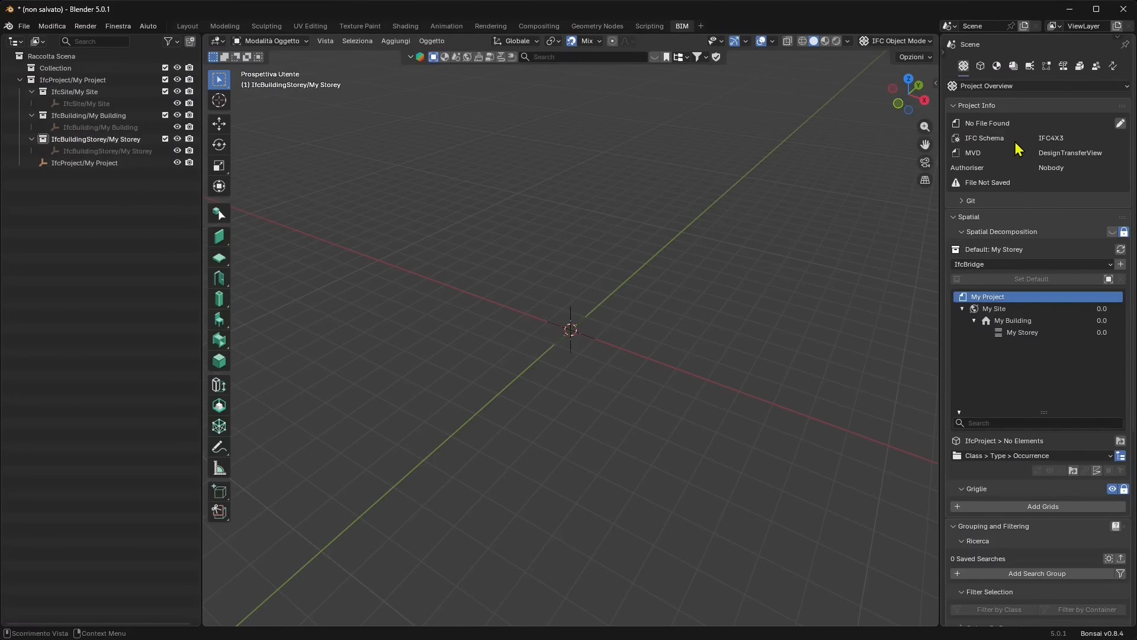
# Fill in the author, the organisation and the authoriser in the project info and confirm the edits
pyautogui.click(1120, 123)
pyautogui.click(1059, 164)
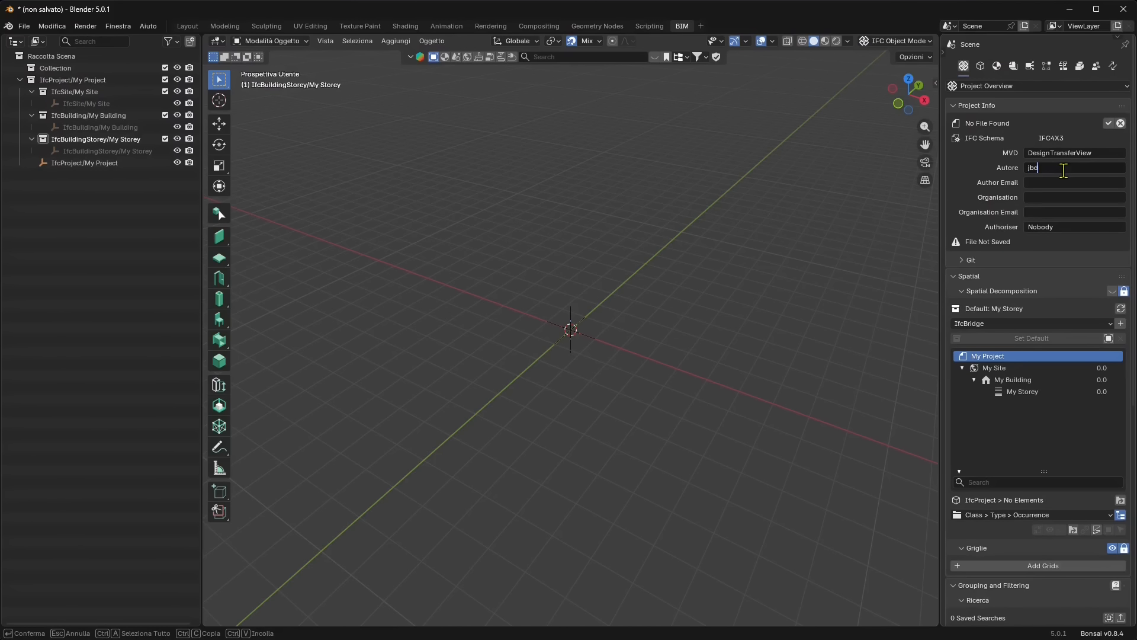
pyautogui.press('Return')
pyautogui.click(1054, 199)
pyautogui.press('Return')
pyautogui.click(1048, 227)
pyautogui.write('Jbd')
pyautogui.click(1108, 123)
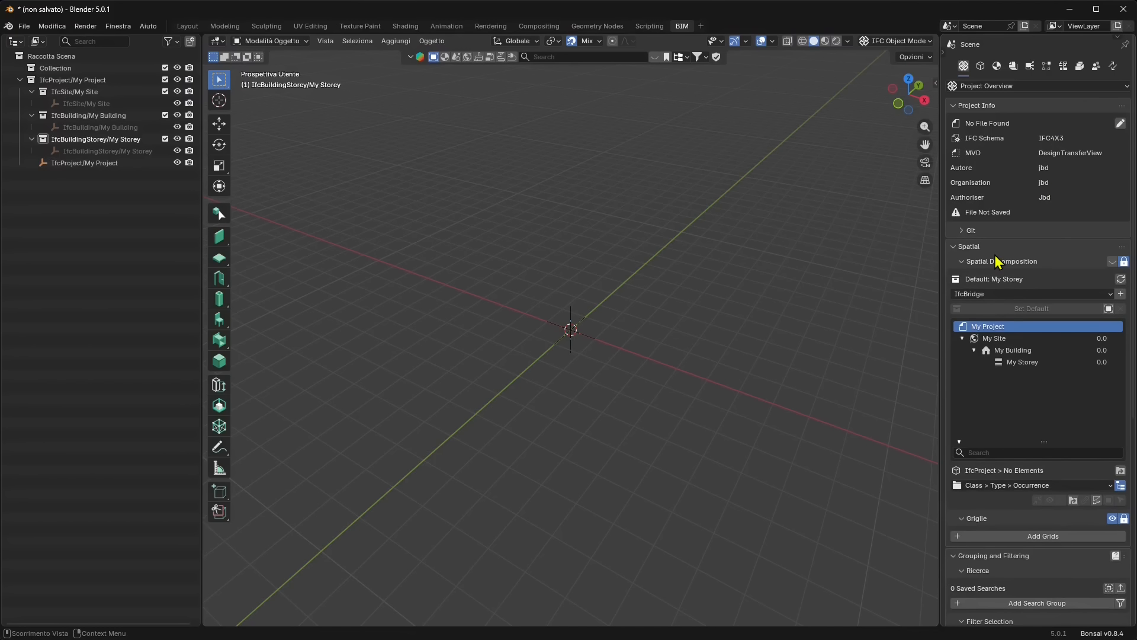
pyautogui.scroll(-1, 1015, 478)
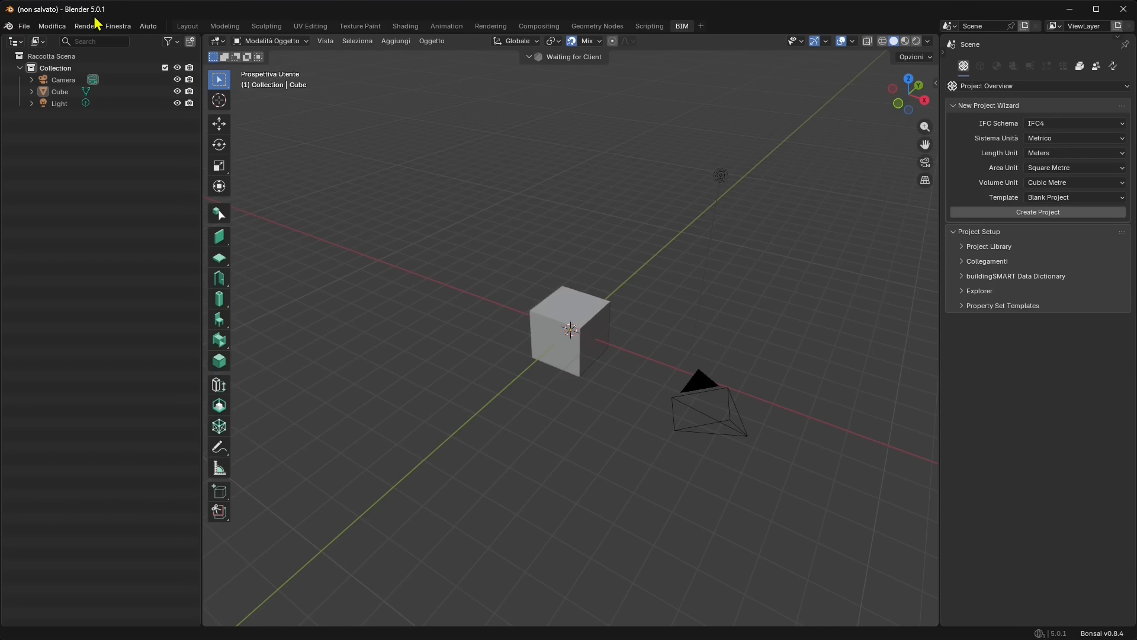
# Open Lesson 02.ifc from the recent IFC projects in the fresh default scene
pyautogui.moveTo(473, 344)
pyautogui.mouseDown(button='middle')
pyautogui.moveTo(398, 338)
pyautogui.moveTo(541, 368)
pyautogui.moveTo(444, 364)
pyautogui.moveTo(462, 349)
pyautogui.mouseUp(button='middle')
pyautogui.moveTo(604, 317); pyautogui.dragTo(554, 74, button='middle')
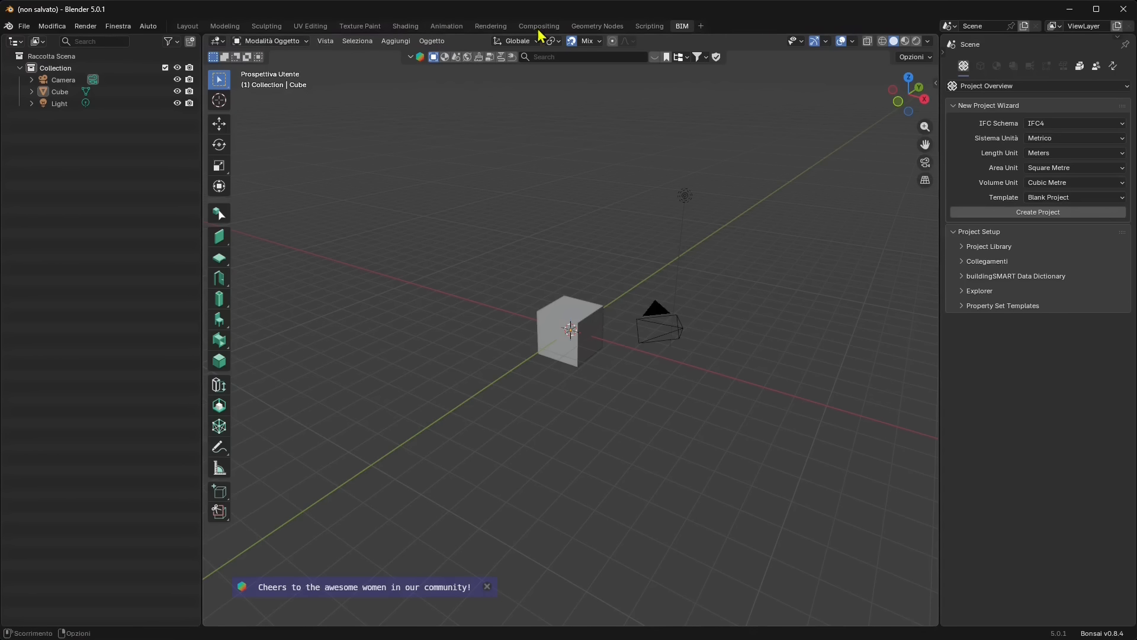
pyautogui.moveTo(529, 233); pyautogui.dragTo(426, 210, button='middle')
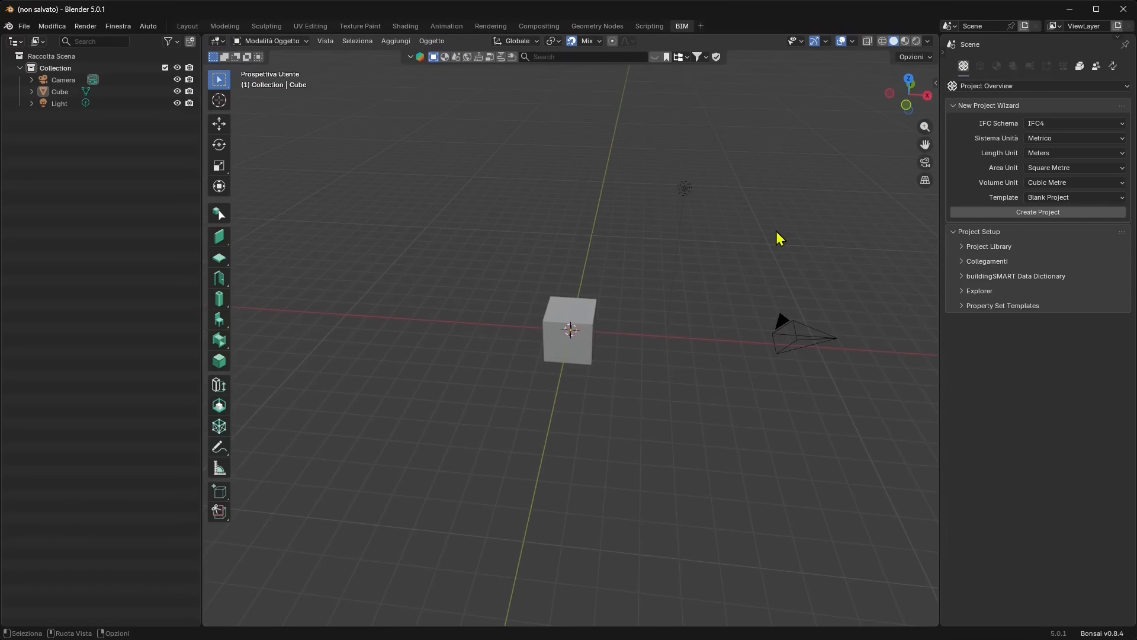
pyautogui.click(25, 27)
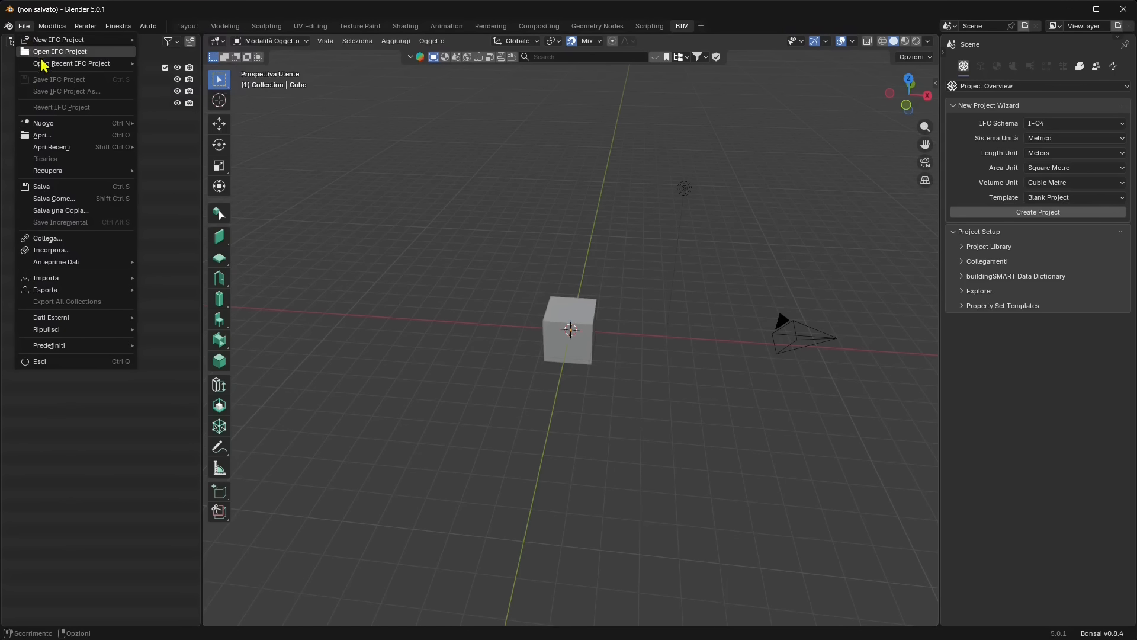
pyautogui.moveTo(48, 69)
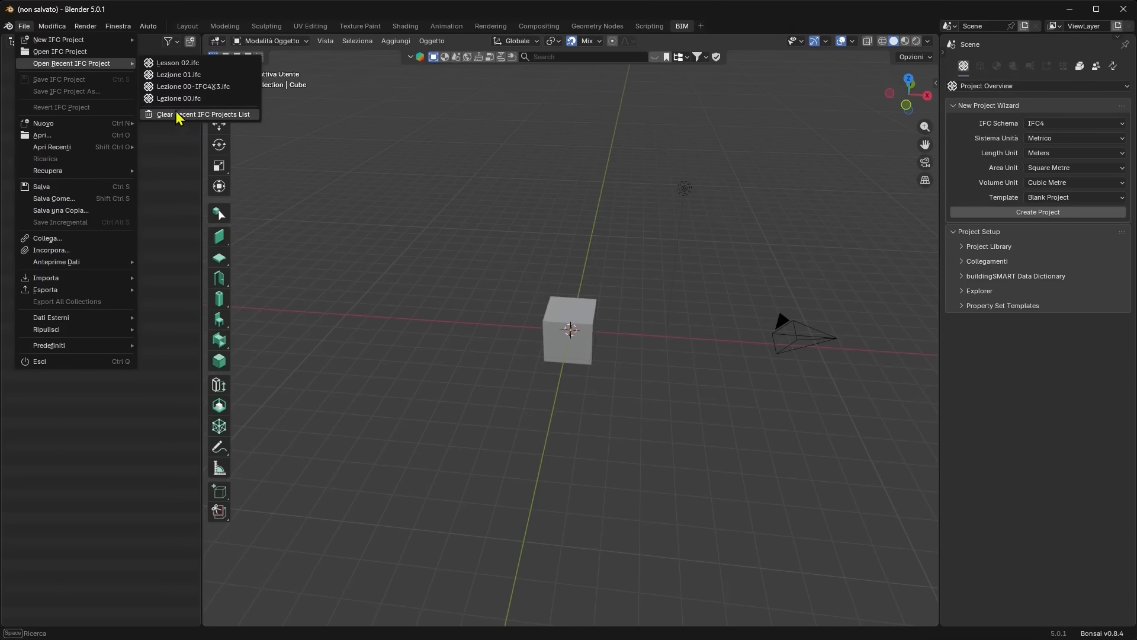
pyautogui.click(177, 62)
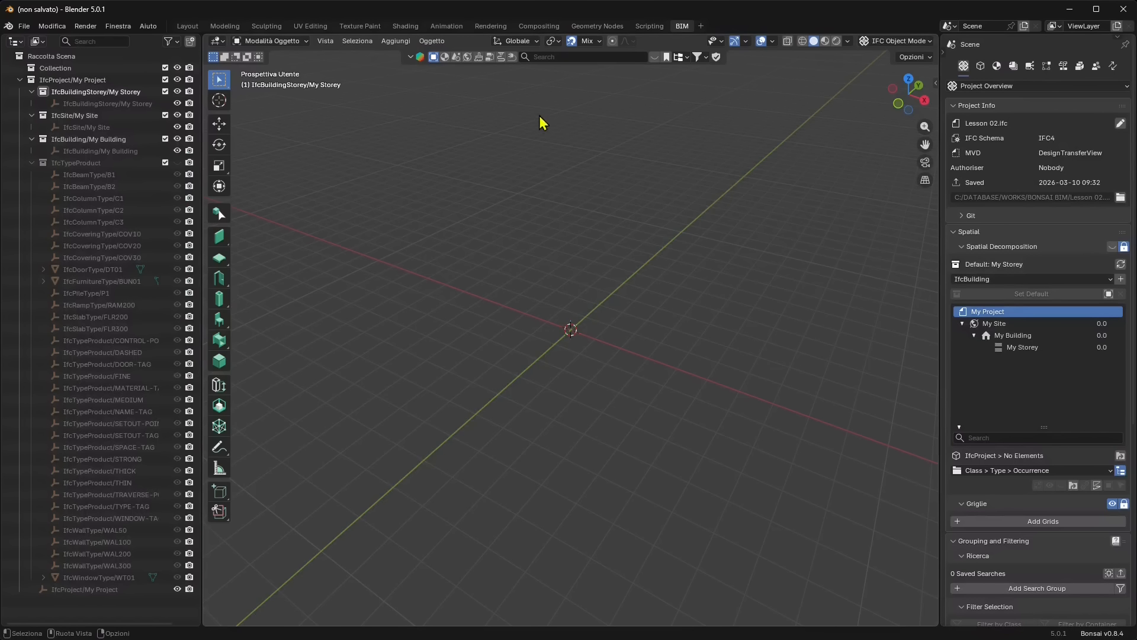
pyautogui.moveTo(550, 379)
pyautogui.mouseDown(button='middle')
pyautogui.moveTo(627, 389)
pyautogui.moveTo(536, 365)
pyautogui.mouseUp(button='middle')
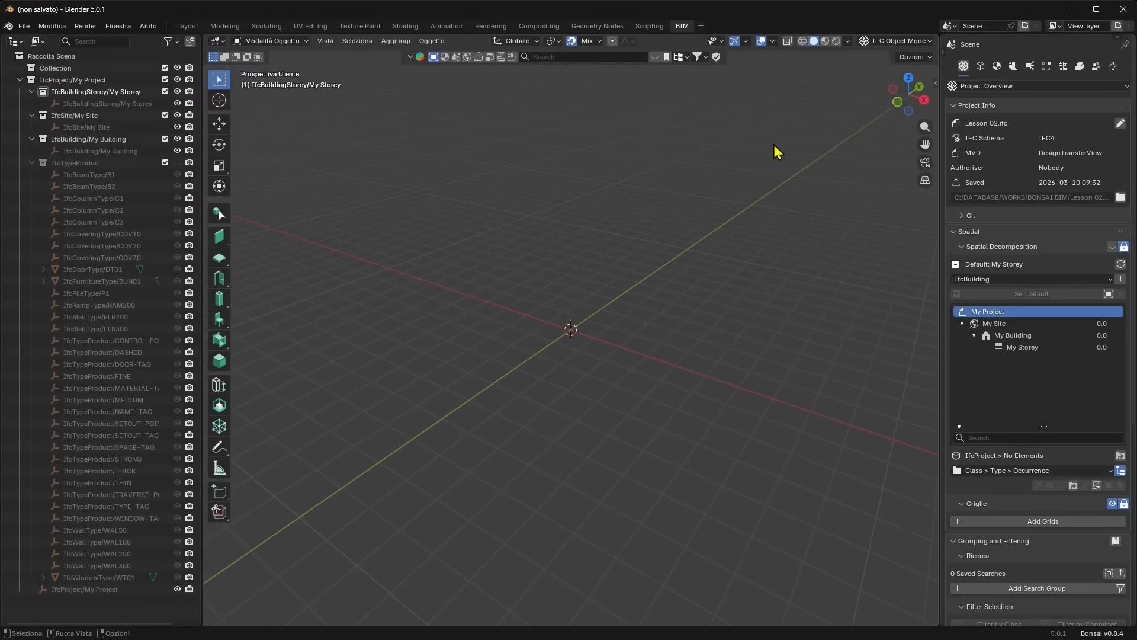
# Reload the recent IFC project Lesson 02.ifc over the current session
pyautogui.click(24, 26)
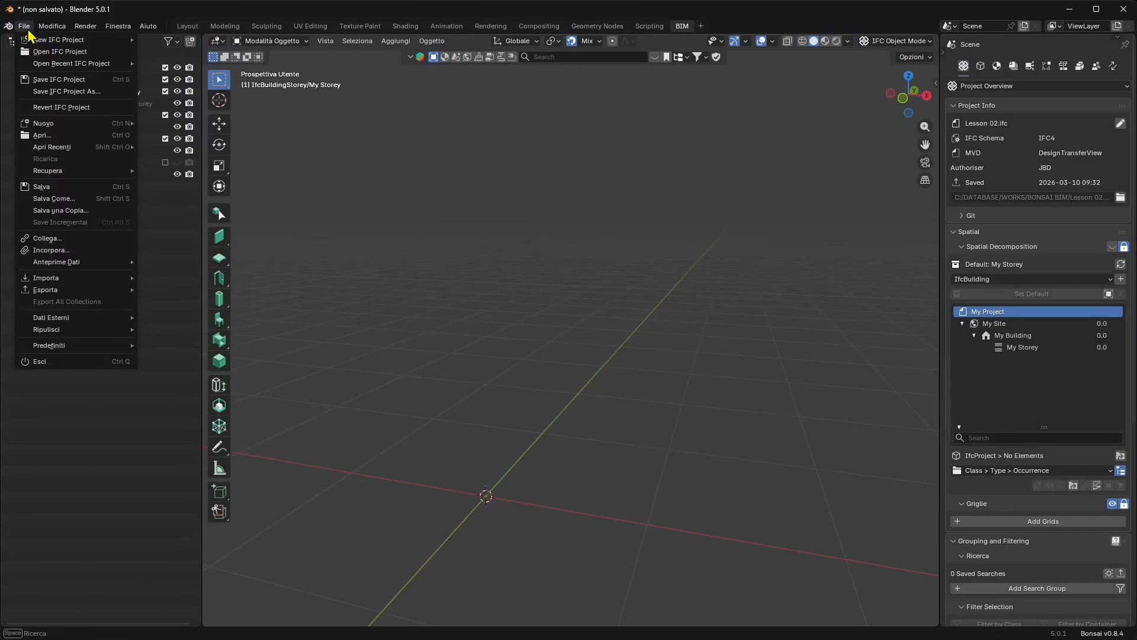
pyautogui.moveTo(36, 64)
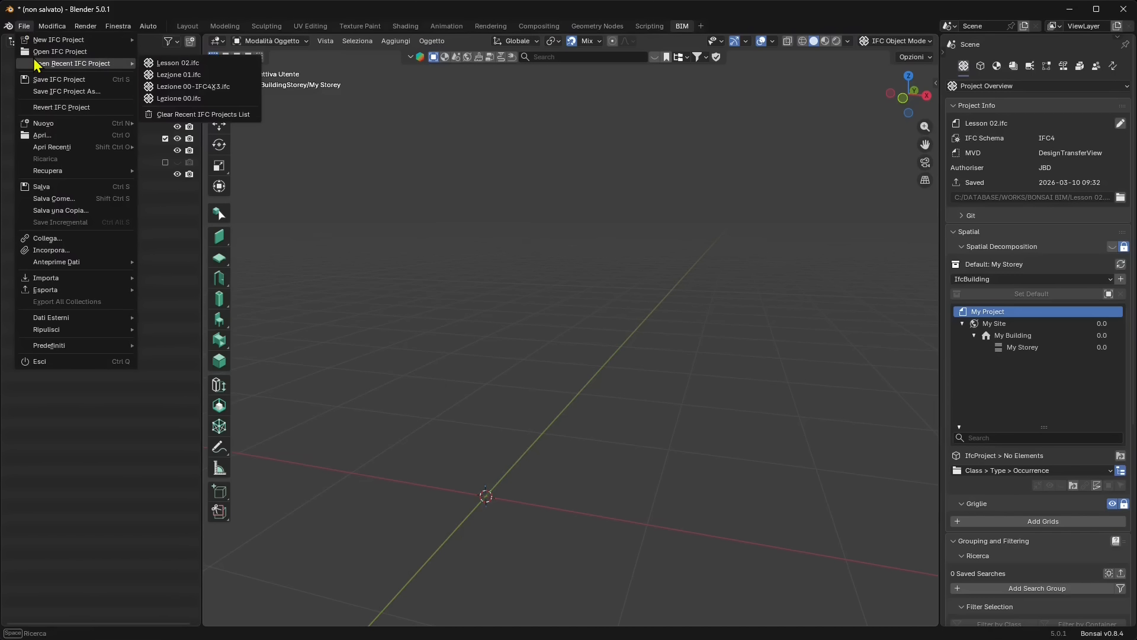
pyautogui.click(178, 64)
# Upgrade Lesson 02.ifc from the BONSAI BIM folder to IFC4X3 and load Lesson 02-IFC4X3.ifc with advanced mode enabled
pyautogui.click(25, 28)
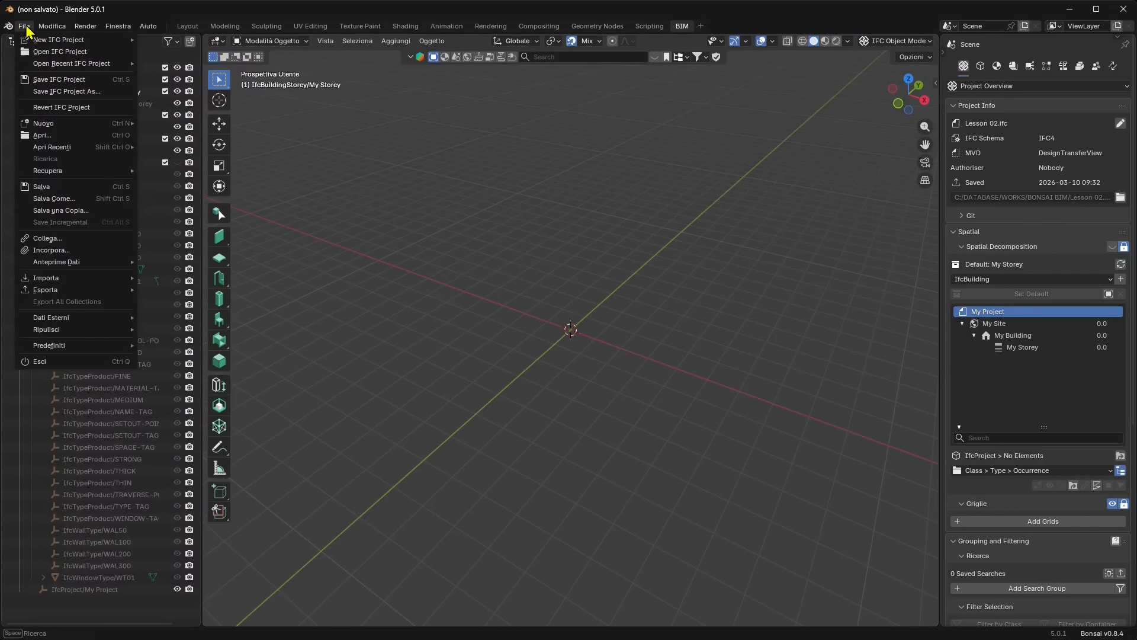
pyautogui.moveTo(41, 67)
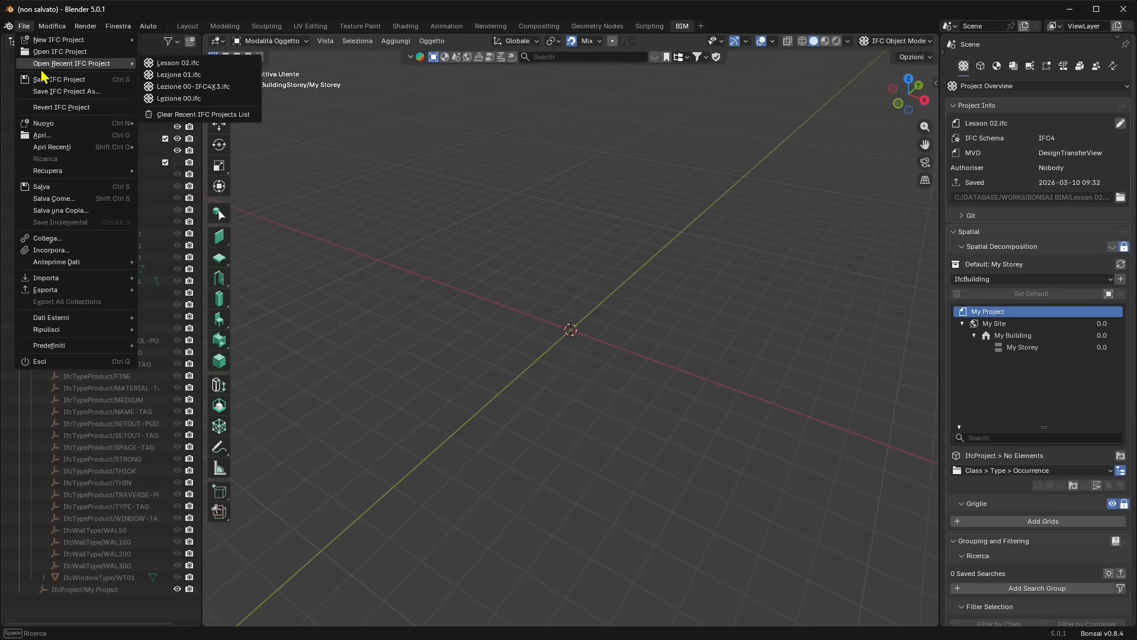
pyautogui.click(56, 51)
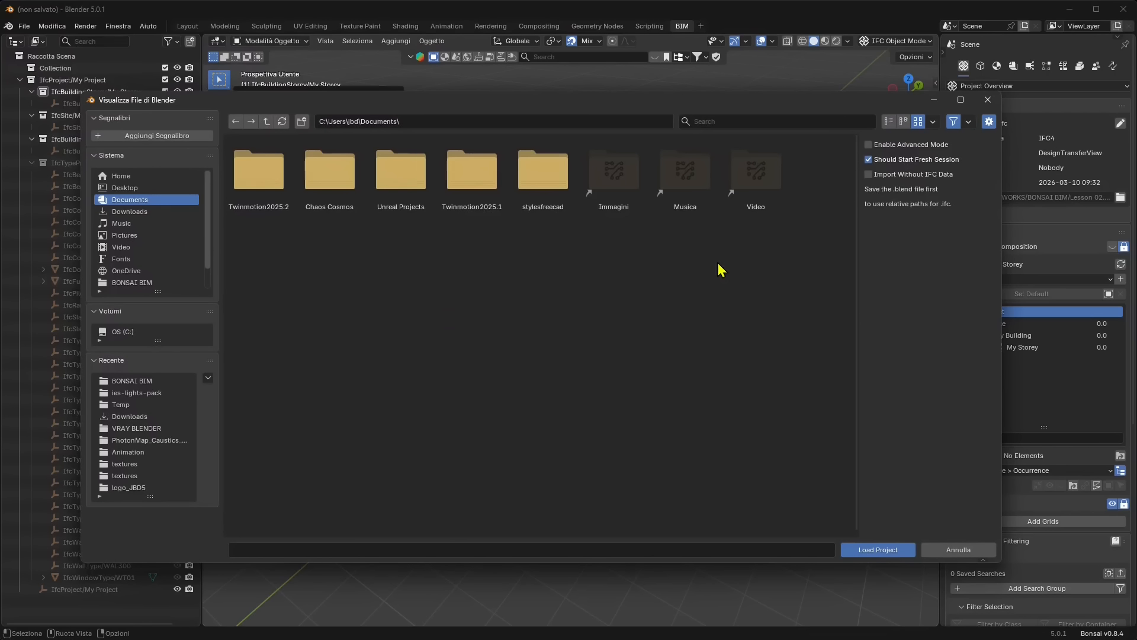
pyautogui.click(869, 145)
pyautogui.click(147, 283)
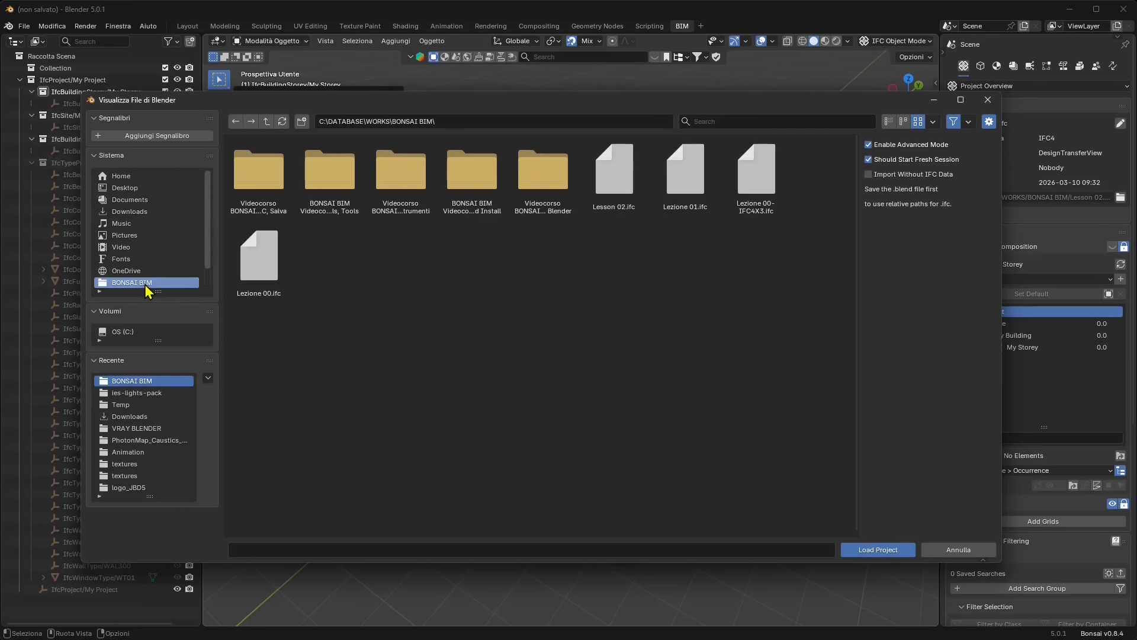
pyautogui.click(638, 190)
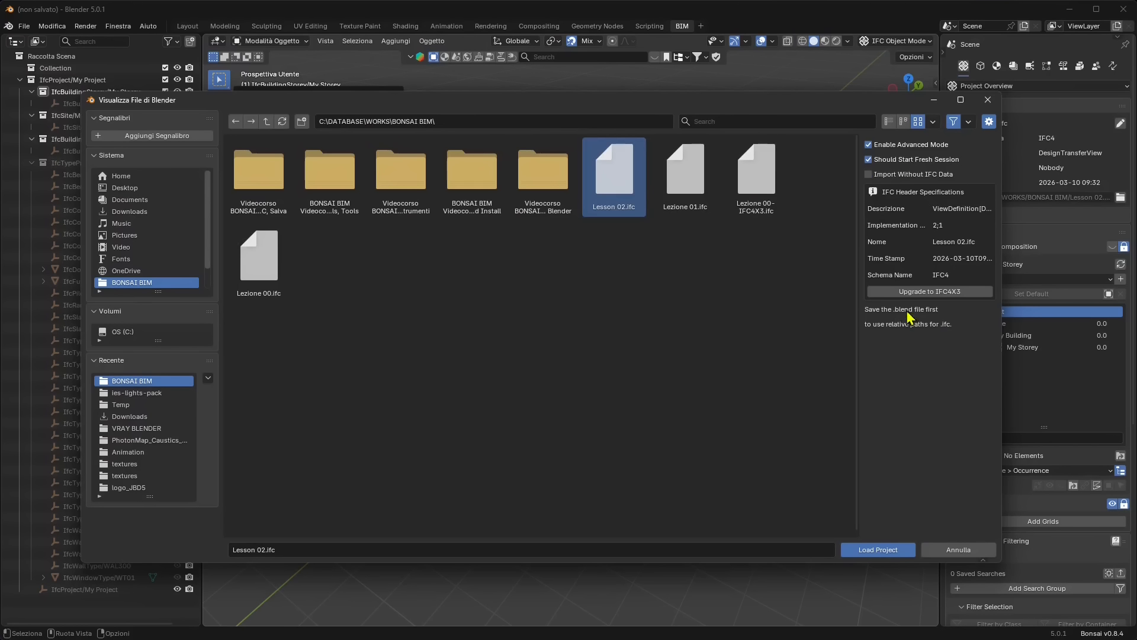
pyautogui.click(931, 293)
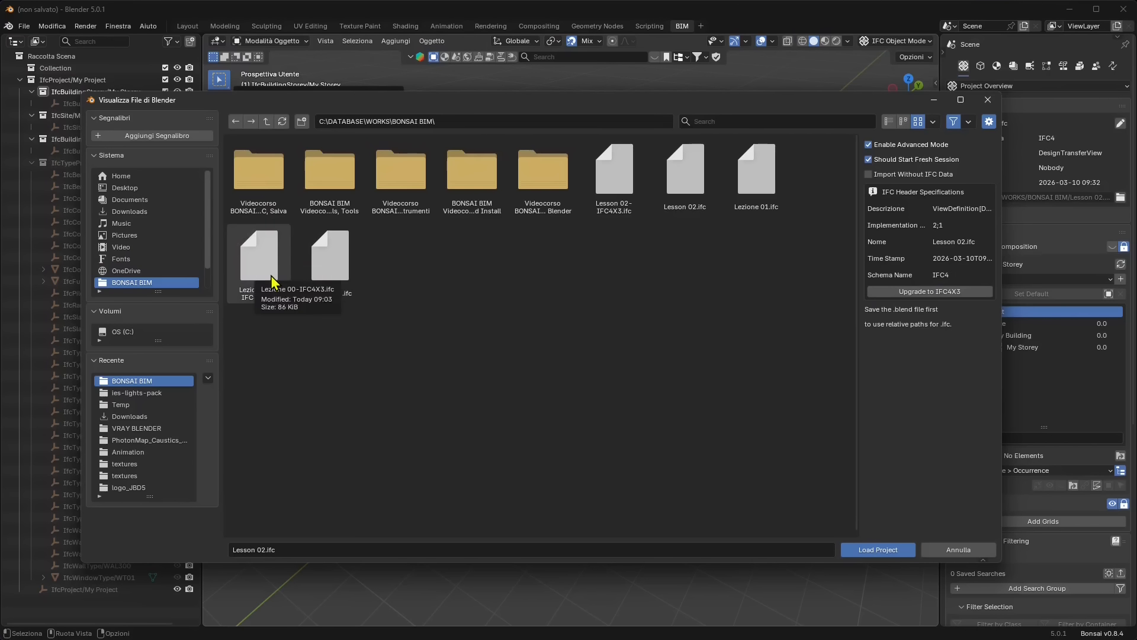
pyautogui.click(626, 215)
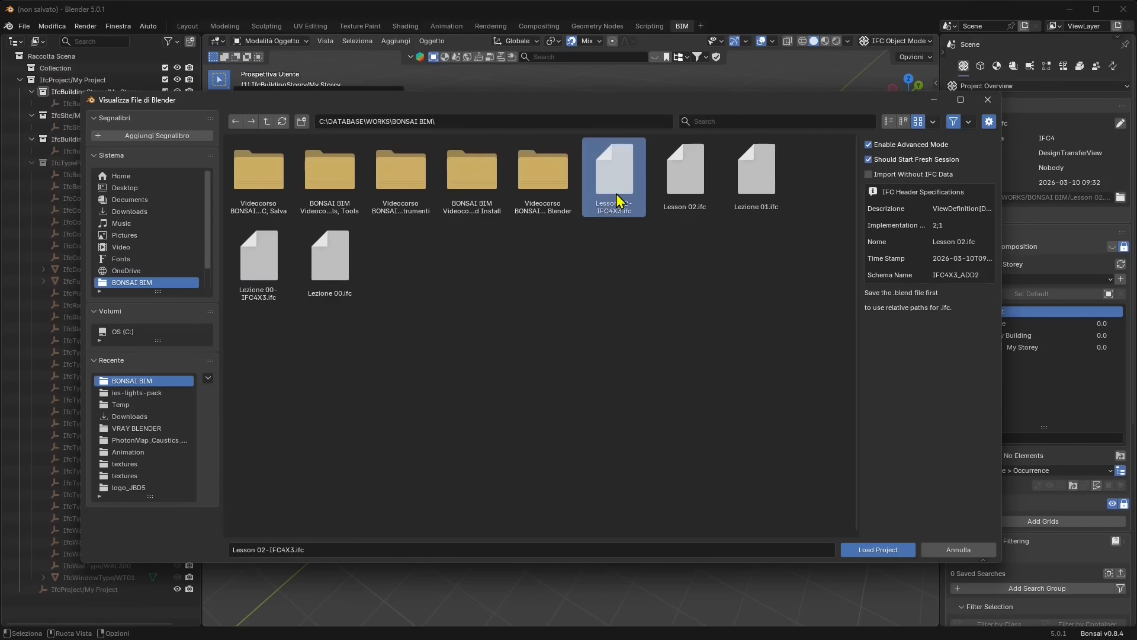
pyautogui.click(890, 550)
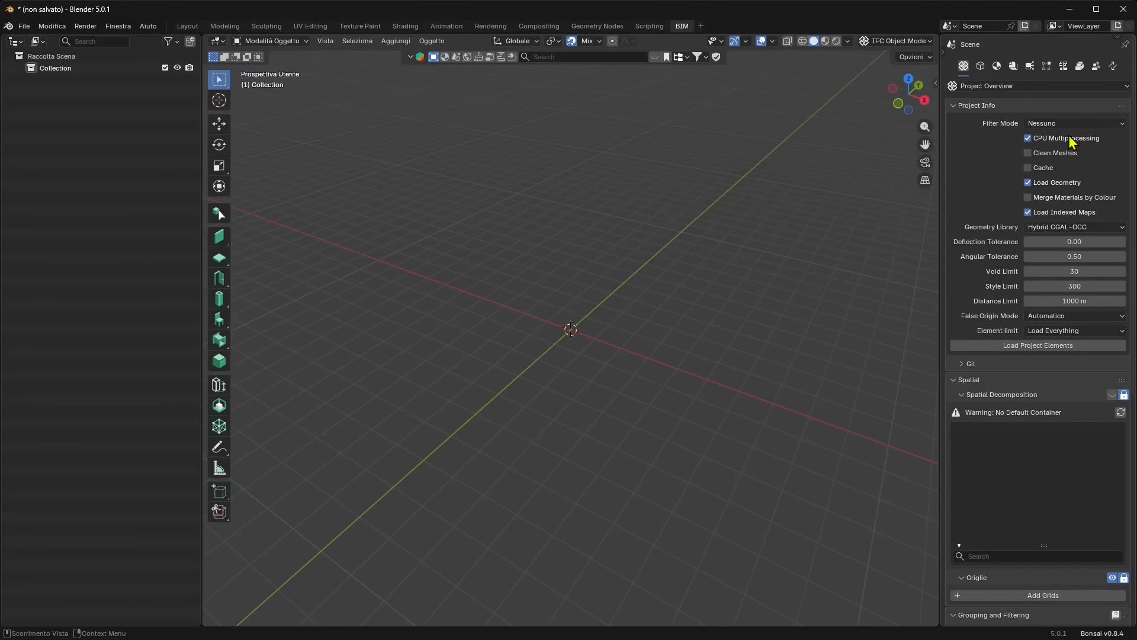
# Set the filter mode to Decomposition, include My Storey, My Building and My Site, and load the project elements
pyautogui.click(1044, 125)
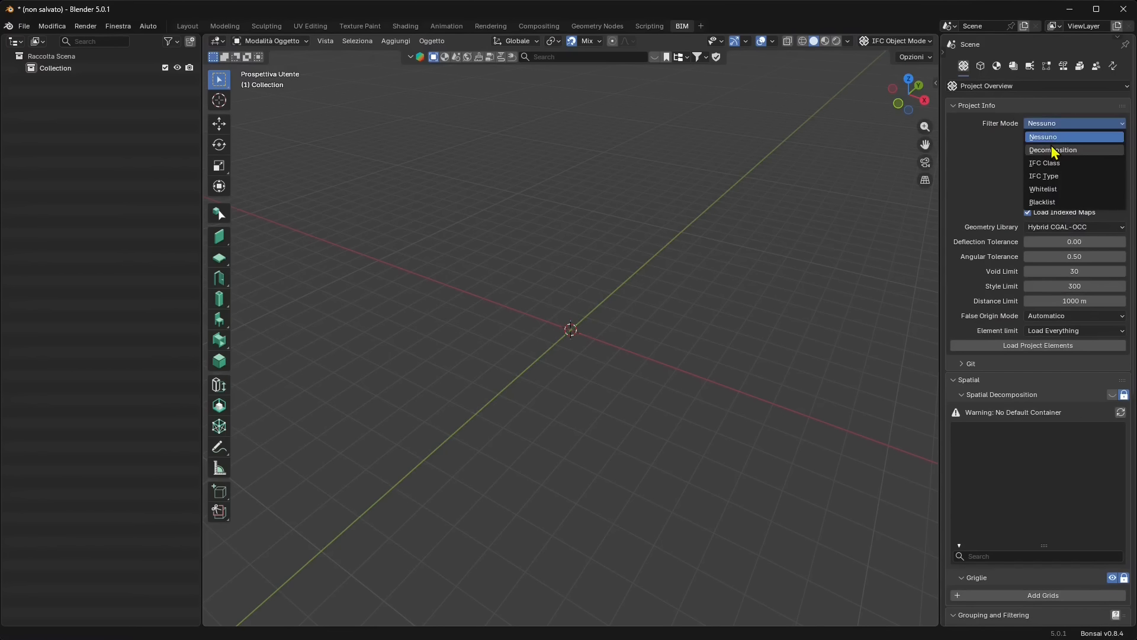
pyautogui.click(1051, 152)
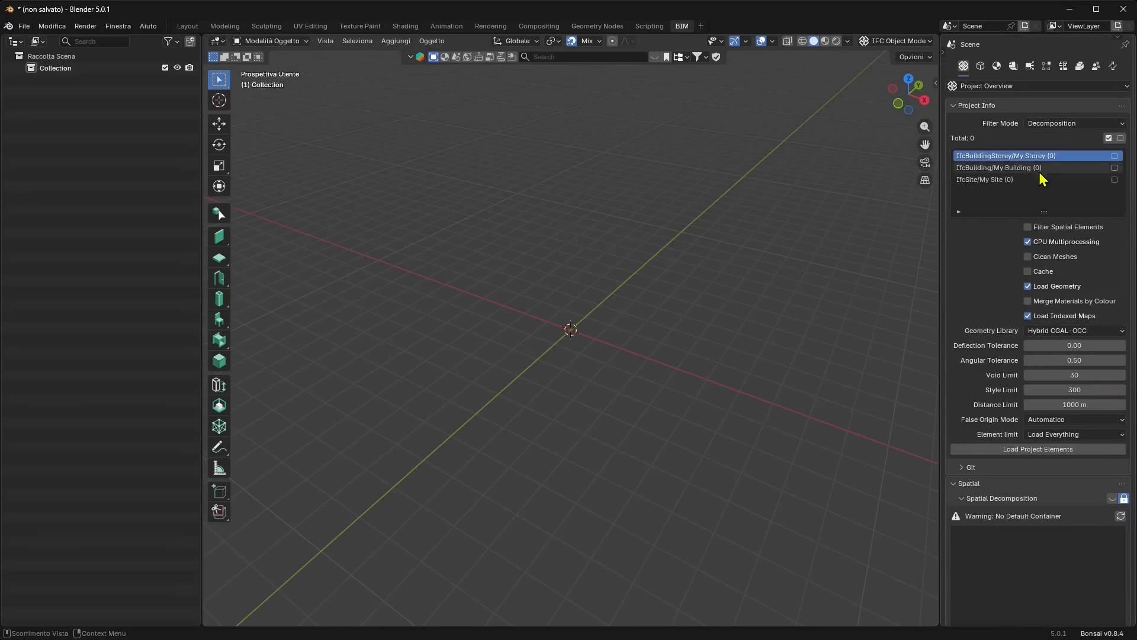
pyautogui.click(1116, 164)
pyautogui.click(1115, 176)
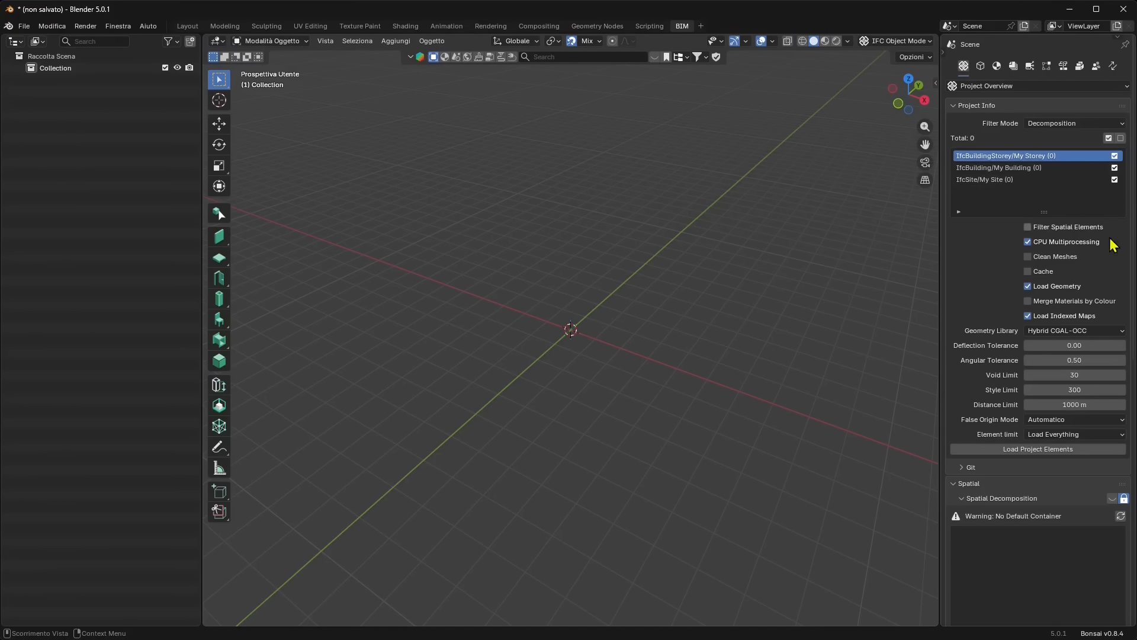
pyautogui.click(1009, 450)
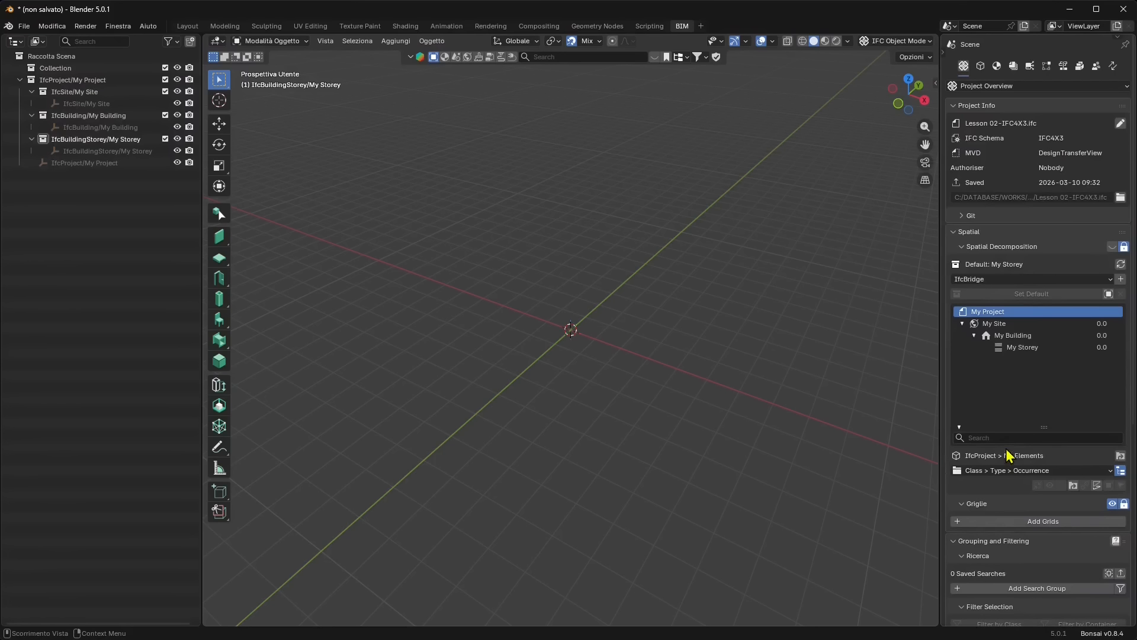
pyautogui.click(1010, 86)
pyautogui.click(1009, 88)
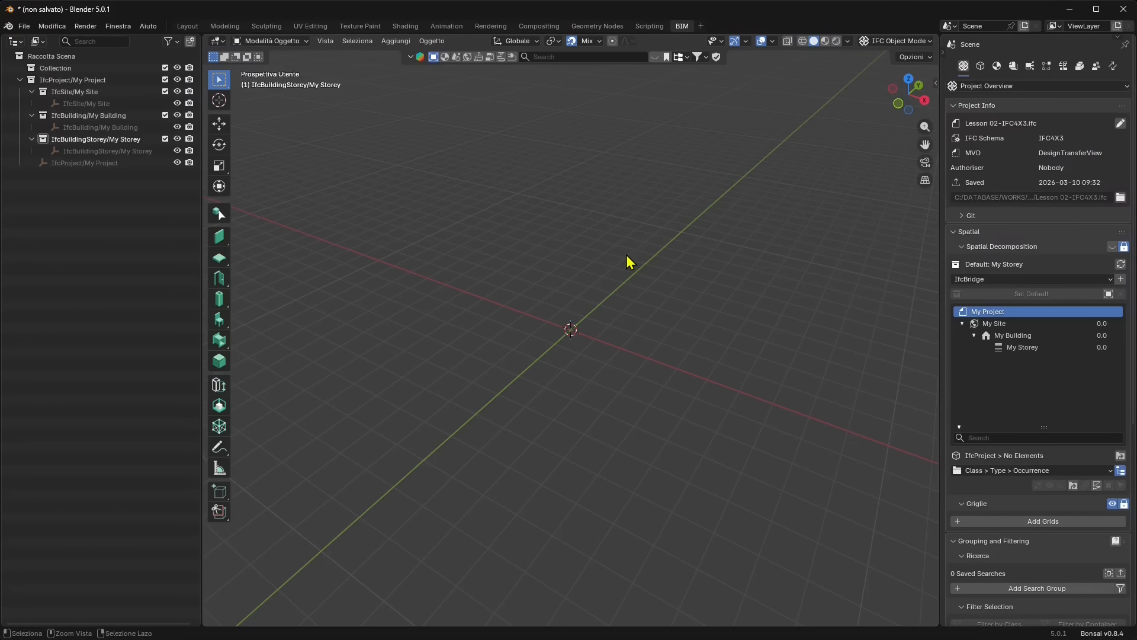
# Undo the element loading and exclude My Storey and My Building from the Decomposition filter
pyautogui.hotkey('ctrl', 'z')
pyautogui.click(1114, 156)
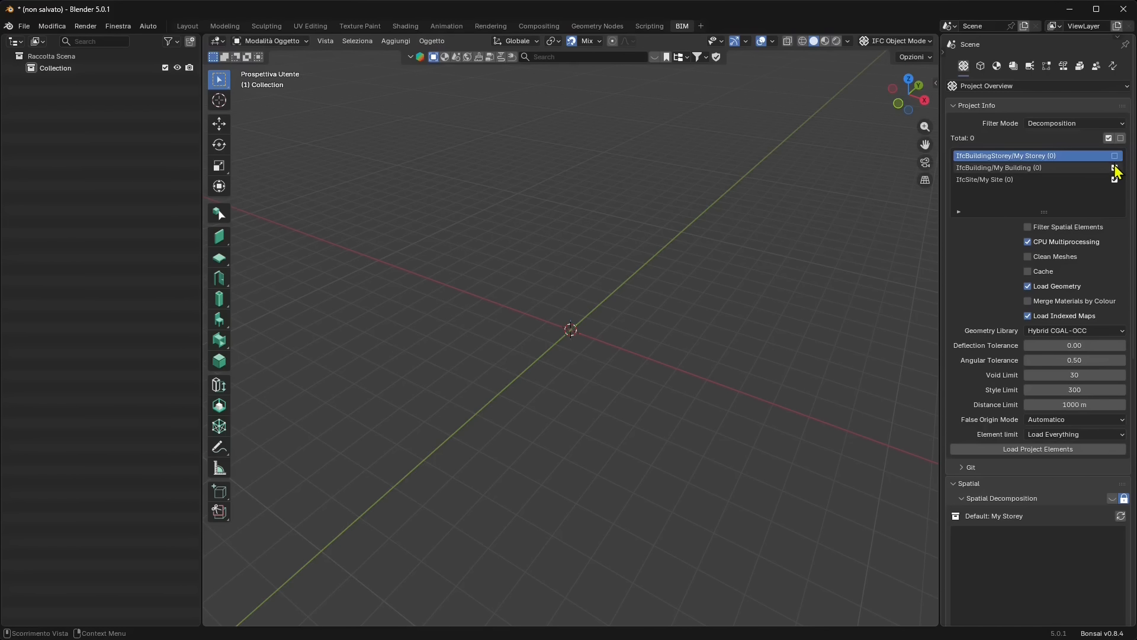
pyautogui.click(1115, 168)
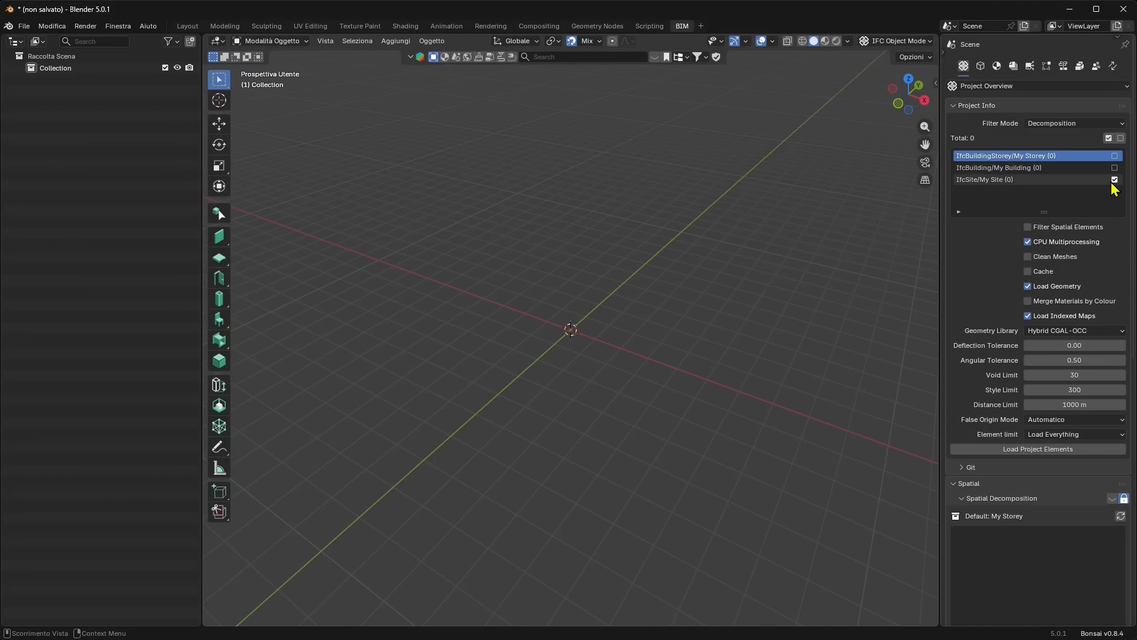
# Examine the IFC Class, IFC Type, Whitelist and Blacklist filter modes, and reset the filter mode to Nessuno
pyautogui.click(1075, 124)
pyautogui.click(1066, 162)
pyautogui.click(1045, 124)
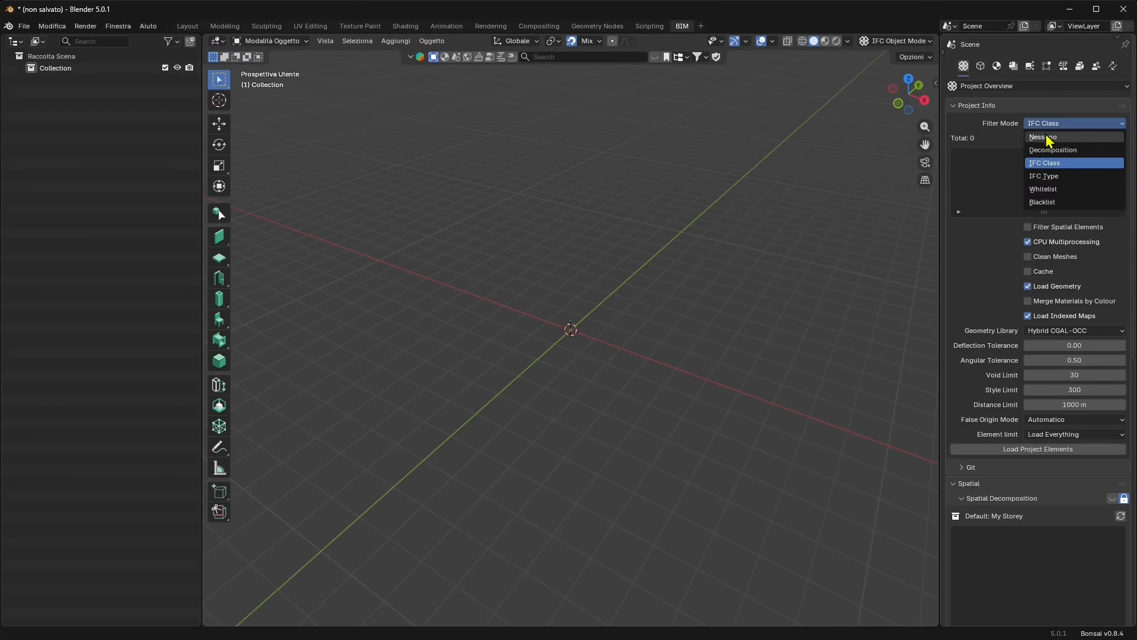
pyautogui.click(1045, 172)
pyautogui.click(1052, 124)
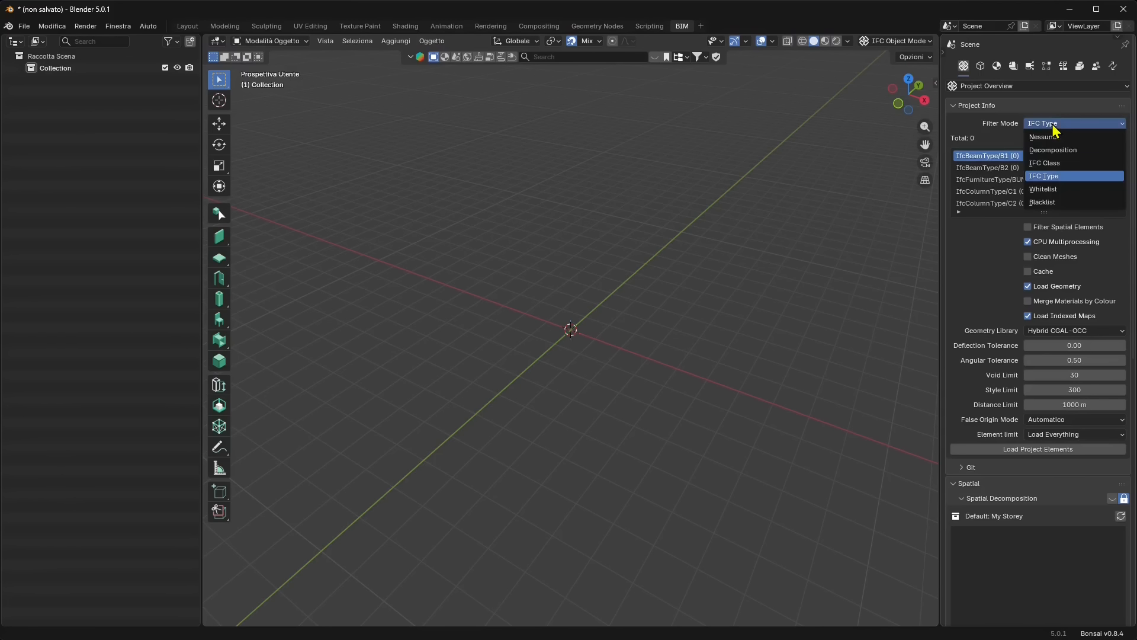
pyautogui.click(1051, 184)
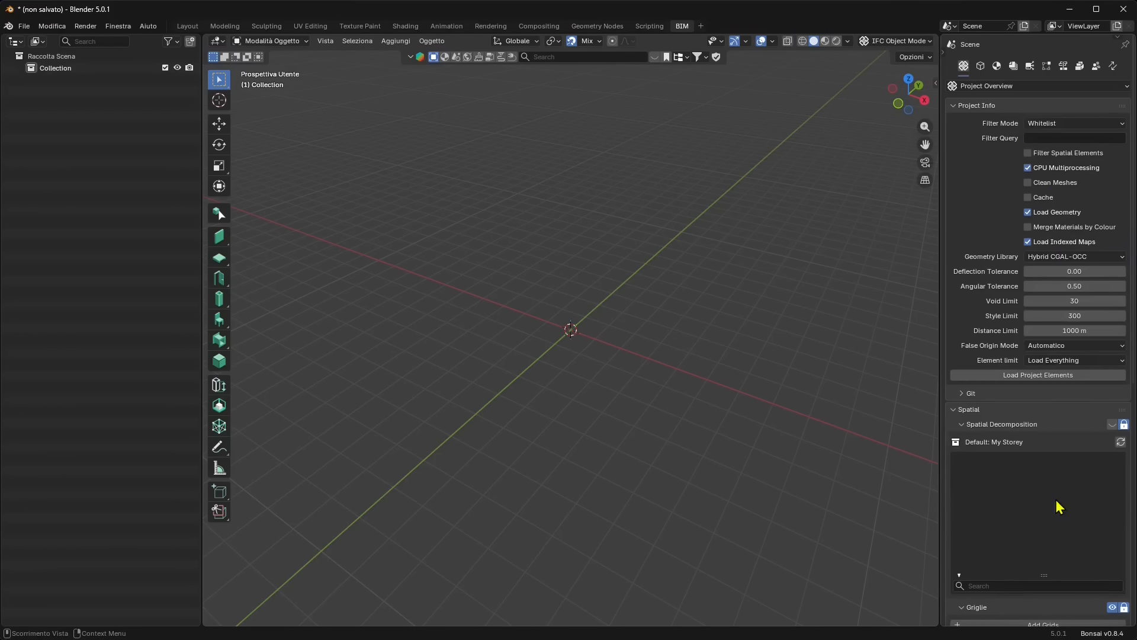
pyautogui.click(1054, 124)
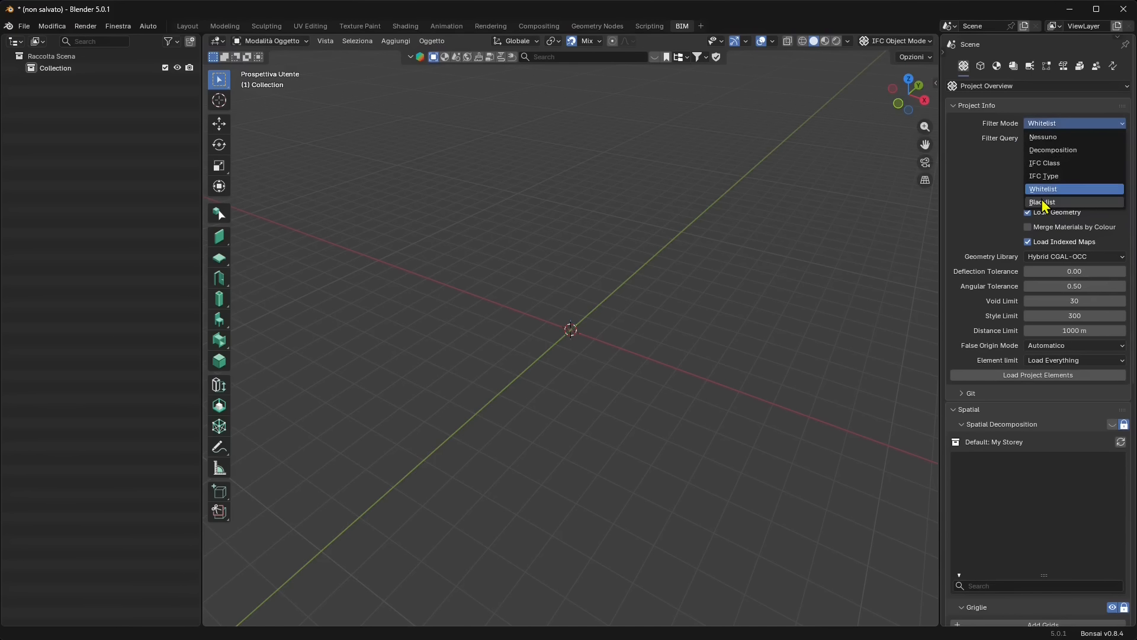
pyautogui.click(1045, 202)
pyautogui.click(1040, 125)
pyautogui.click(1041, 136)
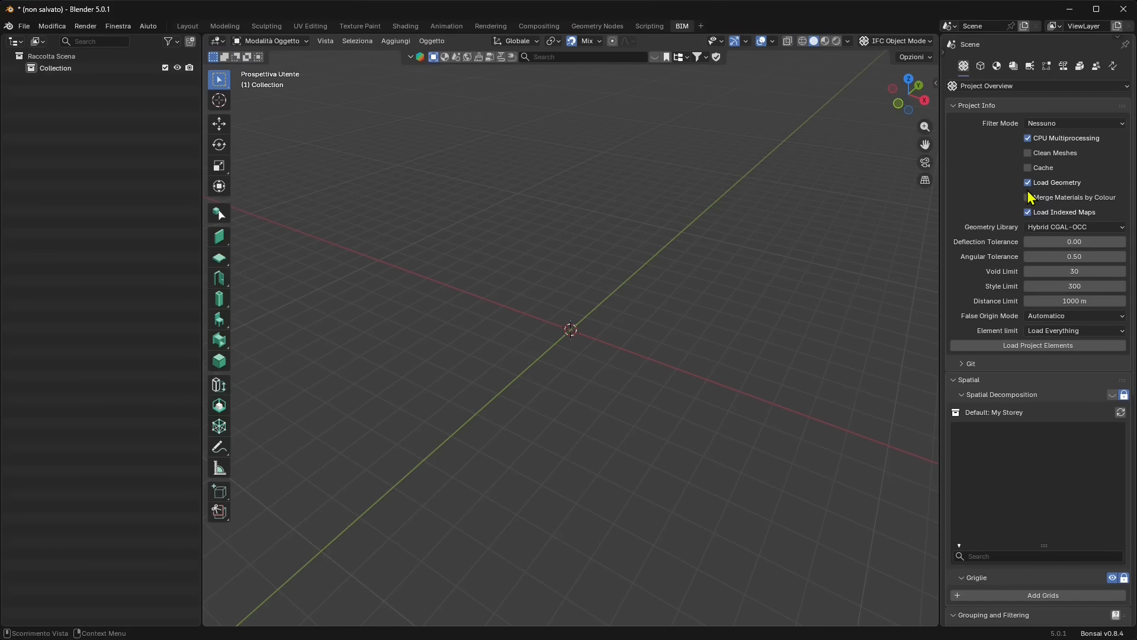
# View the Misc. section of the Object Information properties and return to the Project Overview
pyautogui.click(992, 88)
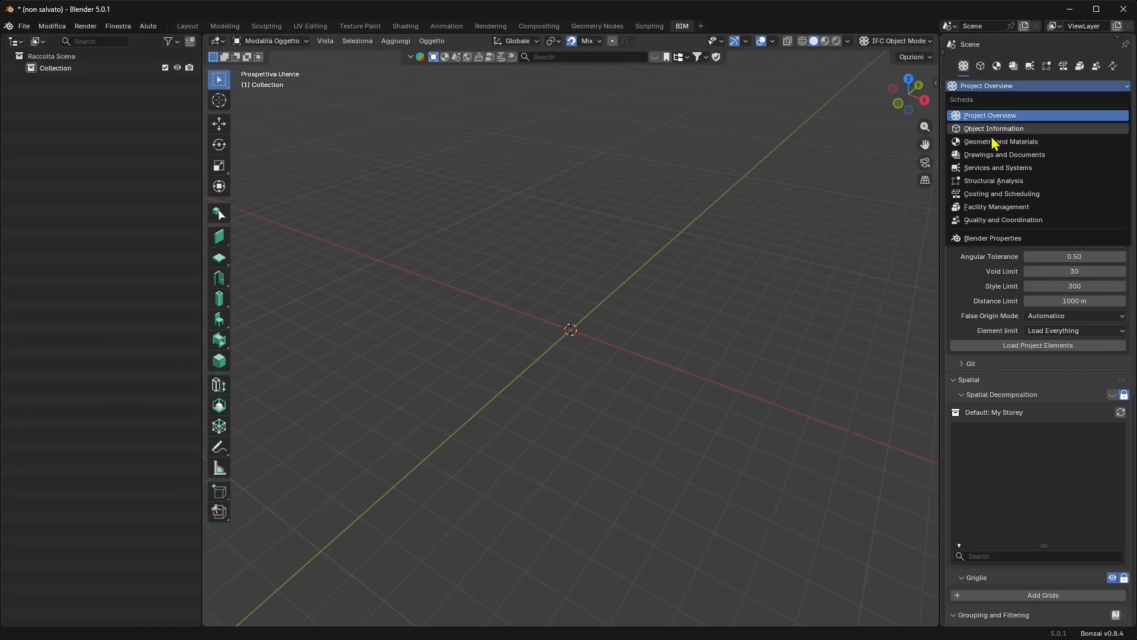
pyautogui.click(986, 129)
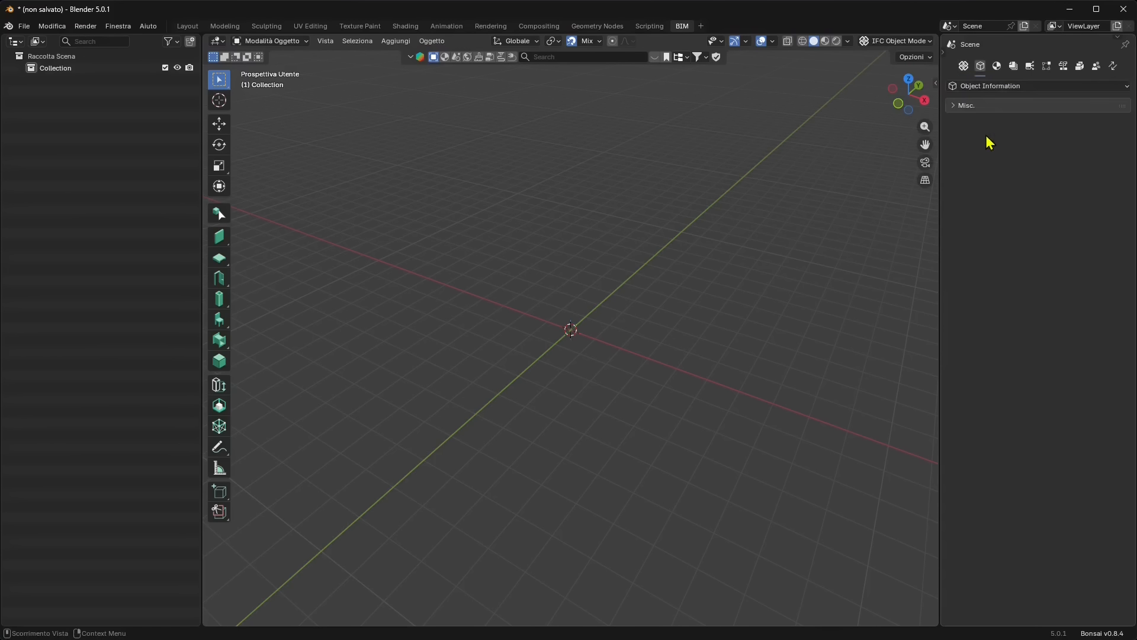
pyautogui.click(972, 106)
pyautogui.click(965, 66)
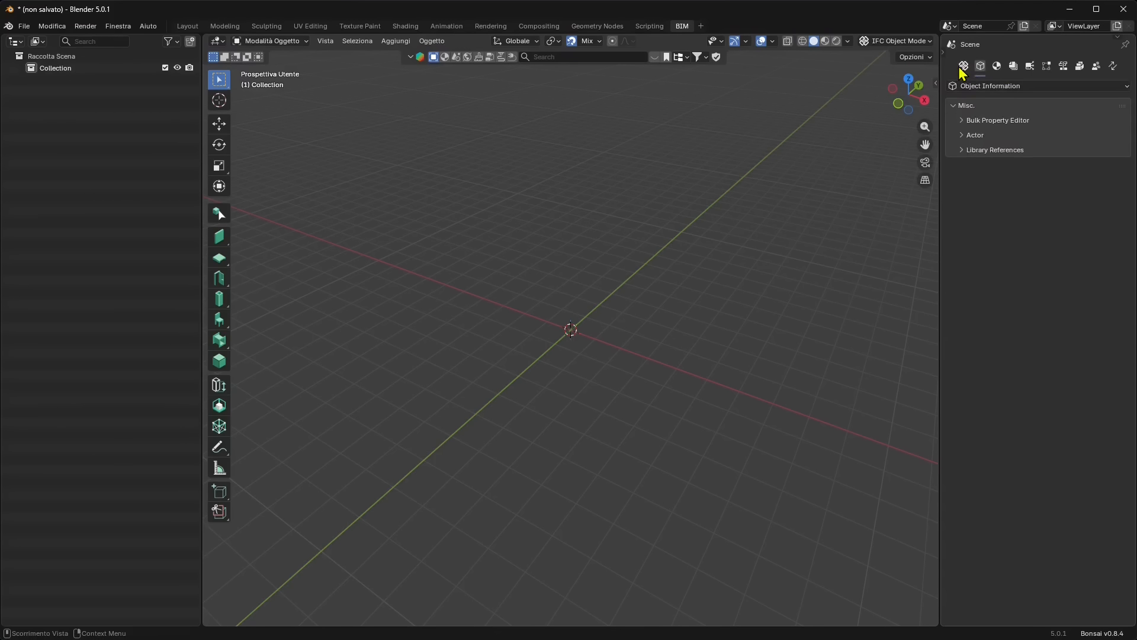